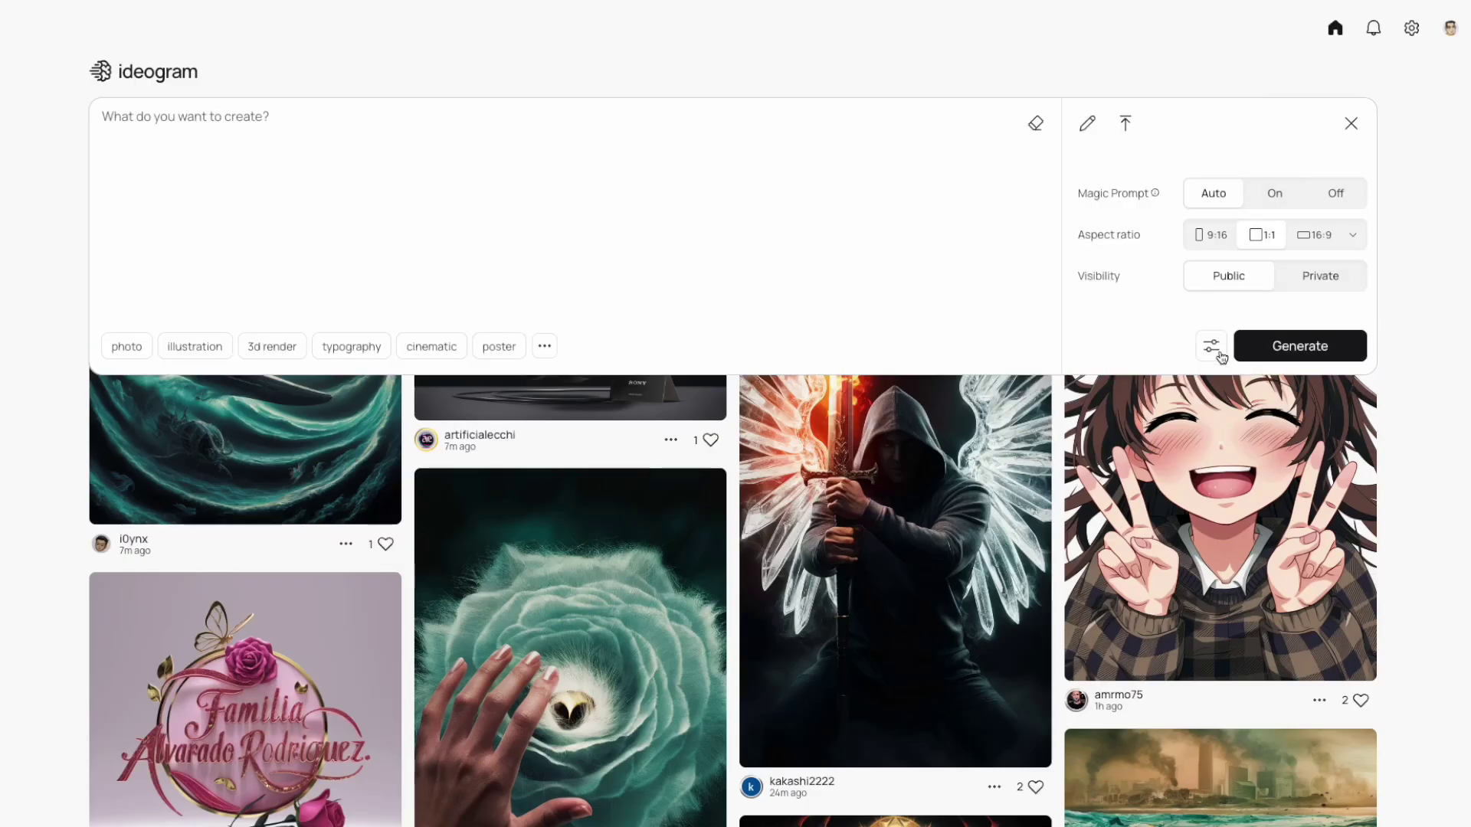
Step: Show the advanced generation settings and the image options of the sunflower and rose pattern
click(1214, 343)
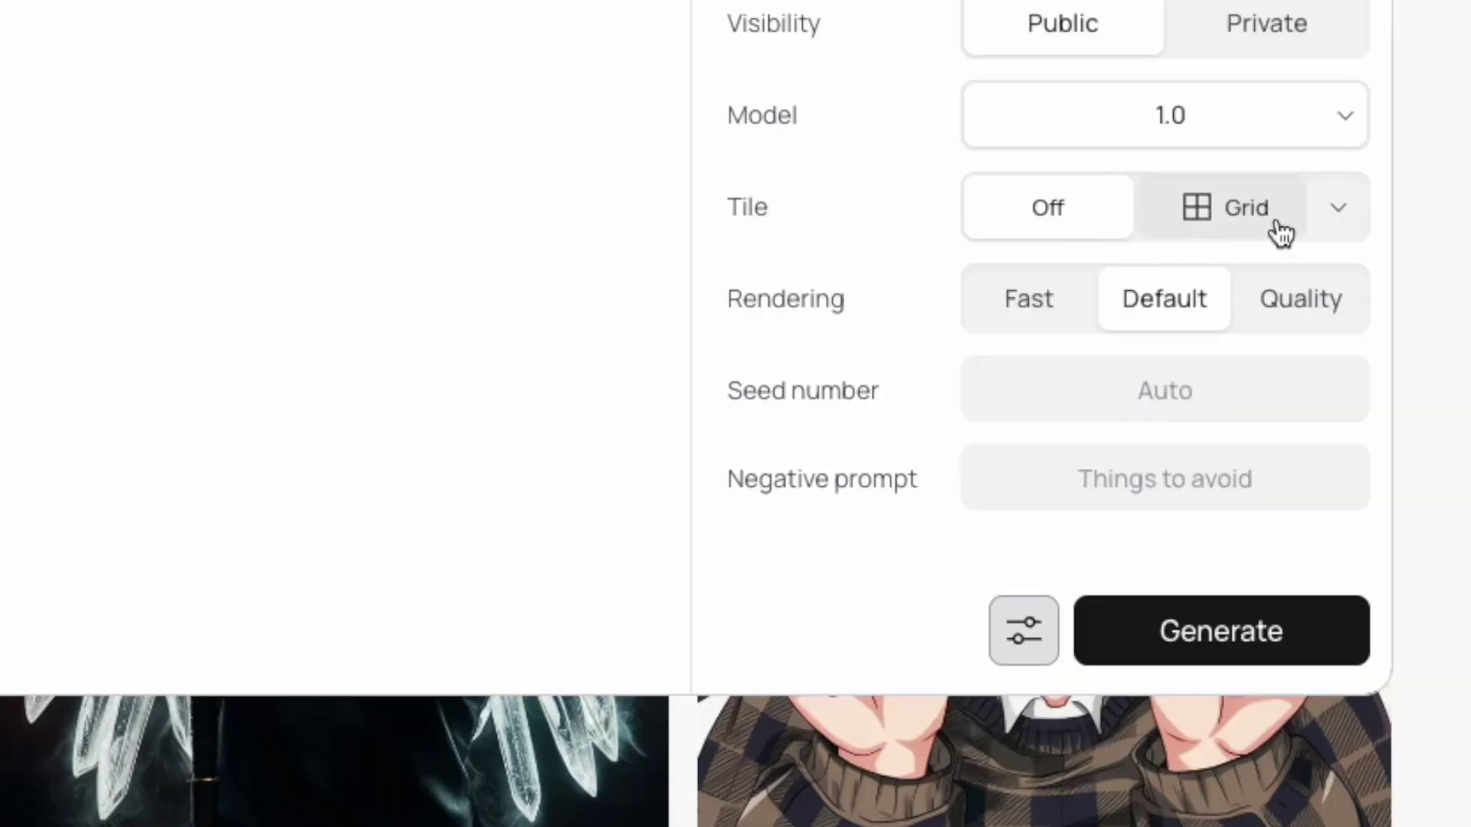
click(1351, 365)
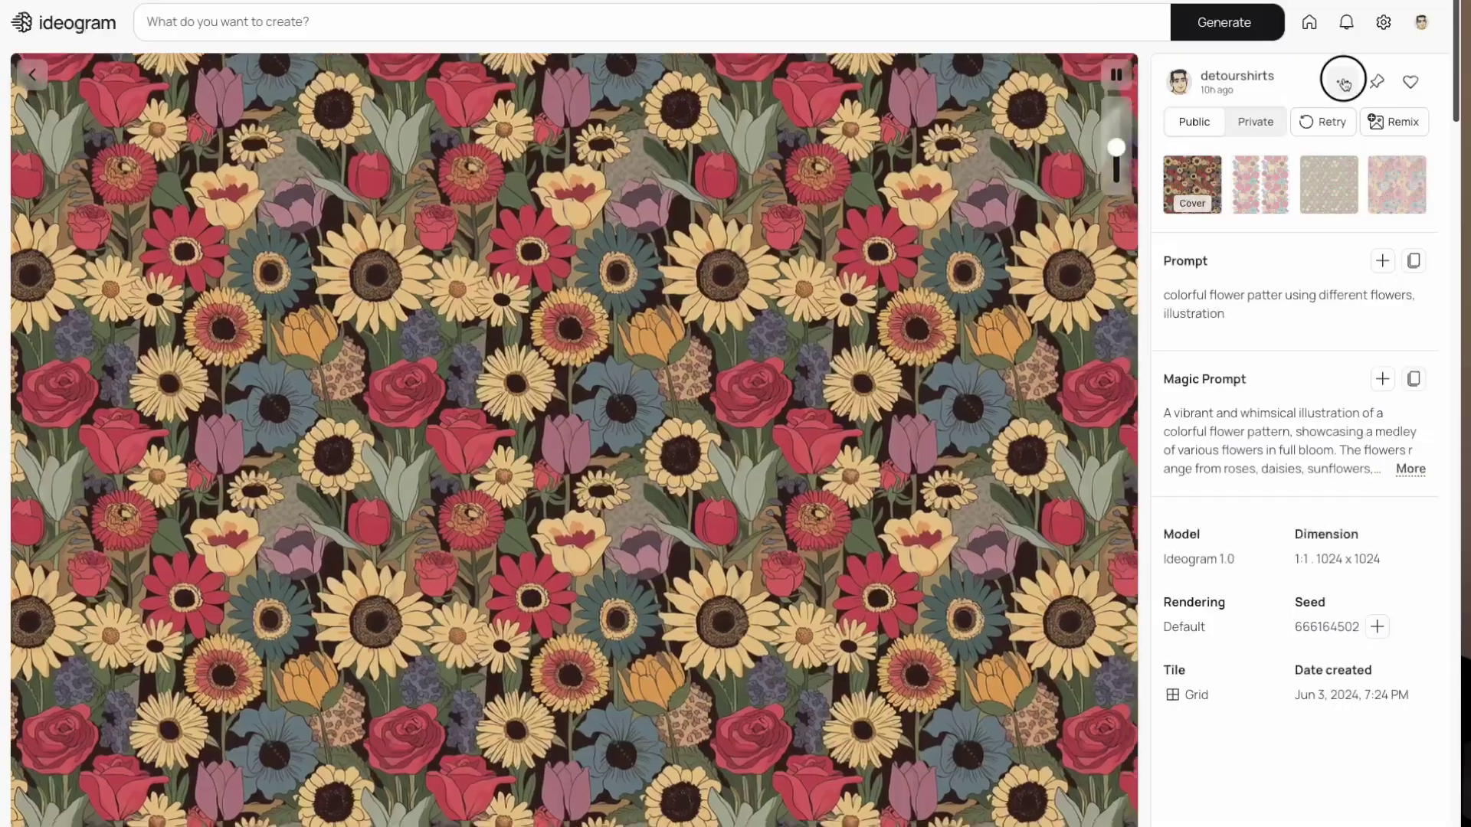
click(1344, 82)
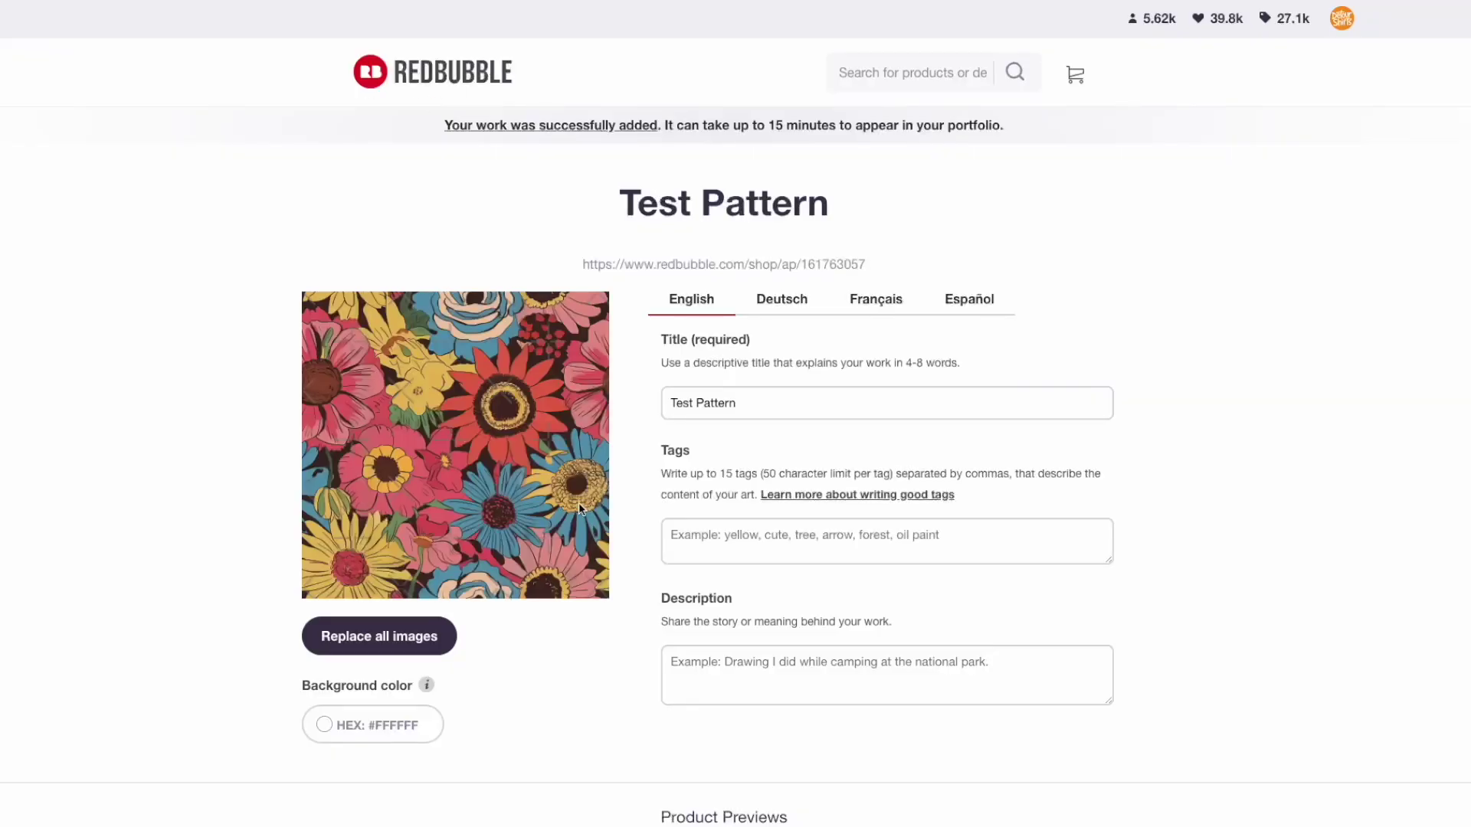
Step: Examine the product previews of the Test Pattern work on Redbubble
scroll(891, 628, down, 15)
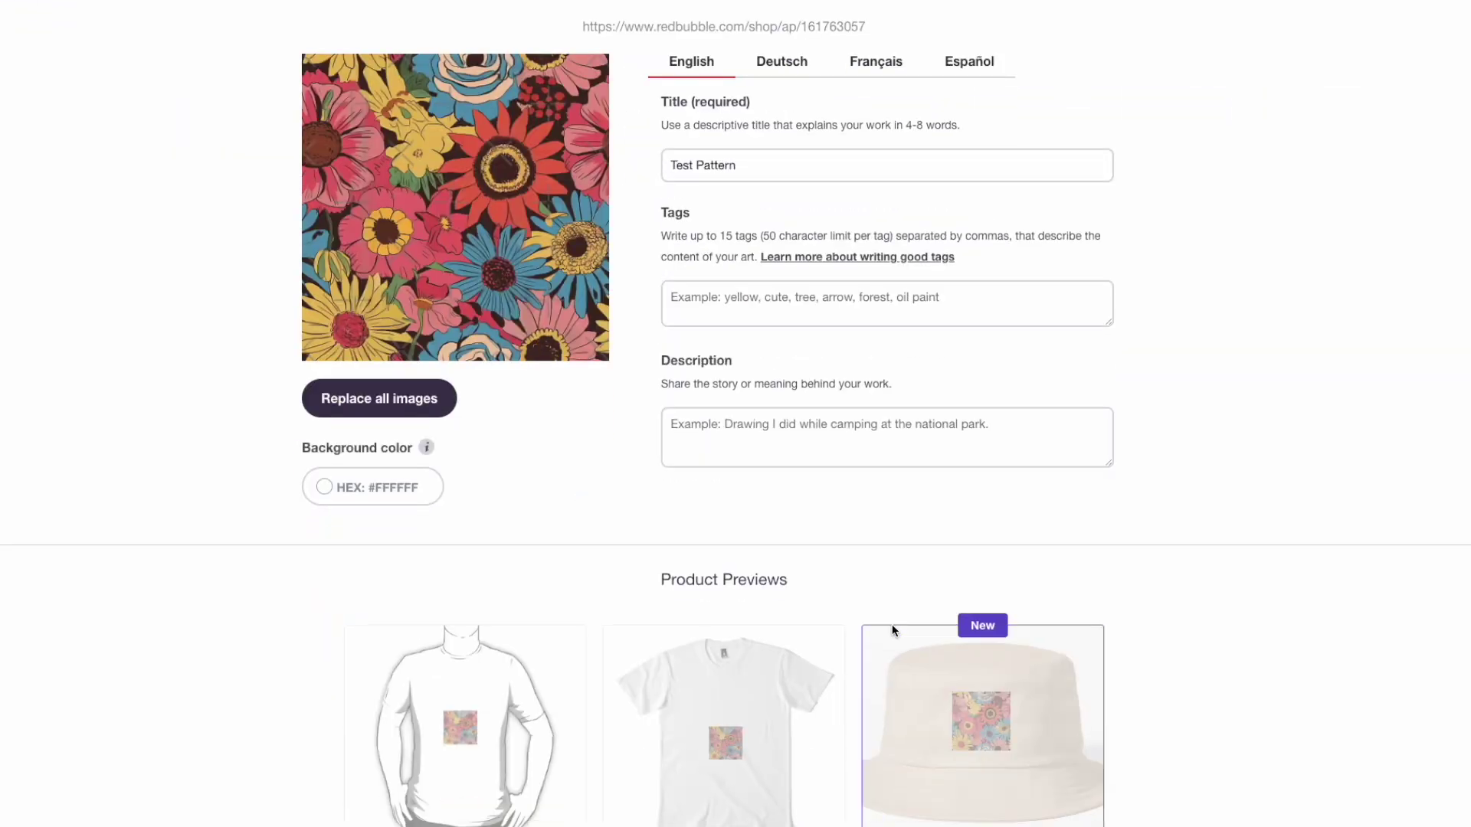
scroll(1015, 487, down, 5)
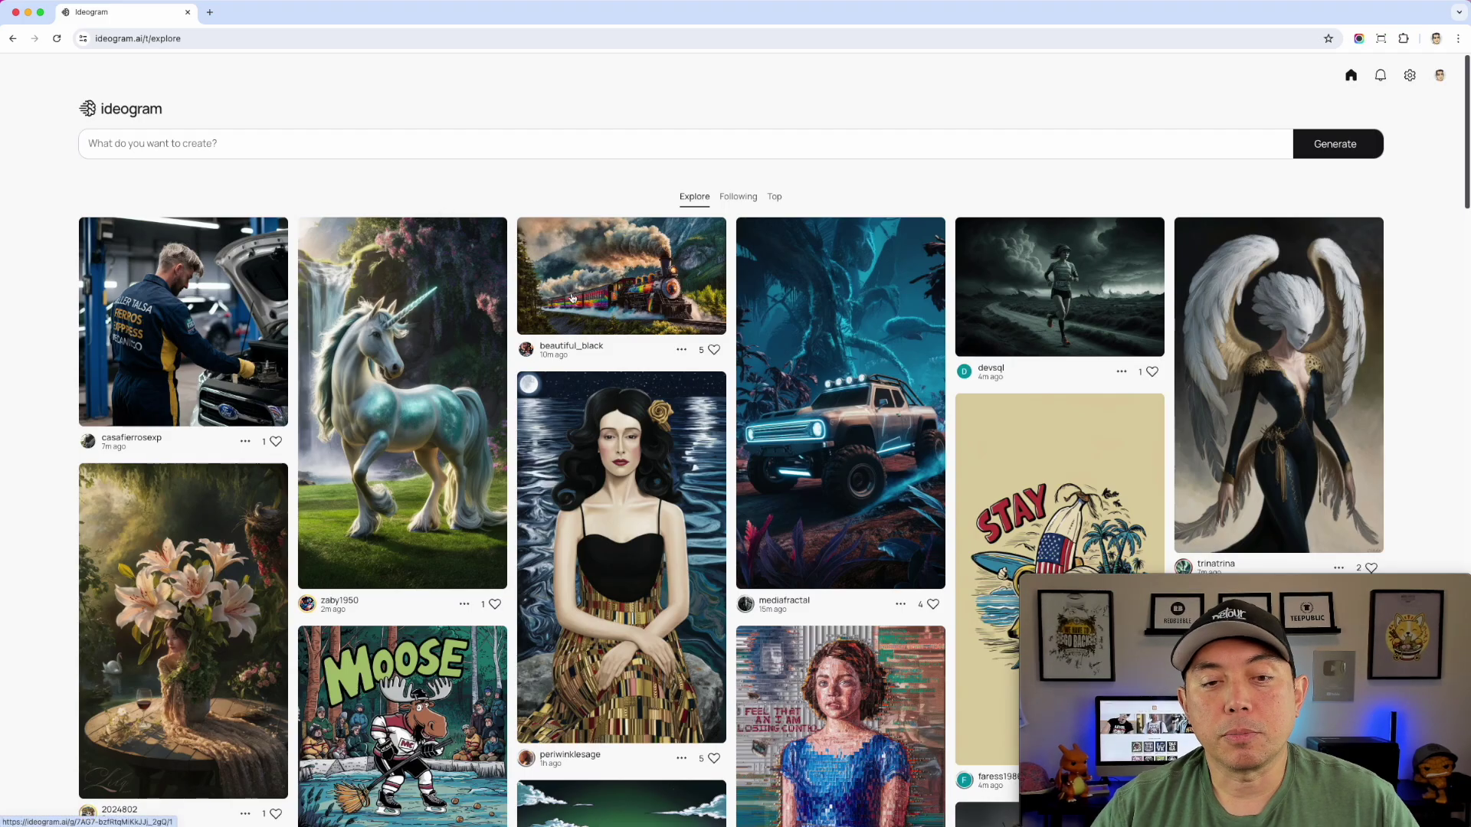
Step: Browse the community images in the Ideogram Explore feed and return to its beginning
scroll(597, 340, down, 7)
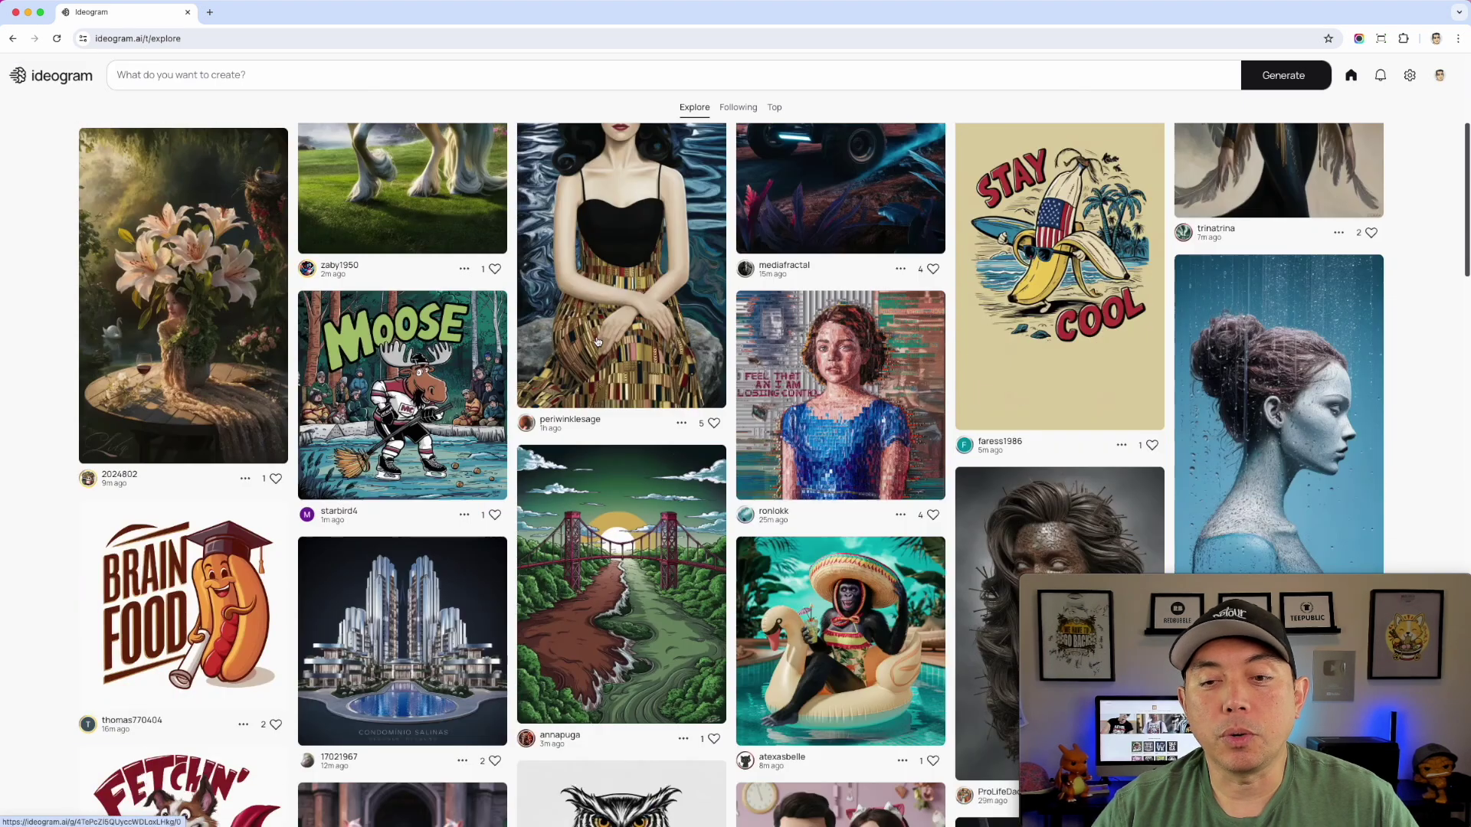
scroll(597, 340, down, 9)
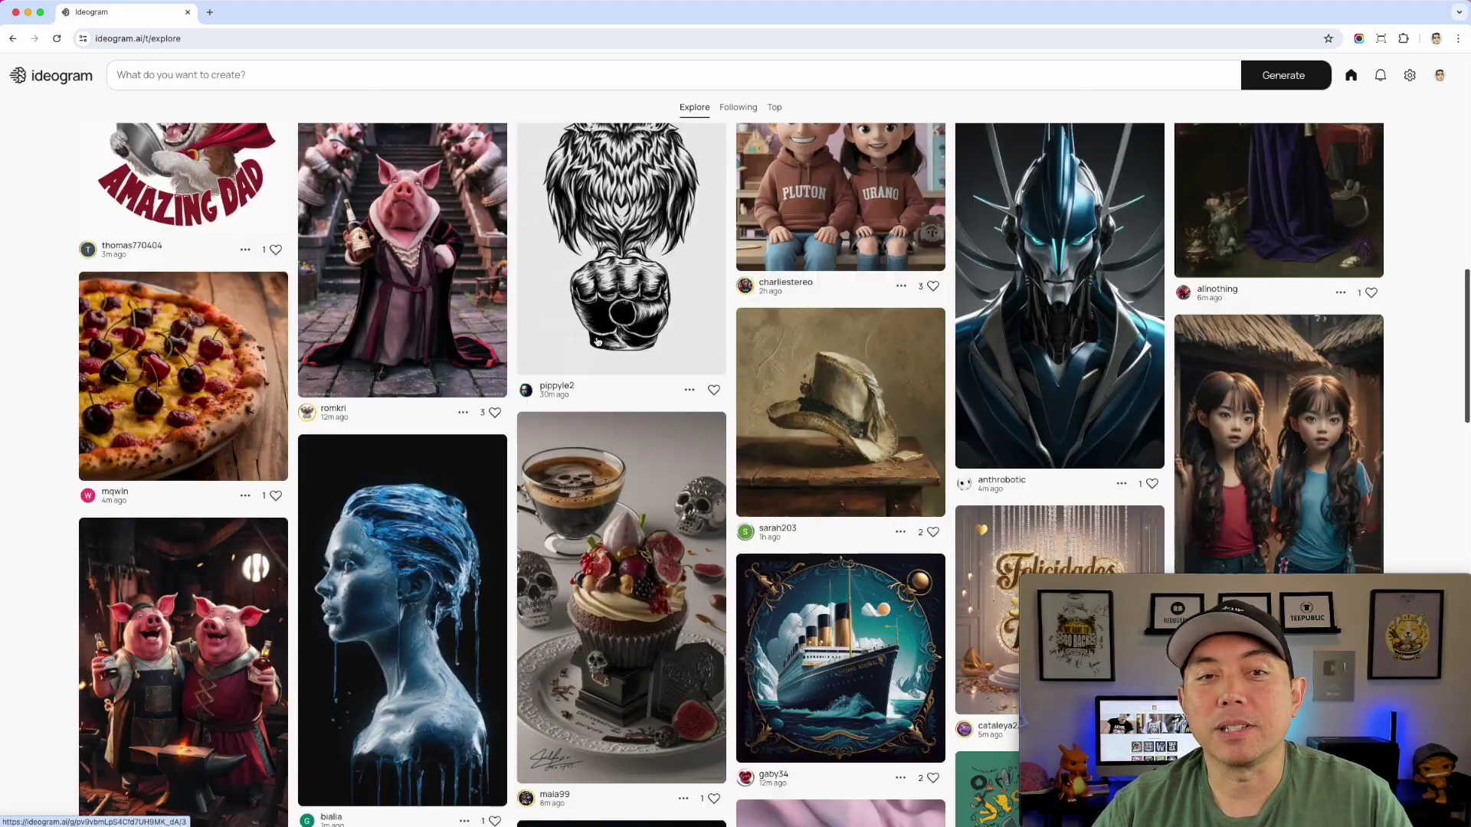
scroll(596, 340, down, 7)
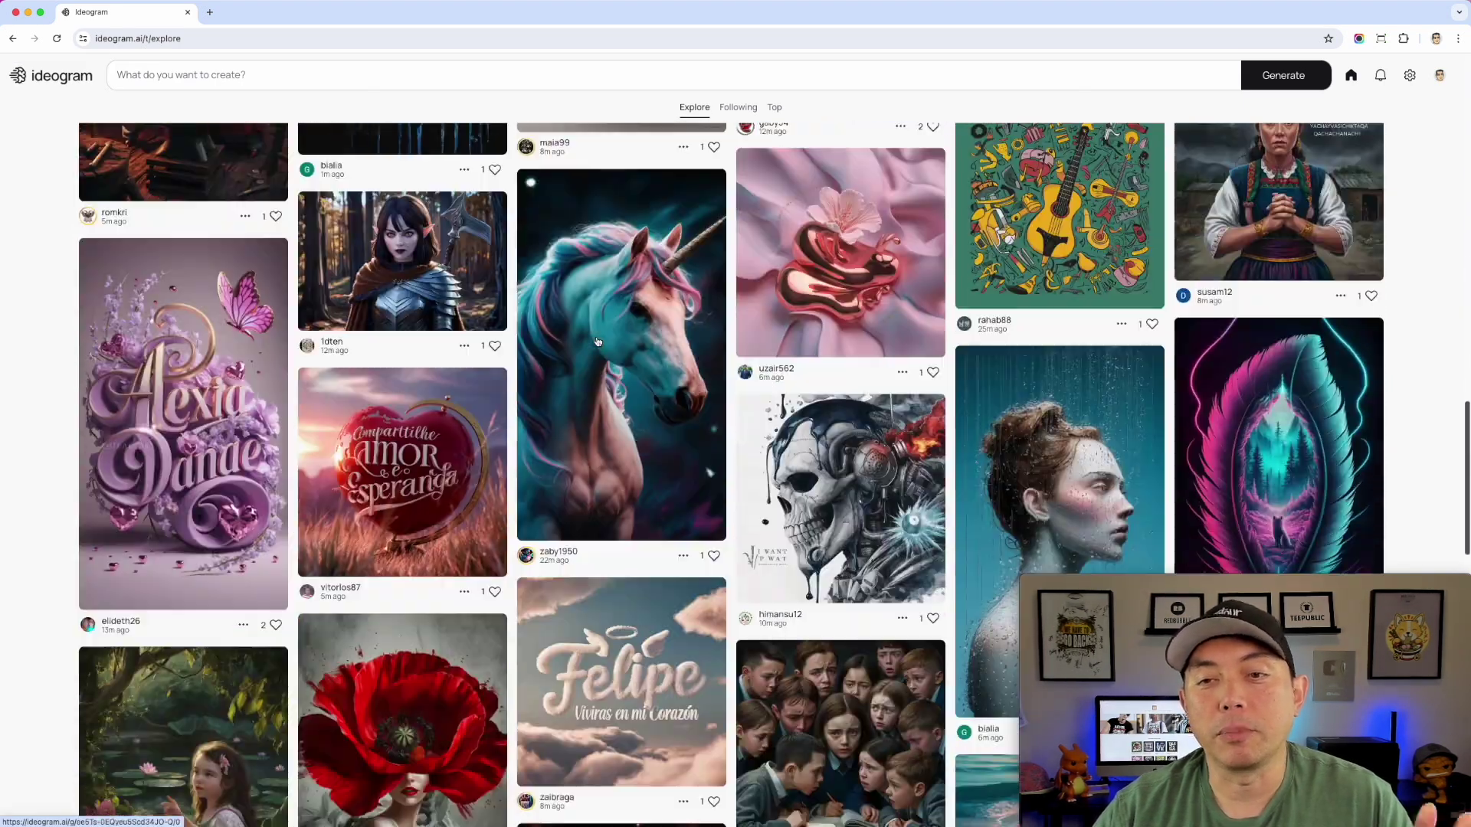
scroll(597, 341, down, 3)
scroll(597, 341, up, 5)
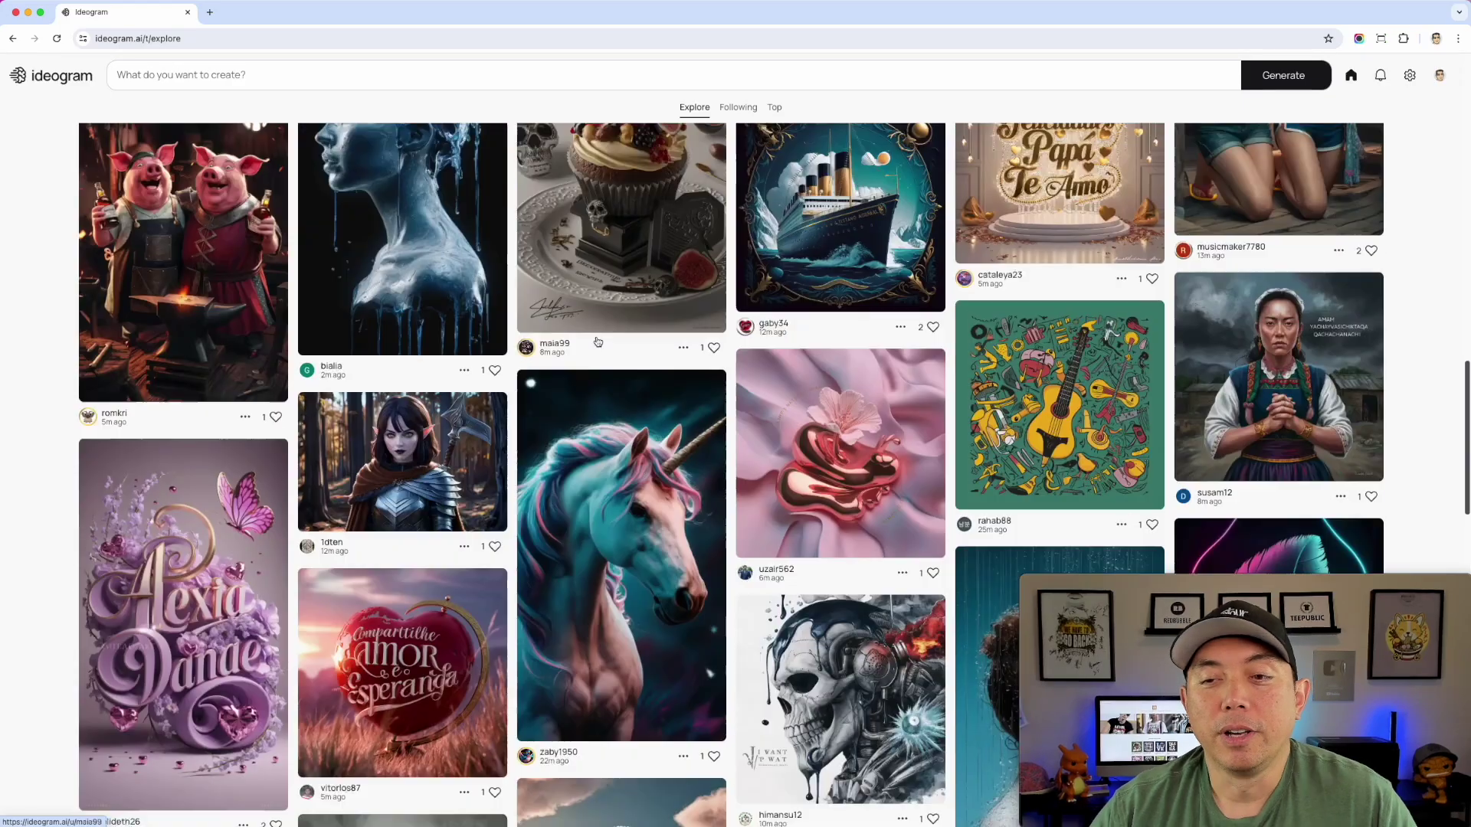
scroll(597, 342, down, 11)
scroll(597, 341, down, 10)
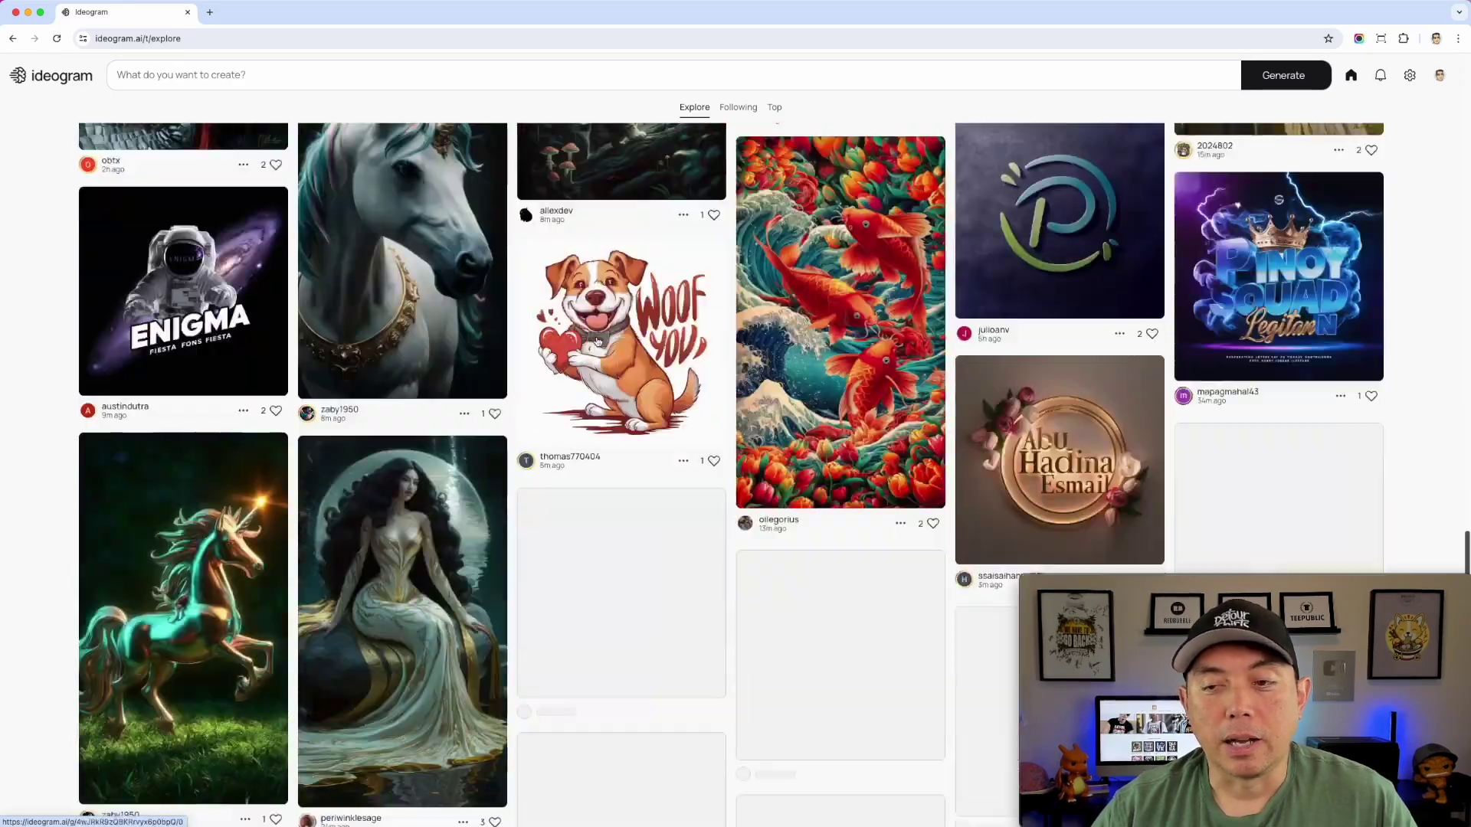
scroll(597, 342, up, 15)
scroll(597, 342, up, 20)
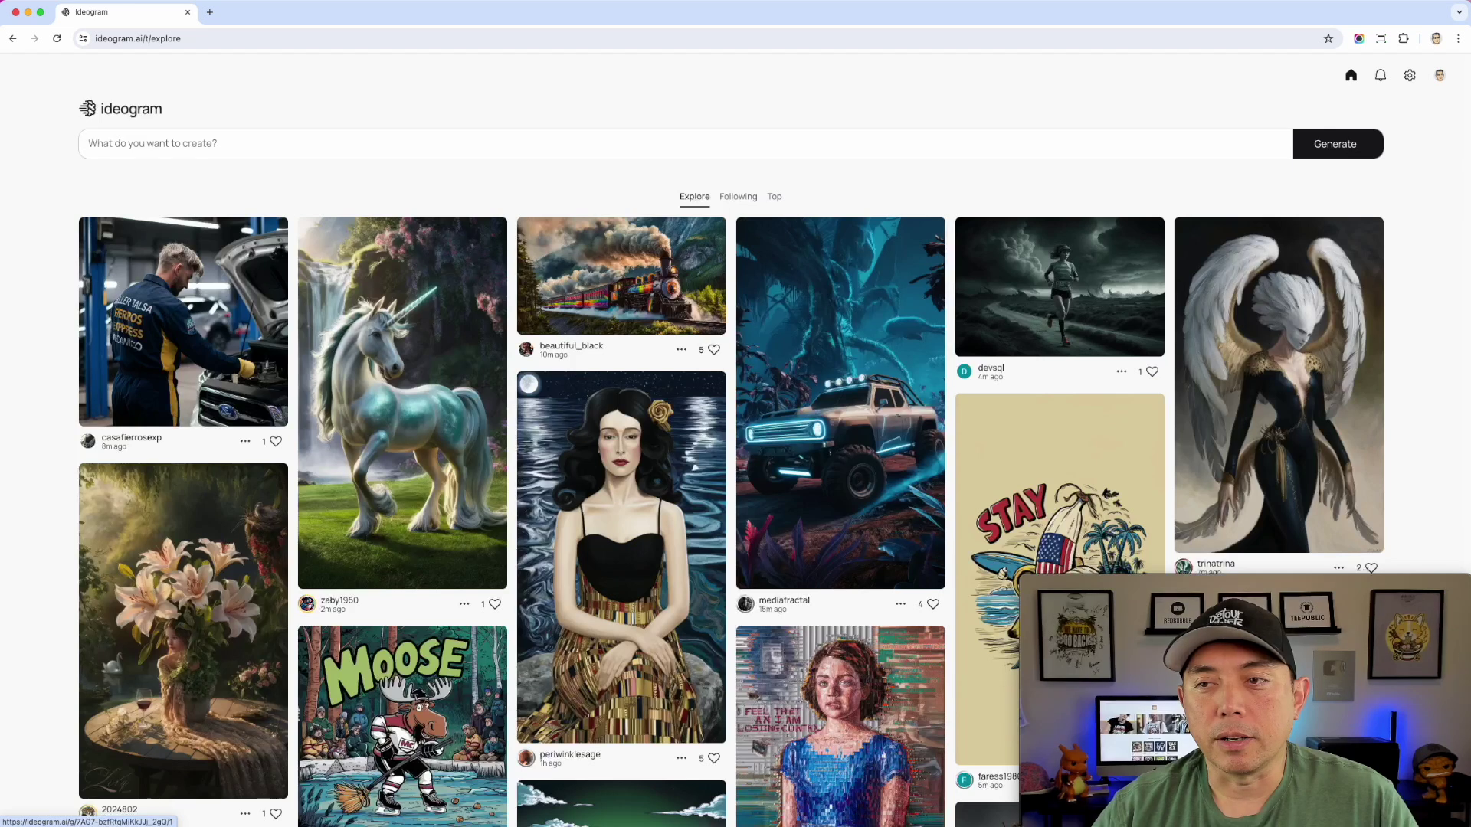
Step: Expand the prompt area with its advanced generation settings and set Tile to Grid
click(1329, 146)
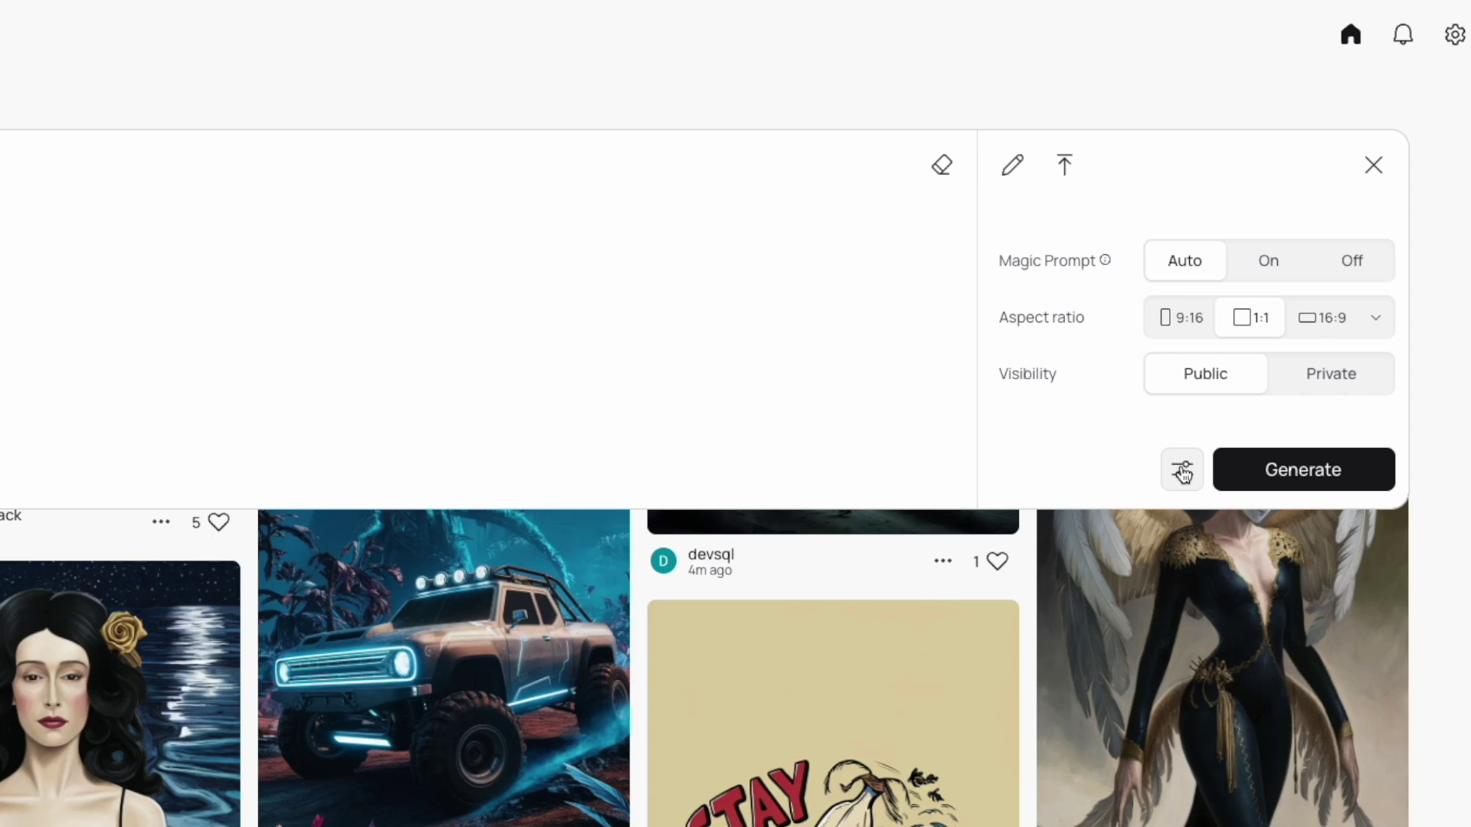
click(1182, 472)
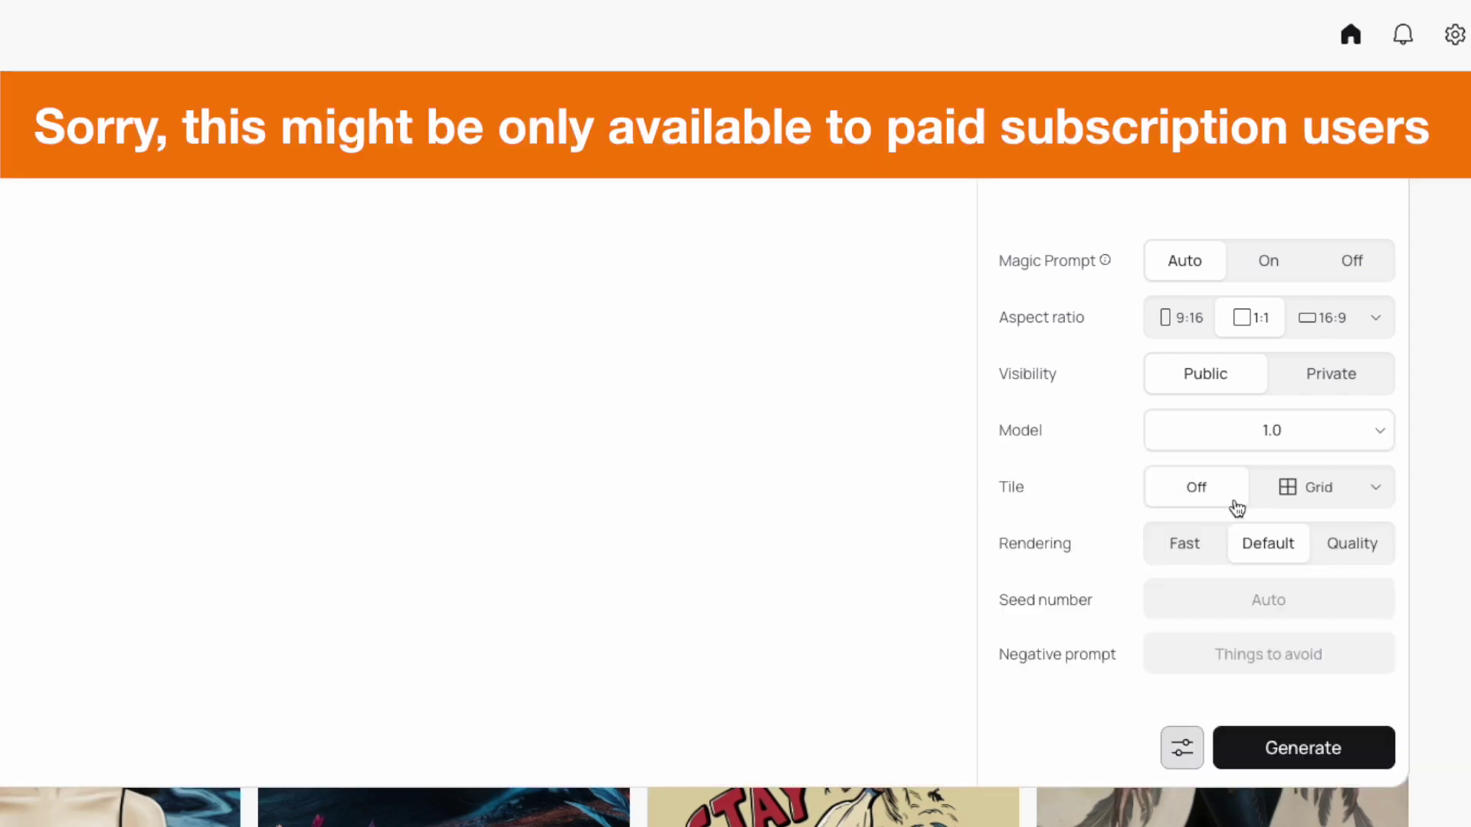
click(1297, 492)
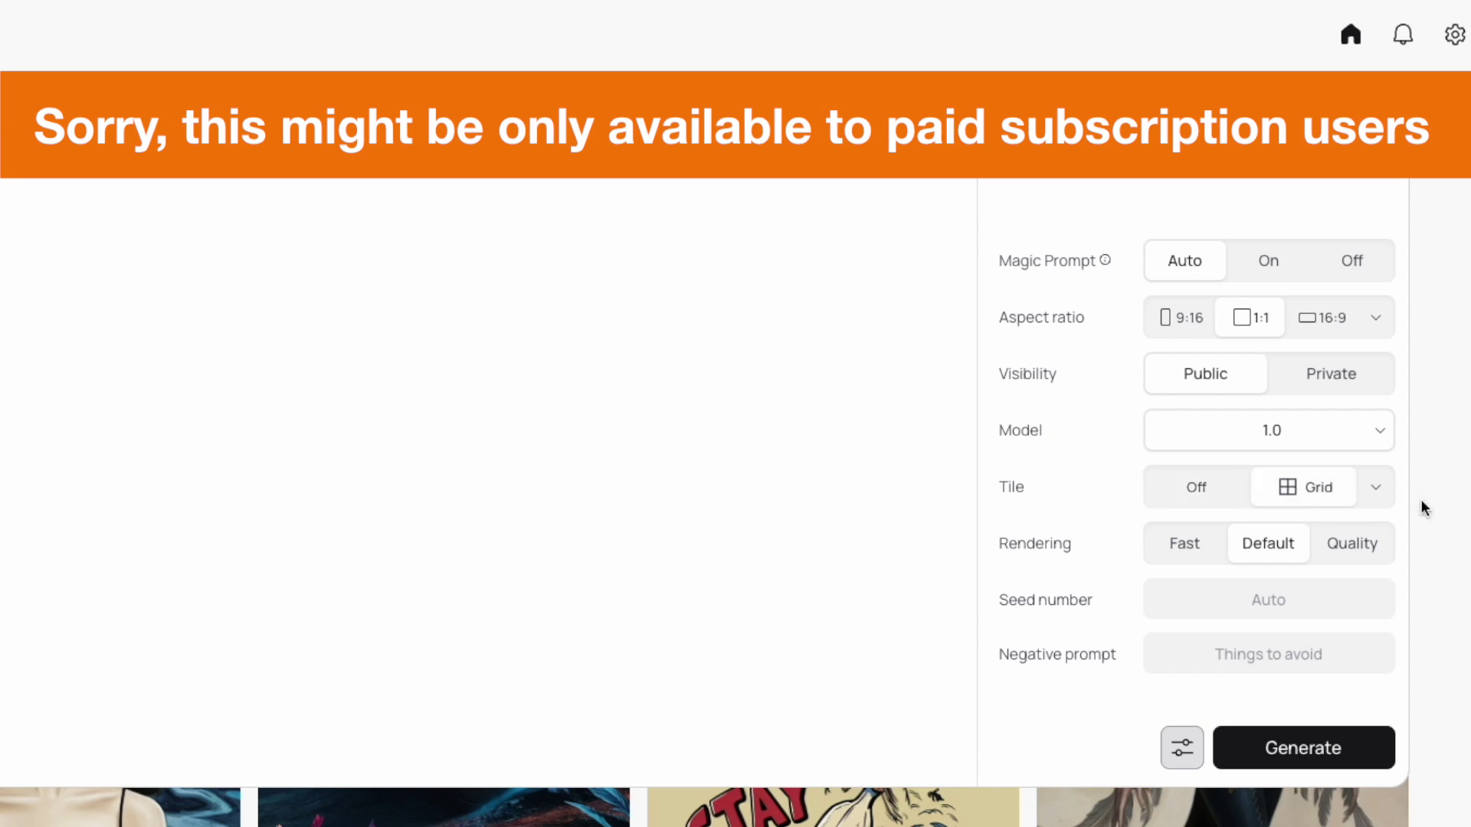
Step: Try the Vertical brick, Column and Row tile layouts
click(1376, 494)
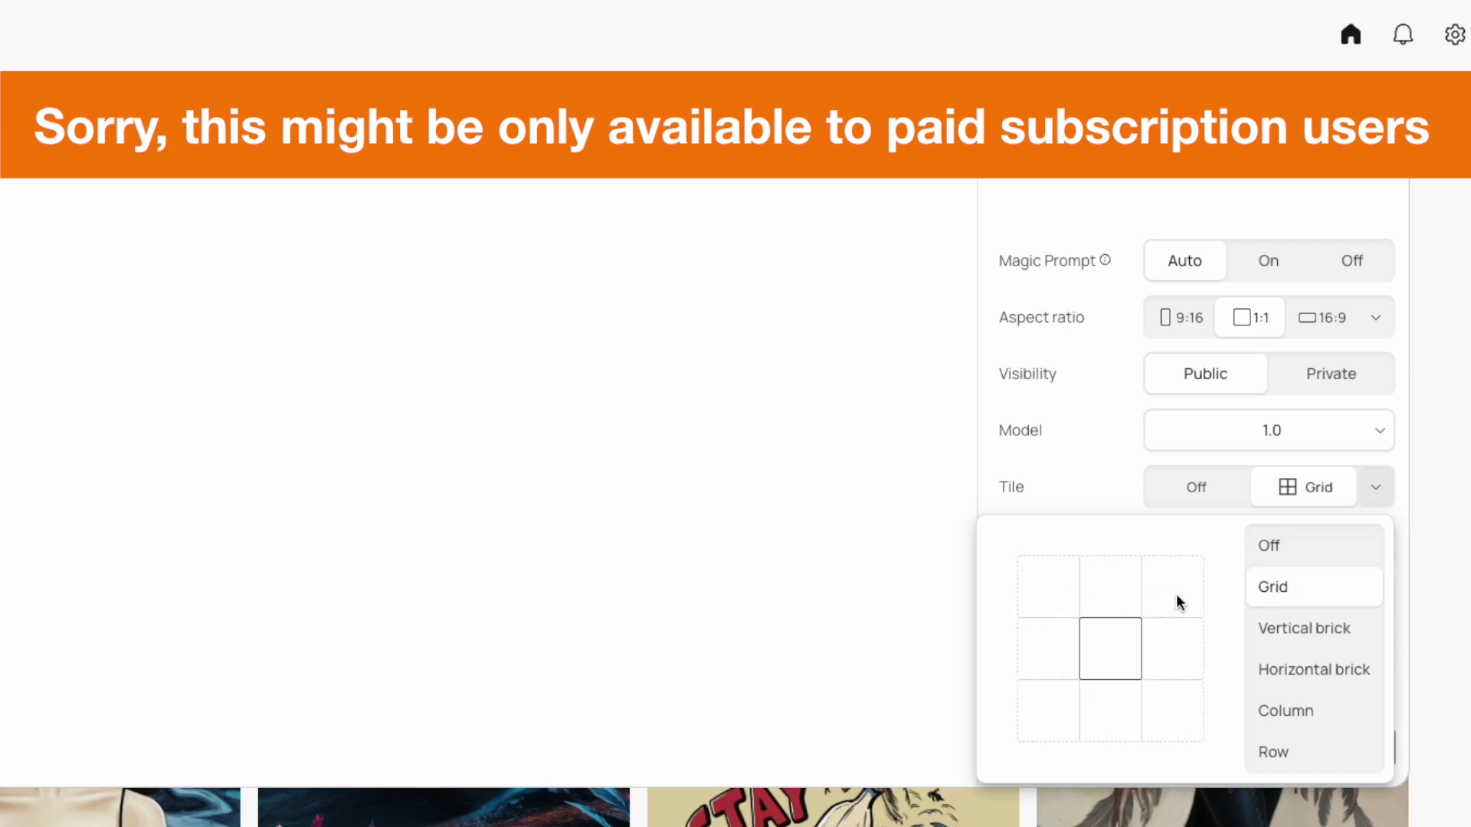
click(1303, 633)
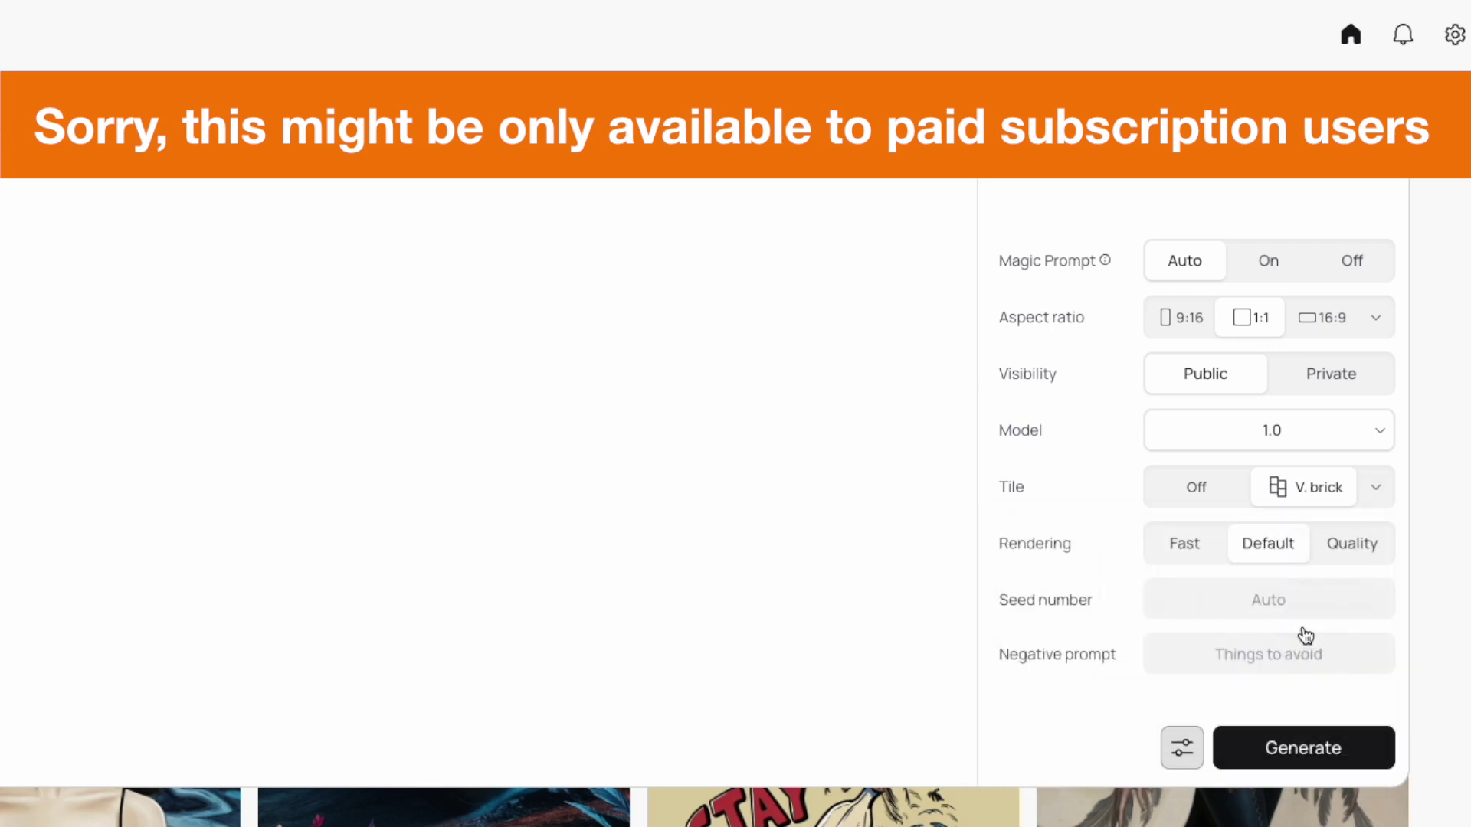
click(1376, 487)
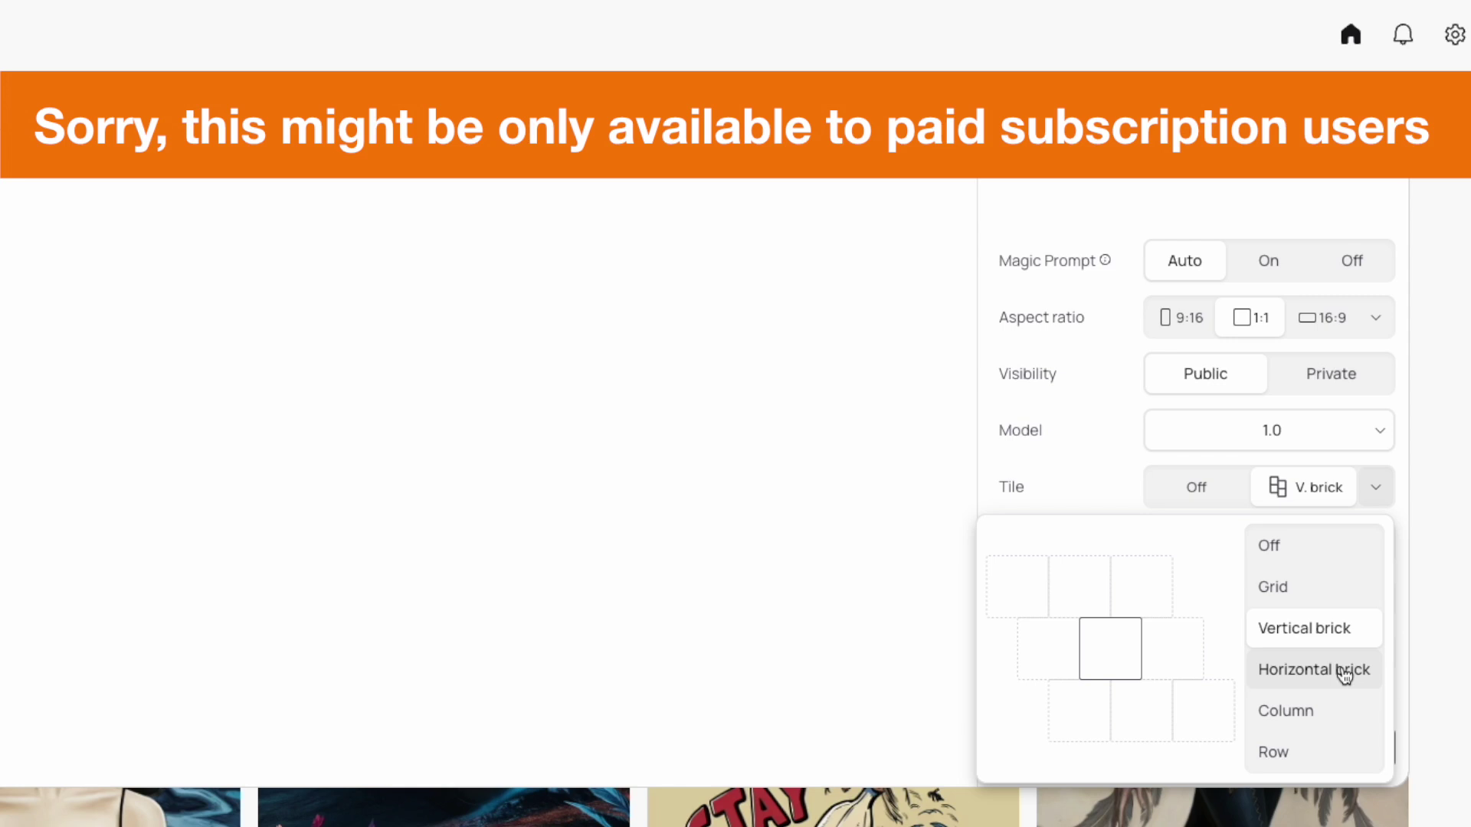
click(1295, 710)
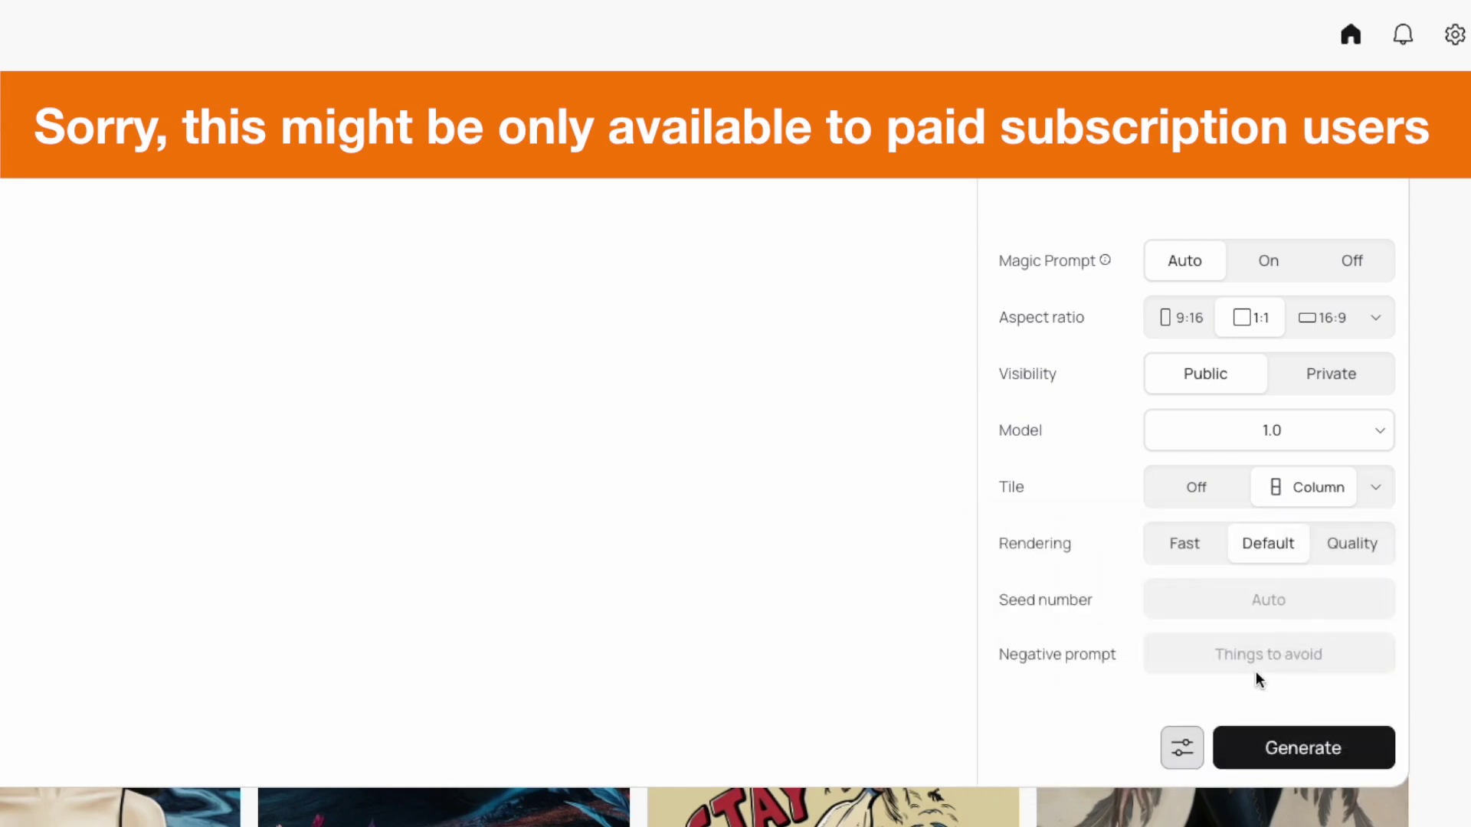
click(1376, 491)
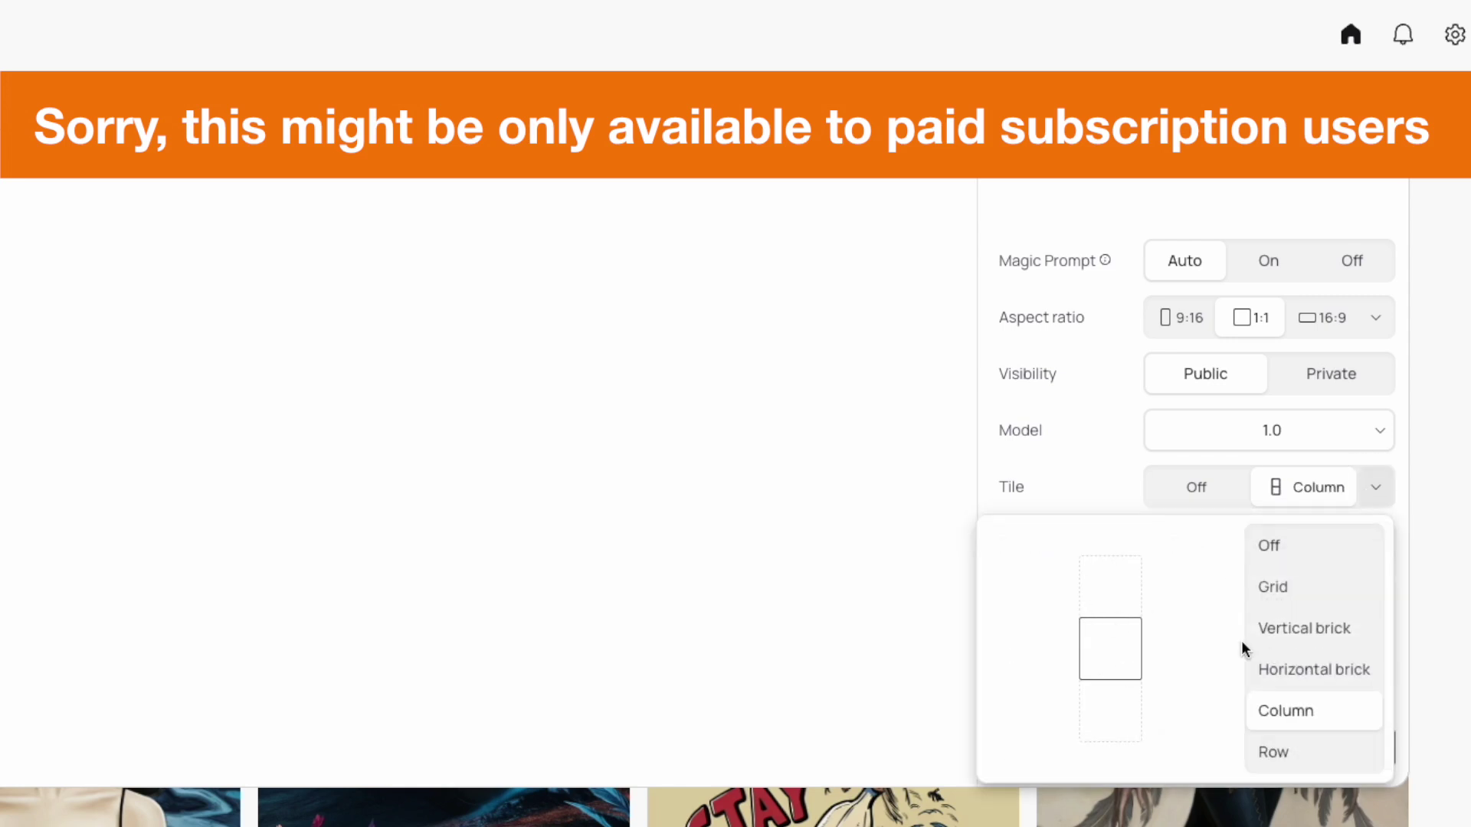
click(1279, 753)
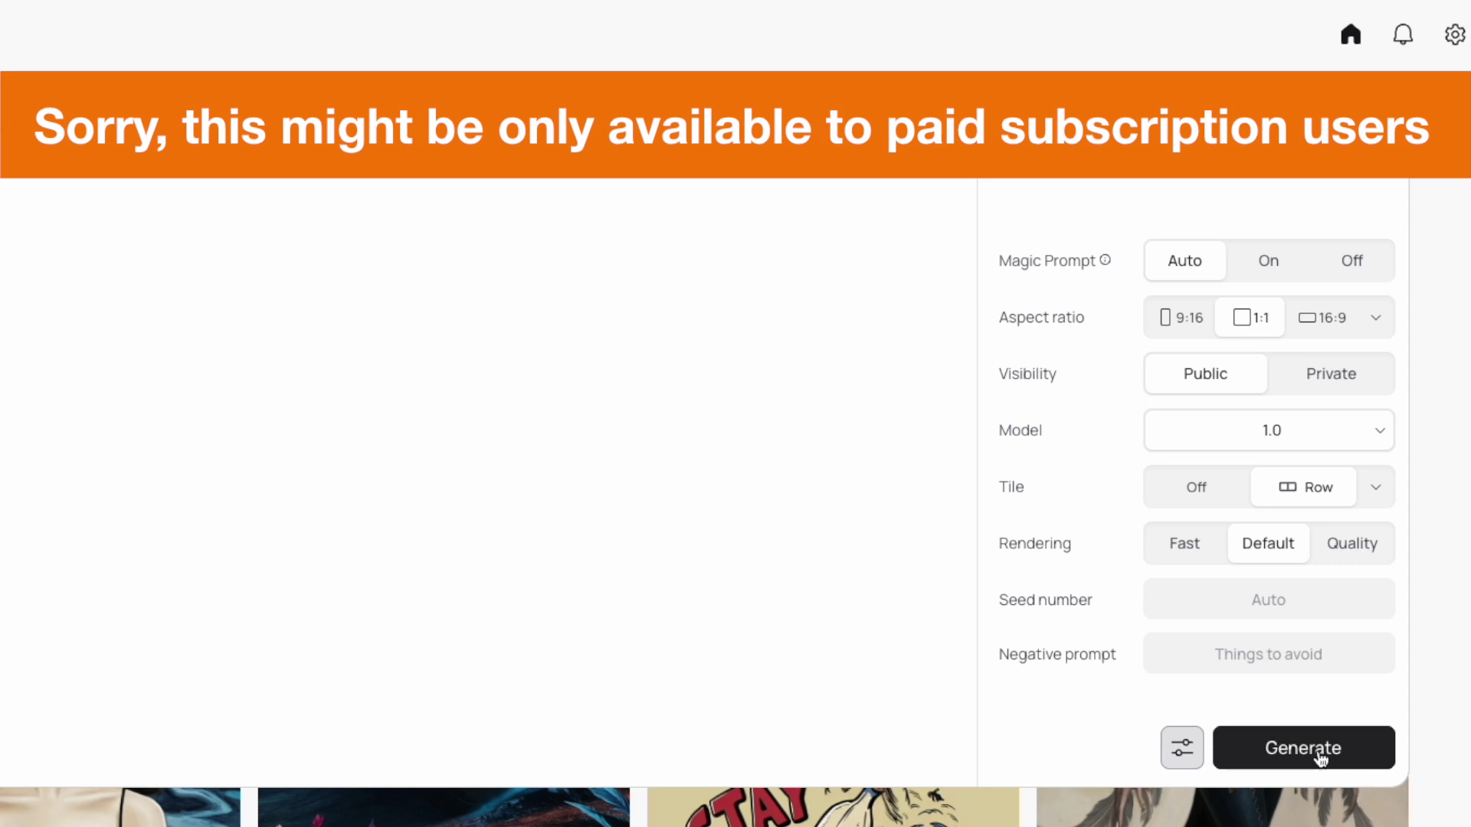
click(1376, 489)
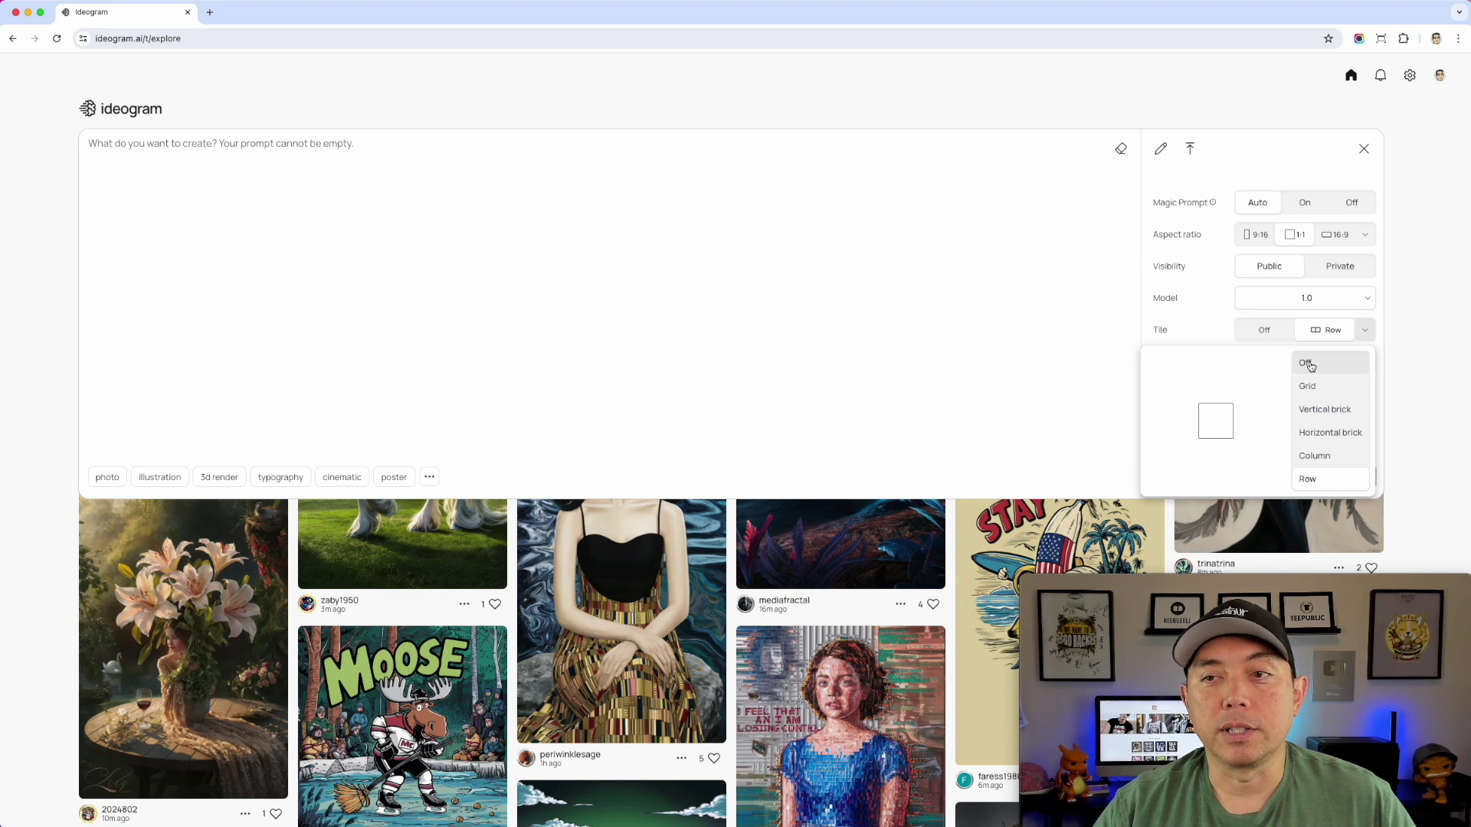
Step: Enter the prompt "colorful flower patter using different flowers" and add the illustration style
click(216, 153)
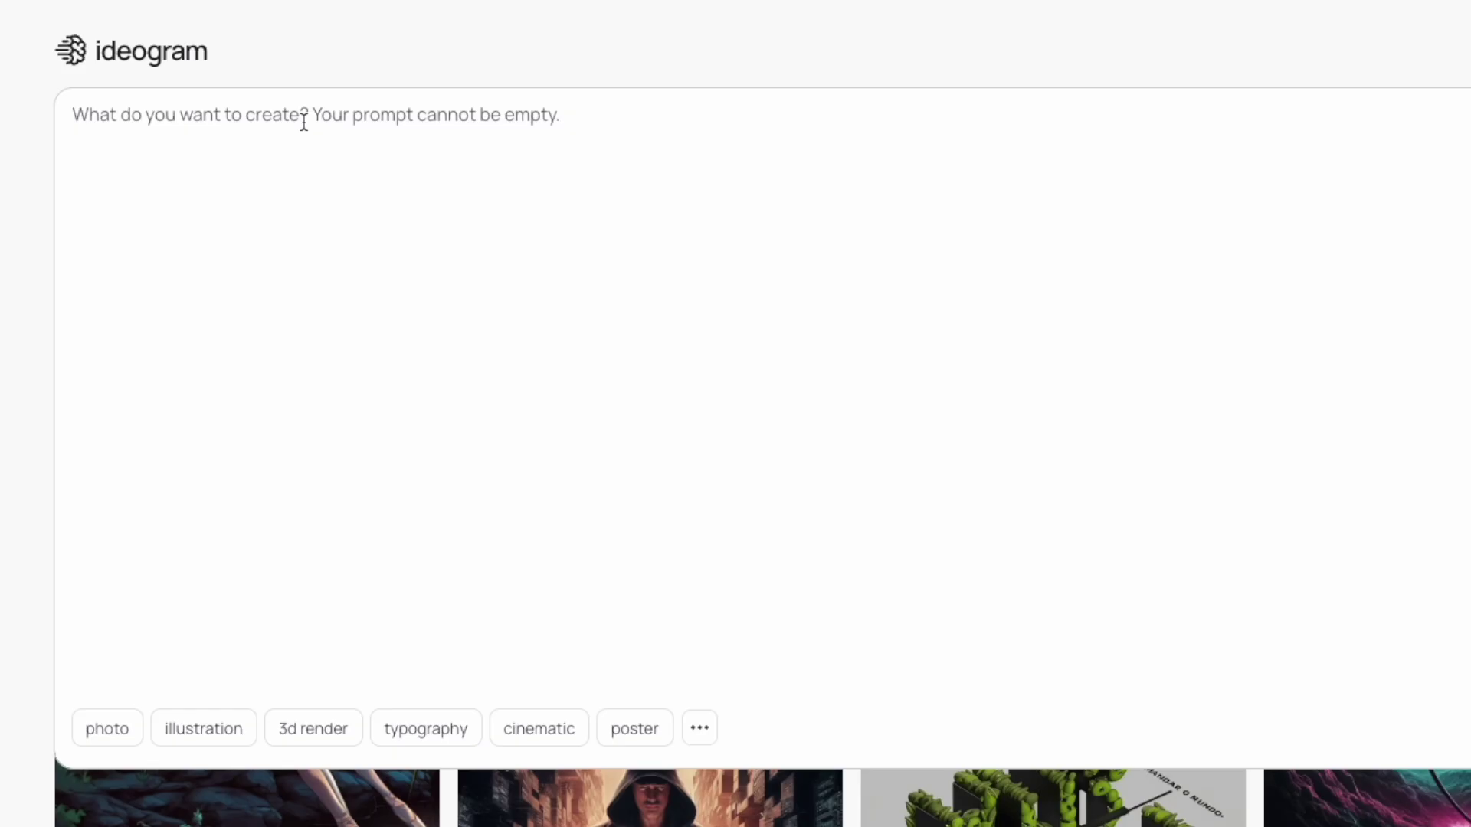
text(c)
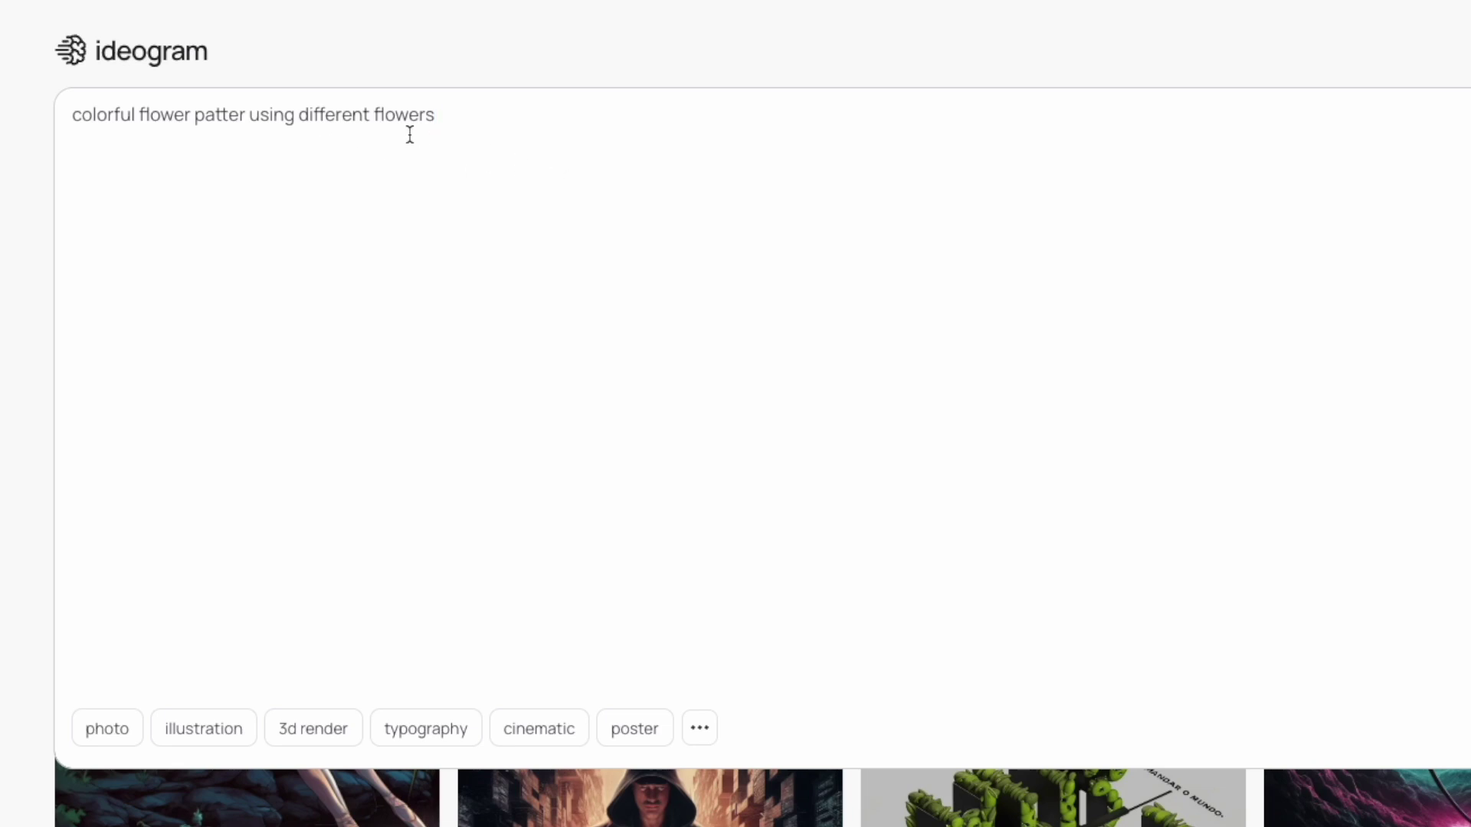
click(699, 731)
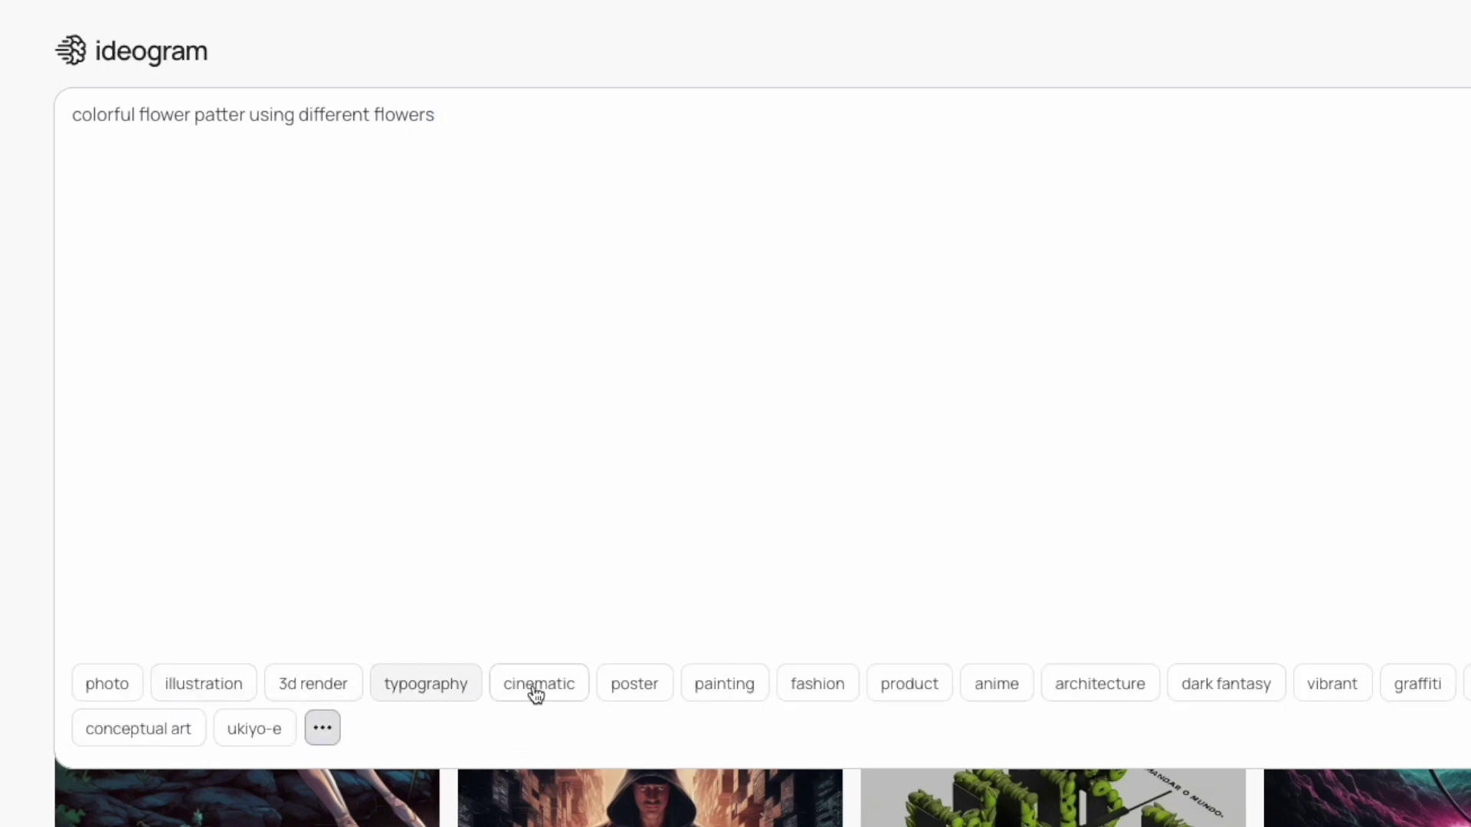
click(218, 683)
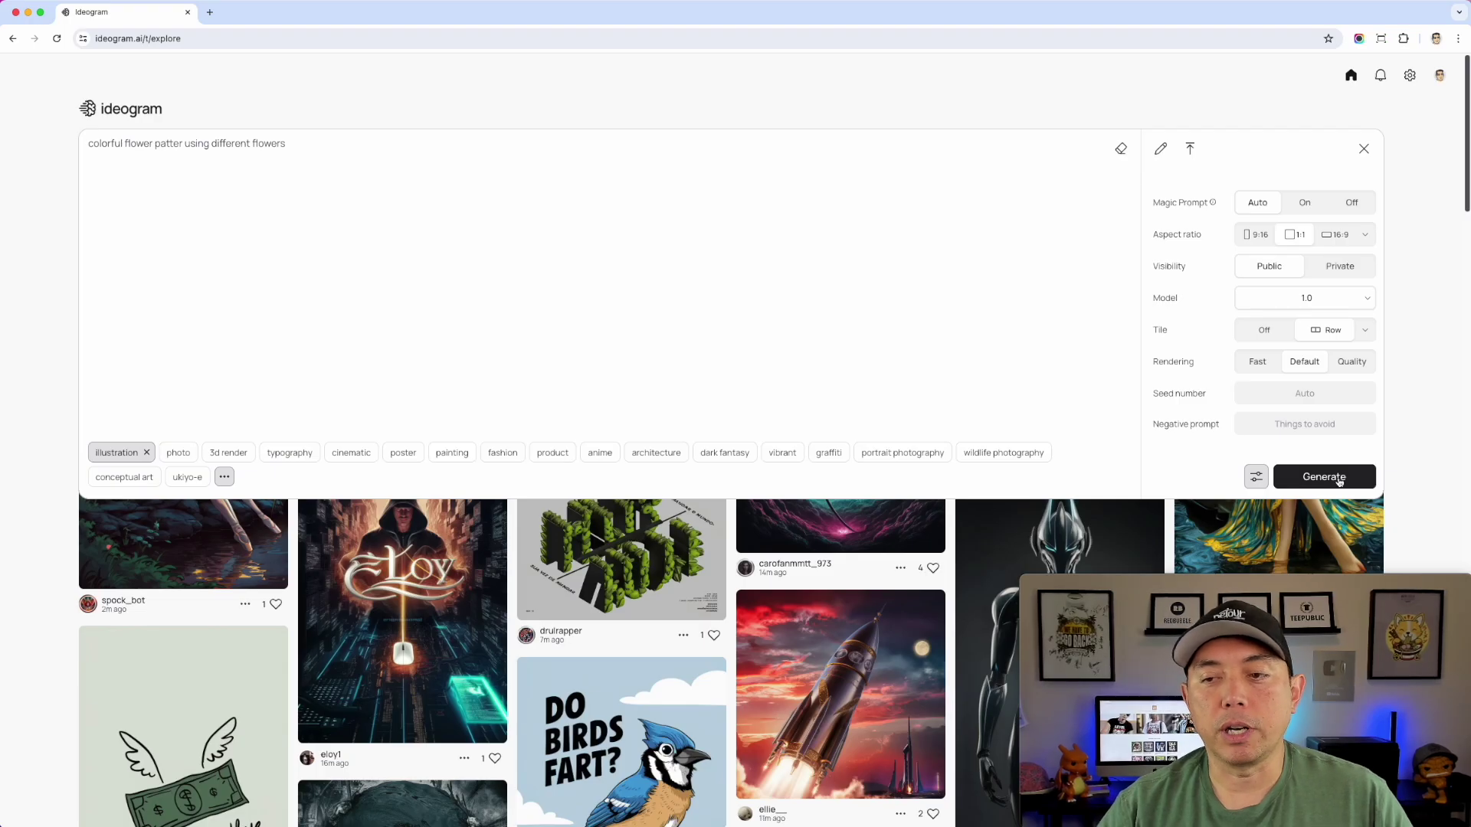
Step: Set Tile to Grid and generate the flower patterns
click(1364, 332)
click(1313, 386)
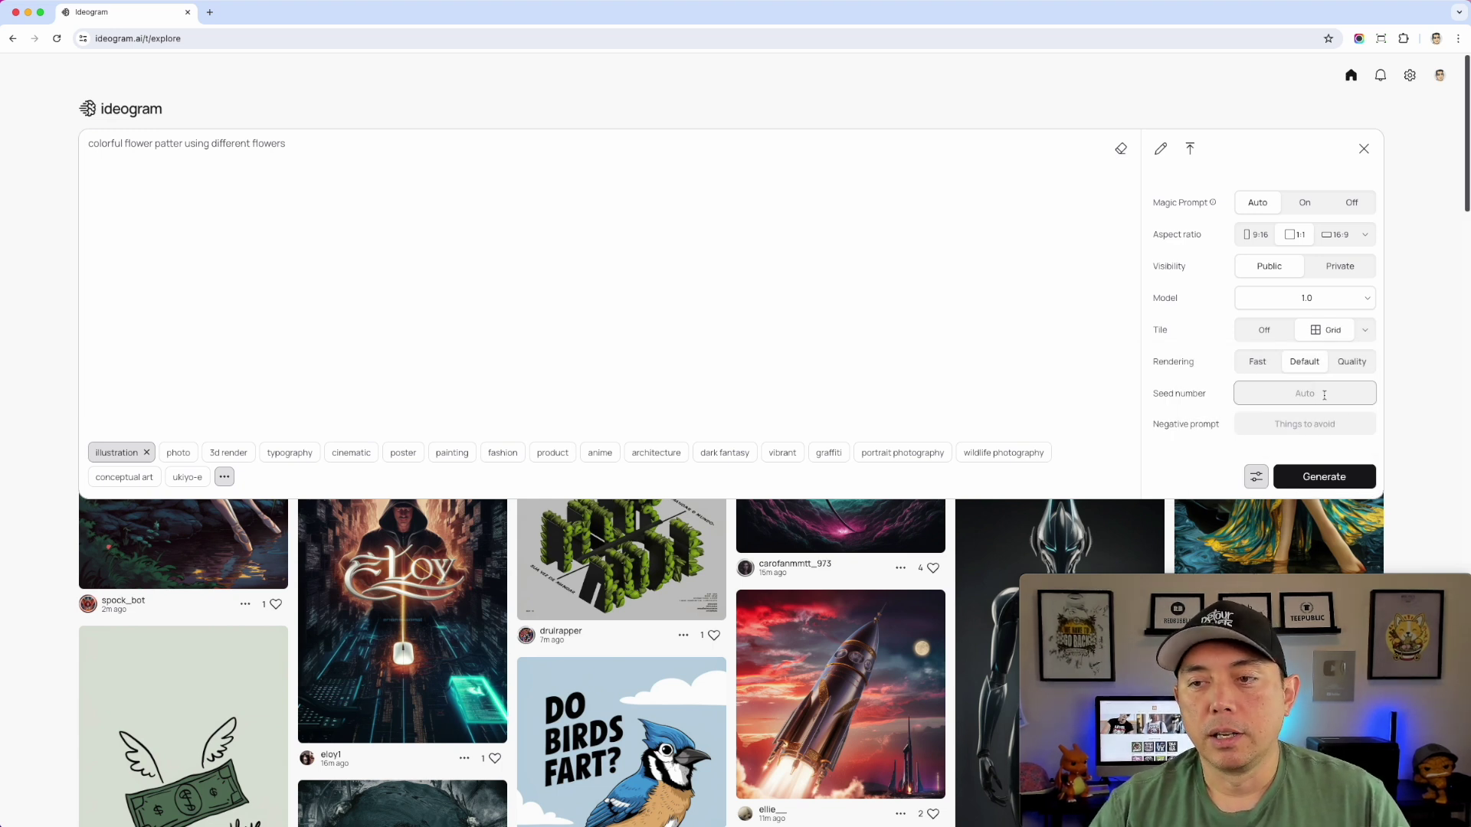
click(1329, 478)
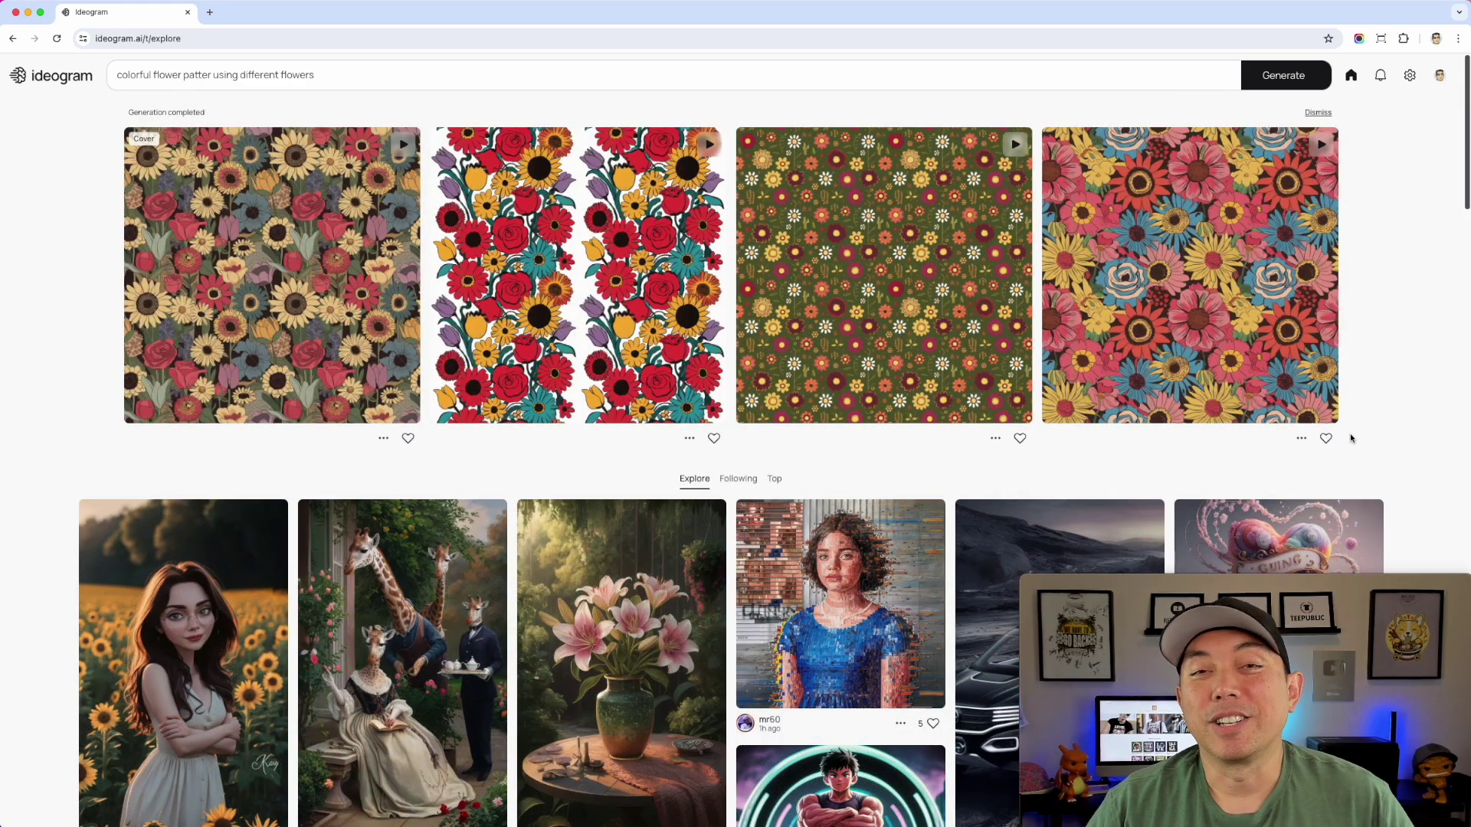
Step: Open the generated cover pattern and view each of the other three variations in turn
click(279, 238)
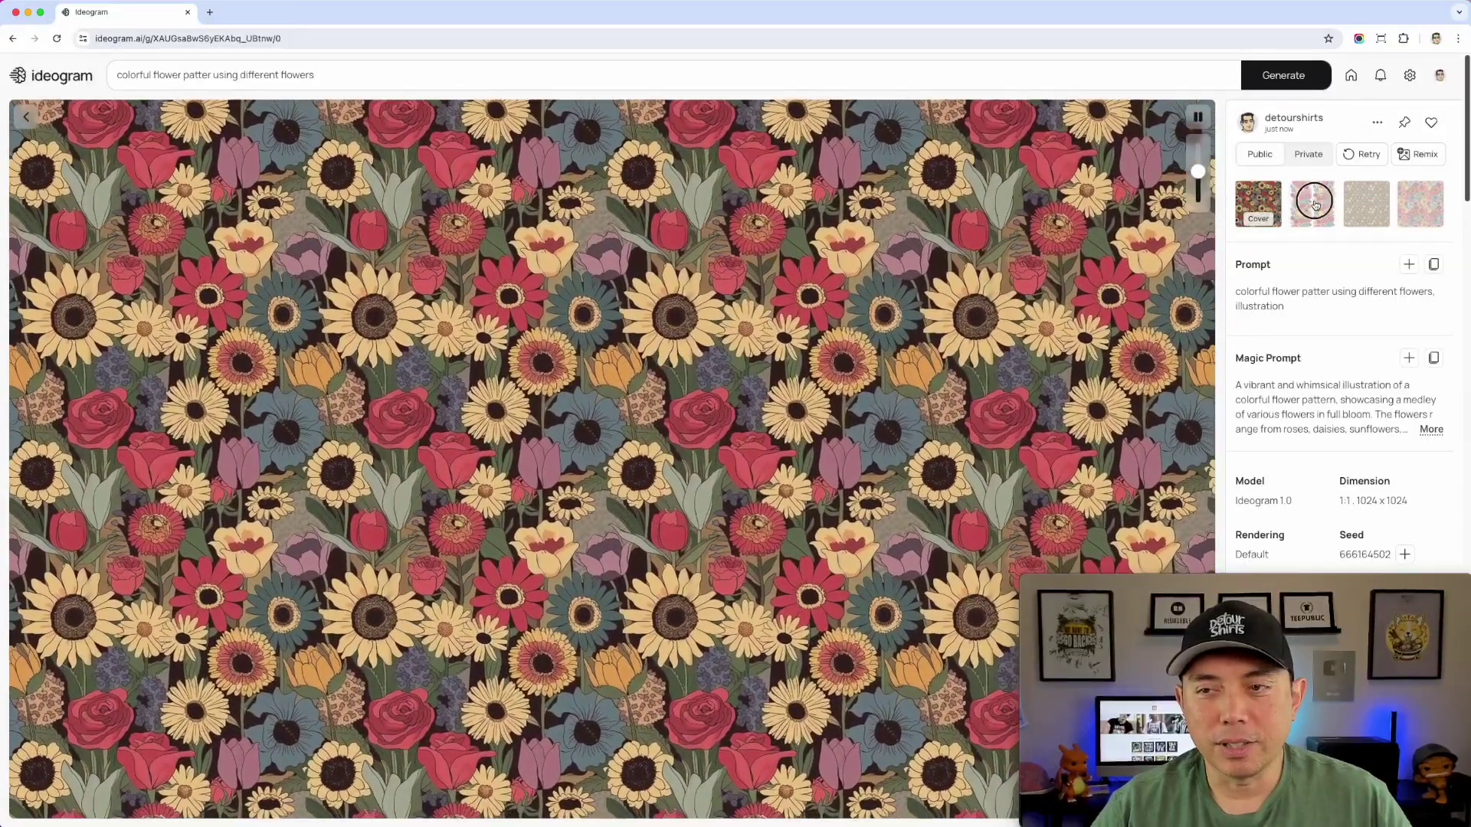
click(1313, 204)
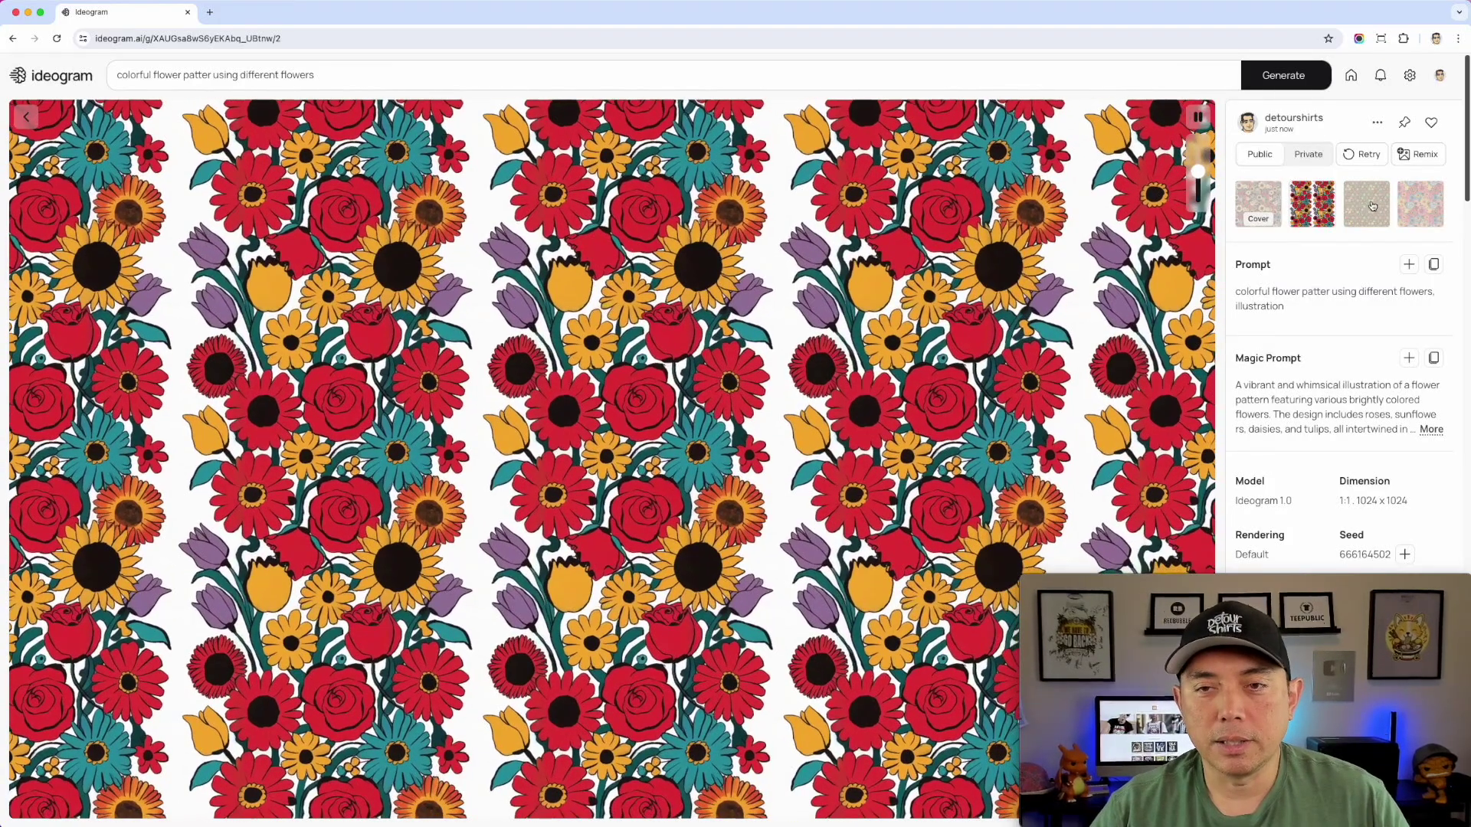
click(1365, 206)
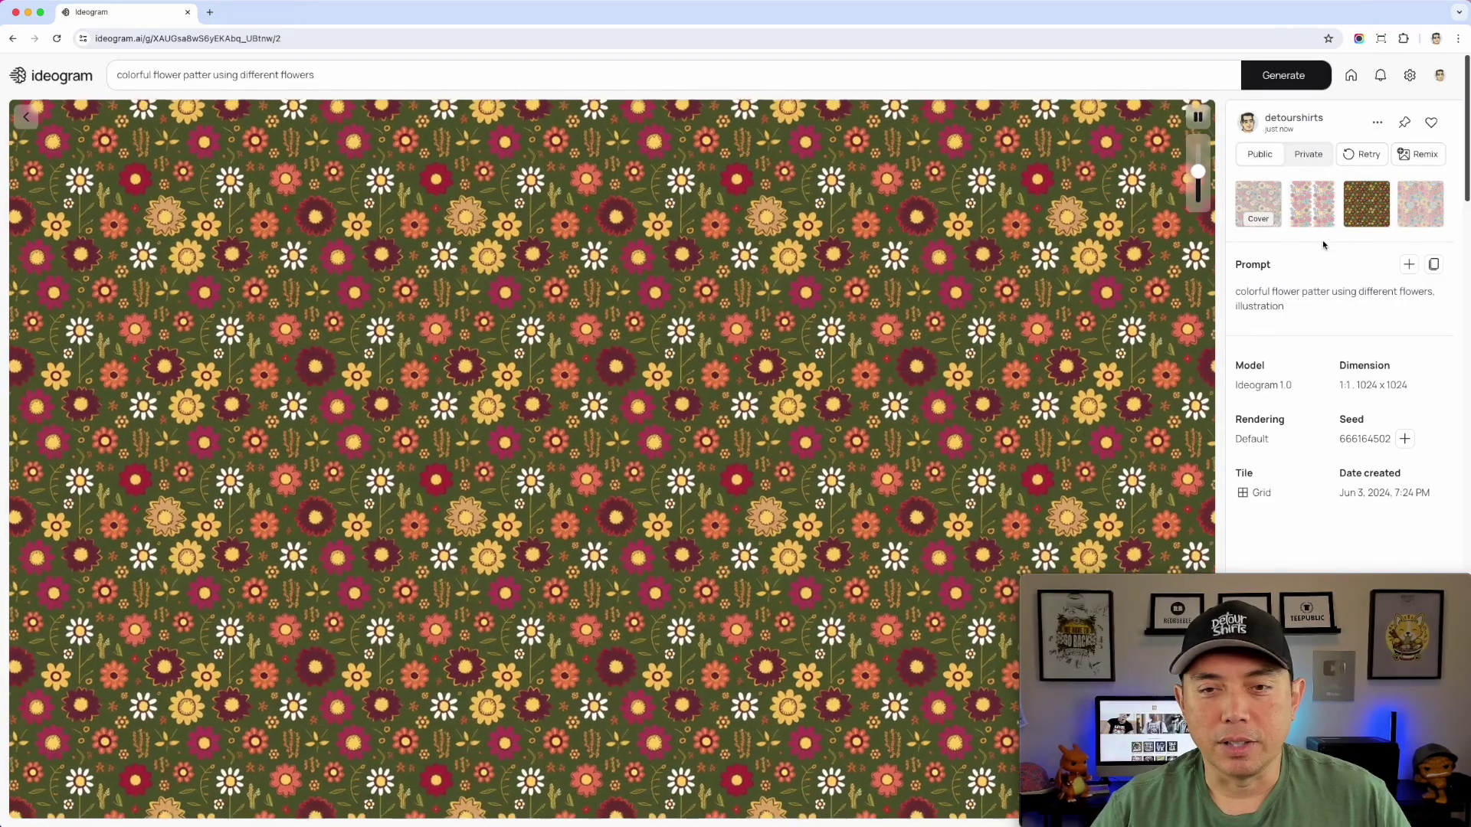
click(1426, 224)
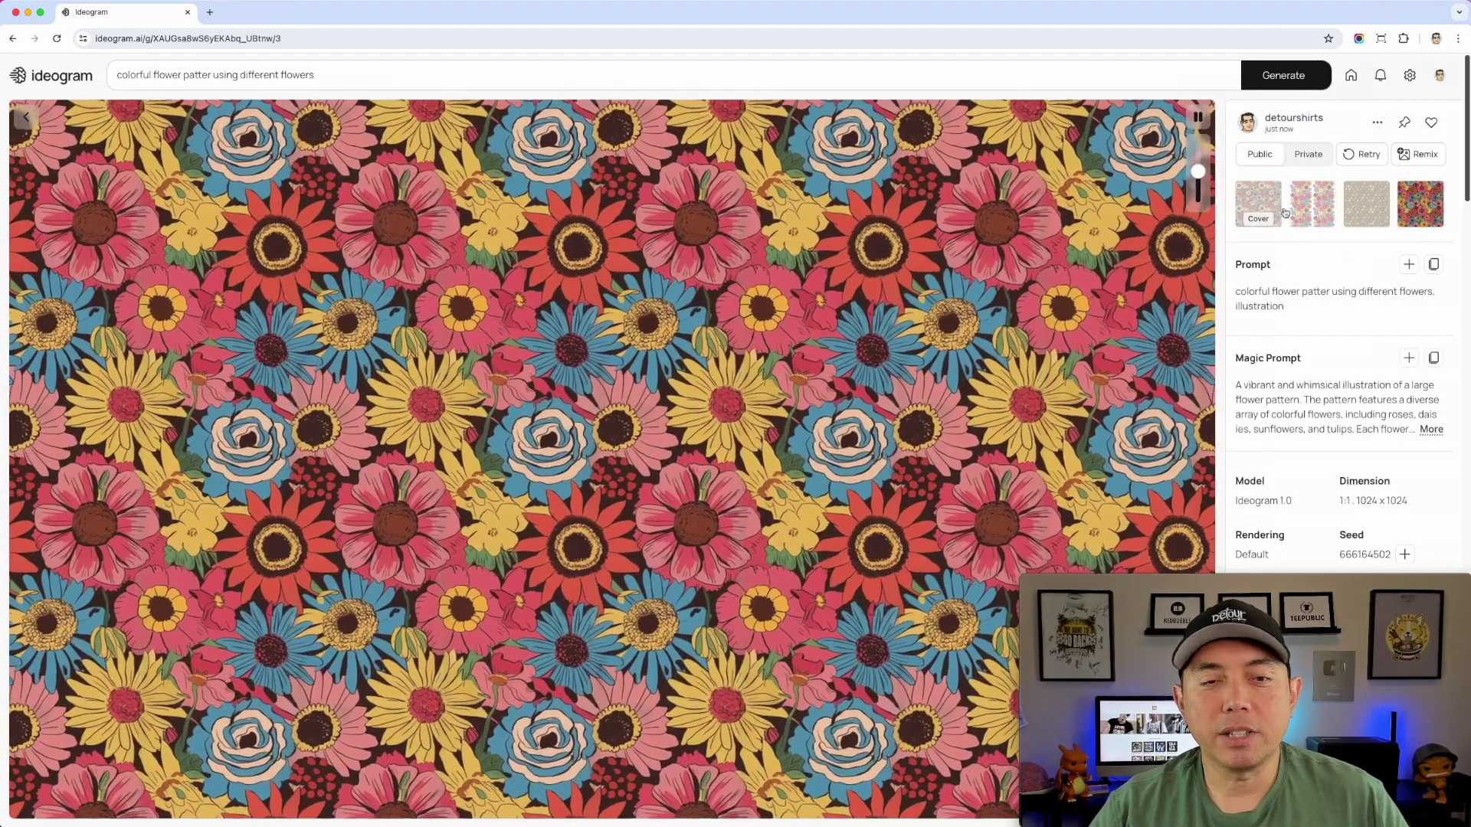
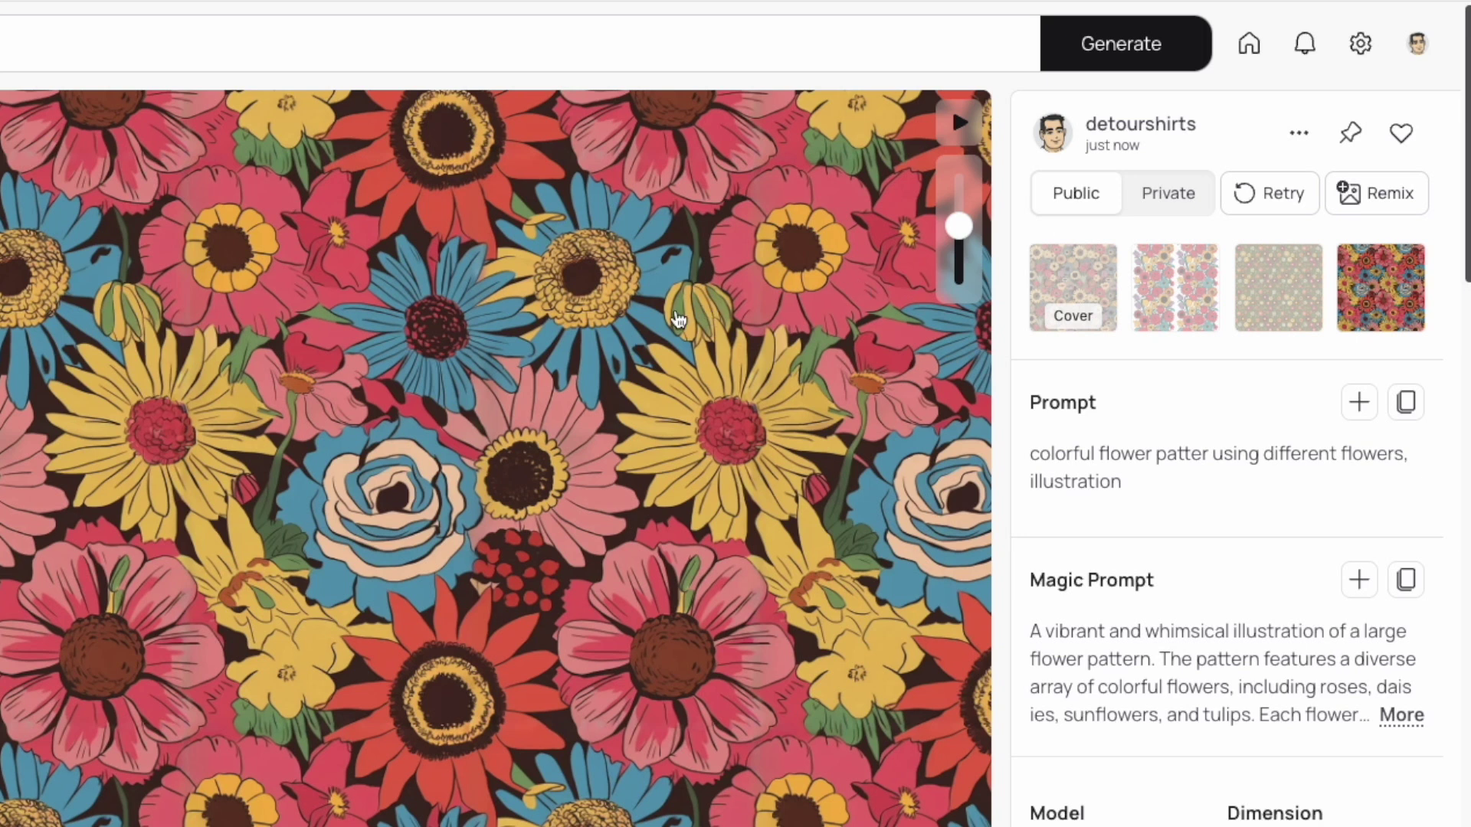
Step: Download the flower pattern as a 1 x 1 tile and a 4 x 4 tile, and open the downloaded image's file information
click(1298, 135)
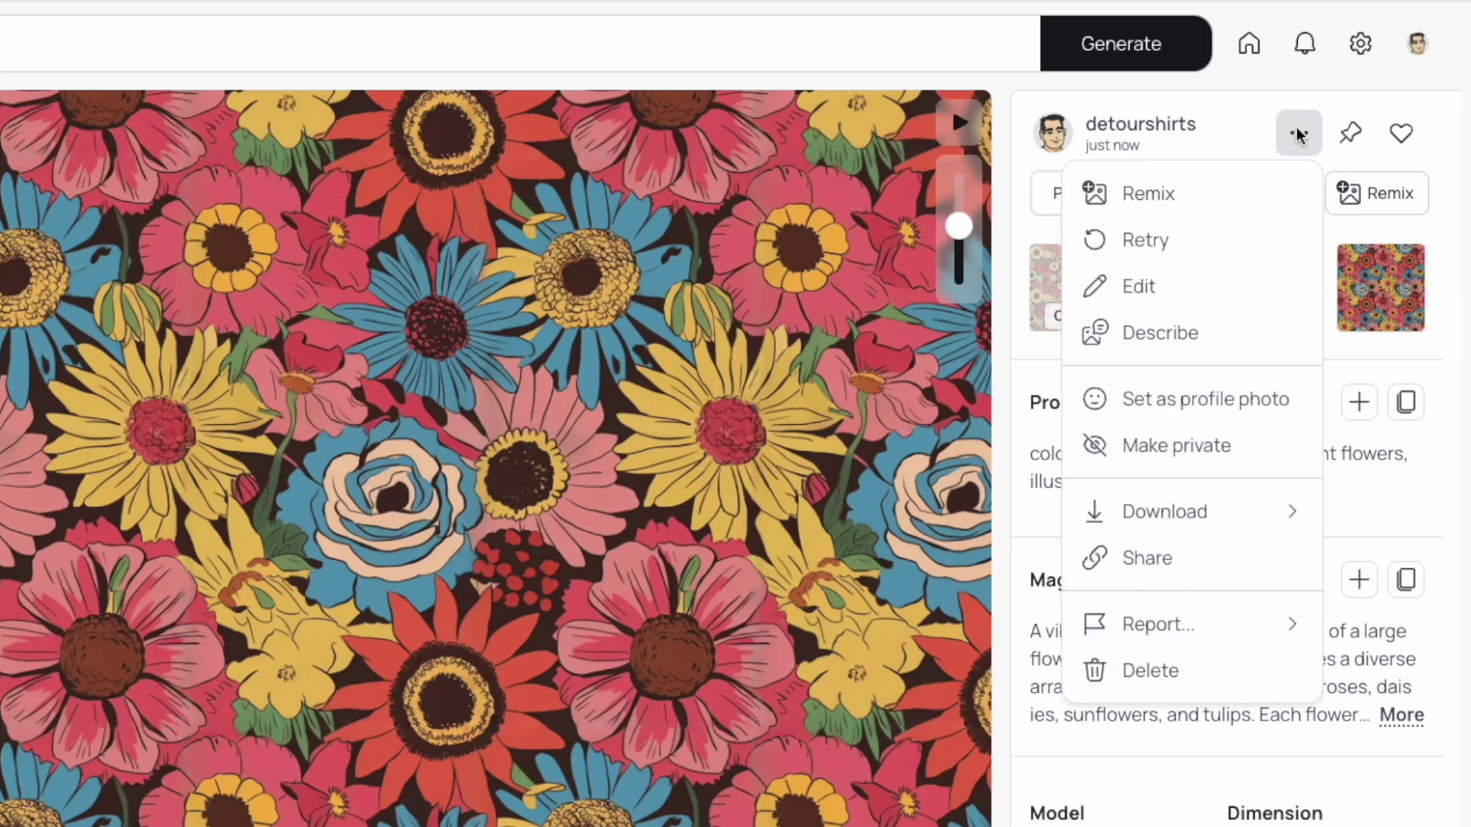
mouse_move(1205, 528)
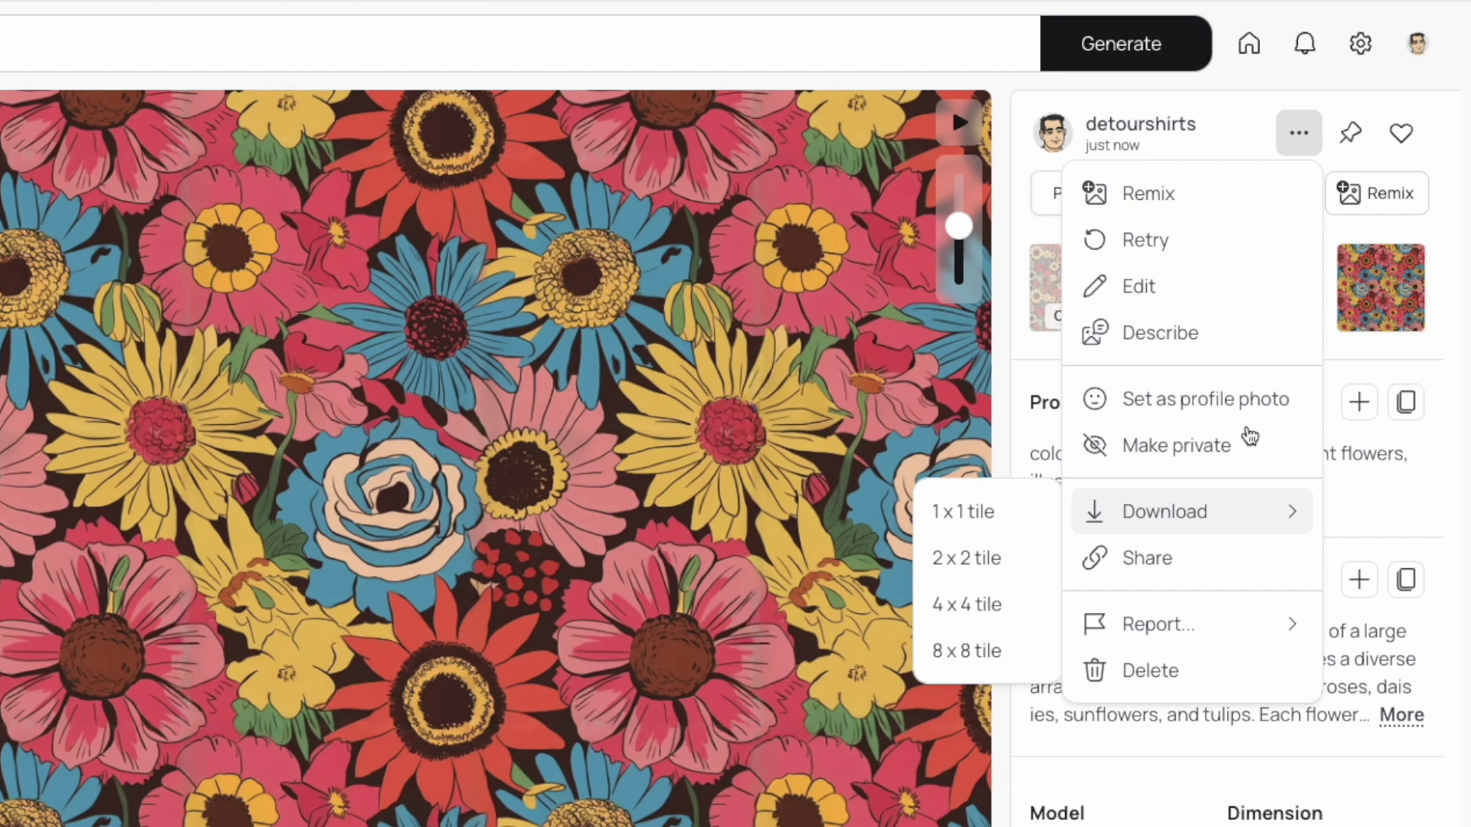
click(1300, 137)
click(1301, 136)
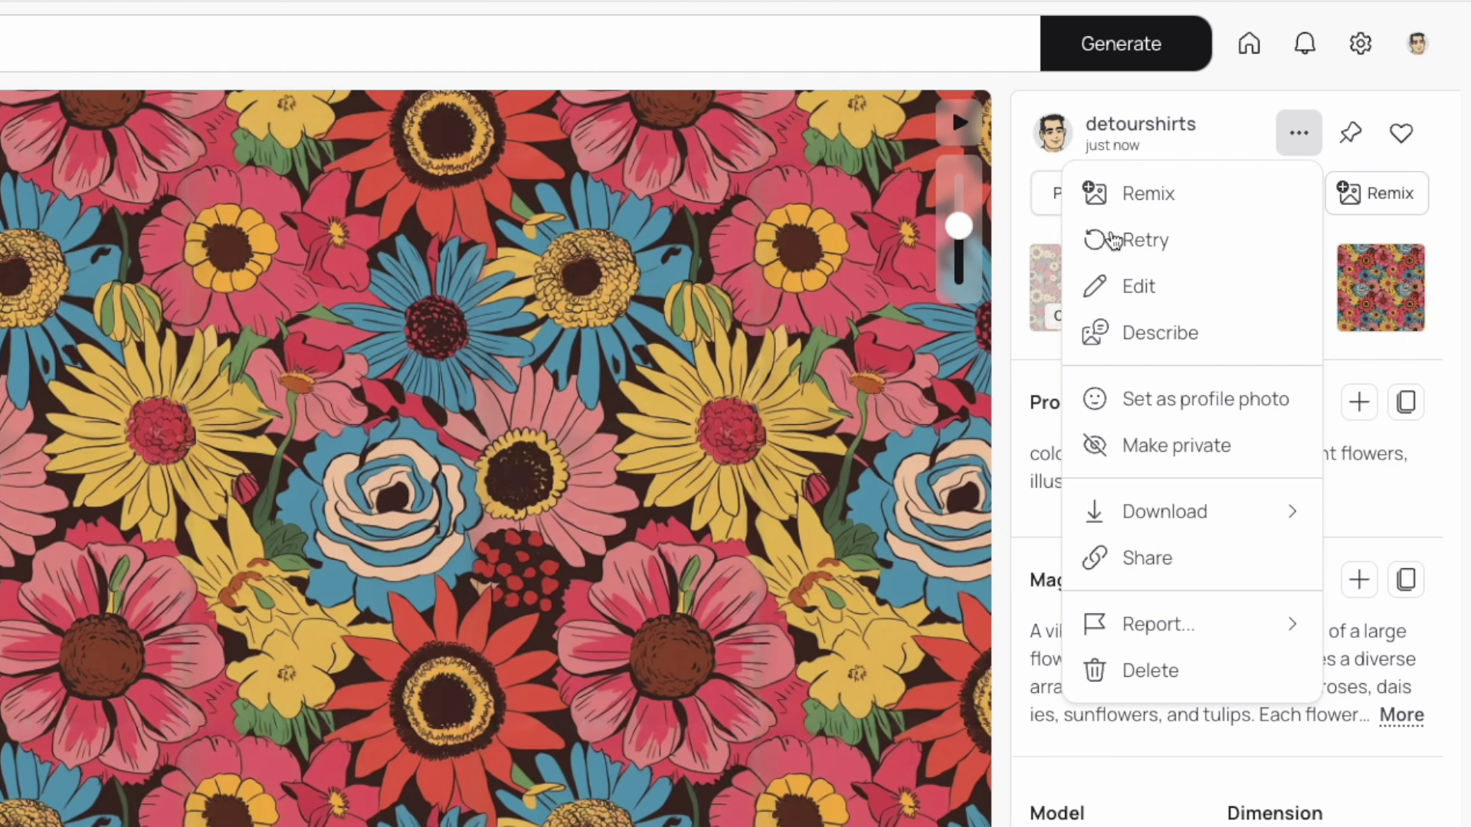
mouse_move(1134, 521)
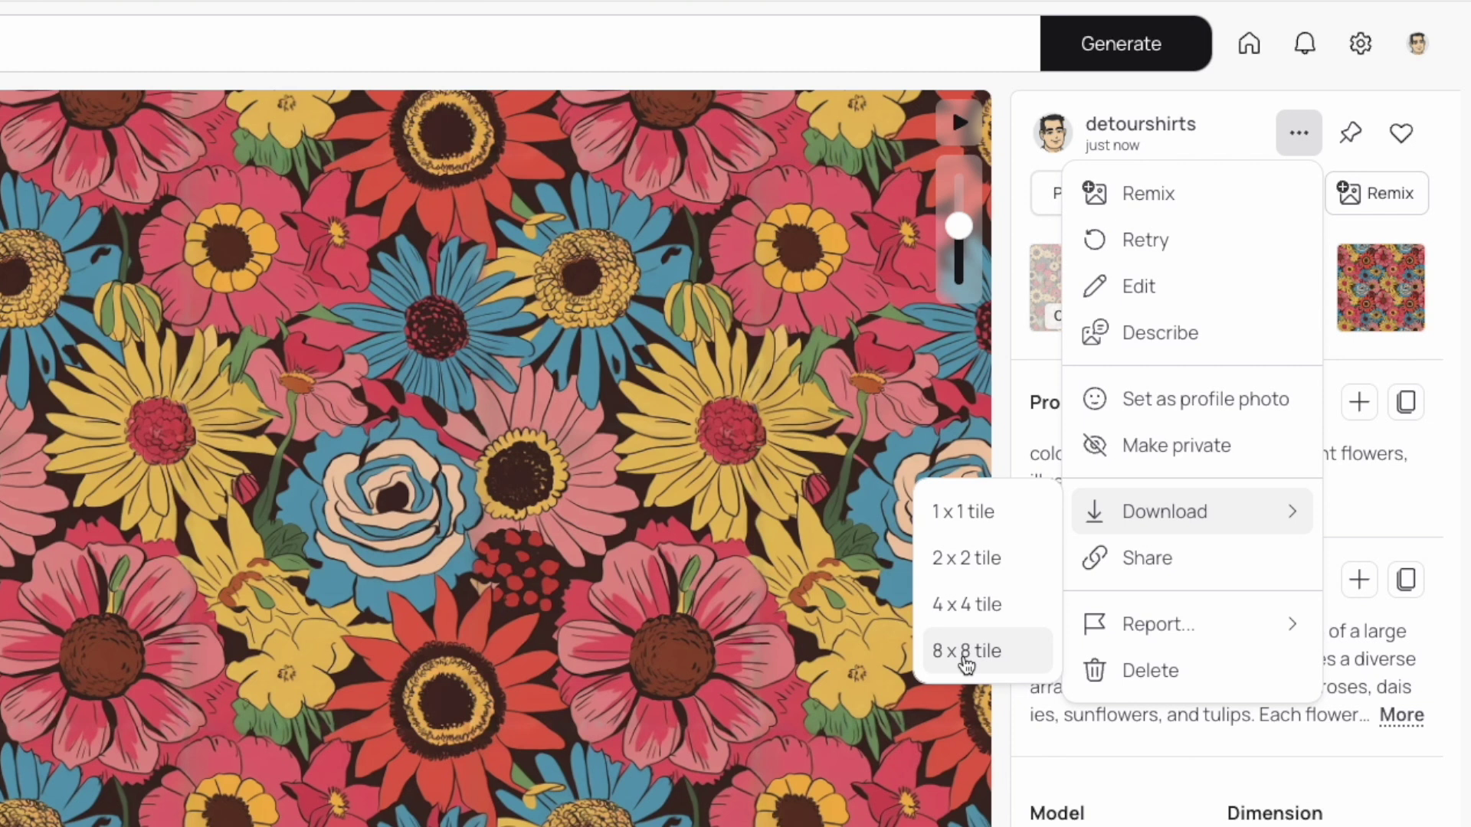
click(995, 515)
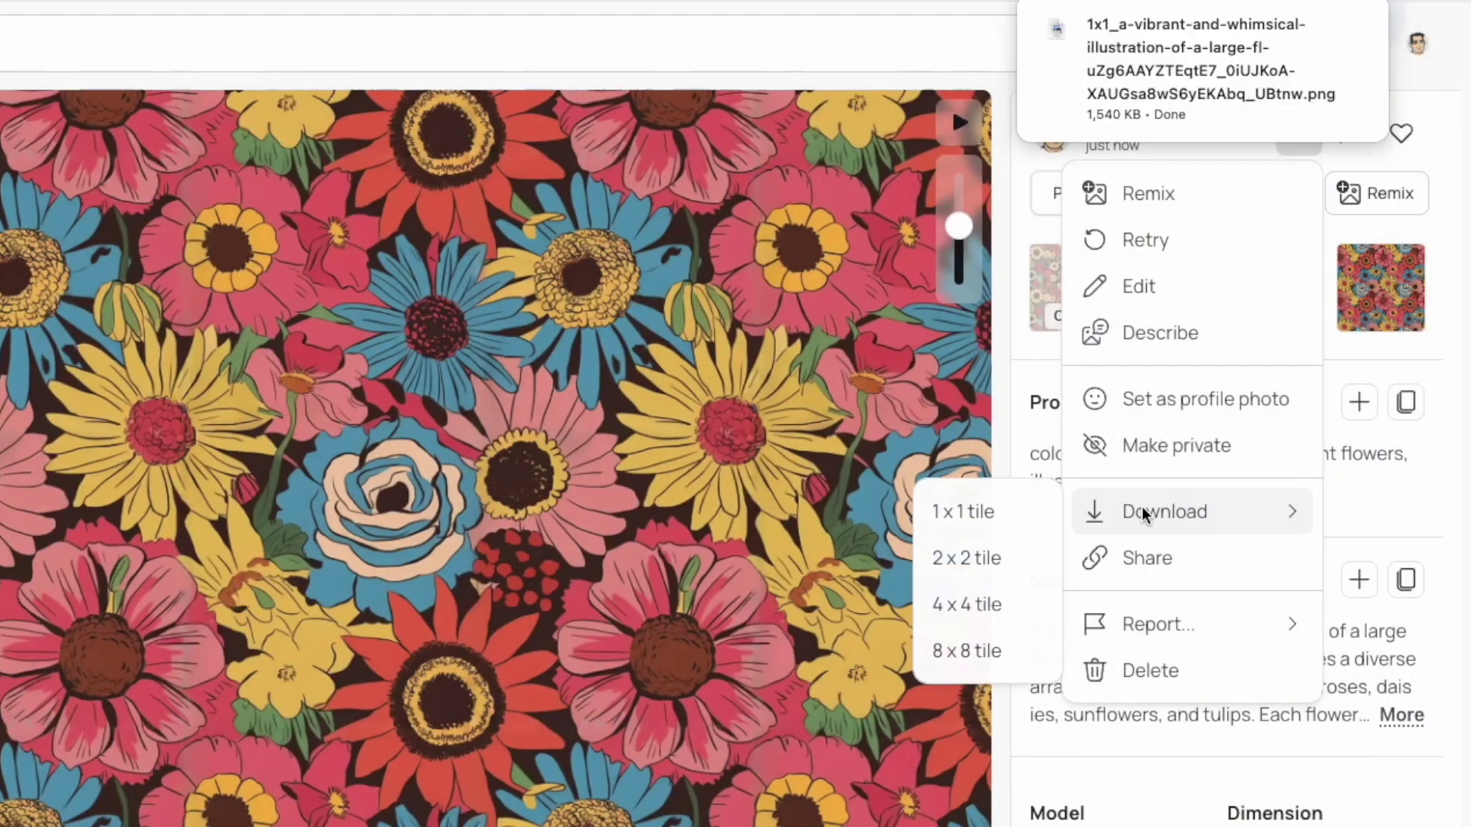
click(988, 605)
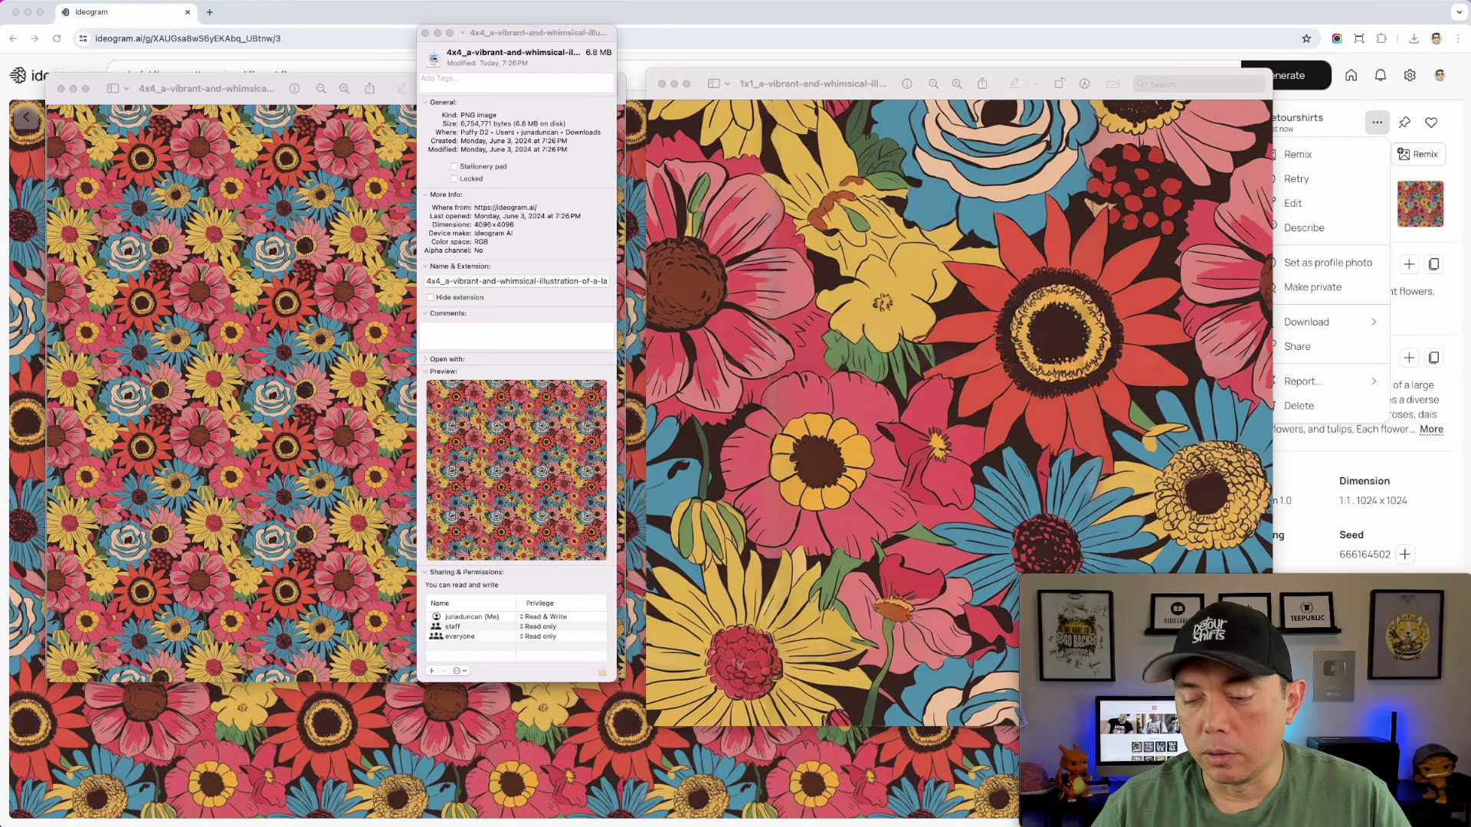
key(super+i)
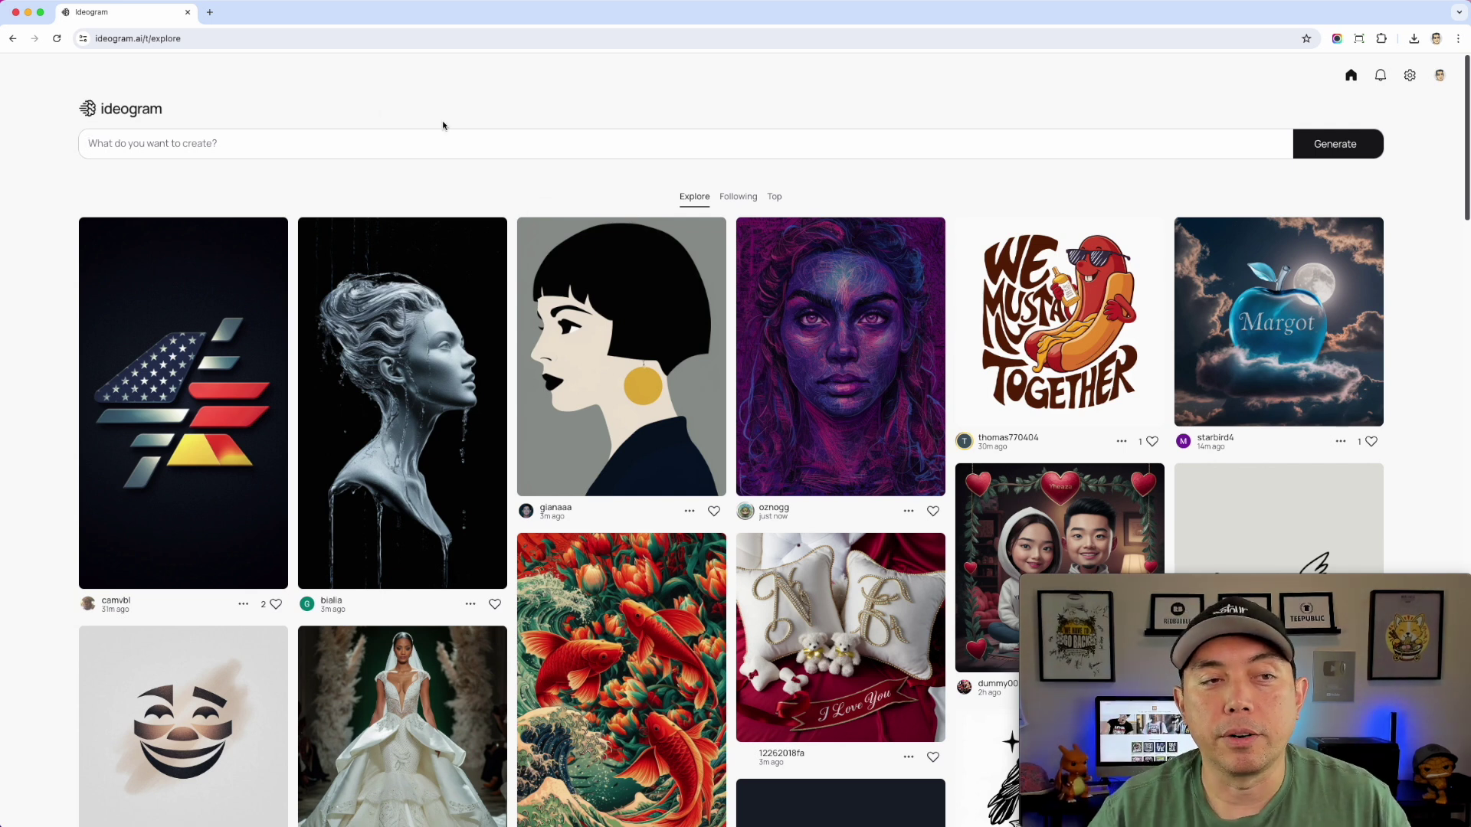
Step: Enter the prompt "Geometric pattern with different shapes and colors" and add the conceptual art style
click(164, 141)
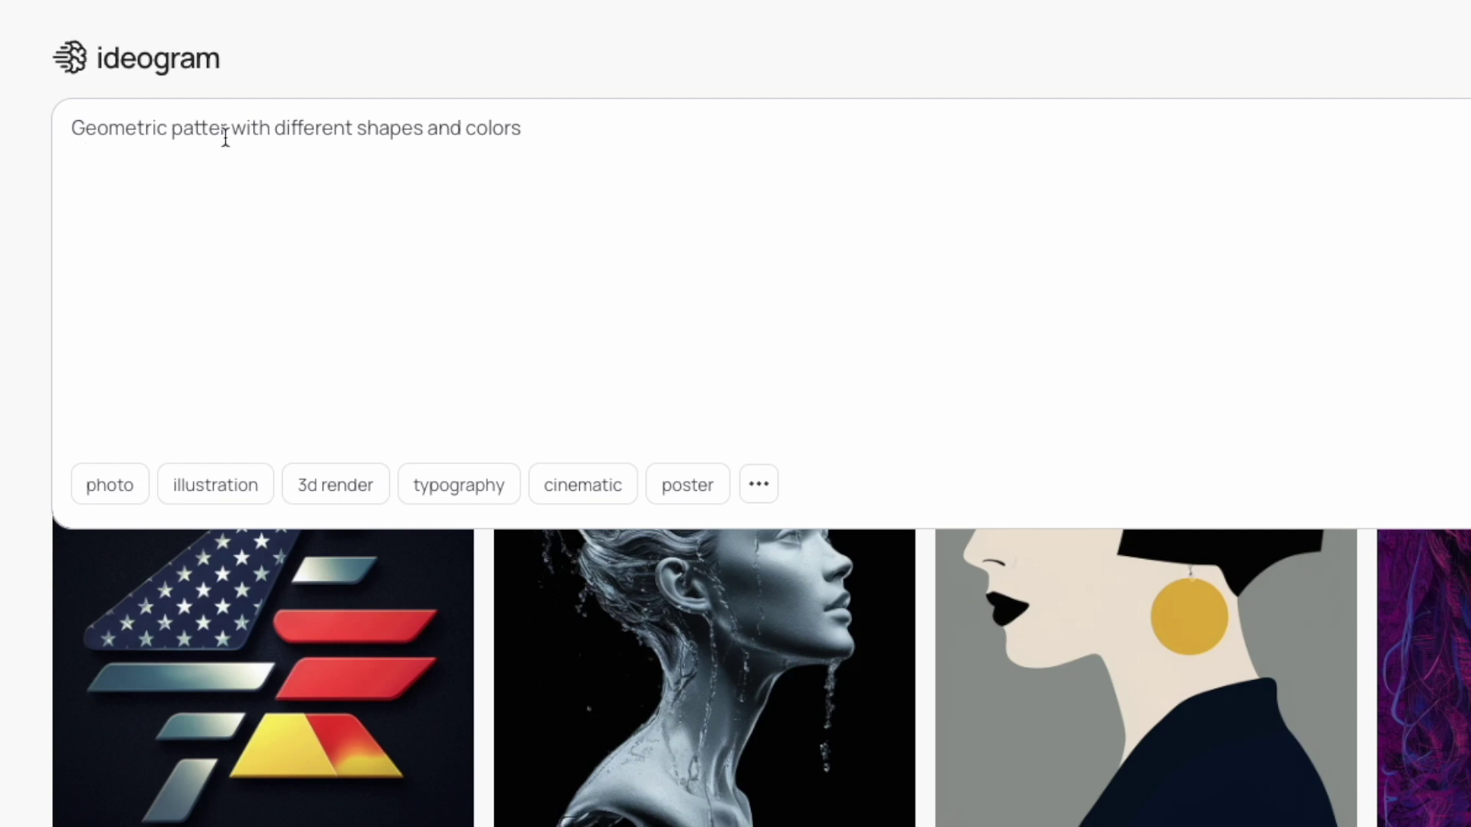
click(227, 132)
text(n)
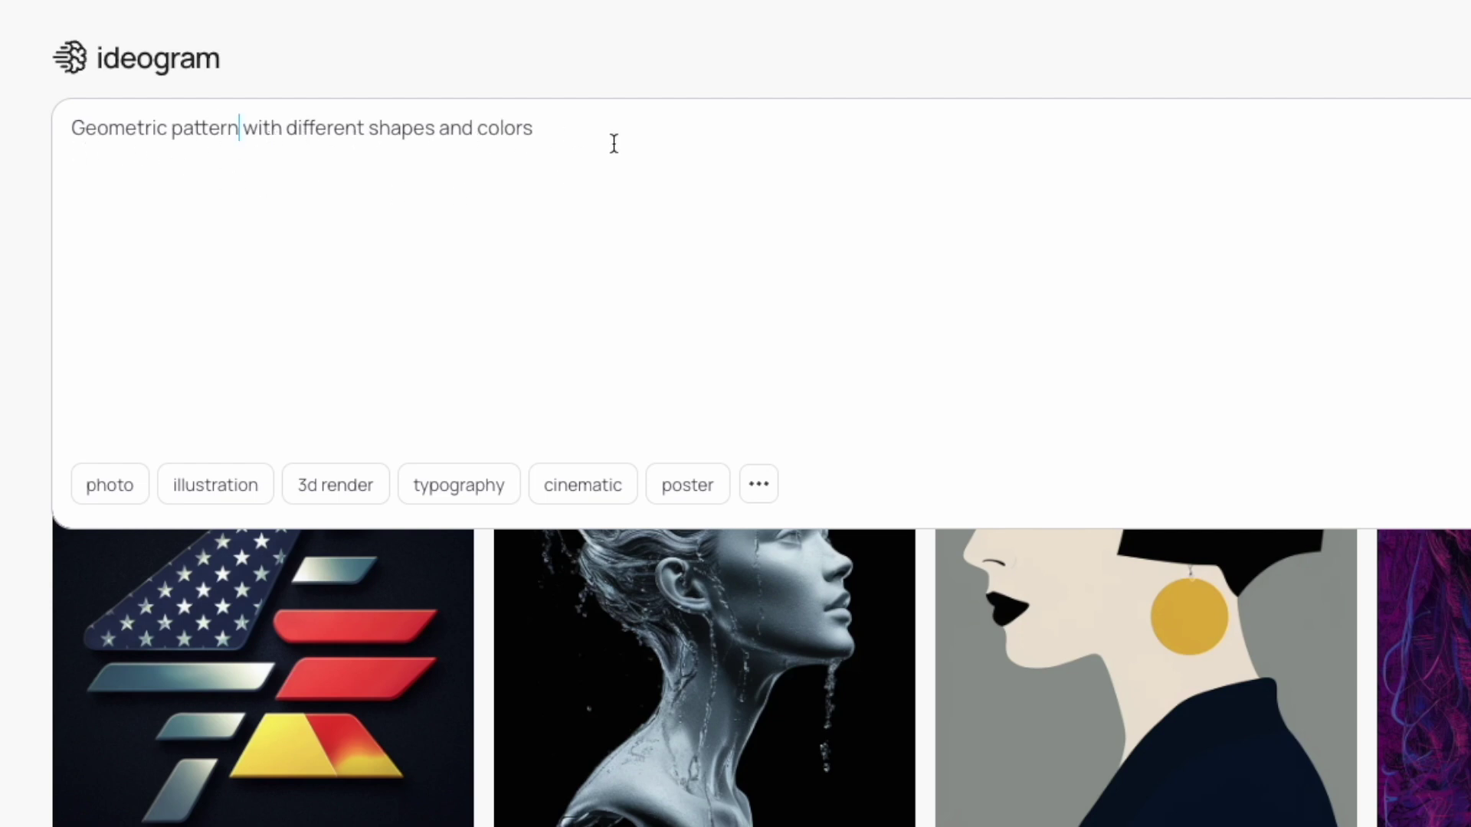
click(767, 502)
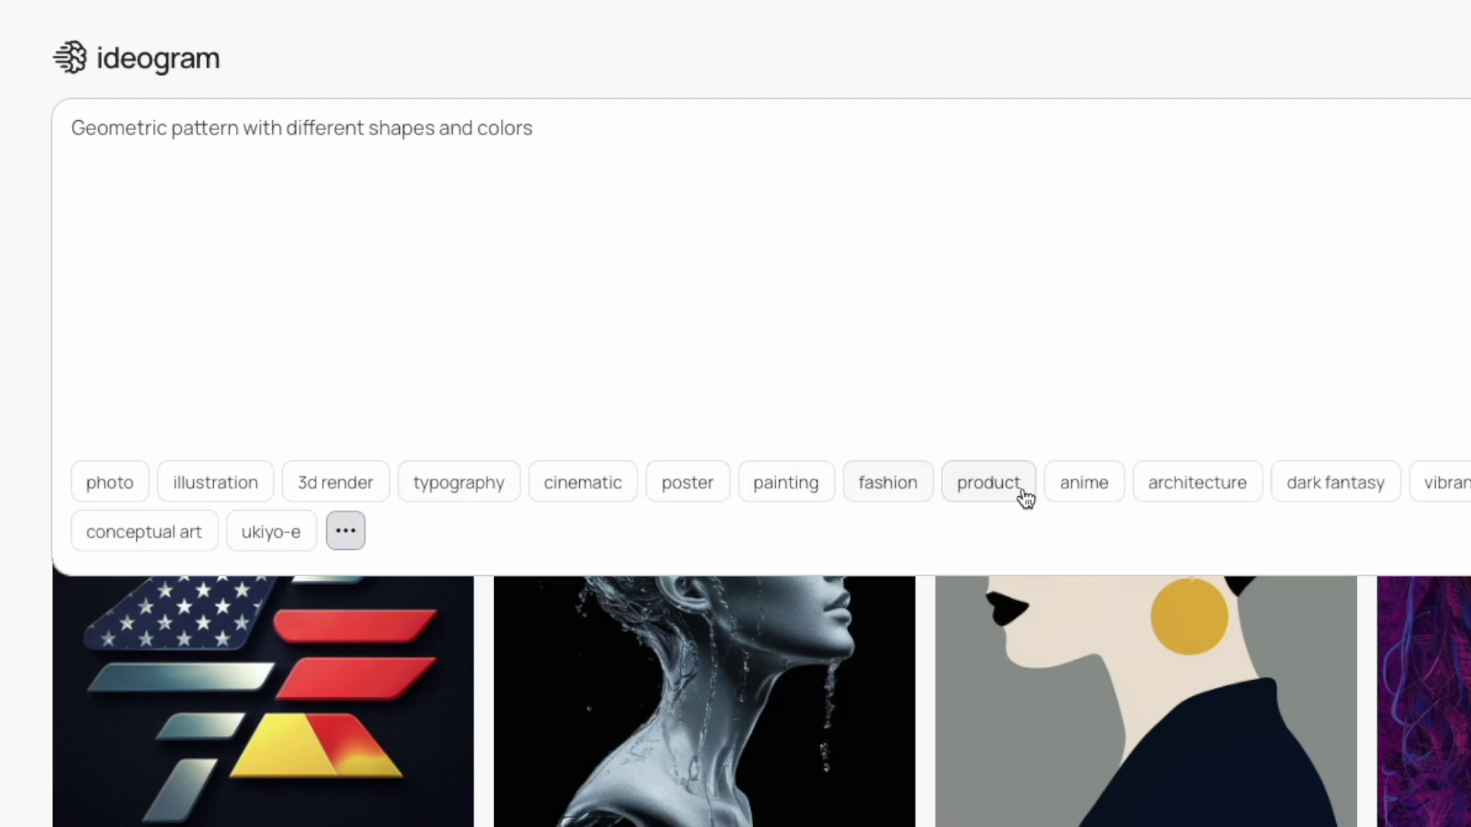
click(131, 535)
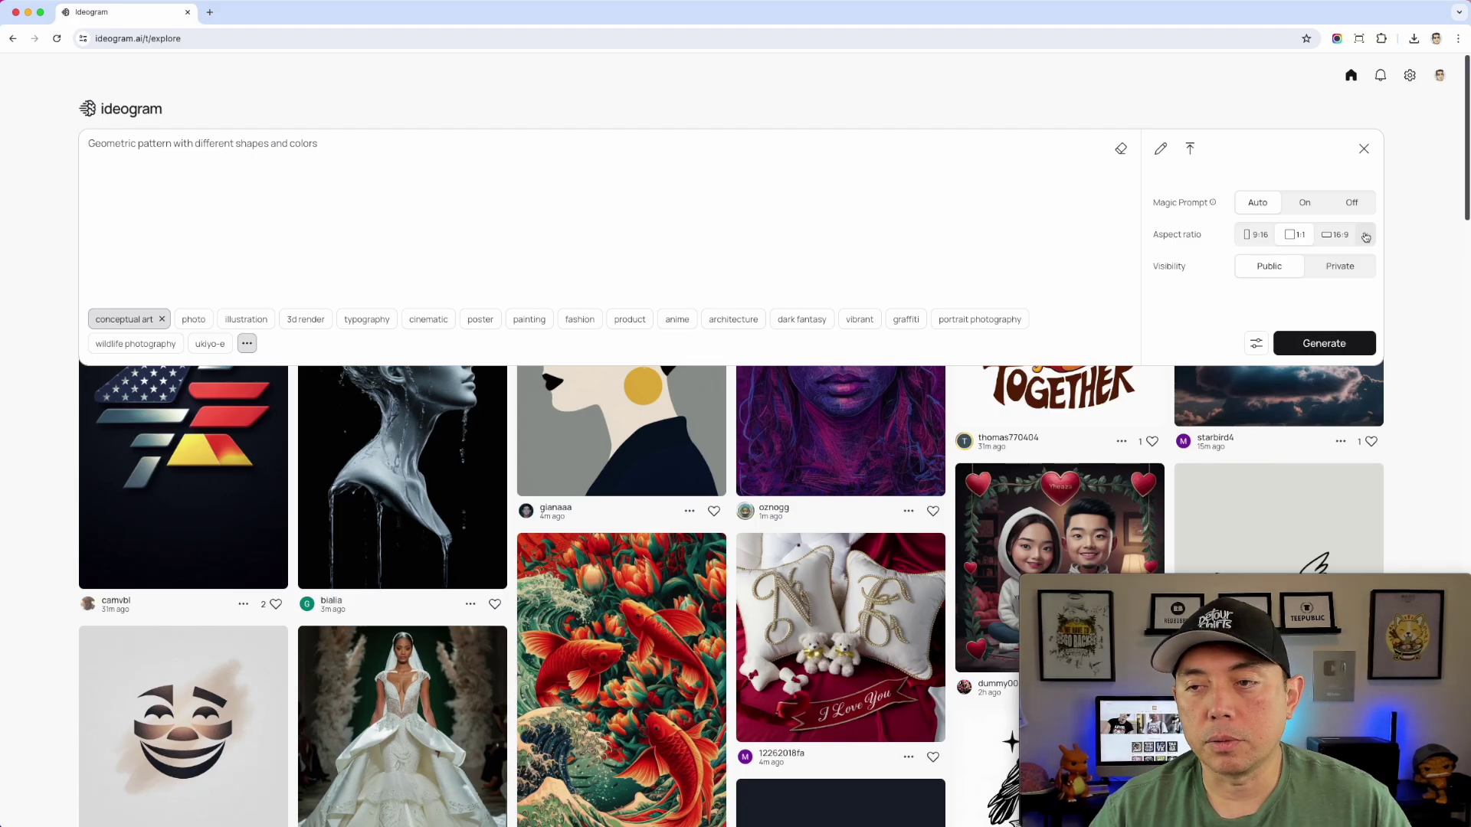
Step: Set Tile to Vertical brick and generate the geometric patterns
click(1255, 344)
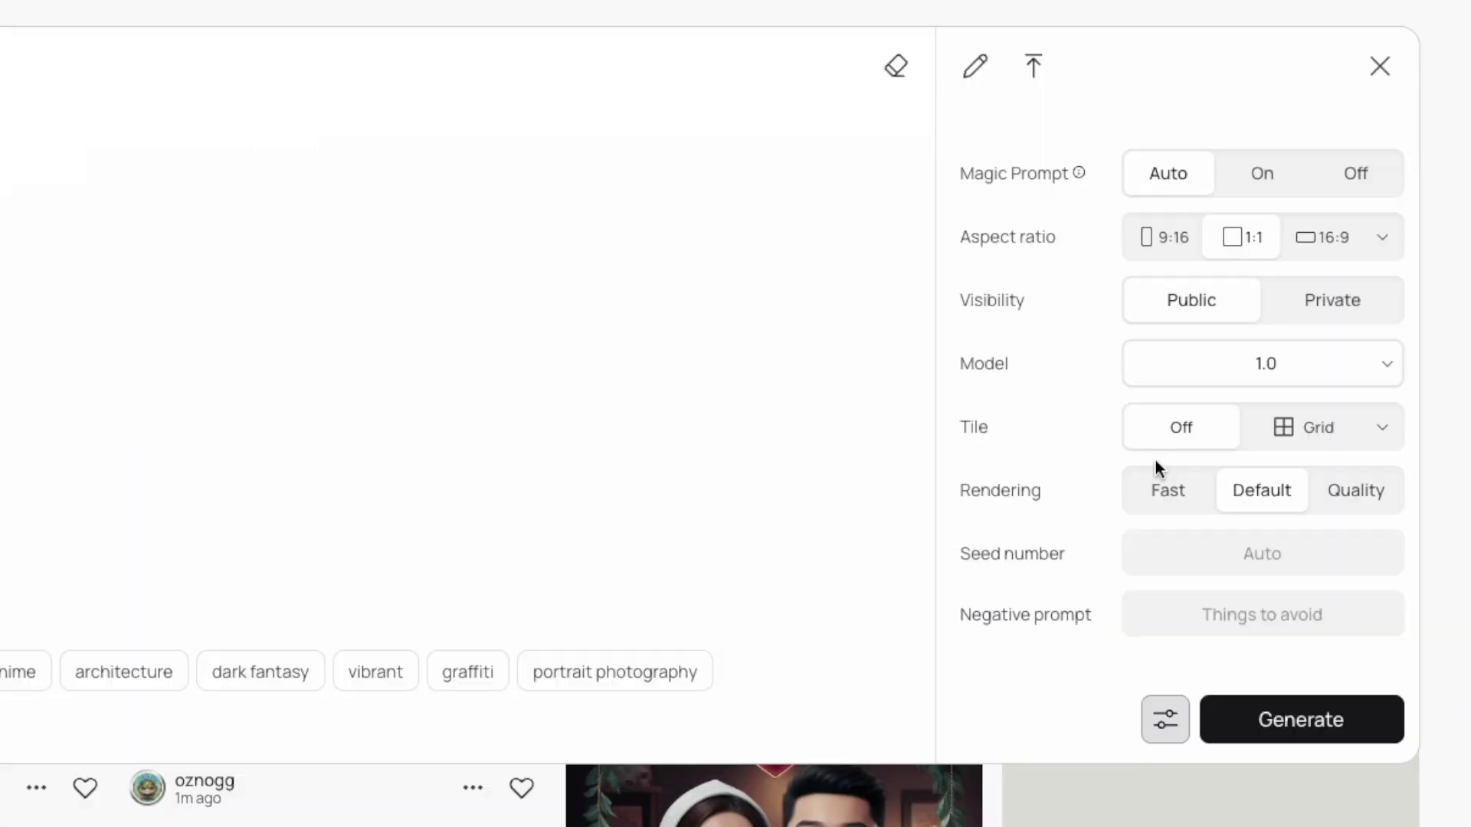
click(1379, 433)
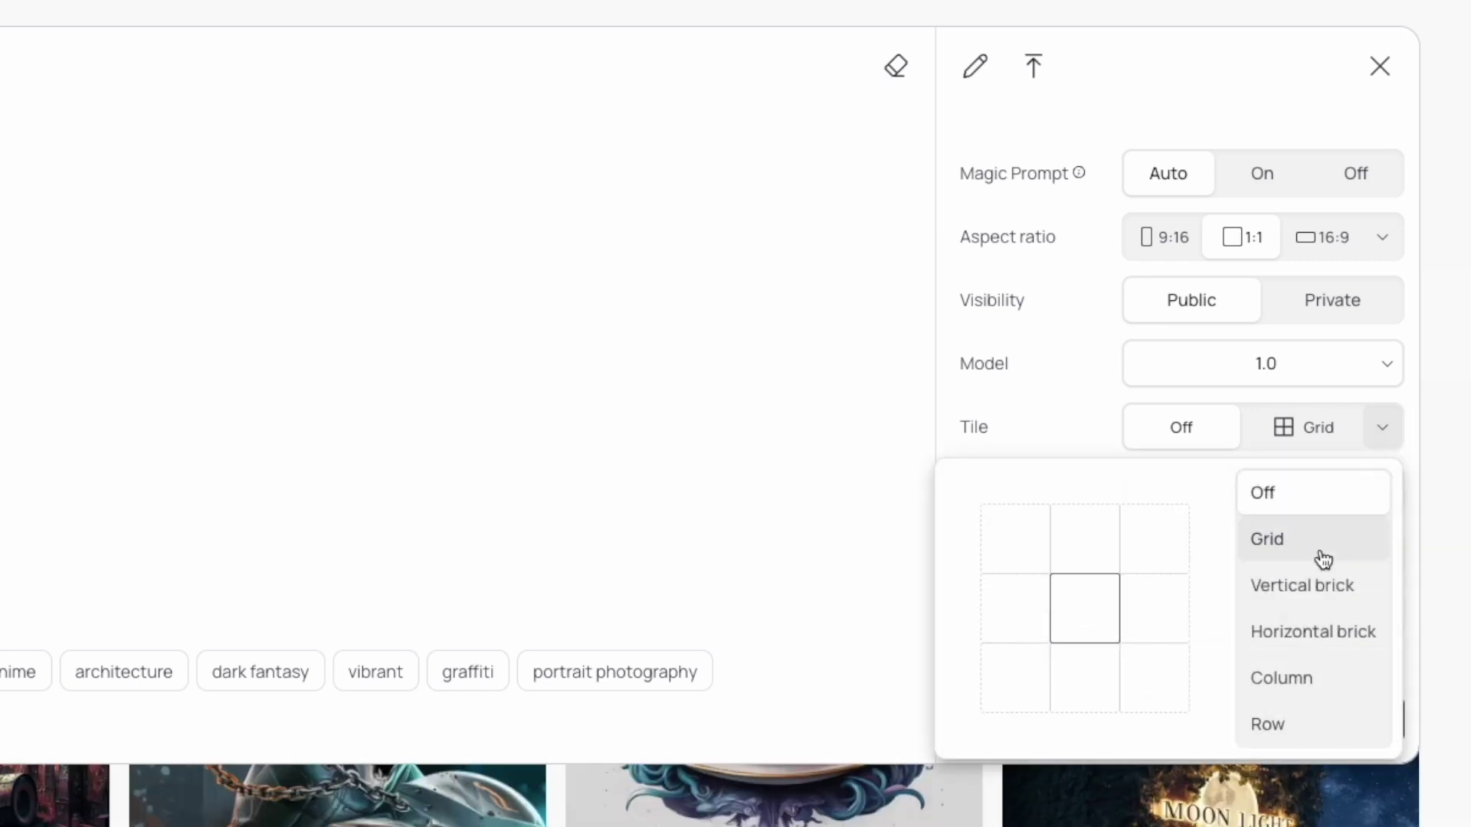
click(1315, 587)
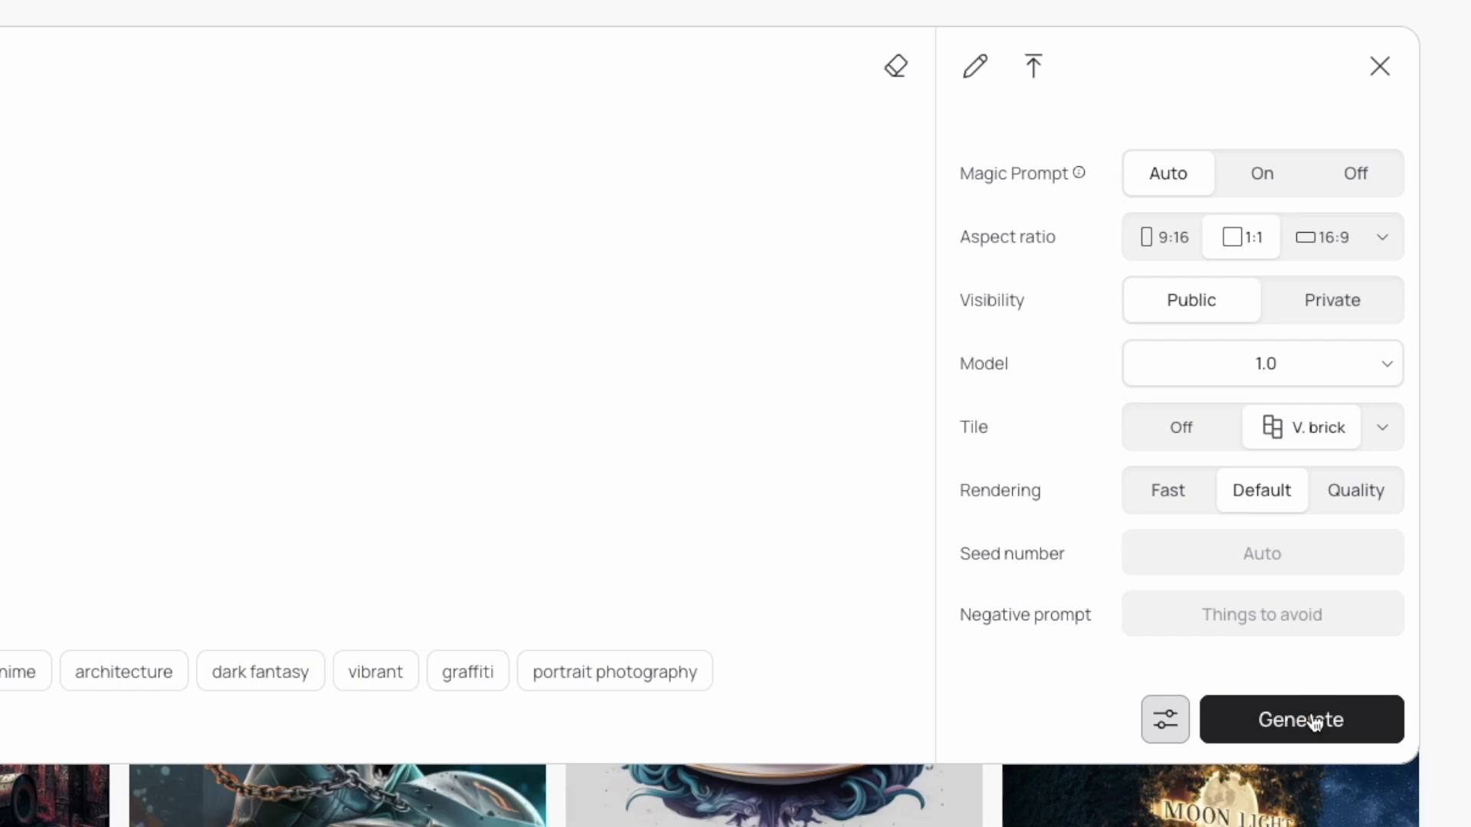
click(1314, 723)
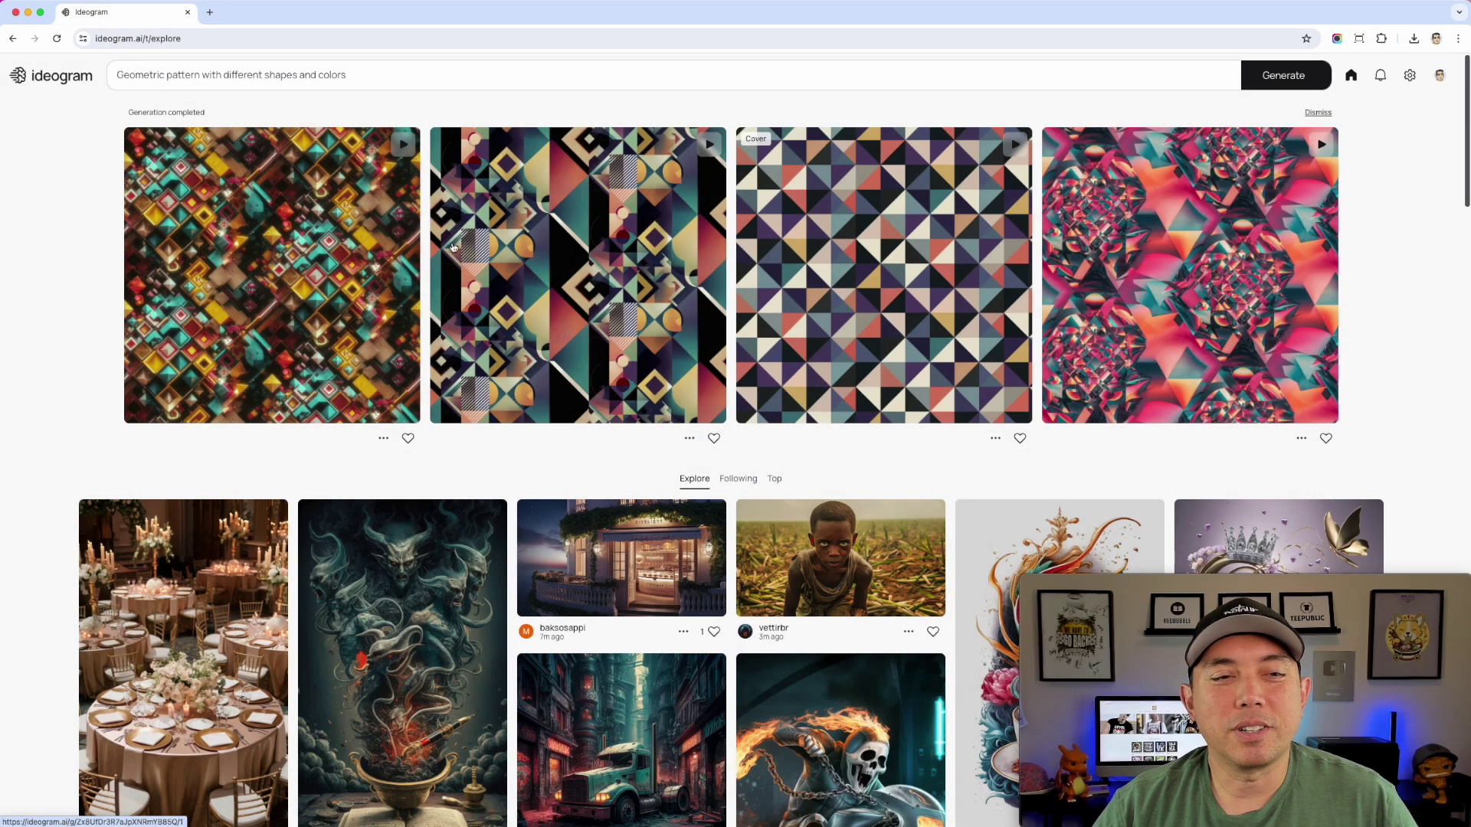
Step: View the four generated geometric variations in turn and return to the cover pattern
click(321, 239)
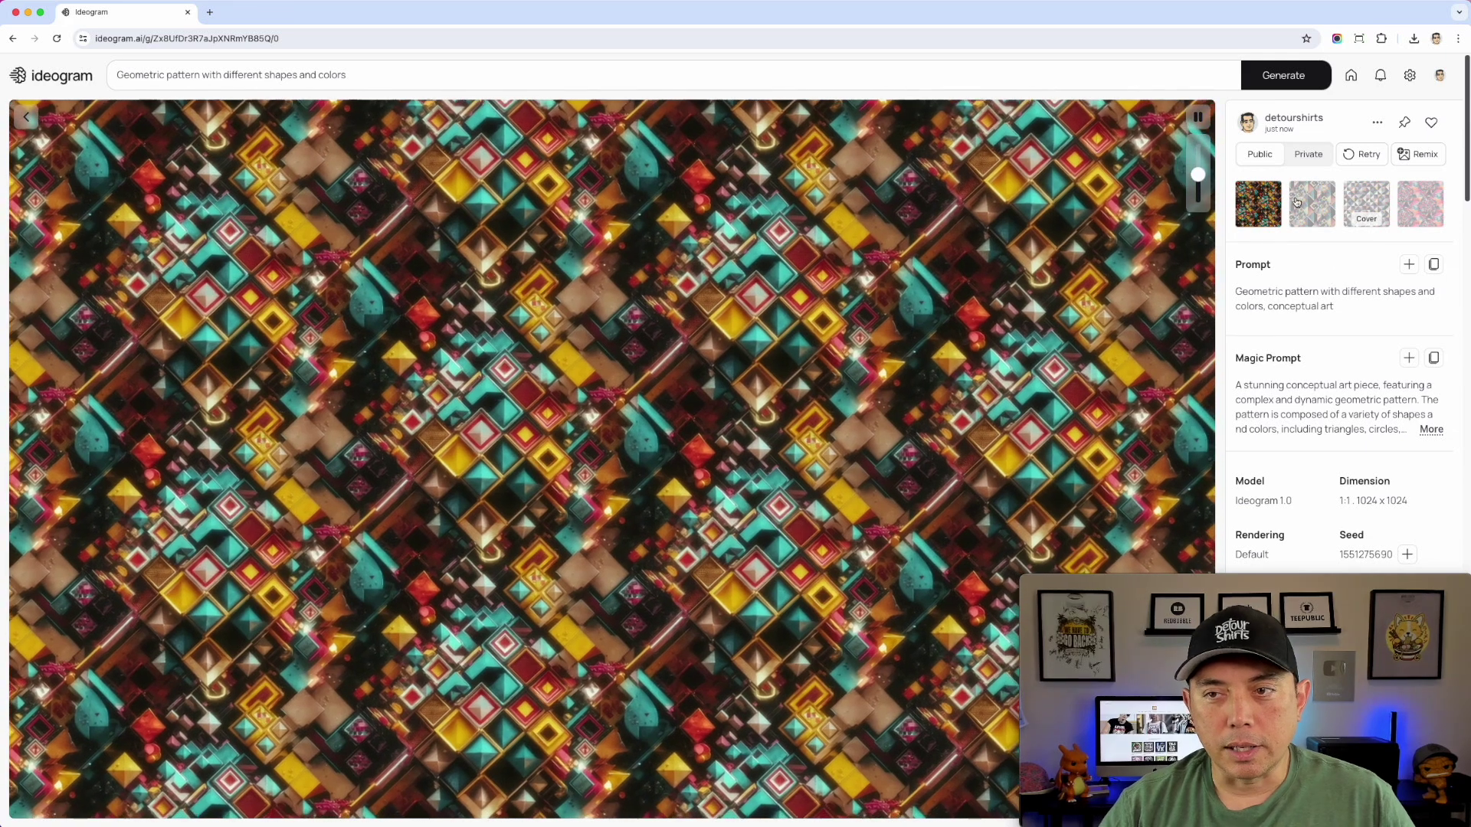
click(1296, 203)
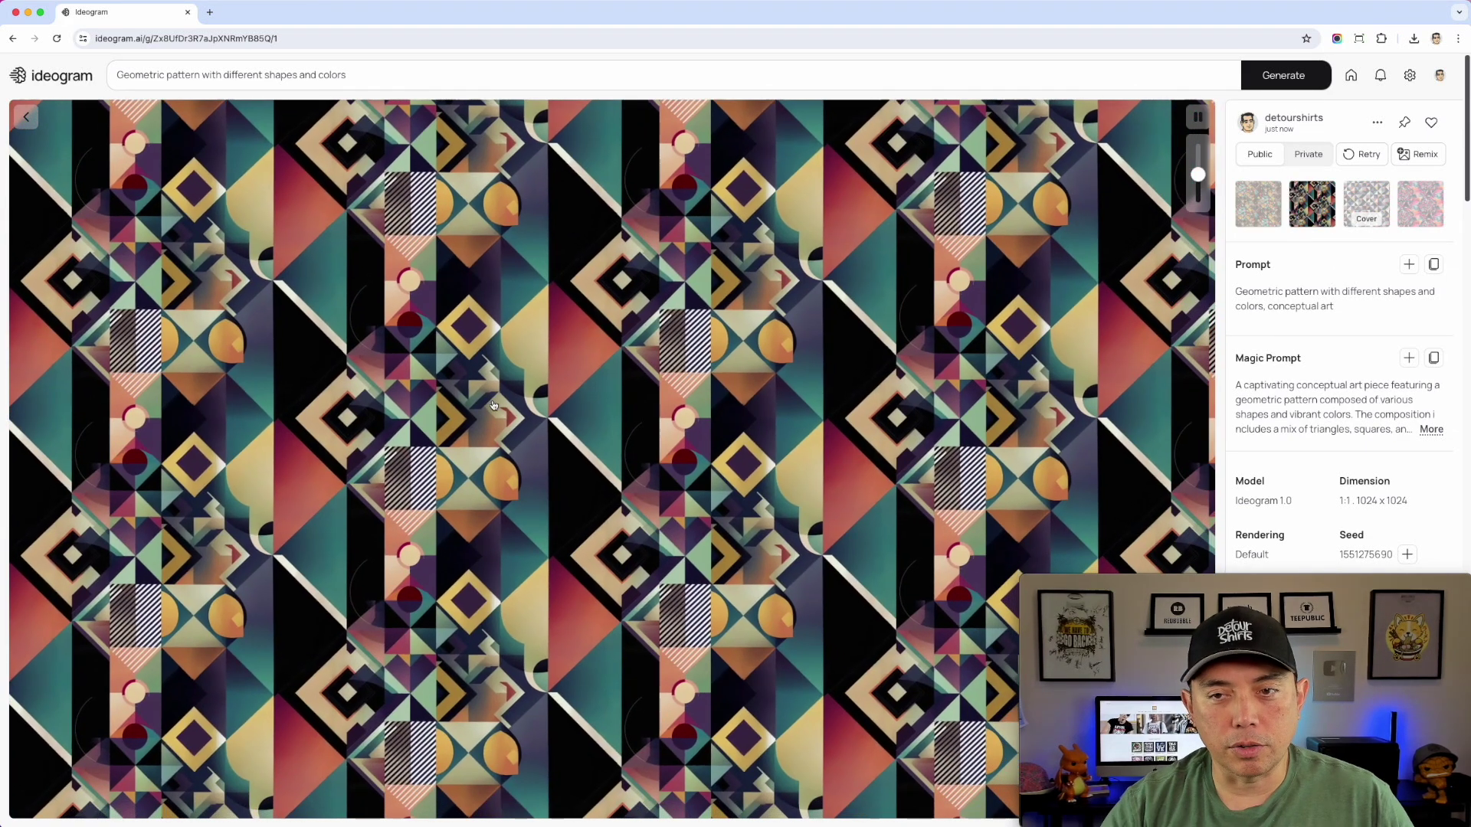
click(1388, 203)
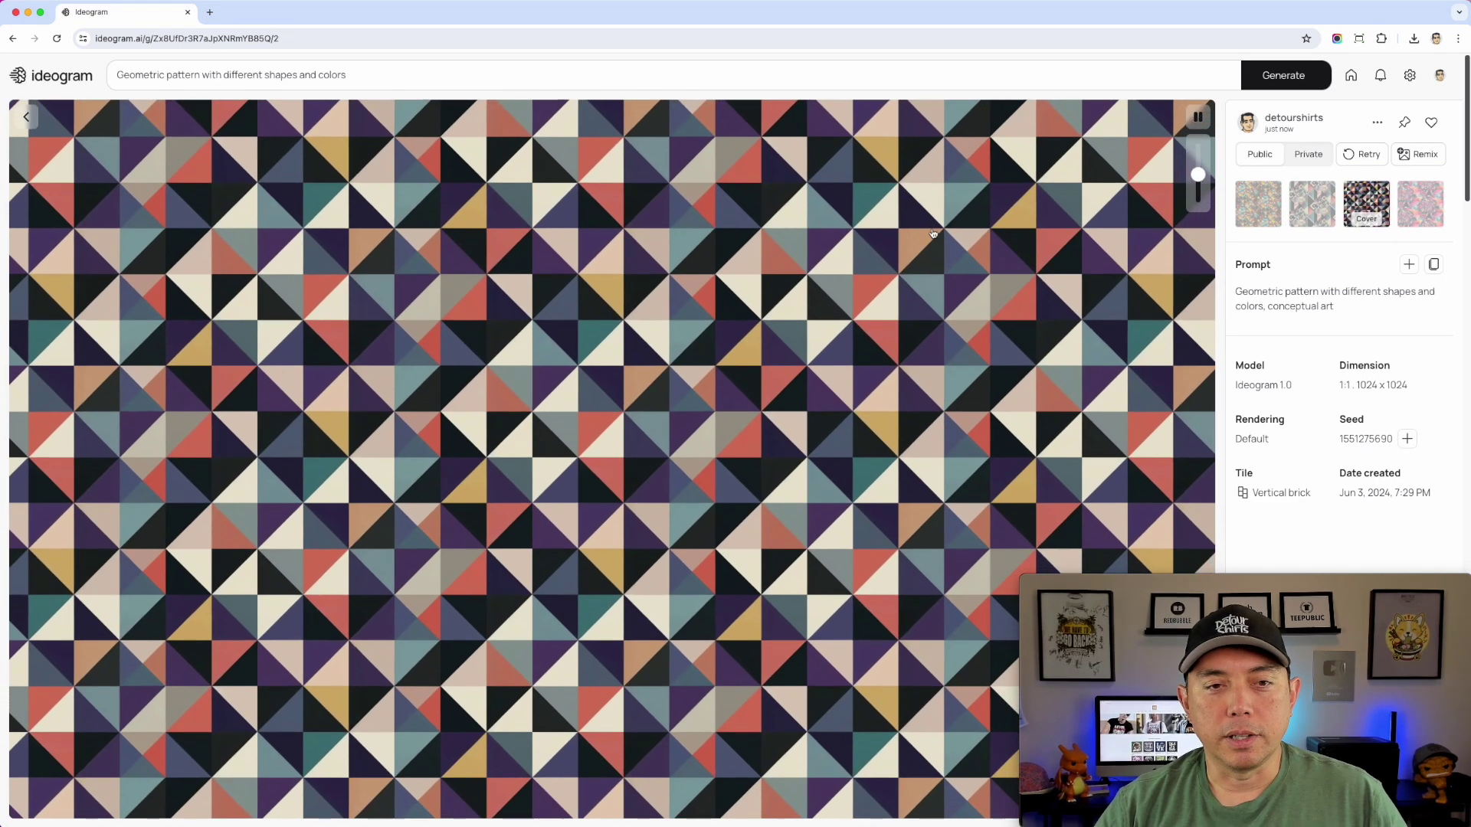
click(1438, 208)
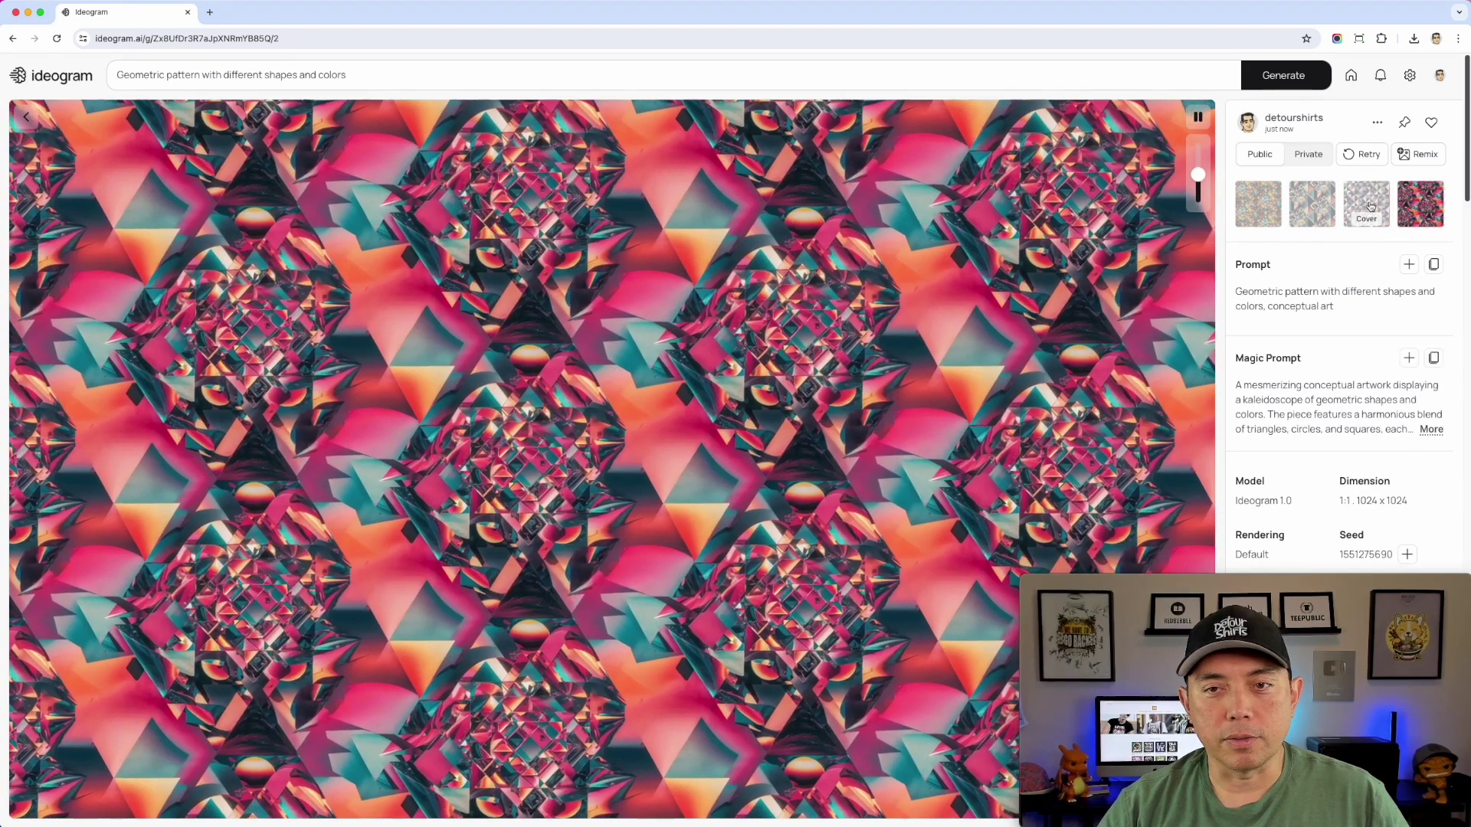
click(1362, 211)
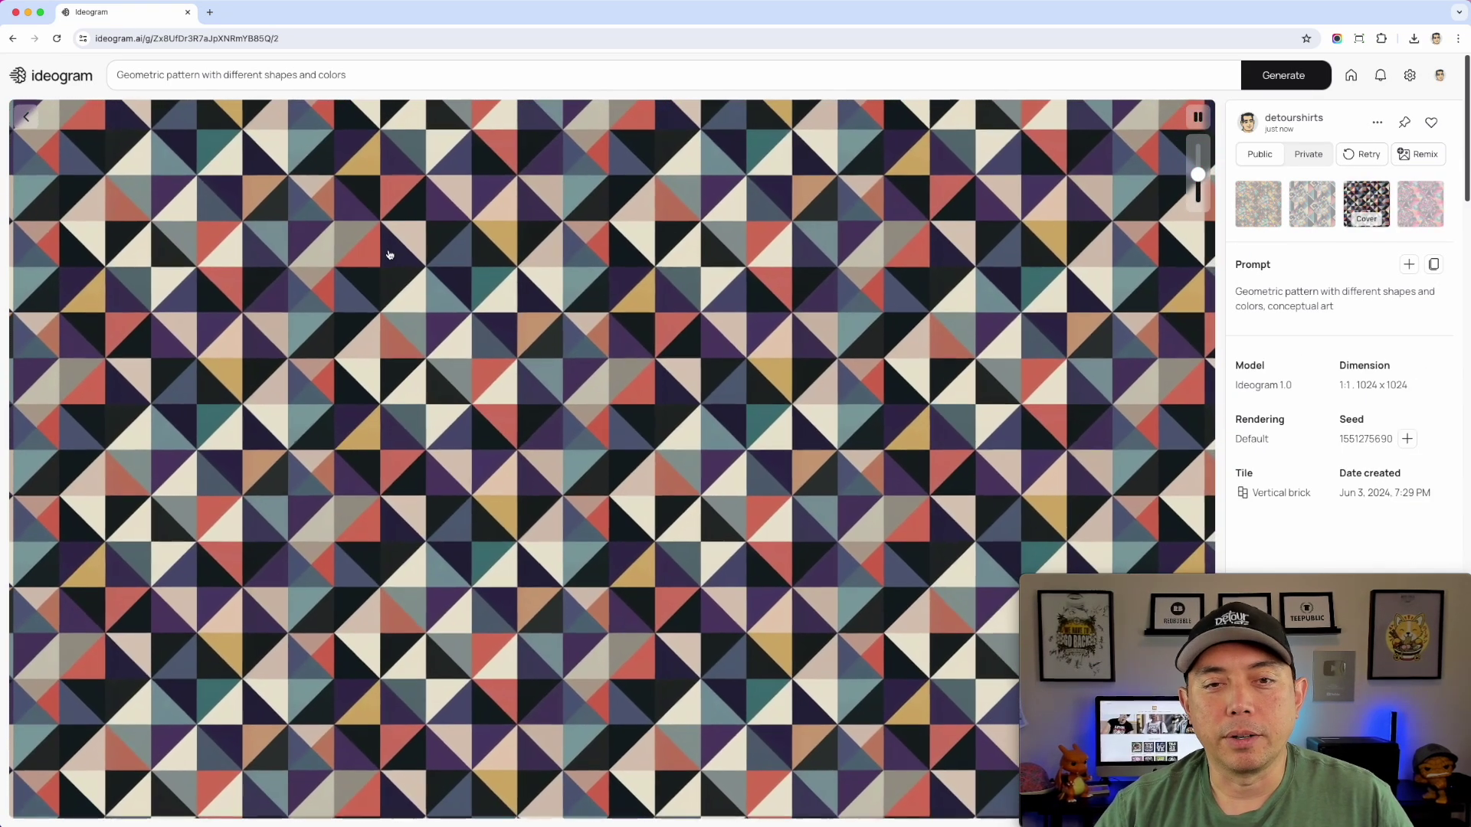
Step: Pause the cover pattern's animation and show its tile download sizes
click(1200, 118)
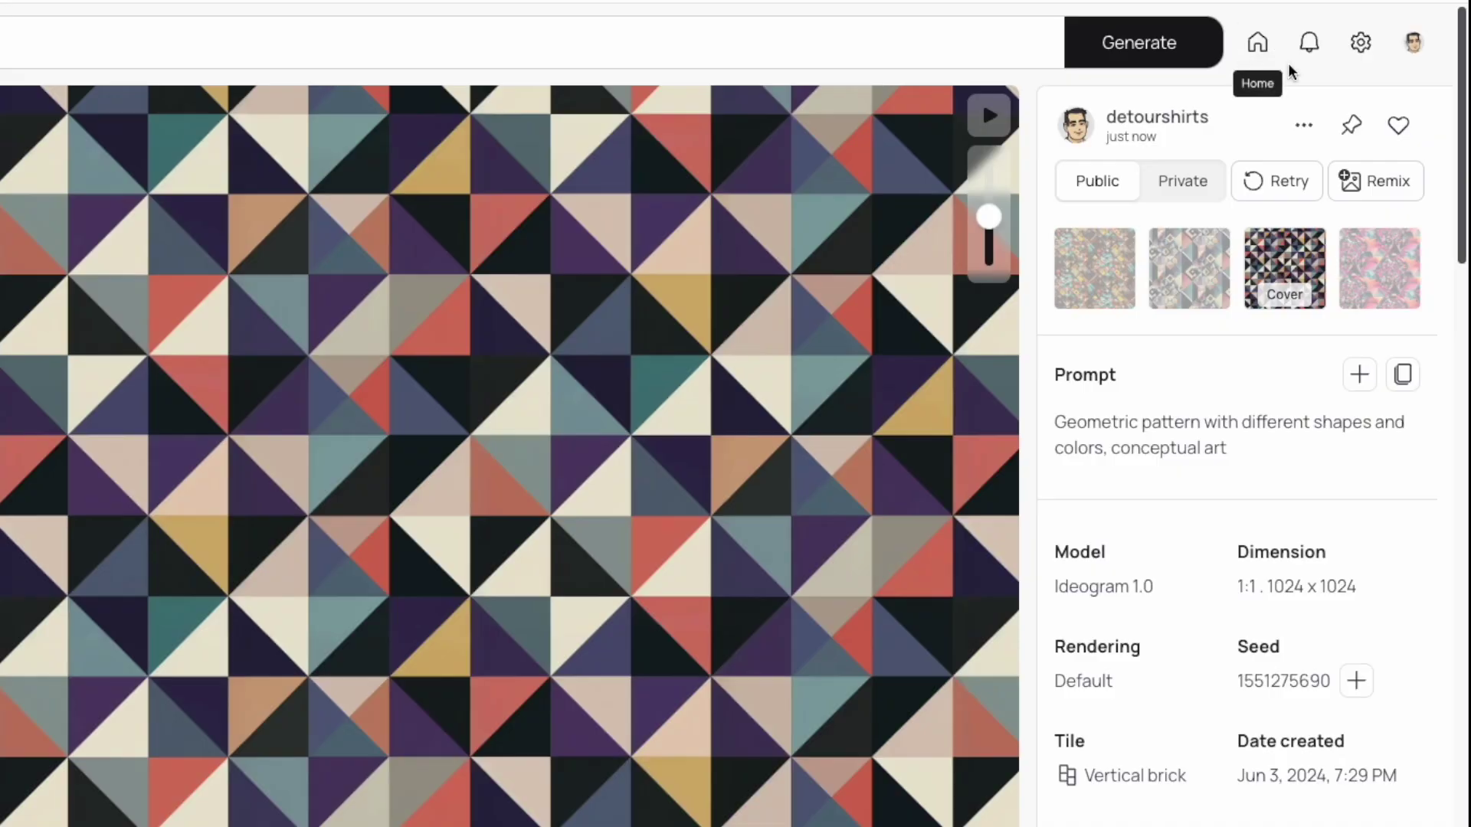
click(1303, 125)
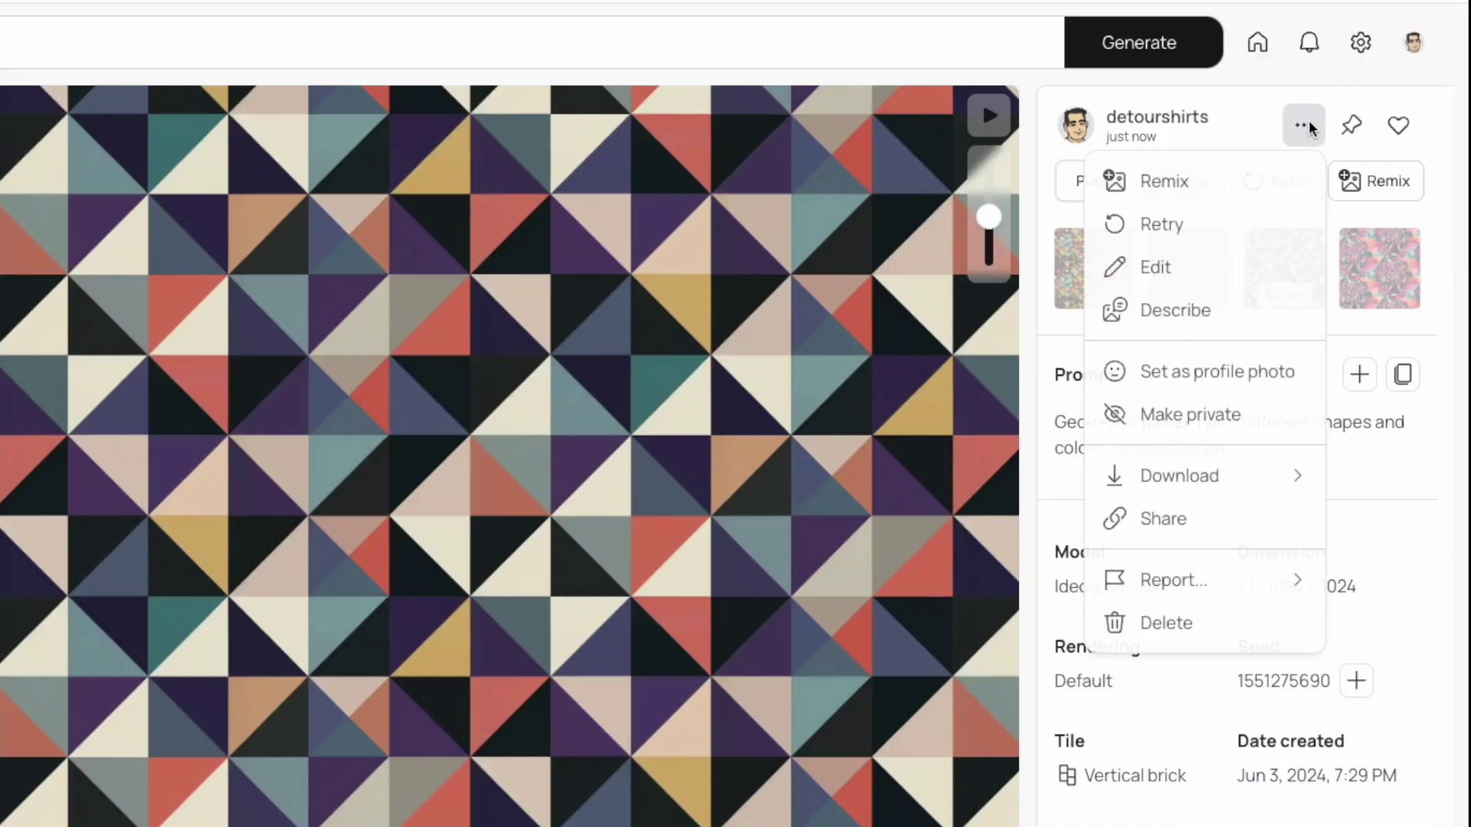
mouse_move(1205, 486)
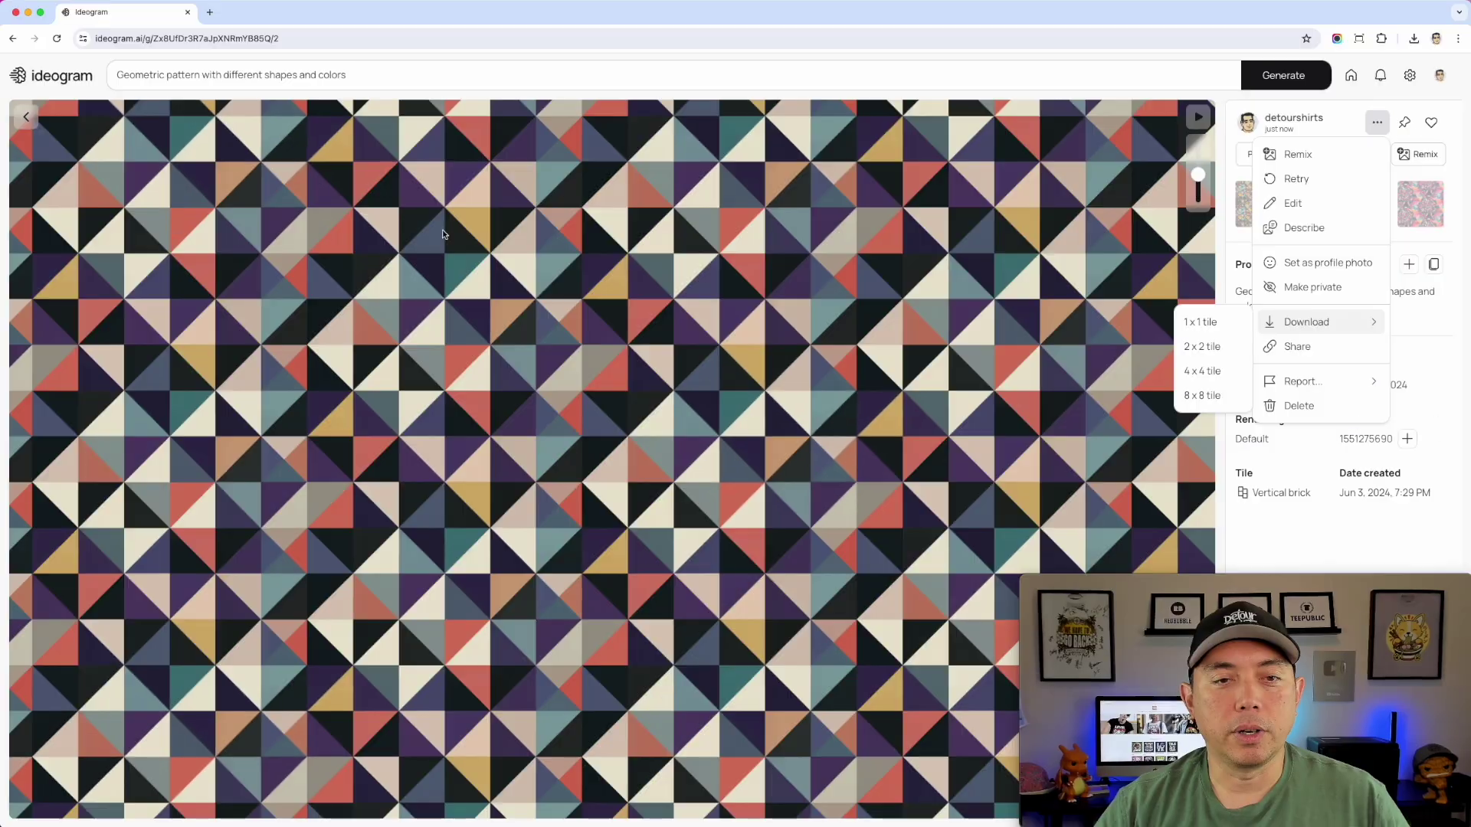
Step: Remix the geometric cover pattern with the prompt "Geometric pattern with different shapes and pastel colors." and generate it
click(1303, 155)
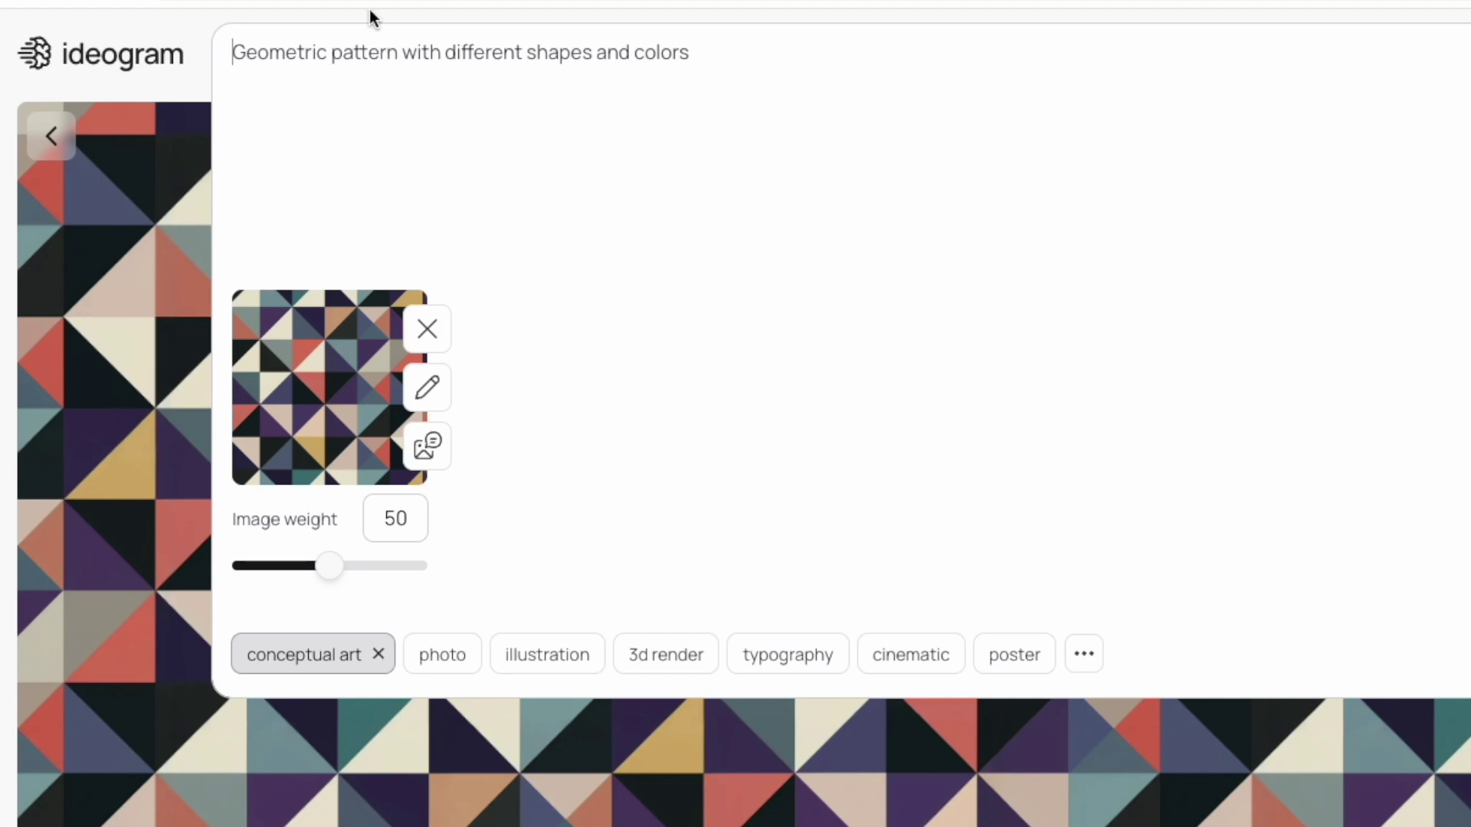
click(749, 56)
text(.)
text(pastel)
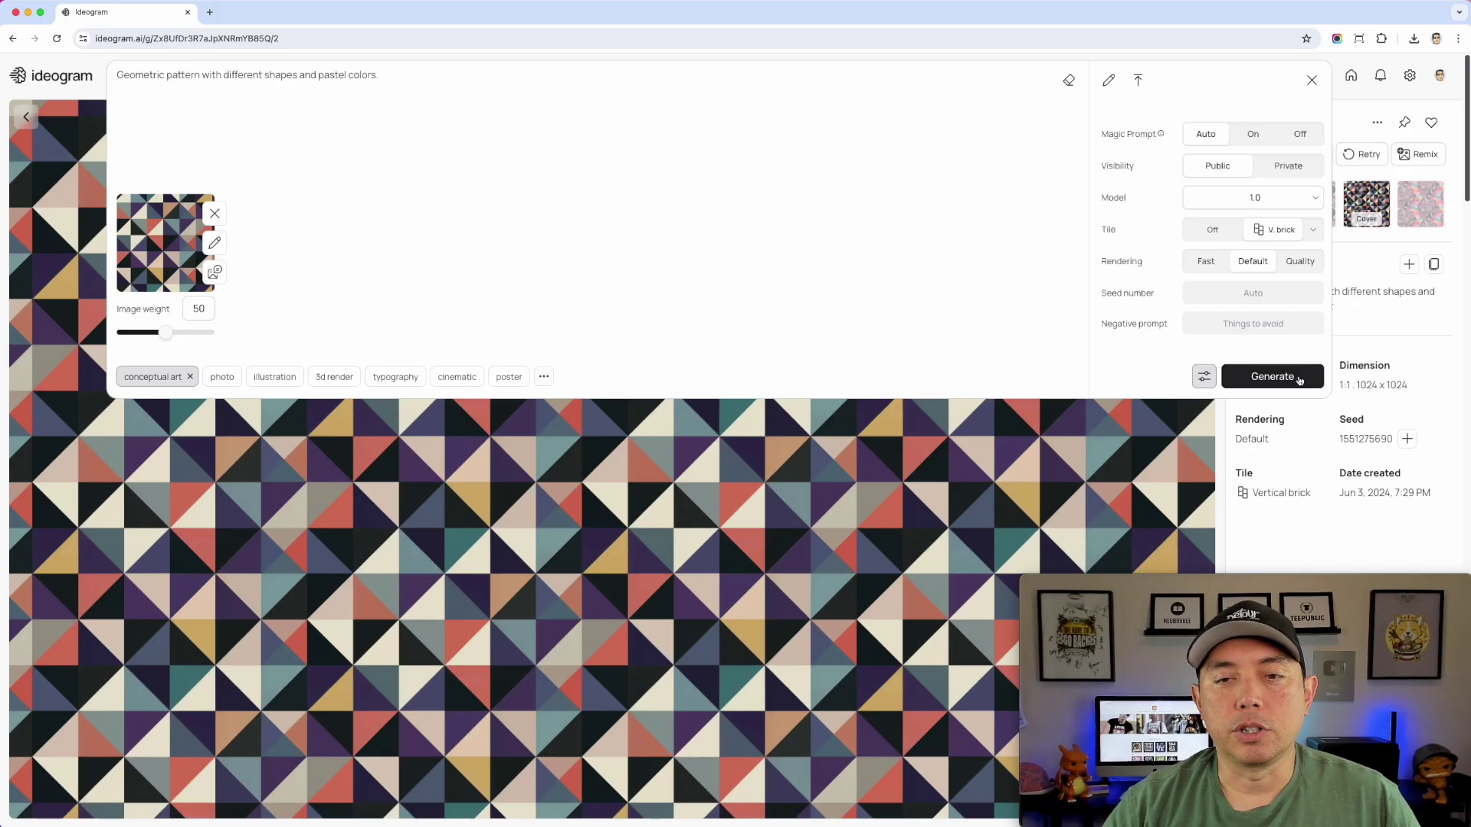
click(1297, 379)
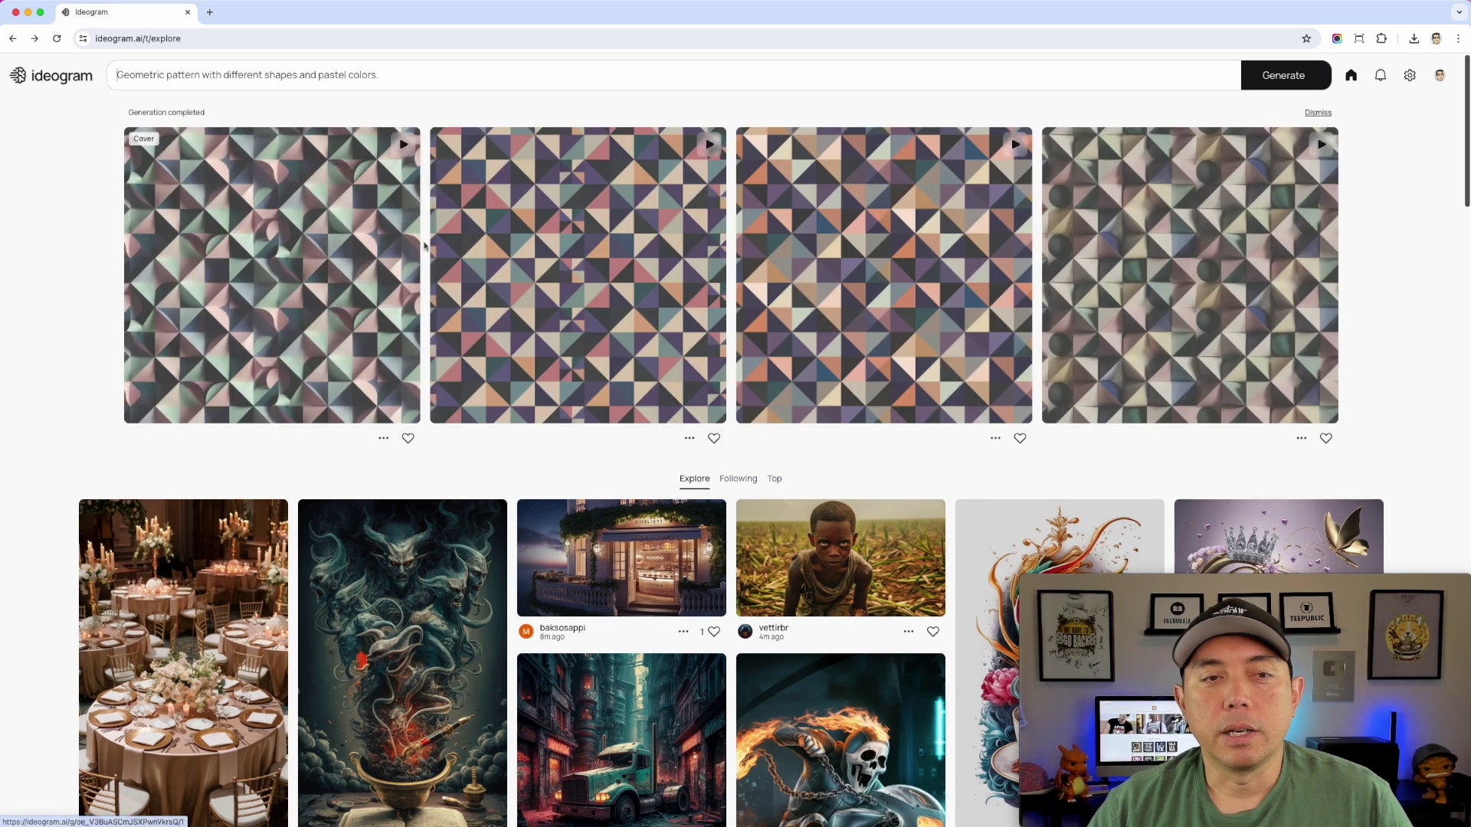
Step: View the four pastel remix variations in turn and open the options of the last one
click(337, 252)
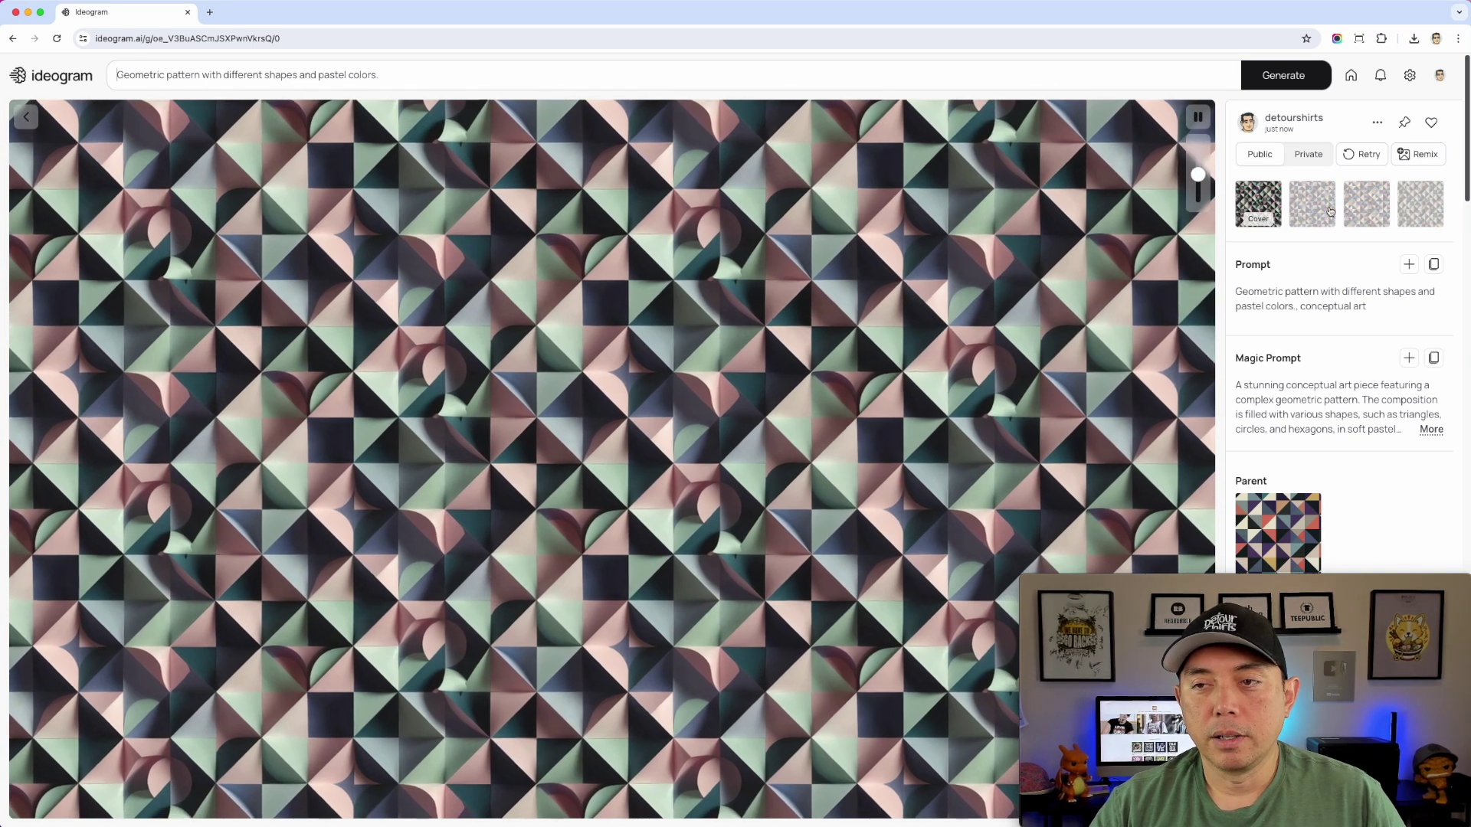
click(1330, 210)
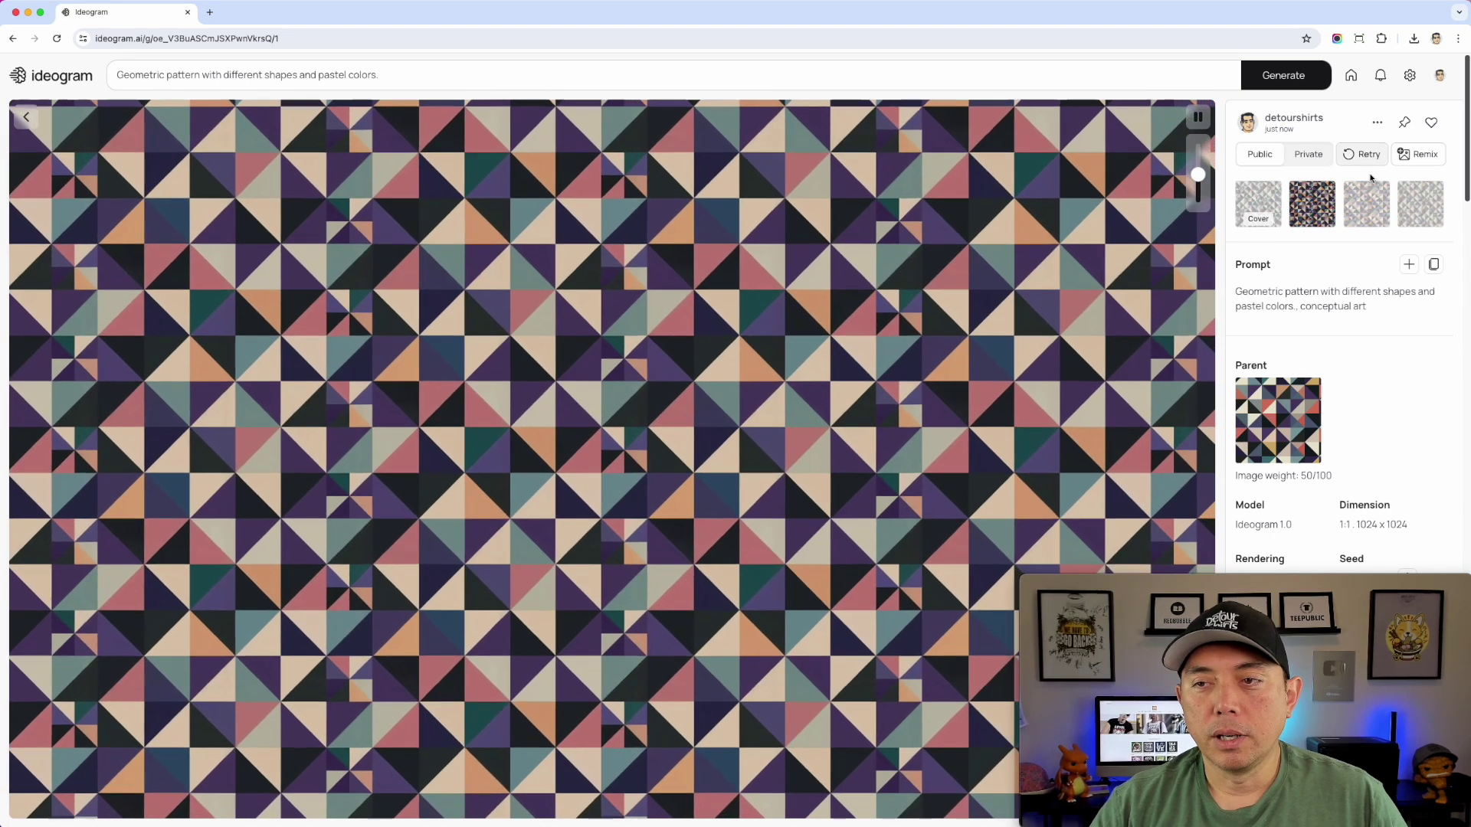
click(1367, 206)
click(1421, 220)
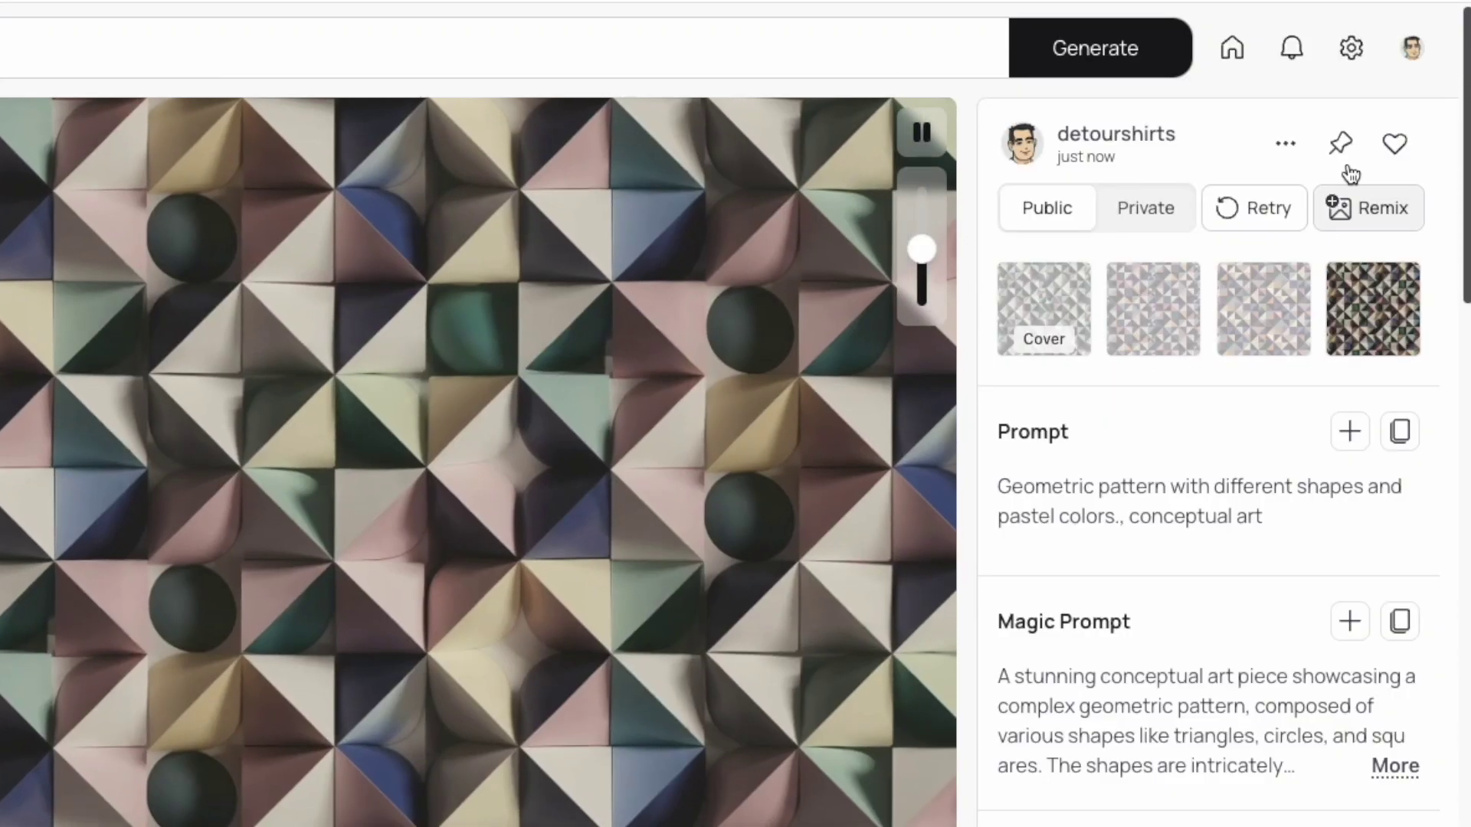
click(1285, 143)
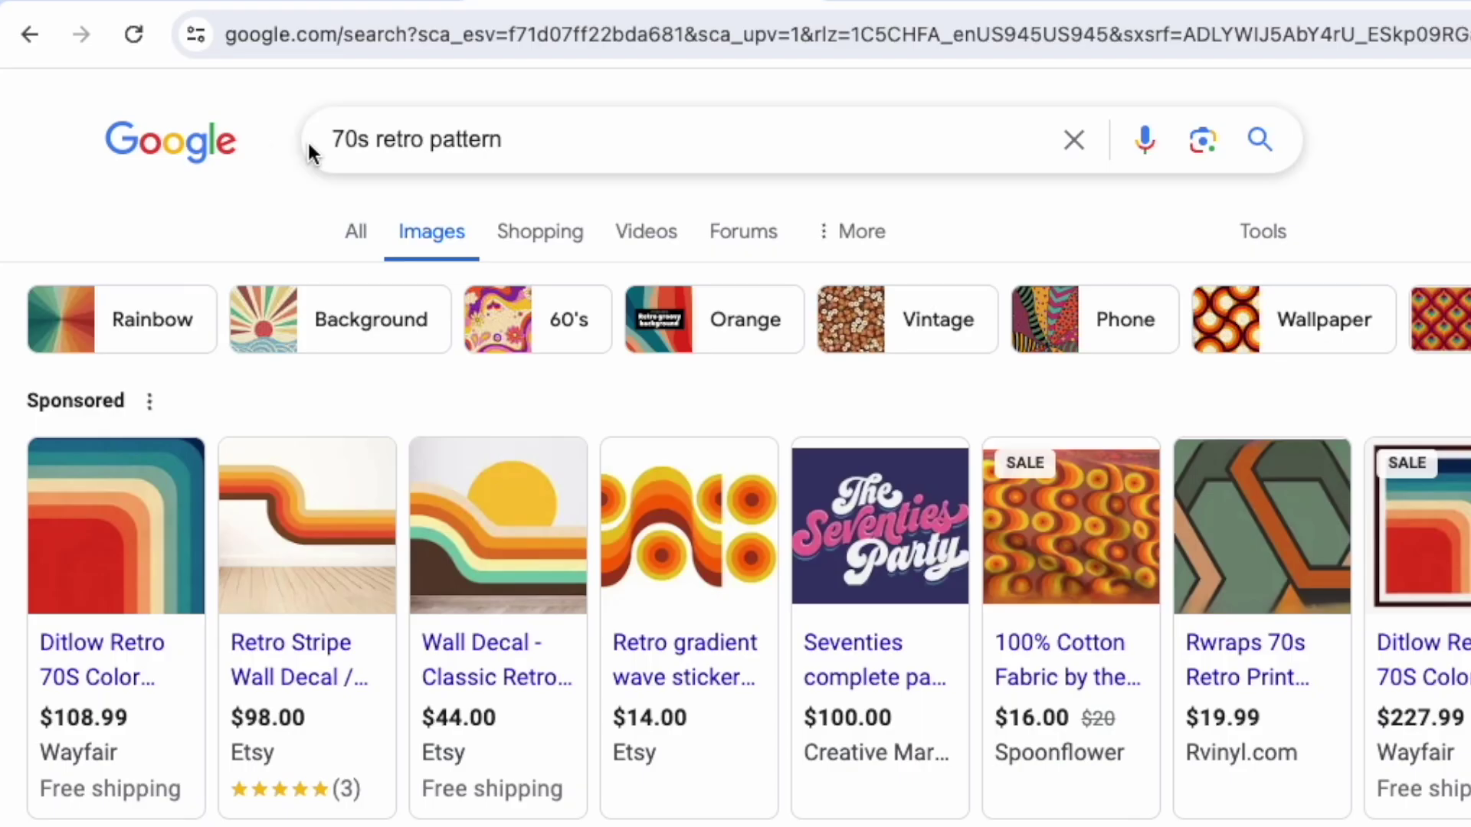
Step: Open Vecteezy's wavy stripe pattern from the 70s retro pattern image results and copy the image out of the browser
scroll(1015, 222, down, 3)
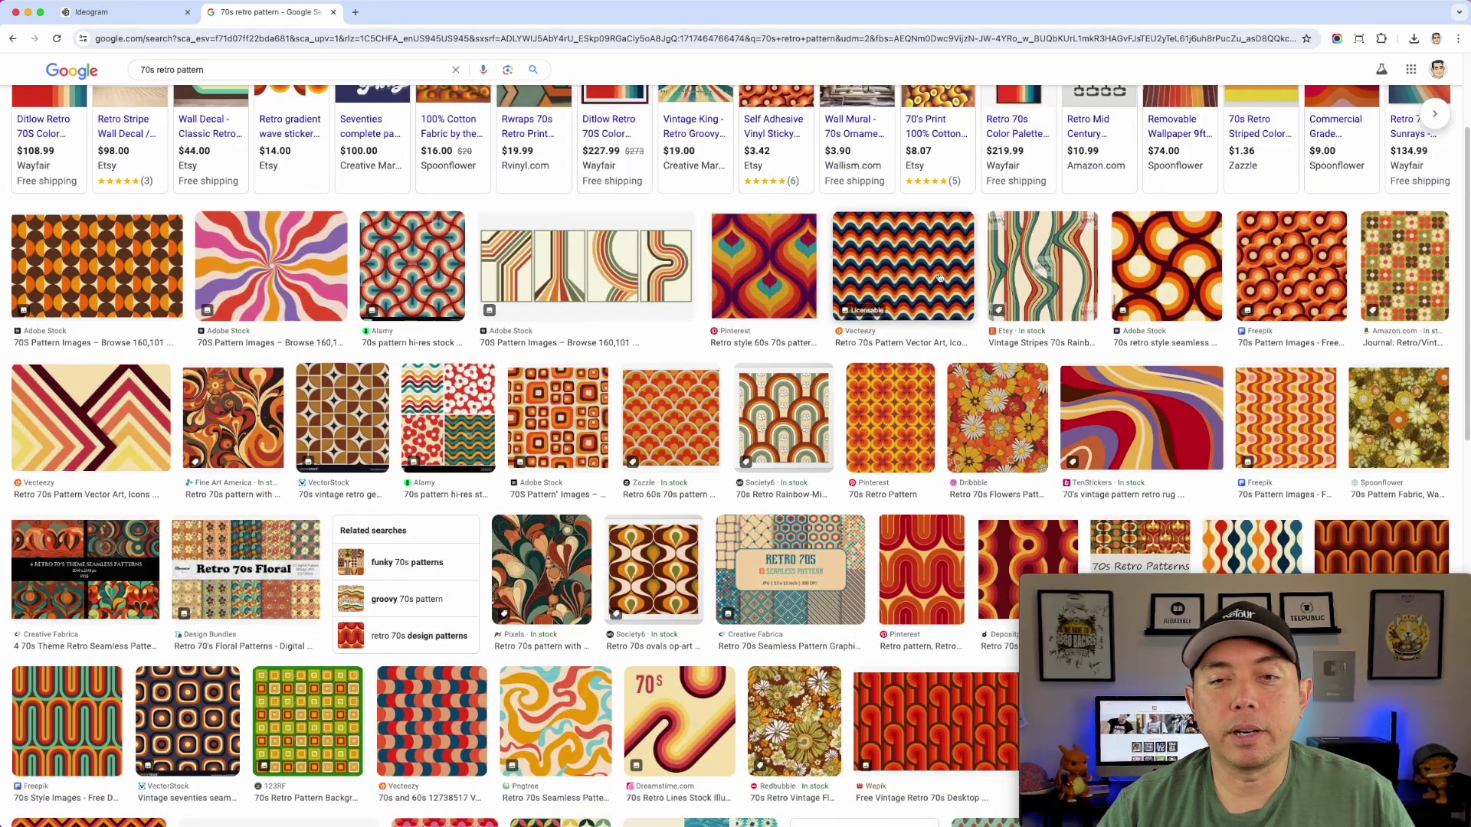
click(920, 268)
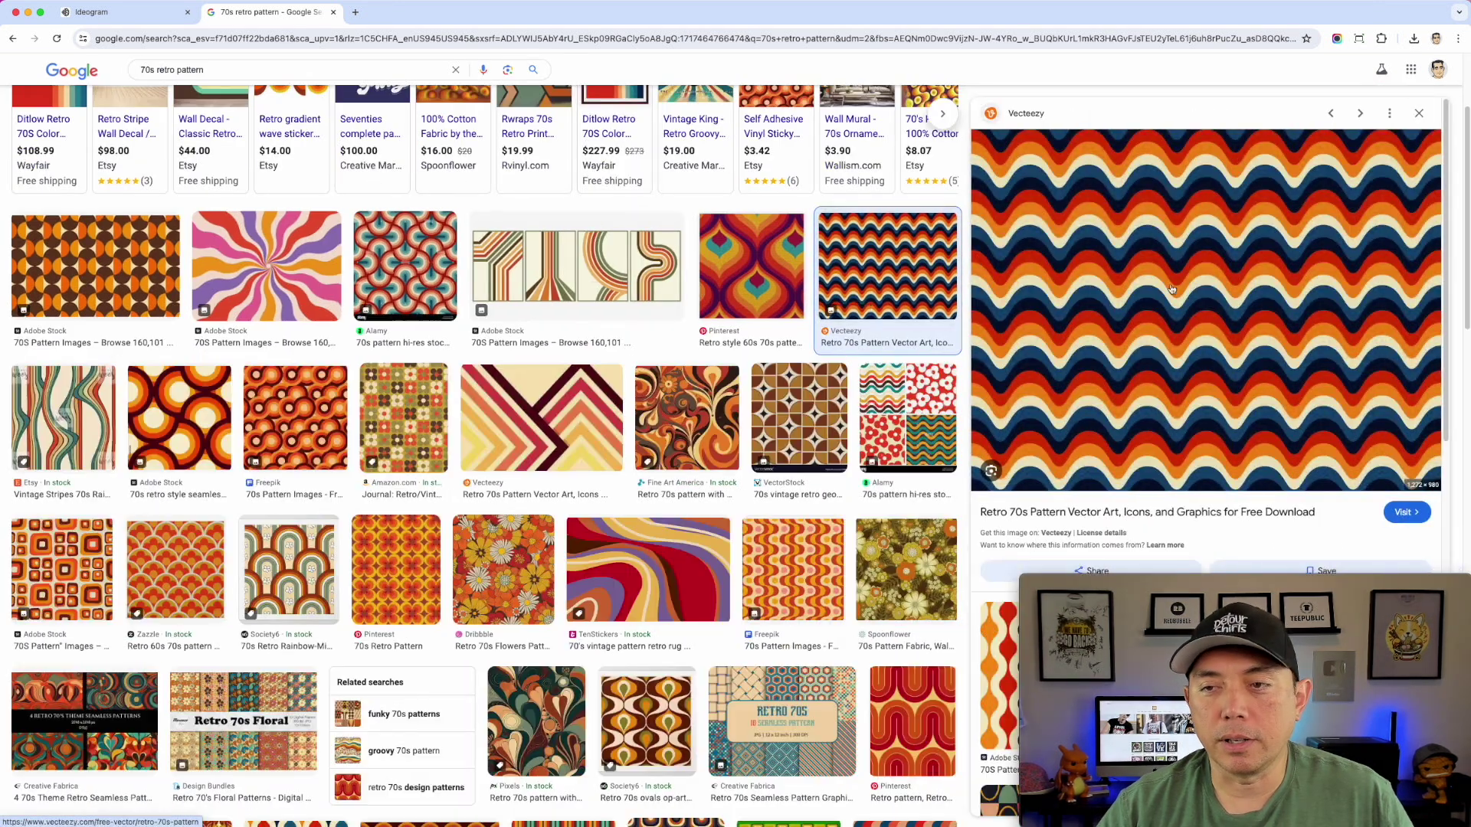
drag(1259, 338, 1257, 337)
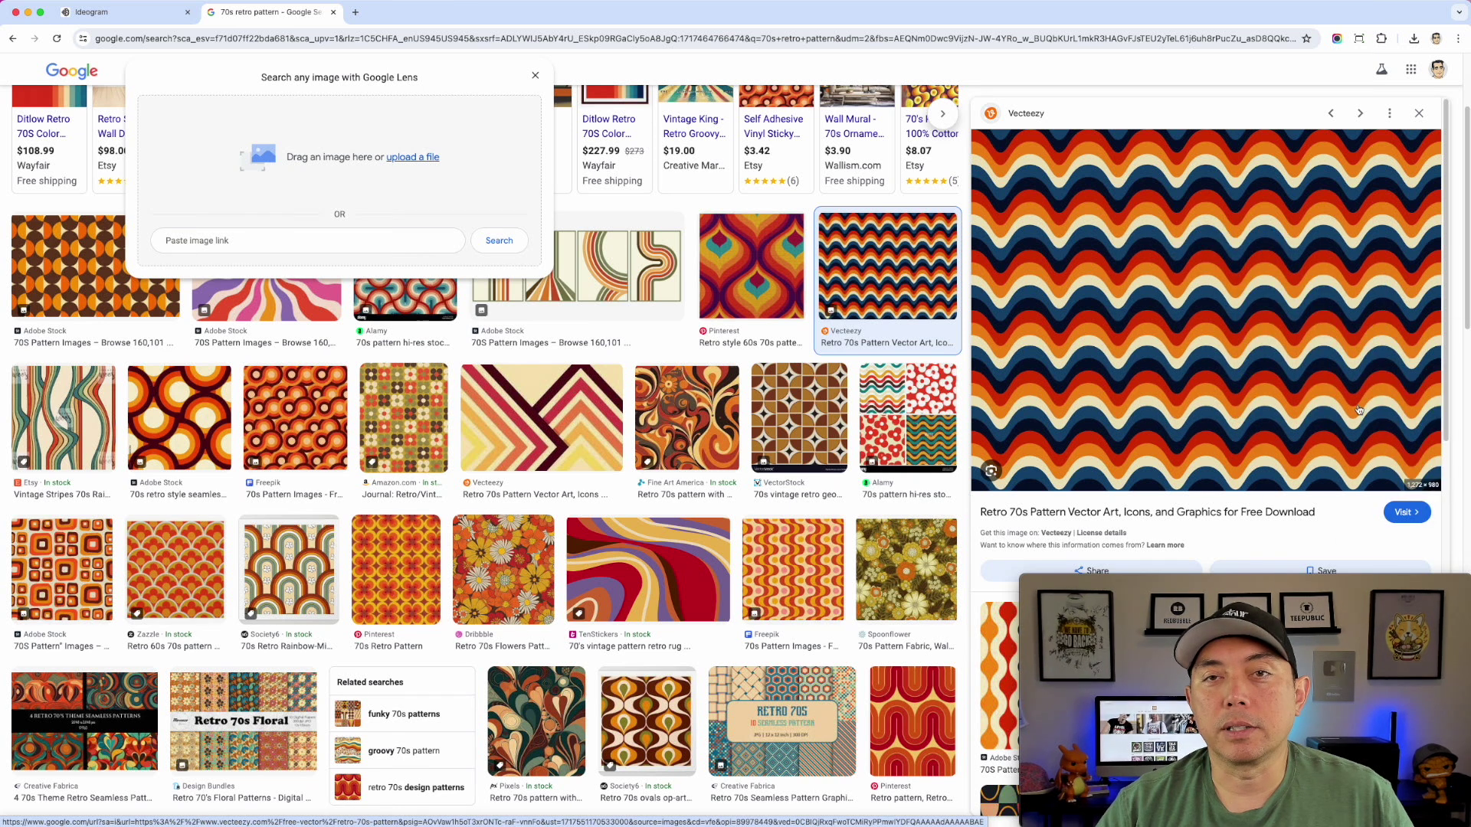
drag(1339, 383, 71, 80)
Step: In Ideogram, upload seamless-cuved-retro-70s-pattern-vector.jpg from the Desktop and have the image described as a prompt
click(71, 80)
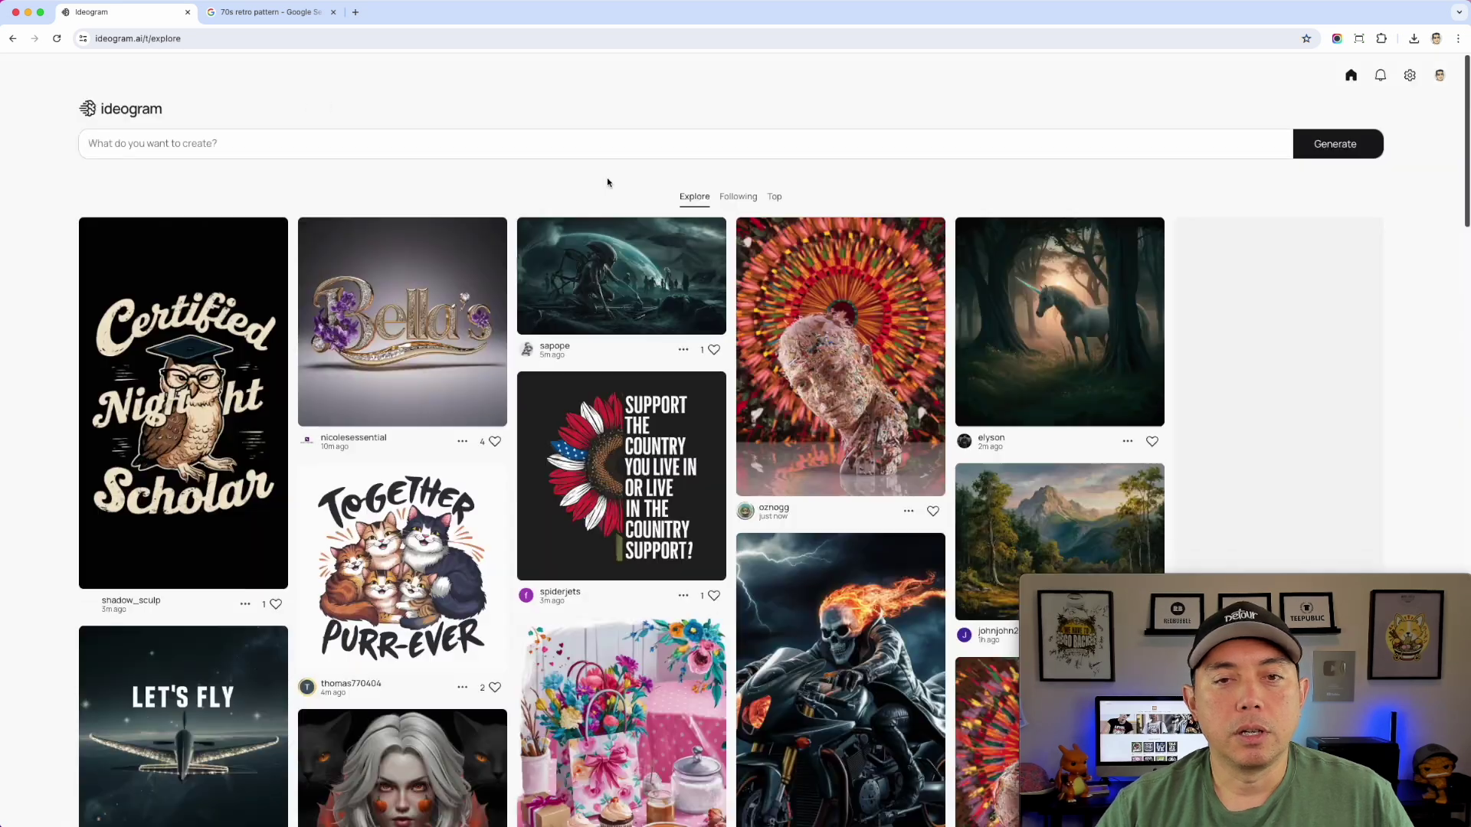
click(1166, 149)
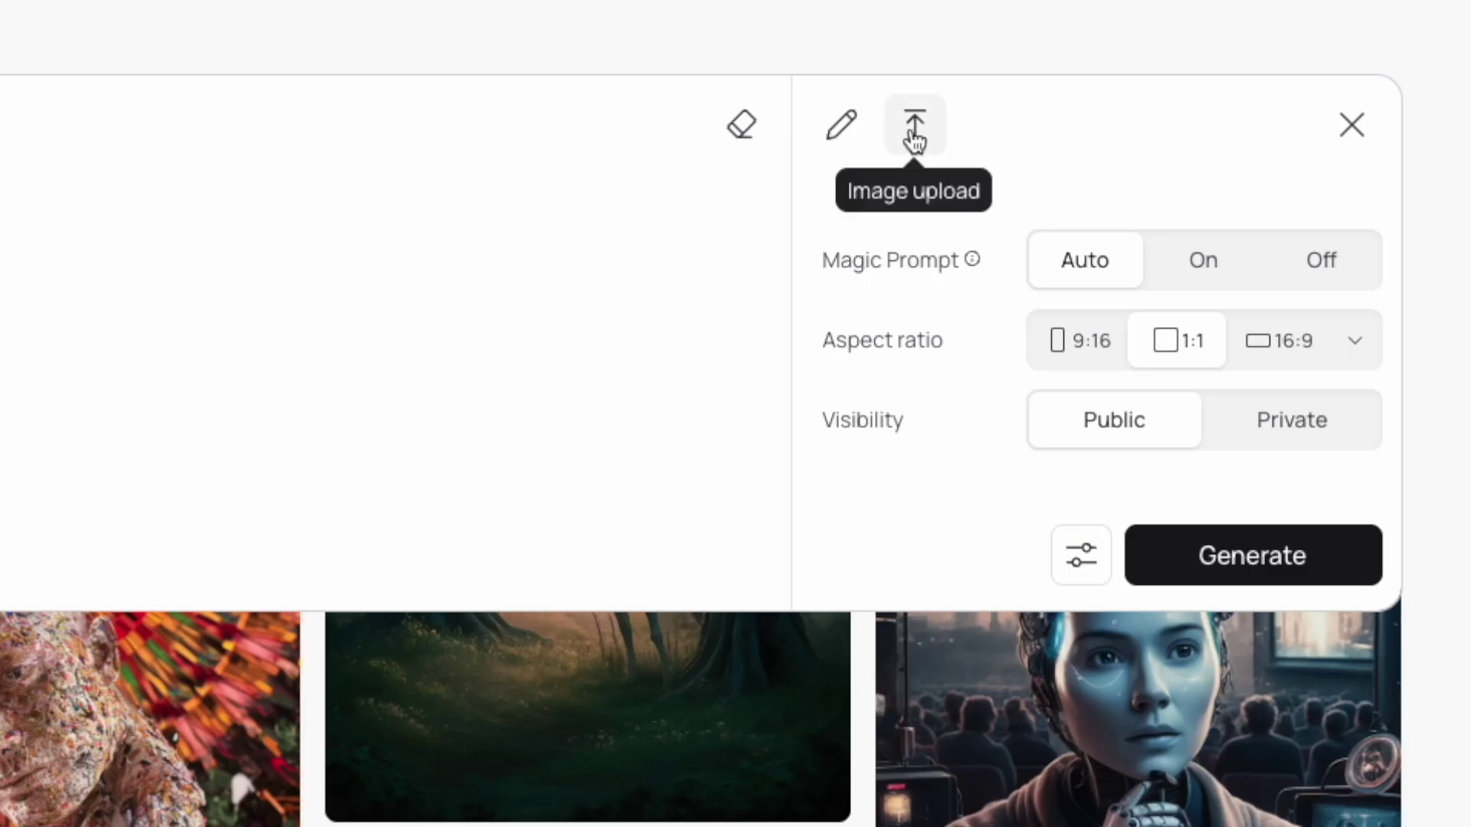
click(914, 135)
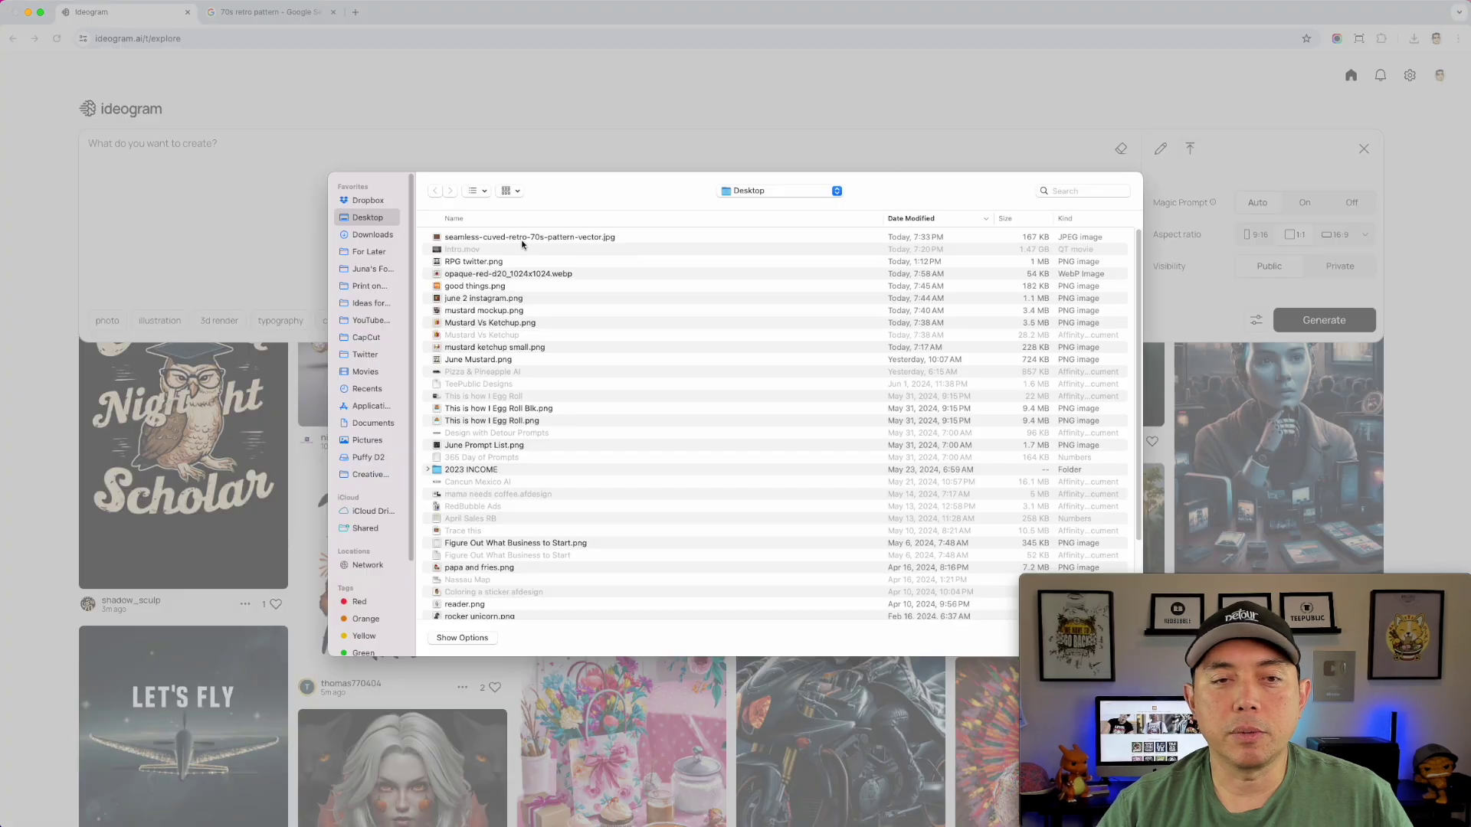
double_click(526, 237)
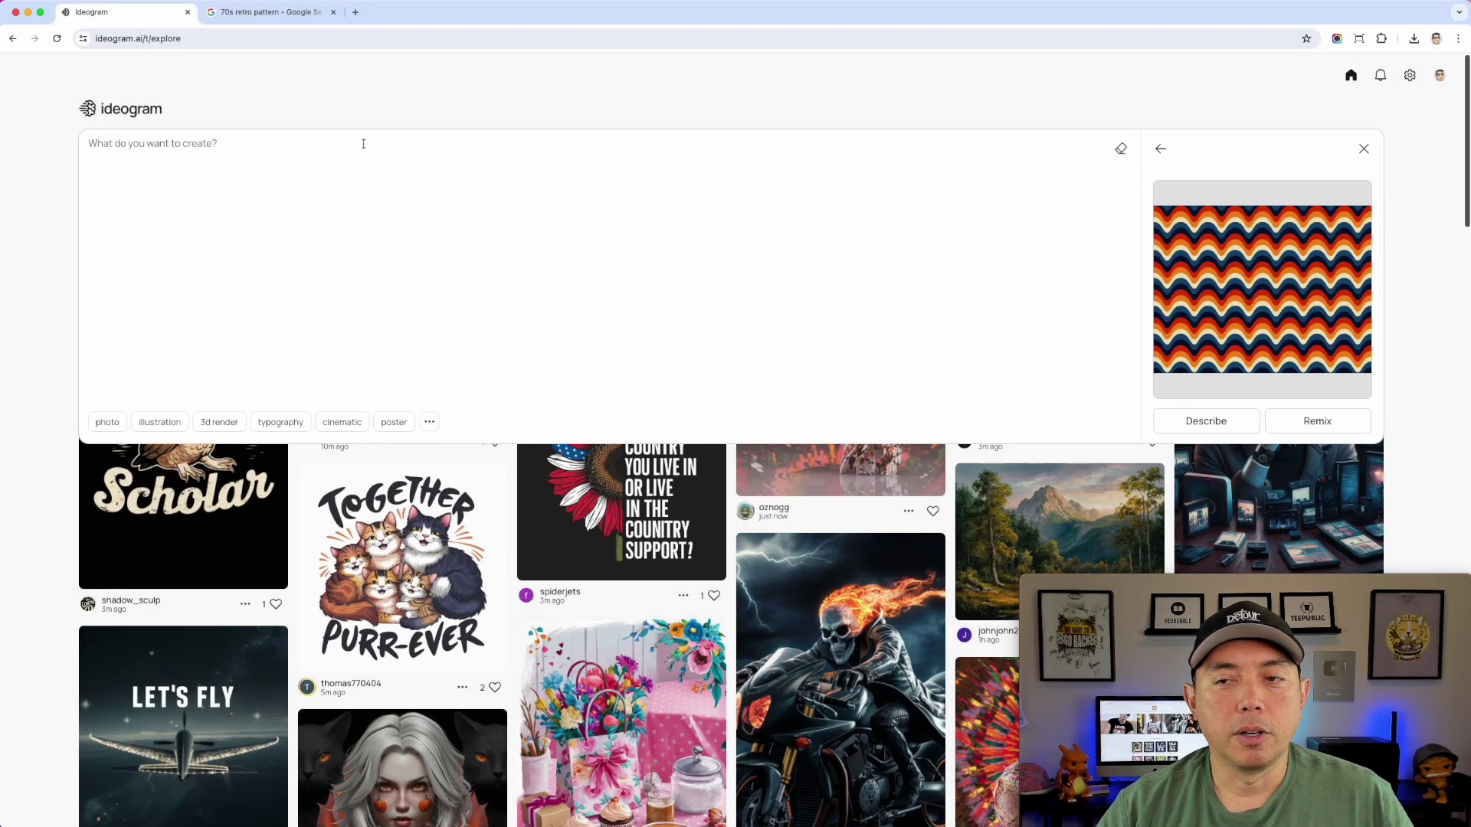
click(1224, 428)
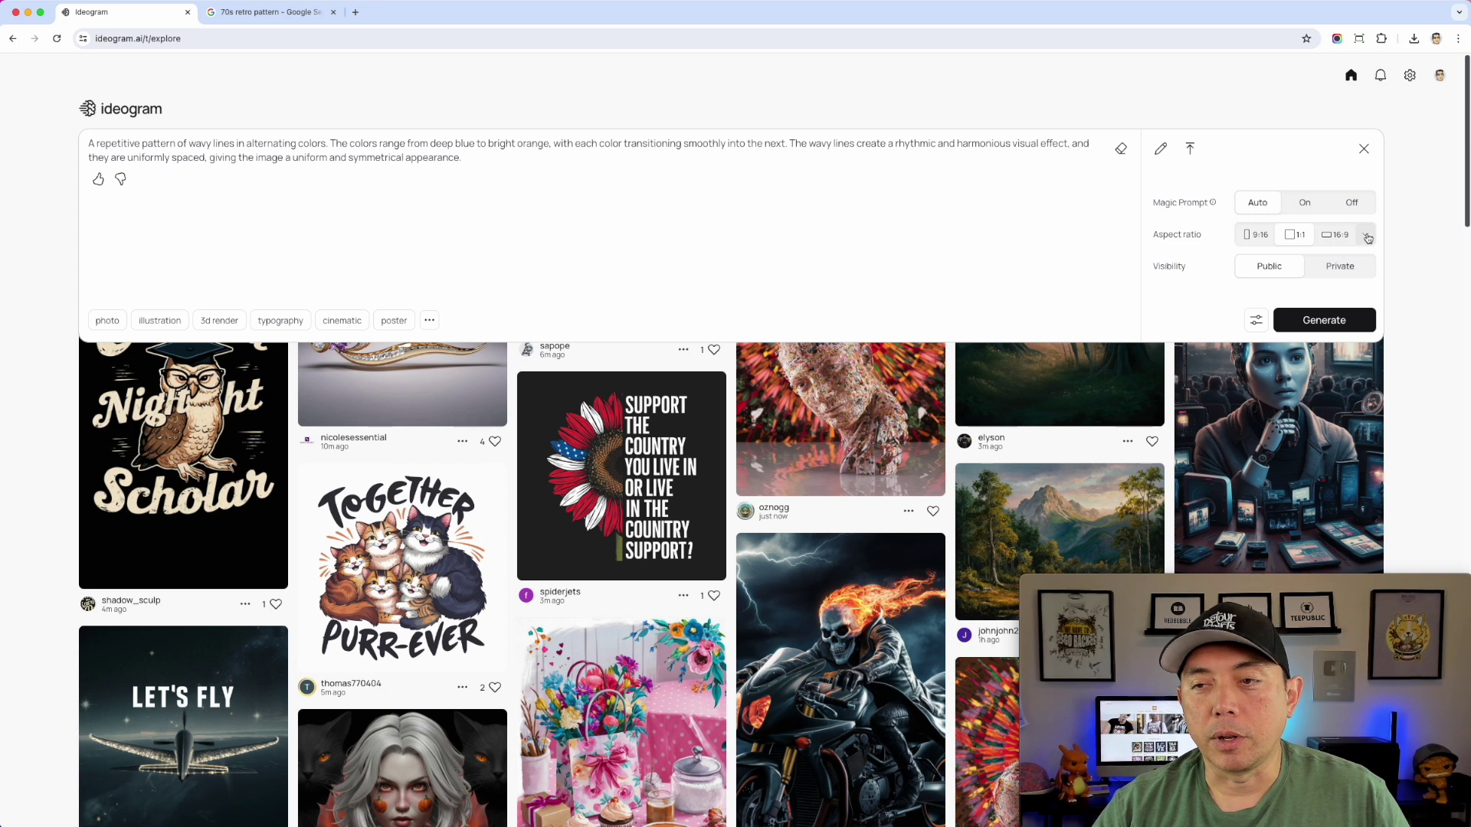
Step: Set the tile option to Row and generate the described wavy-line pattern
click(1257, 320)
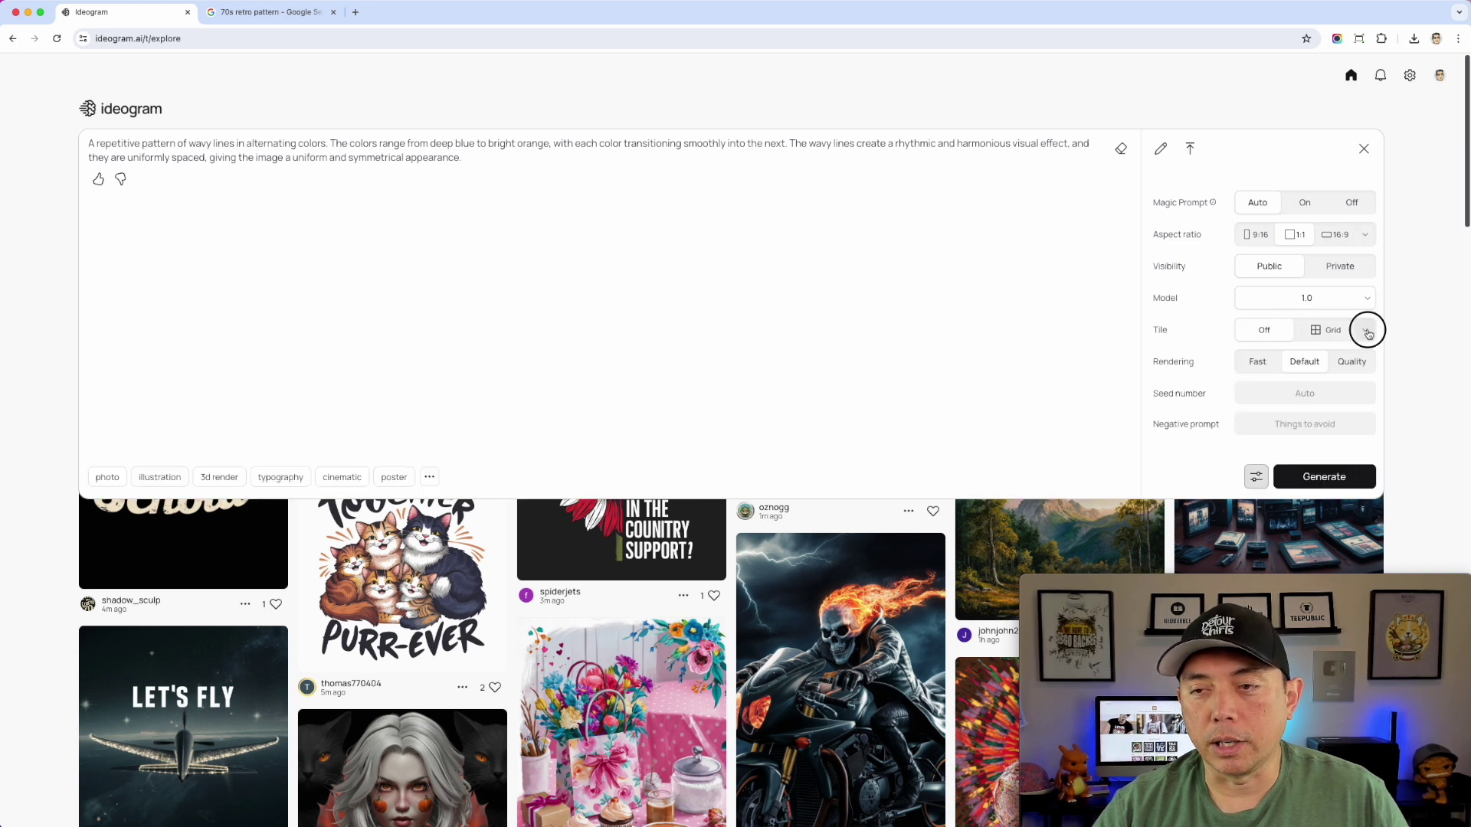
click(1365, 331)
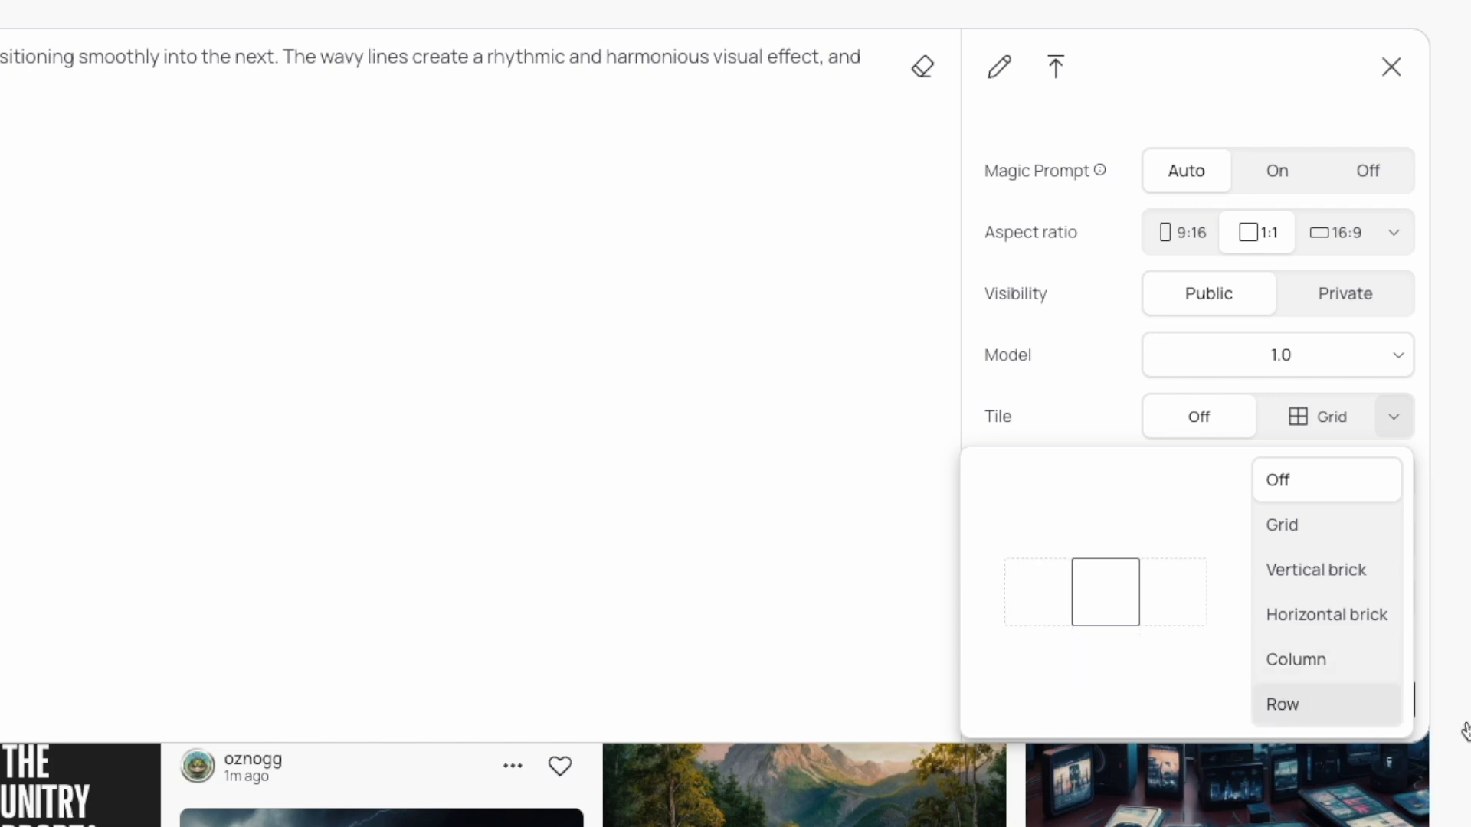
click(1284, 706)
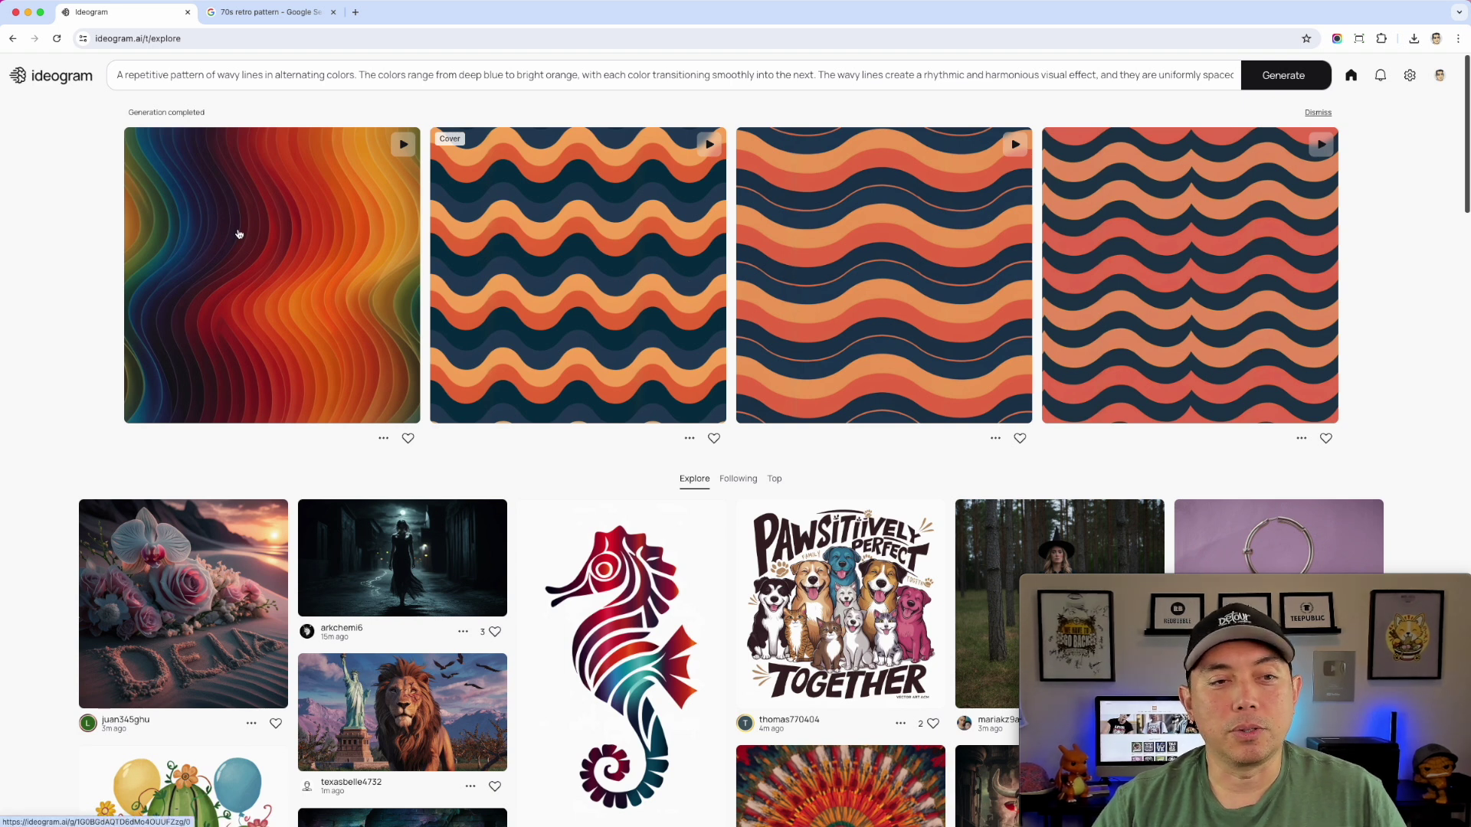
Step: View the four generated wavy-line variations one after another as tiled rows
click(264, 238)
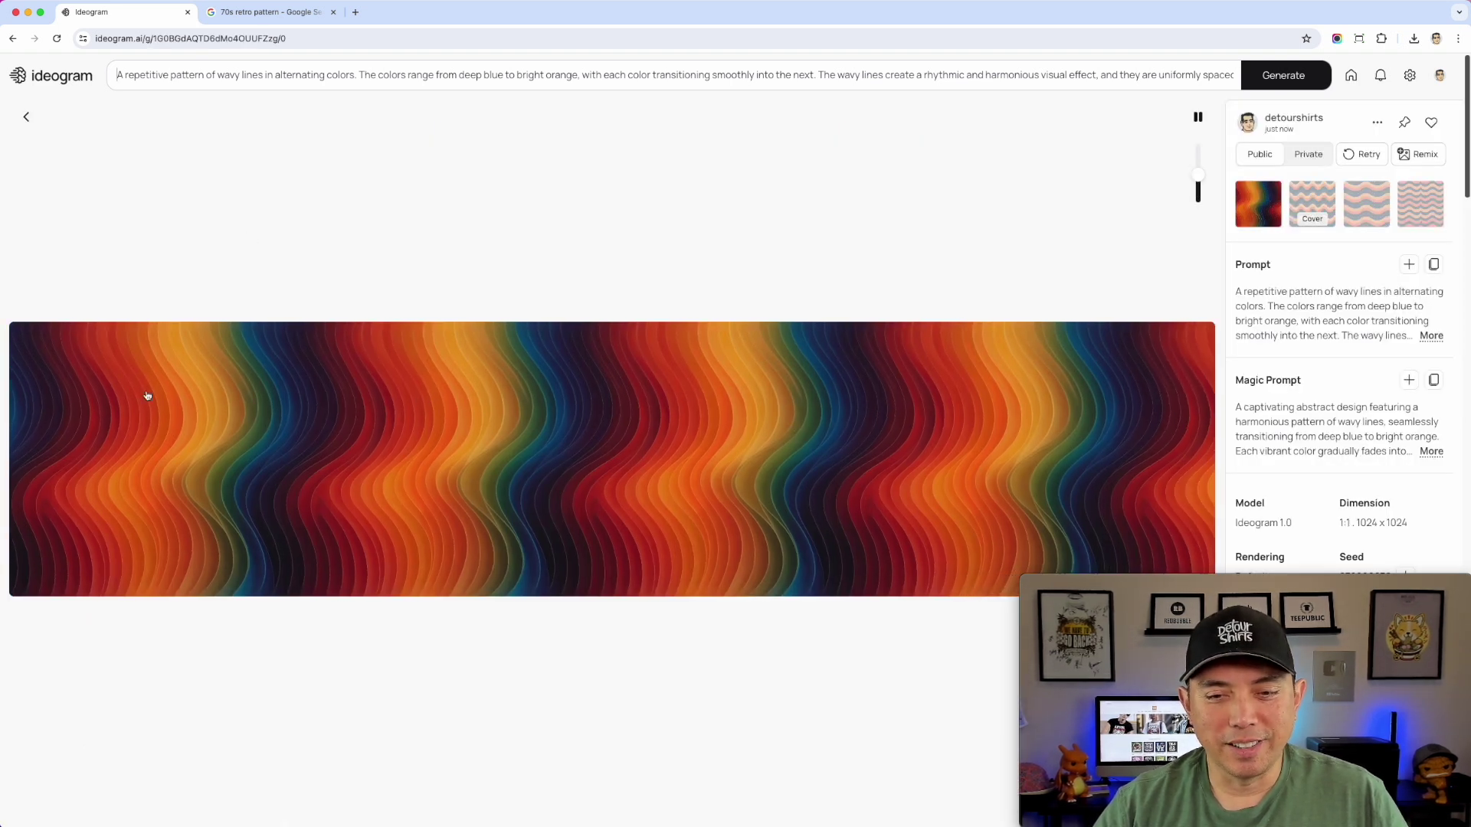
click(1322, 200)
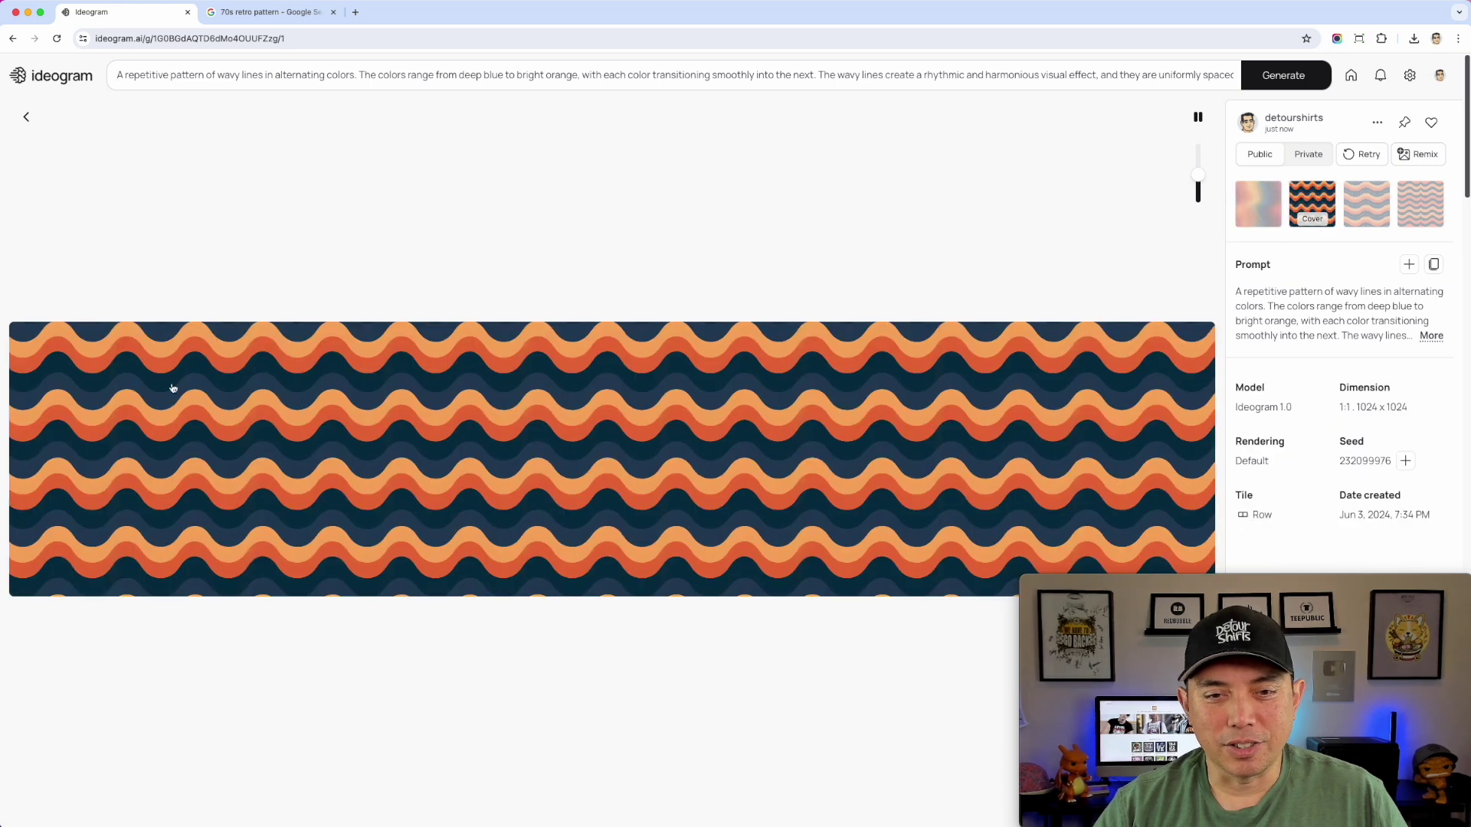
click(849, 397)
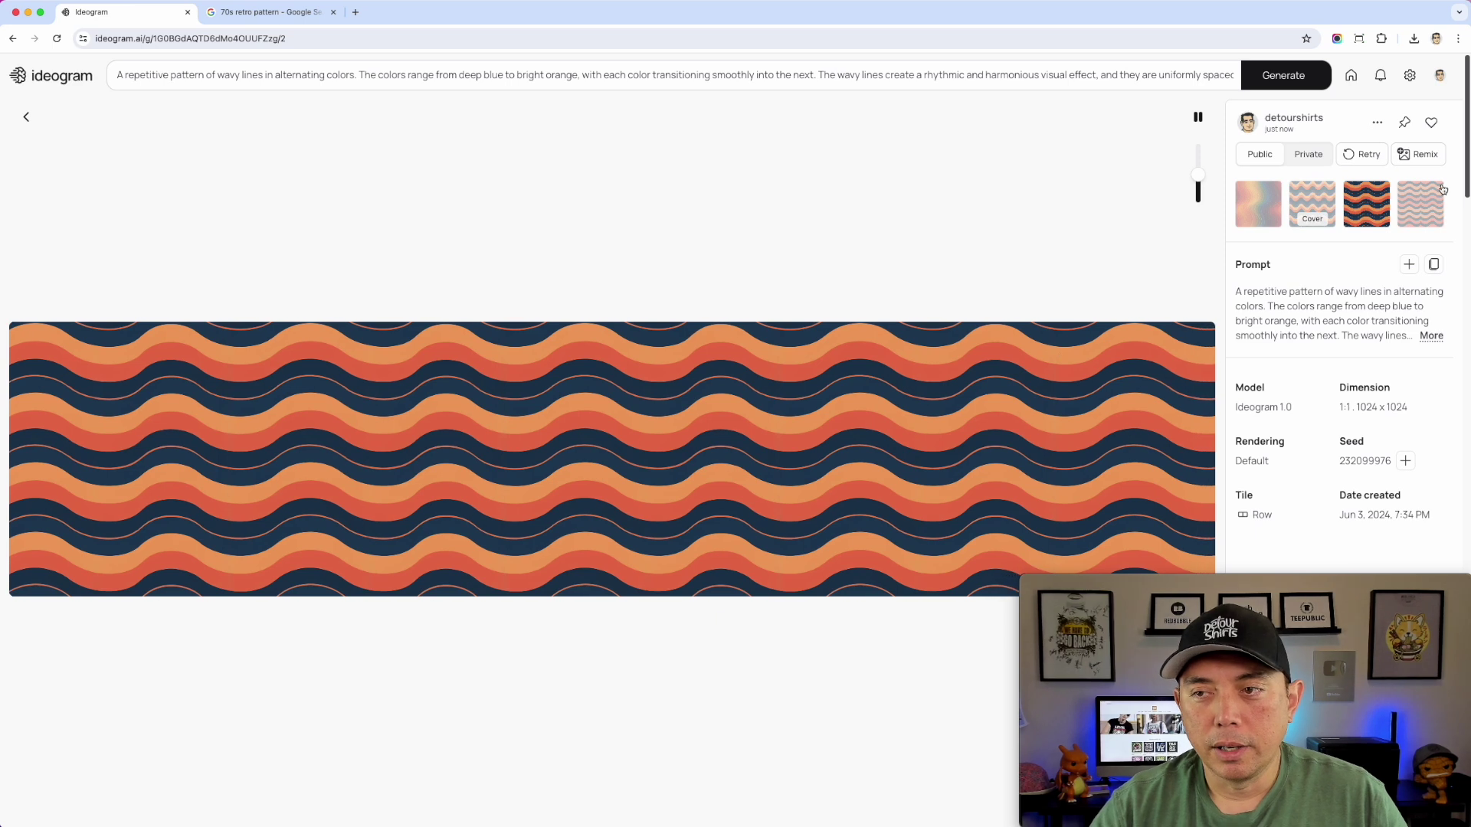
click(1425, 200)
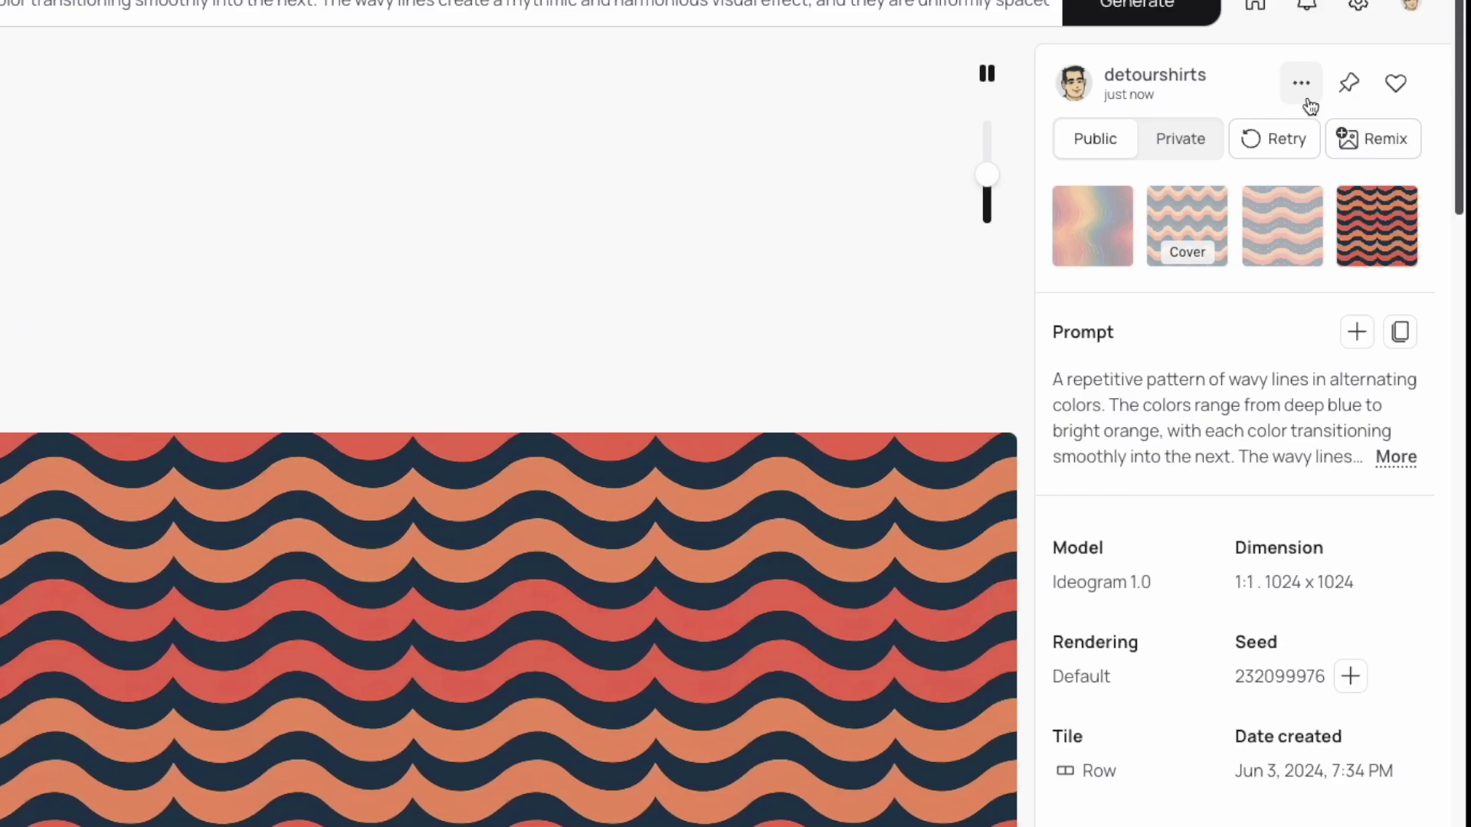
Step: Download the fourth wavy-line variation as a 1 x 1 tile
click(1303, 90)
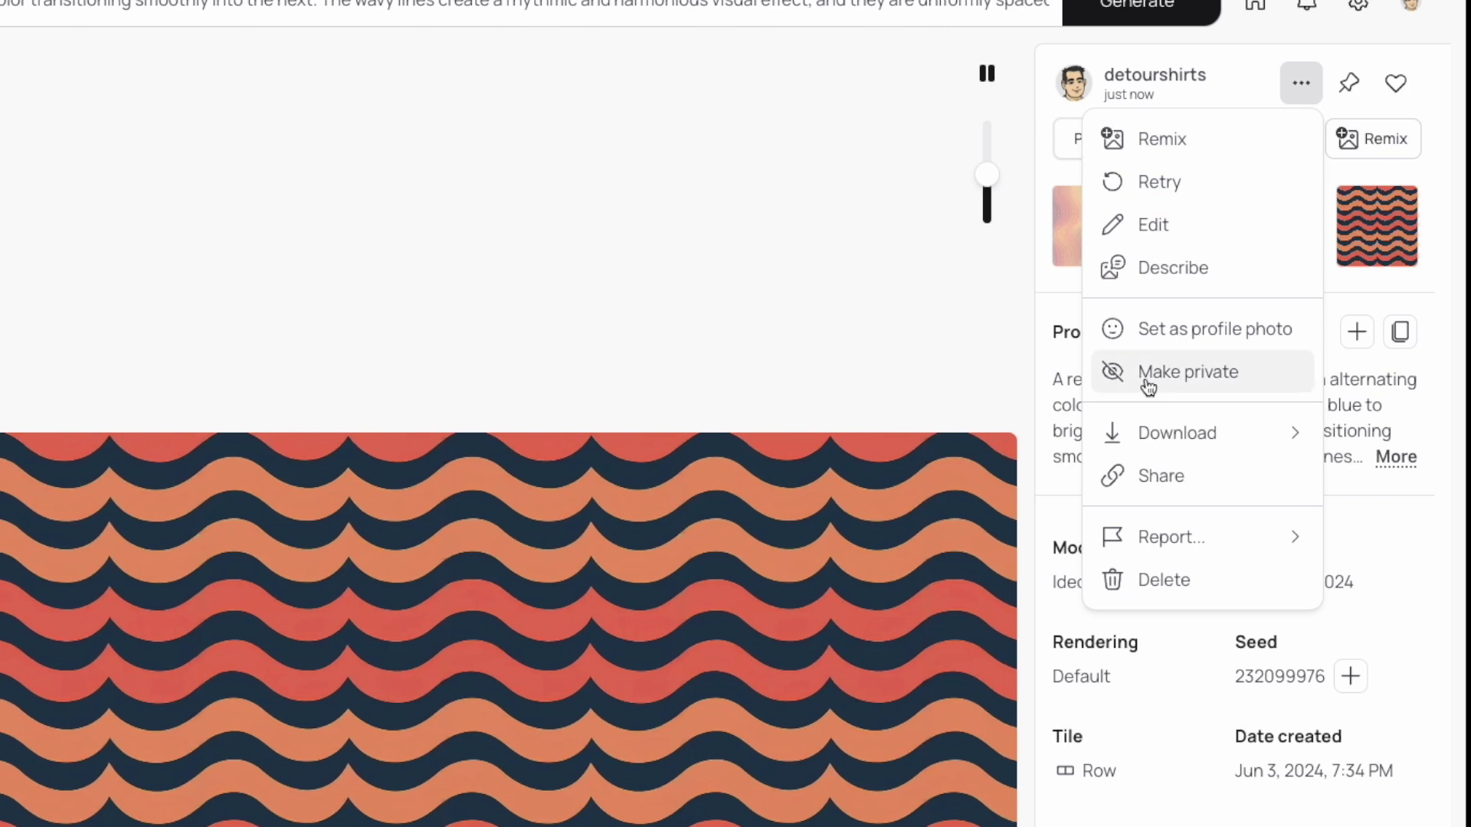
mouse_move(1256, 438)
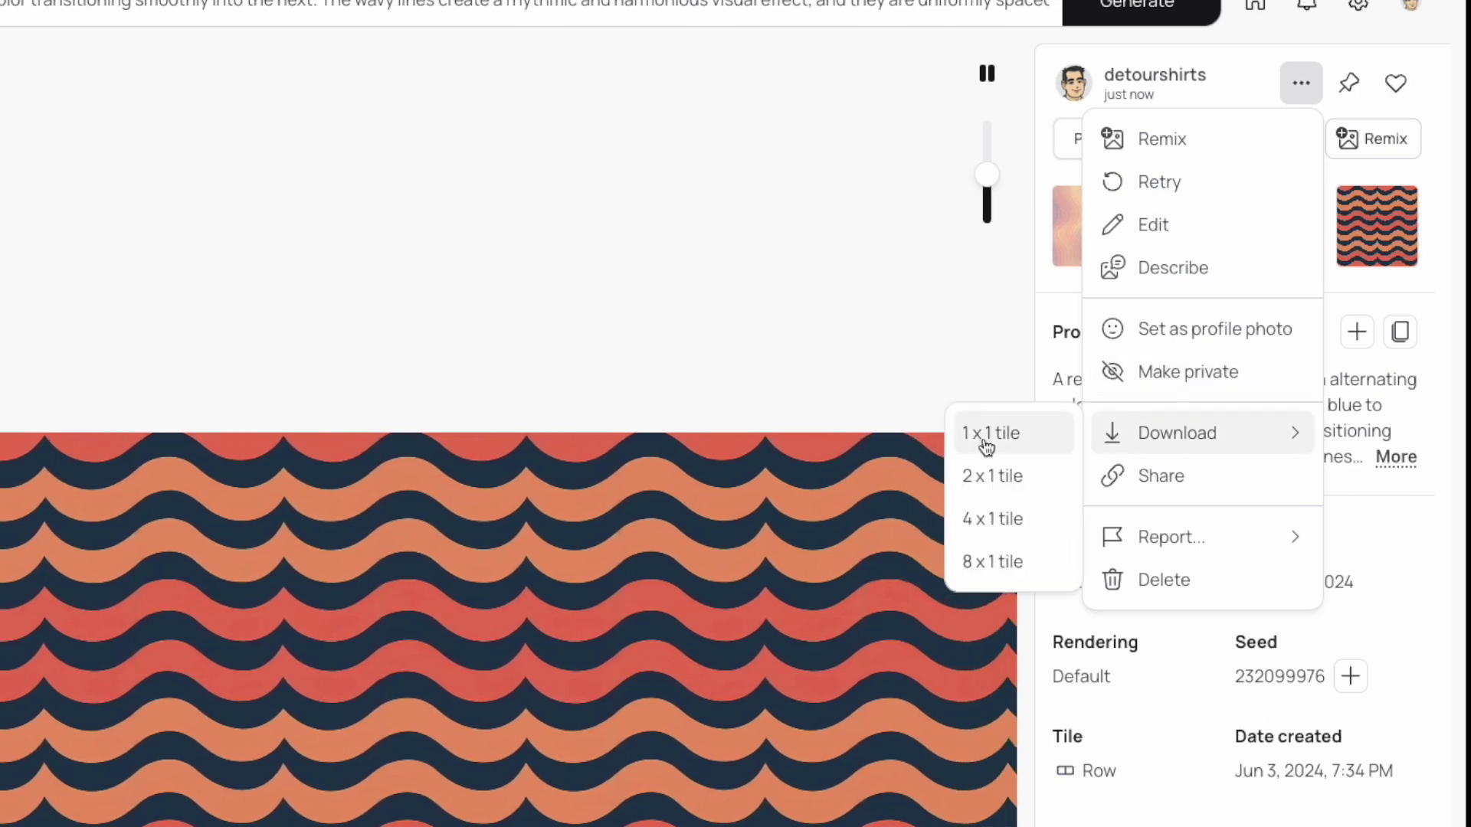
click(990, 434)
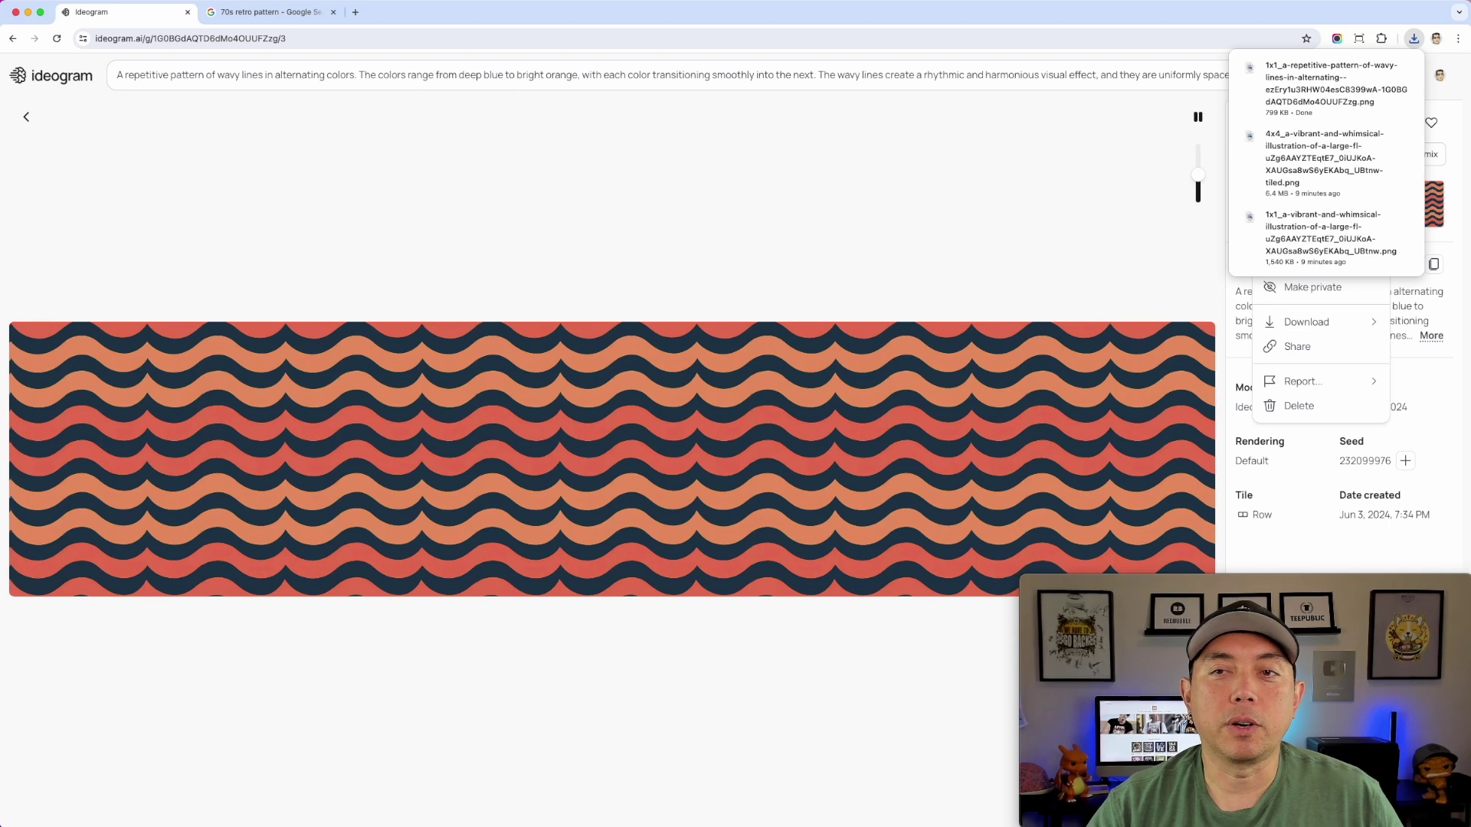
click(1068, 175)
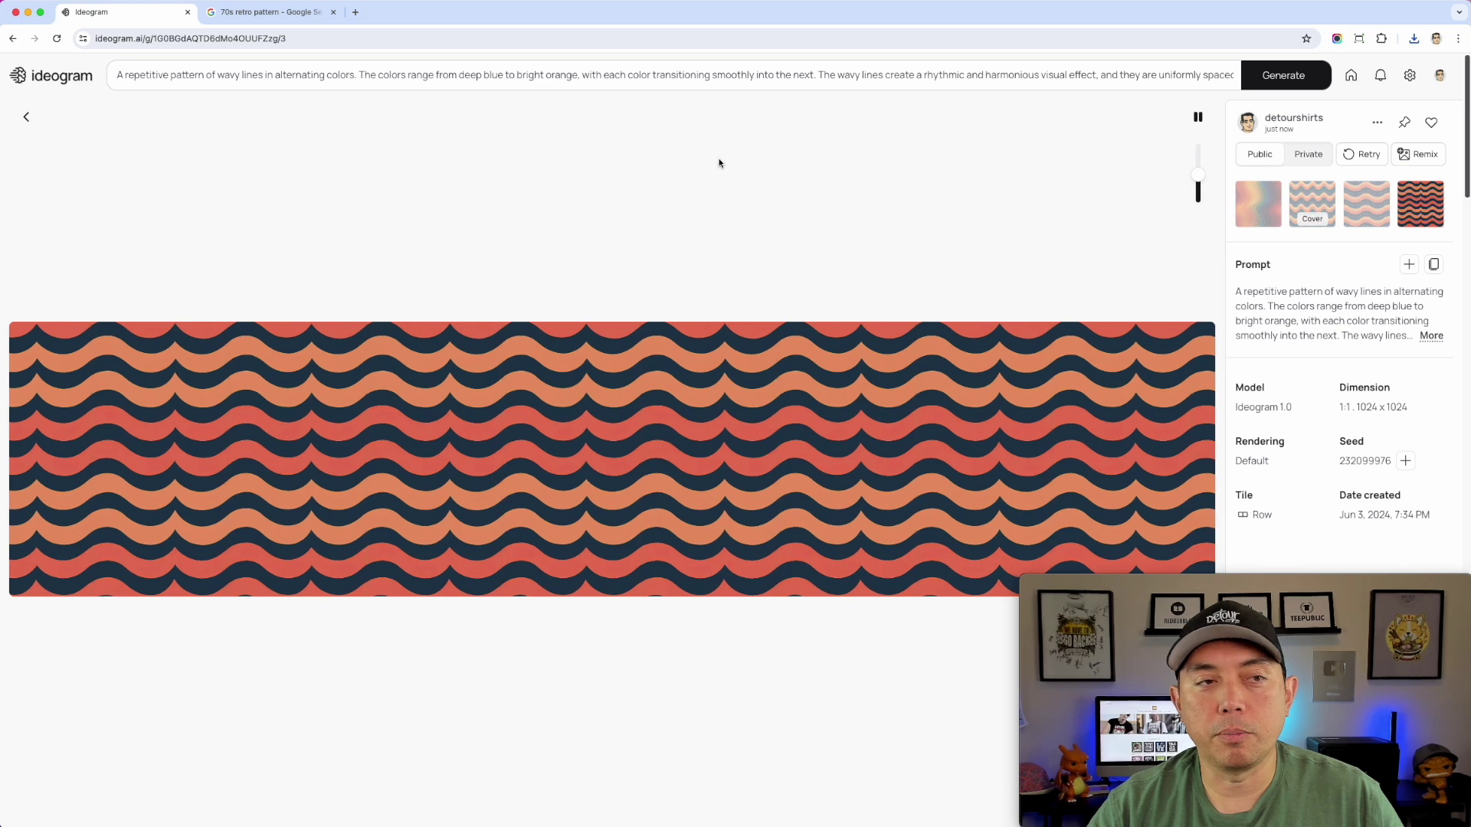
Step: Open the multicoloured geometric triangle pattern from the profile's public creations and download it as a 1 x 1 tile
click(59, 75)
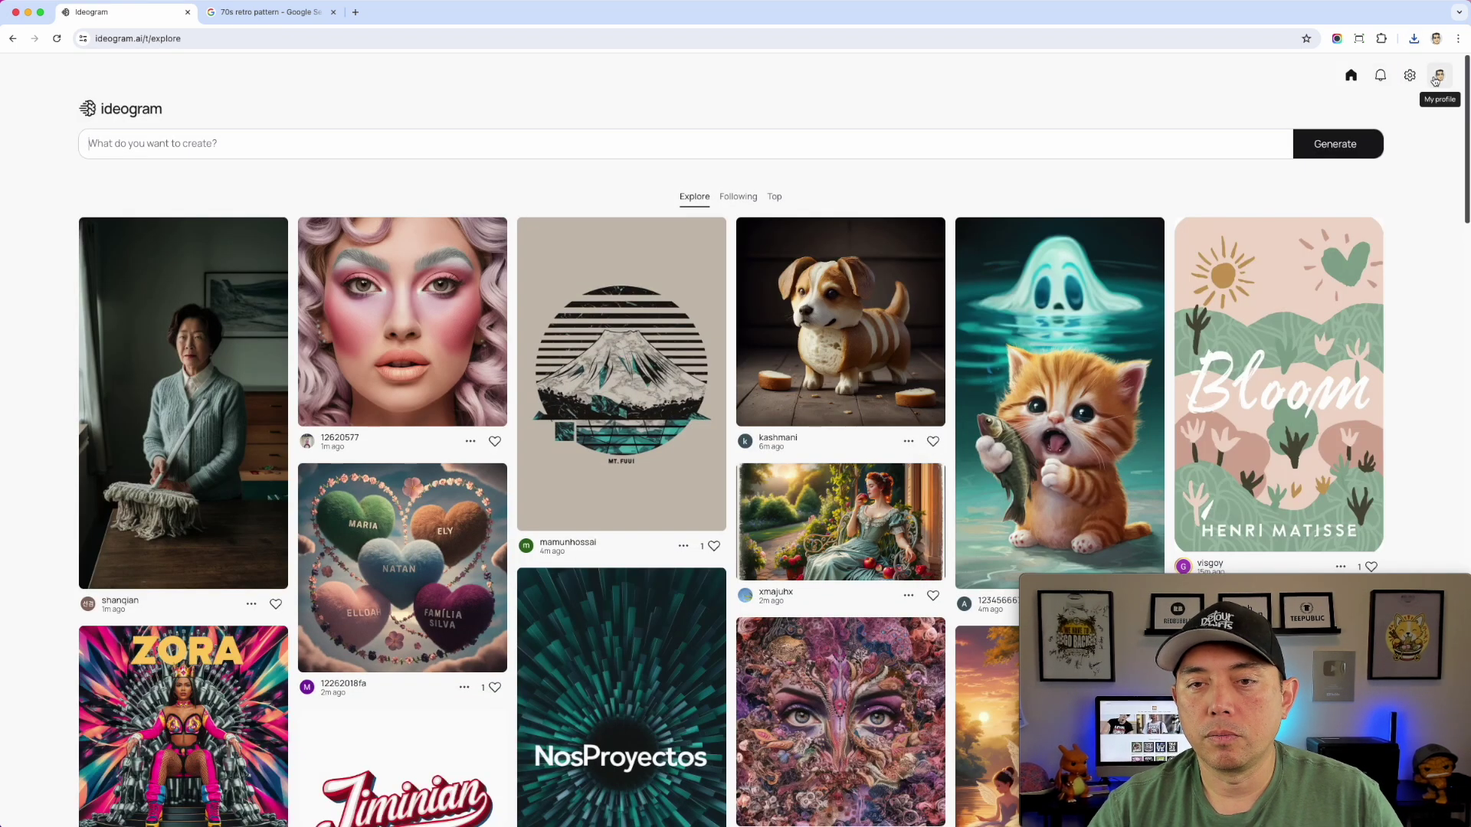
click(1438, 78)
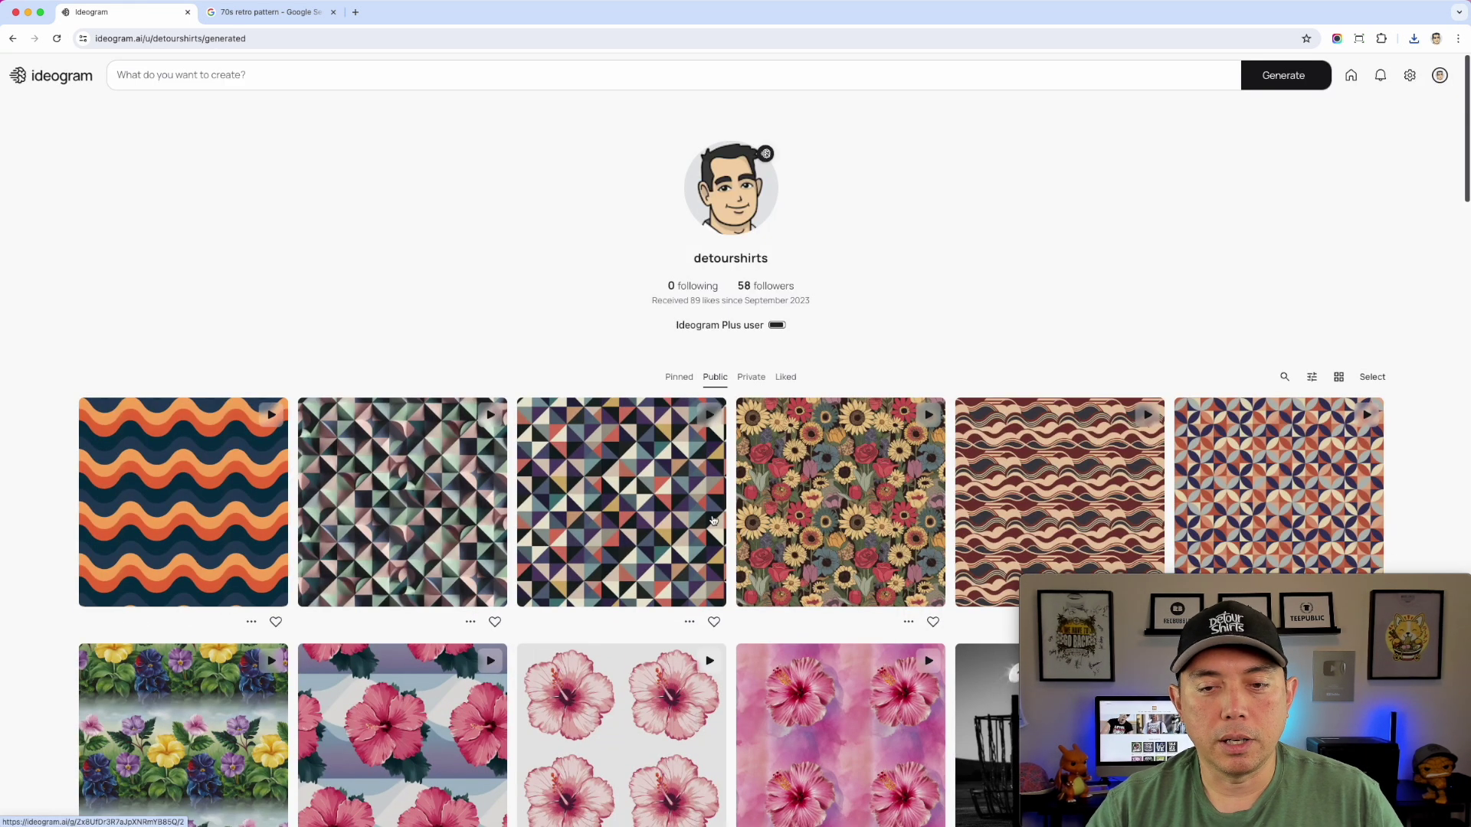
click(645, 460)
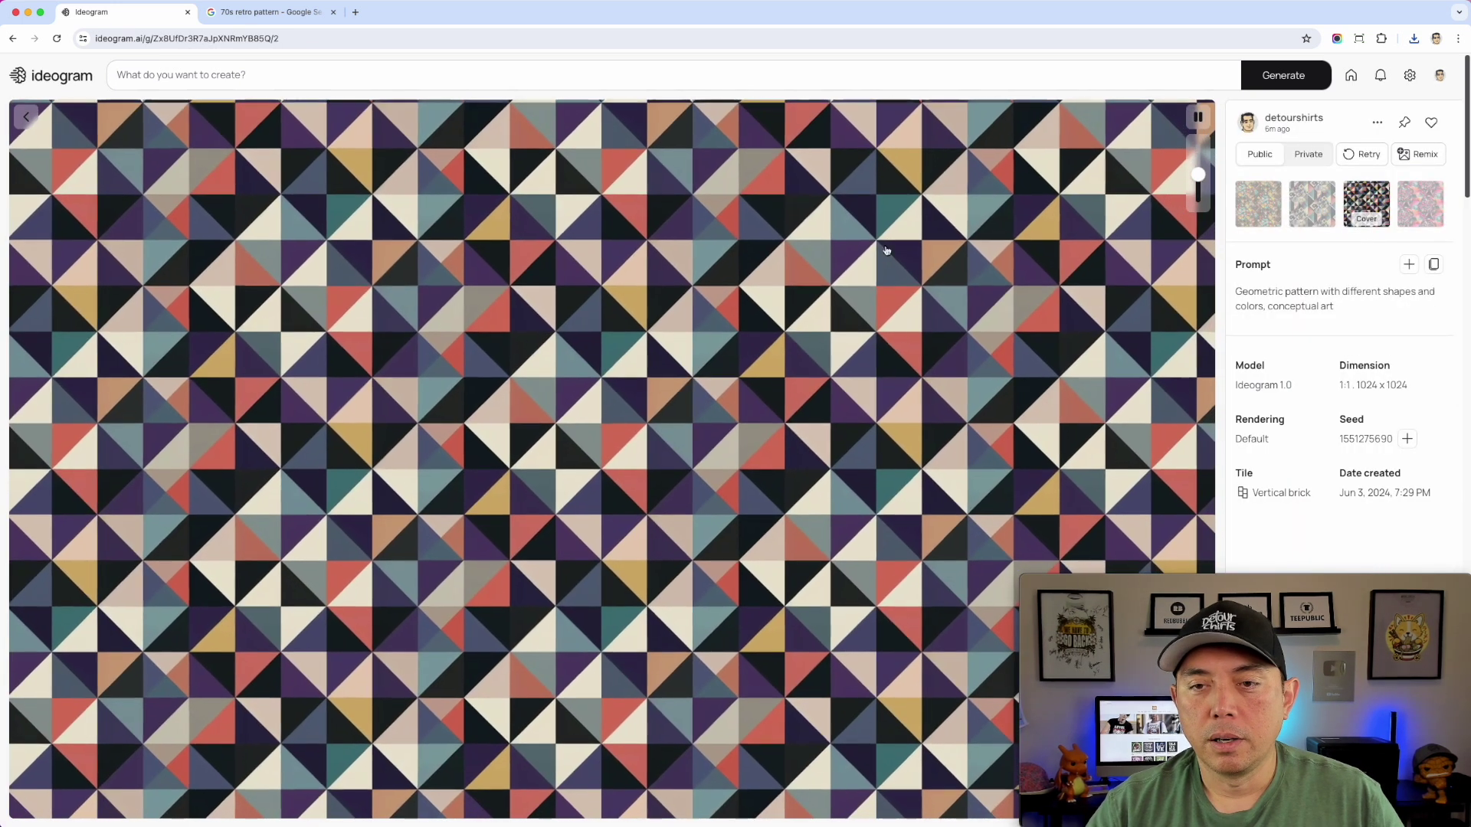
click(1377, 123)
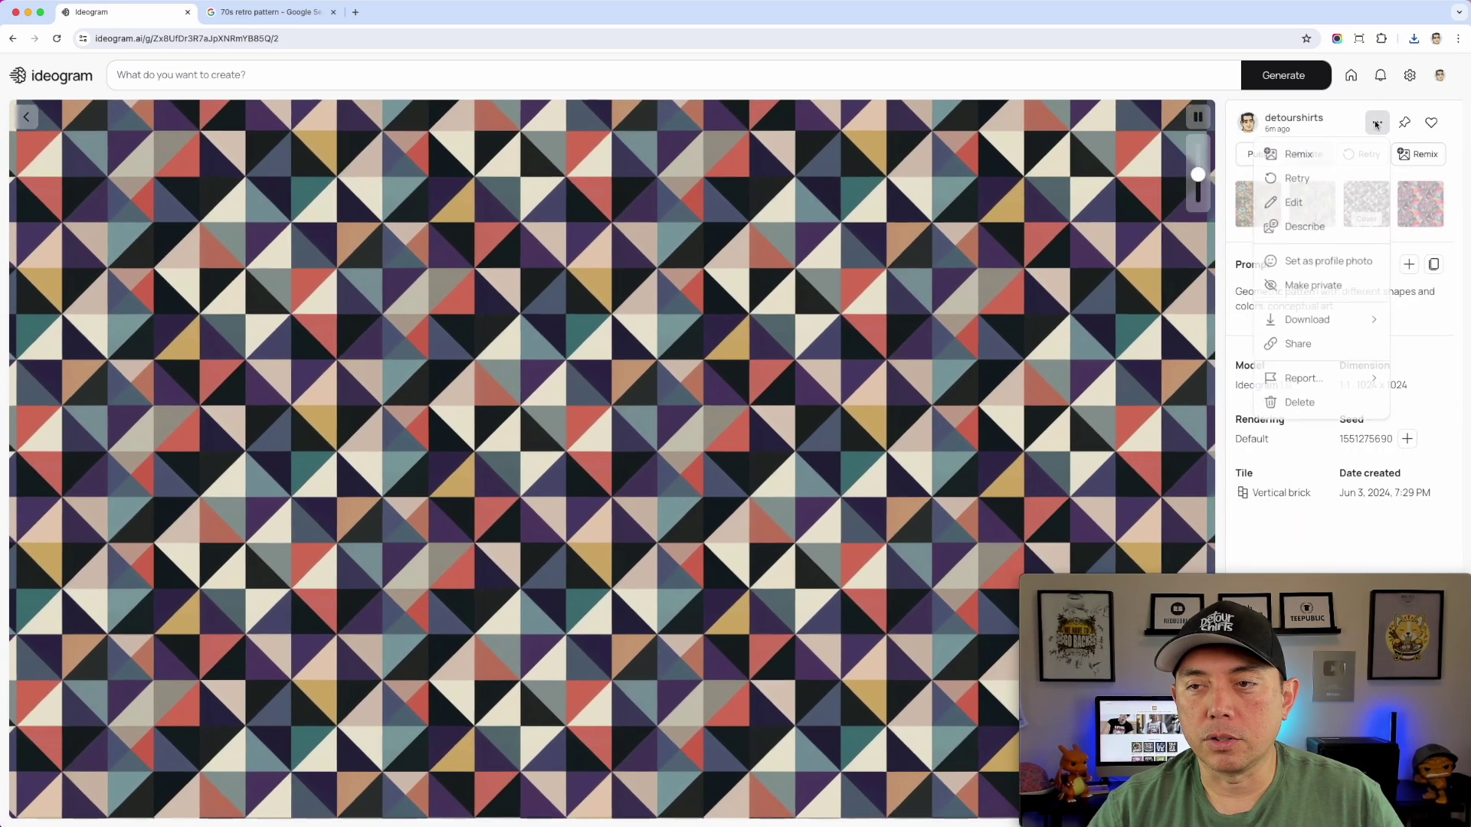
mouse_move(1272, 325)
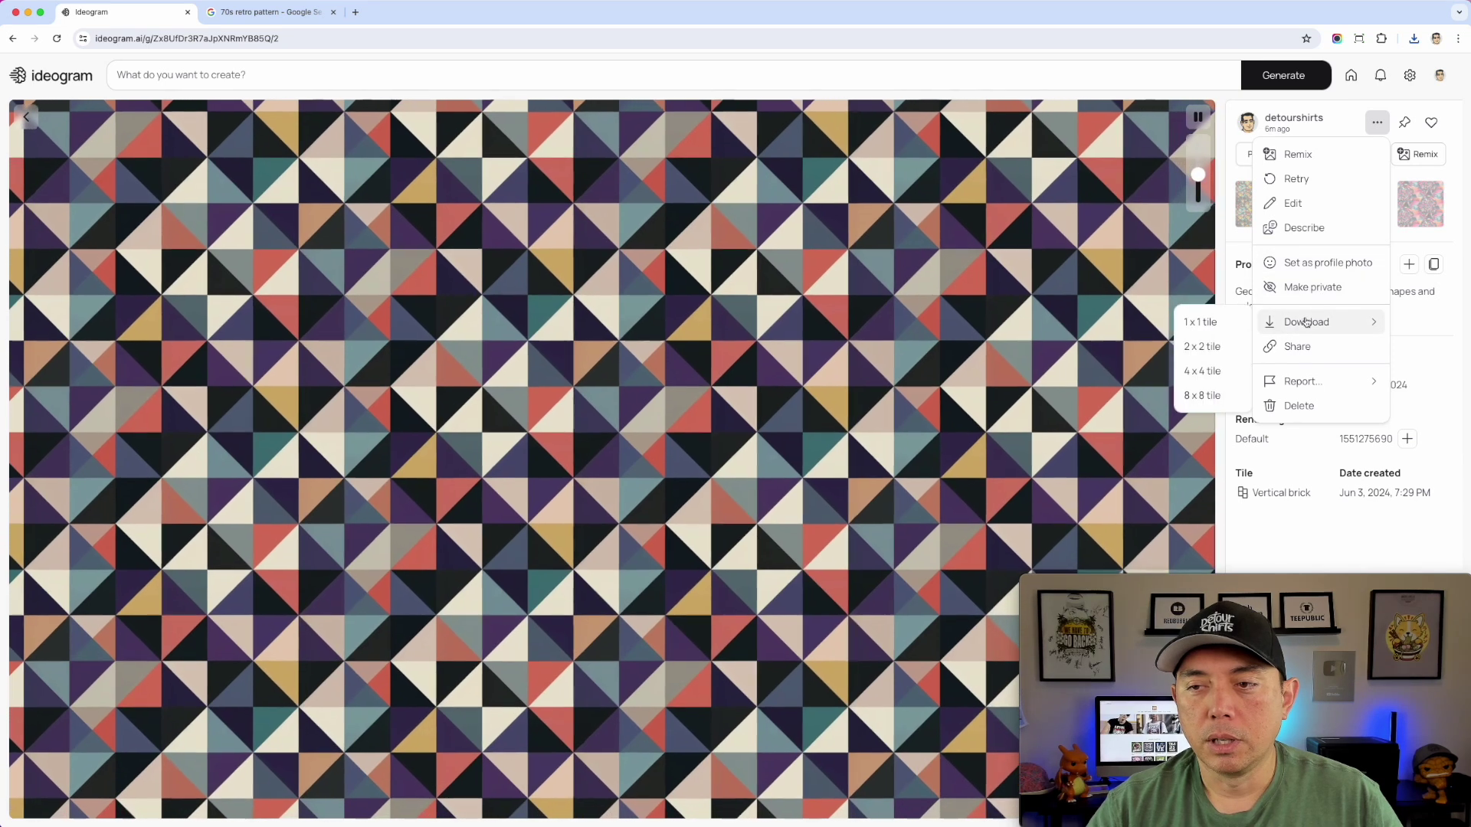
click(1209, 322)
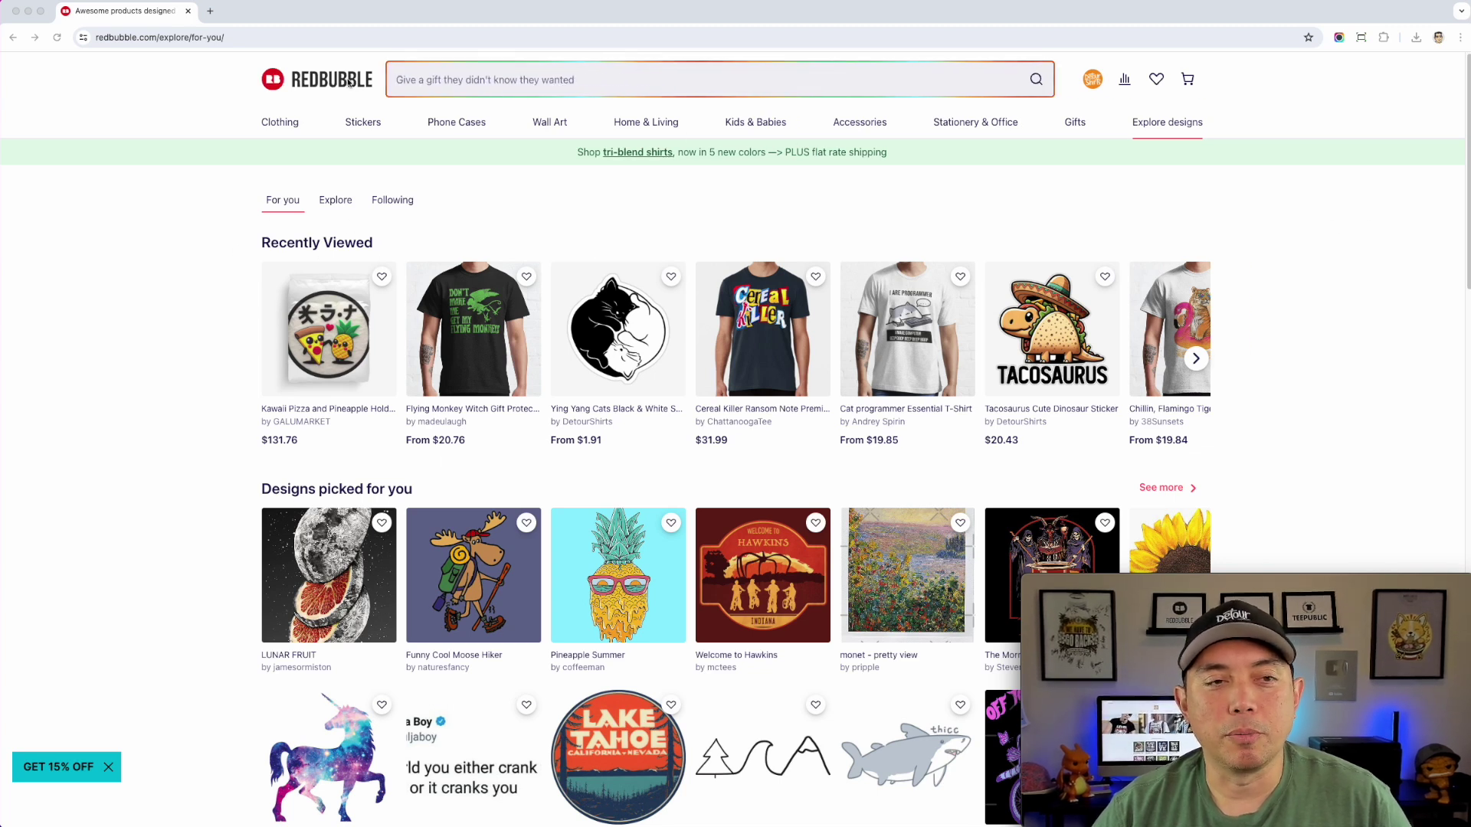
Step: Switch to Redbubble, start adding a new work and upload the floral pattern image
click(1092, 84)
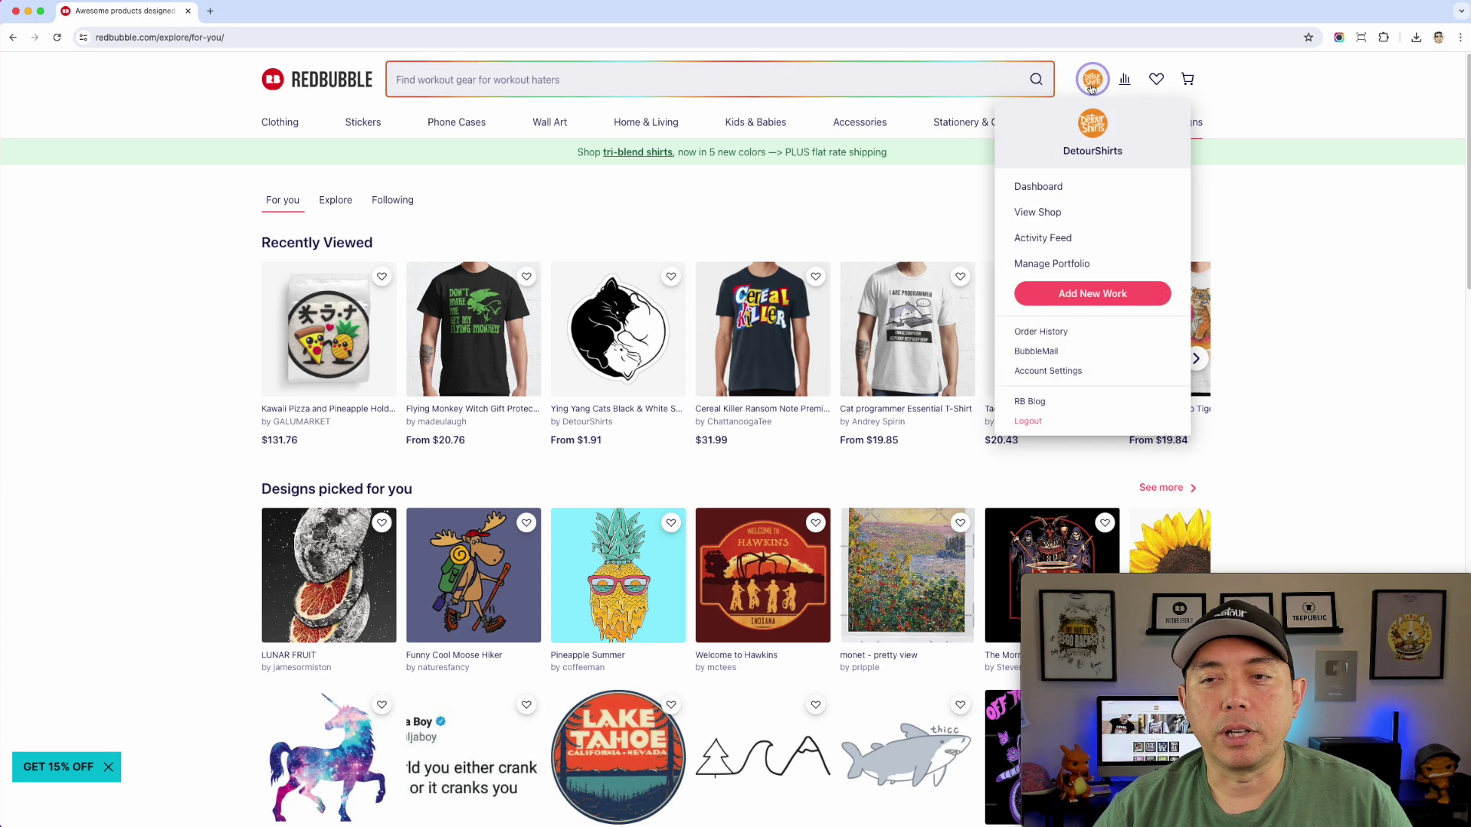
click(1084, 295)
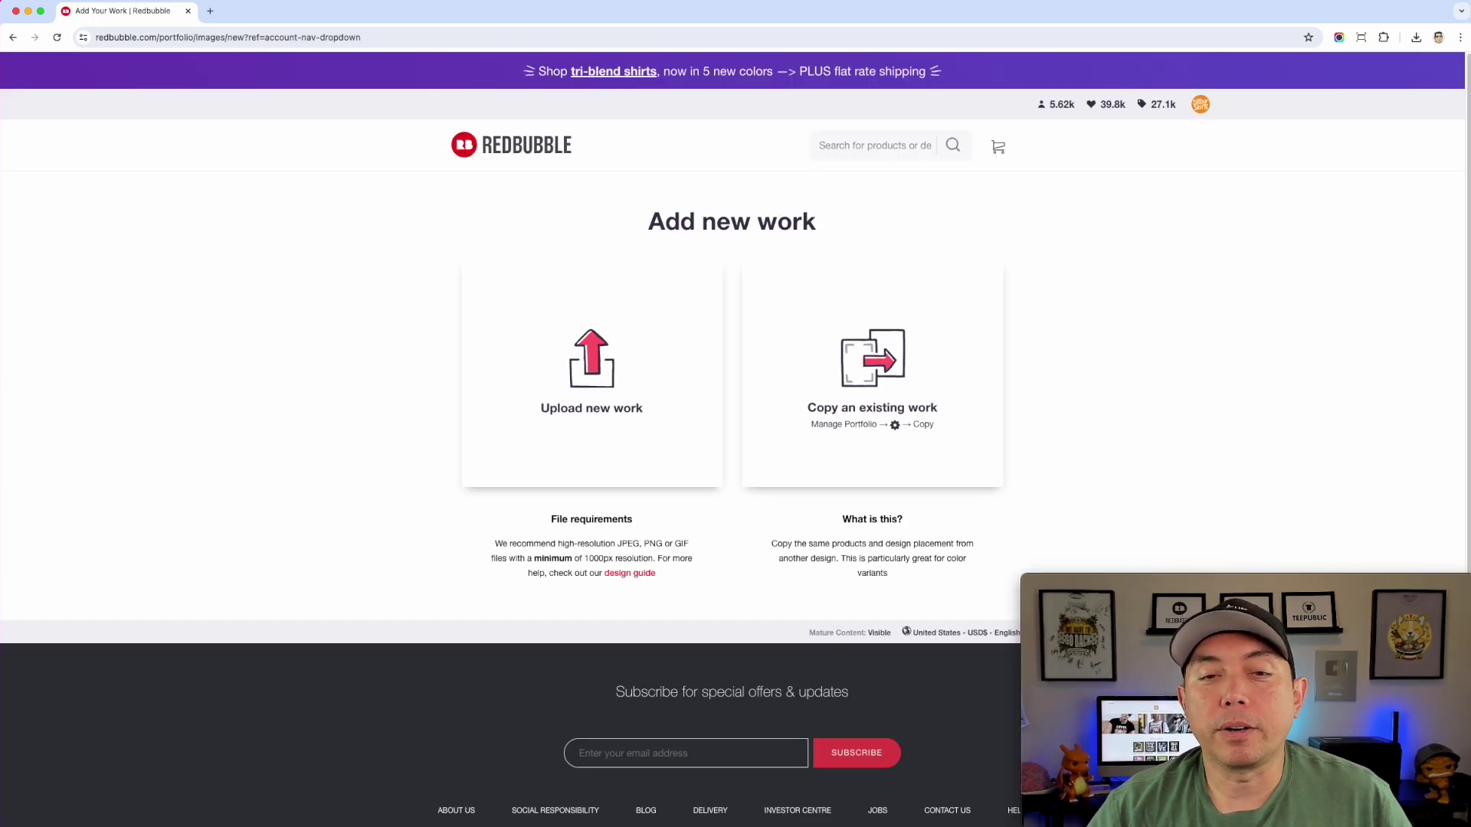
drag(1379, 193, 560, 364)
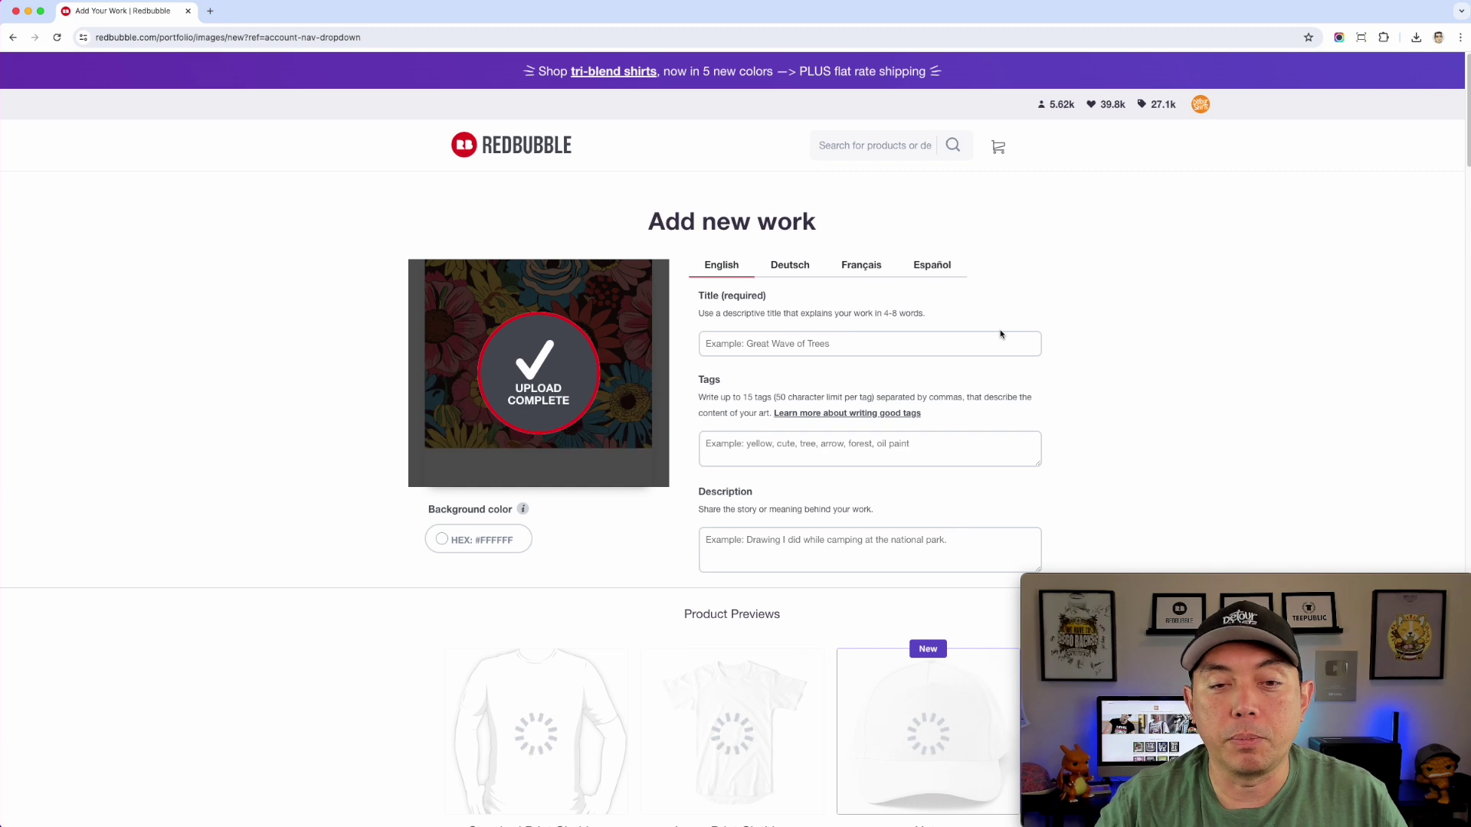
click(738, 345)
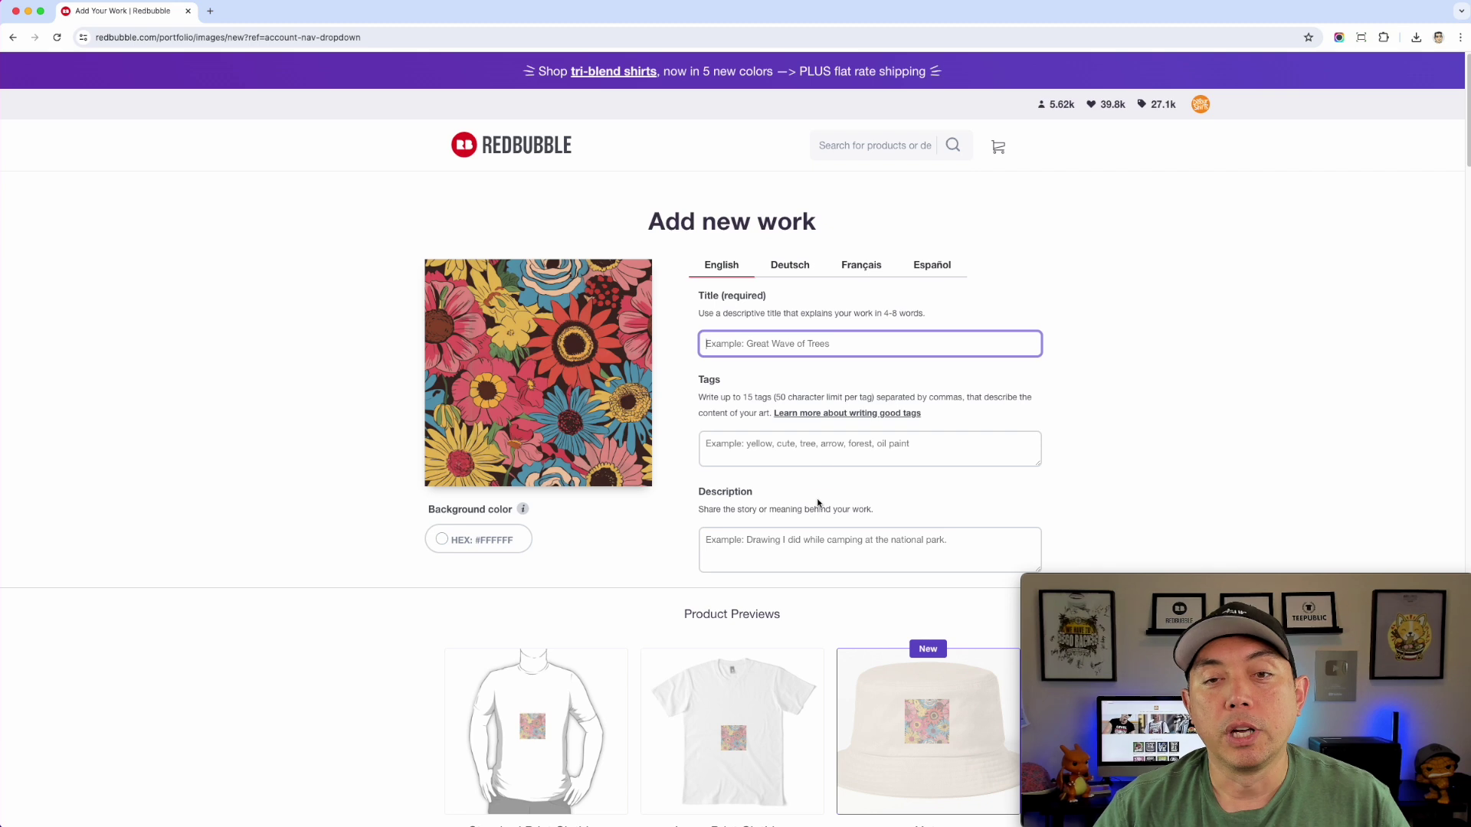
Step: Edit the Phone Cases & Skins design and repeat the floral image as a Regular grid pattern
scroll(819, 503, down, 5)
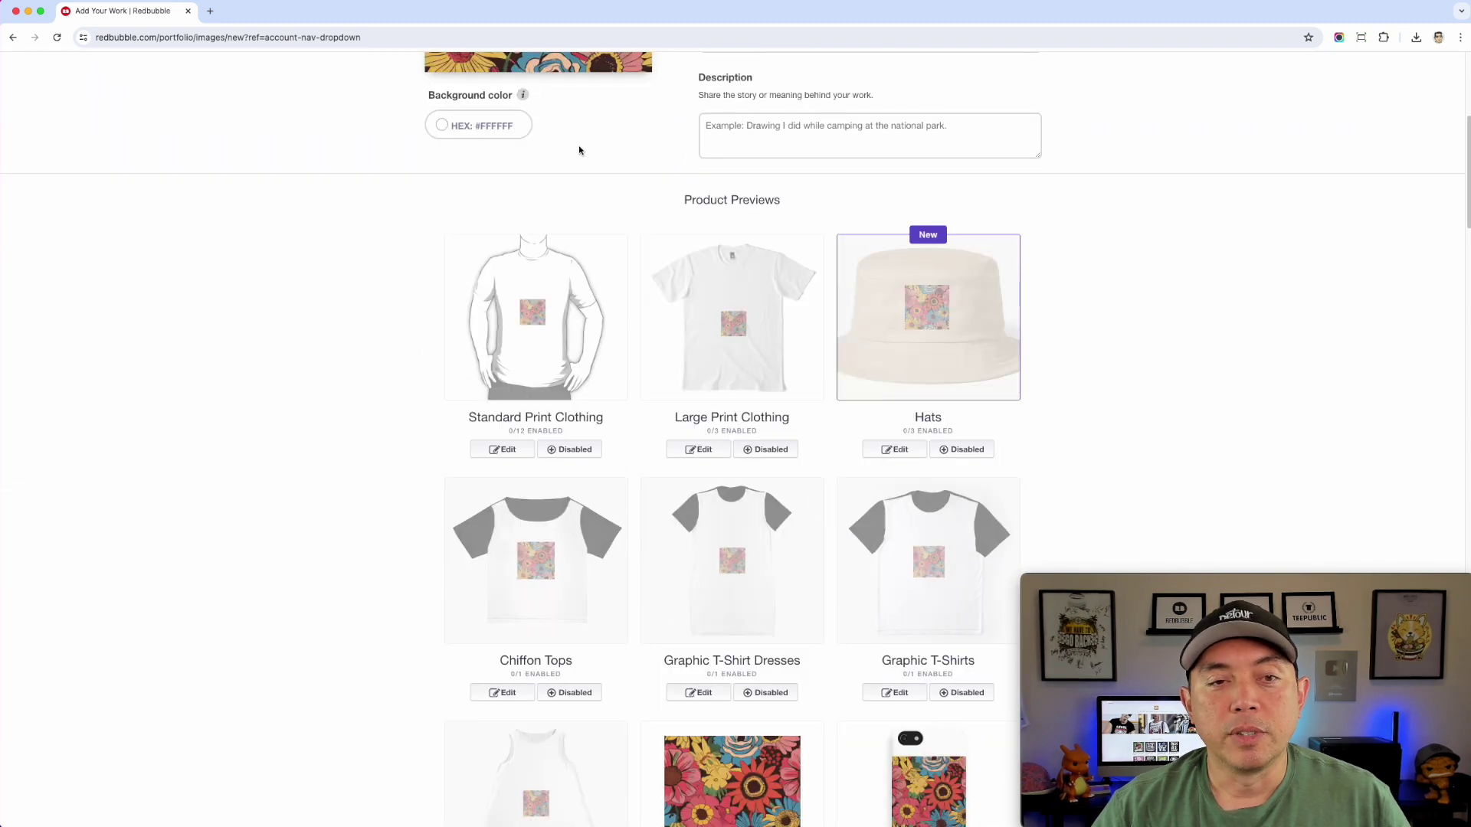
scroll(529, 131, down, 1)
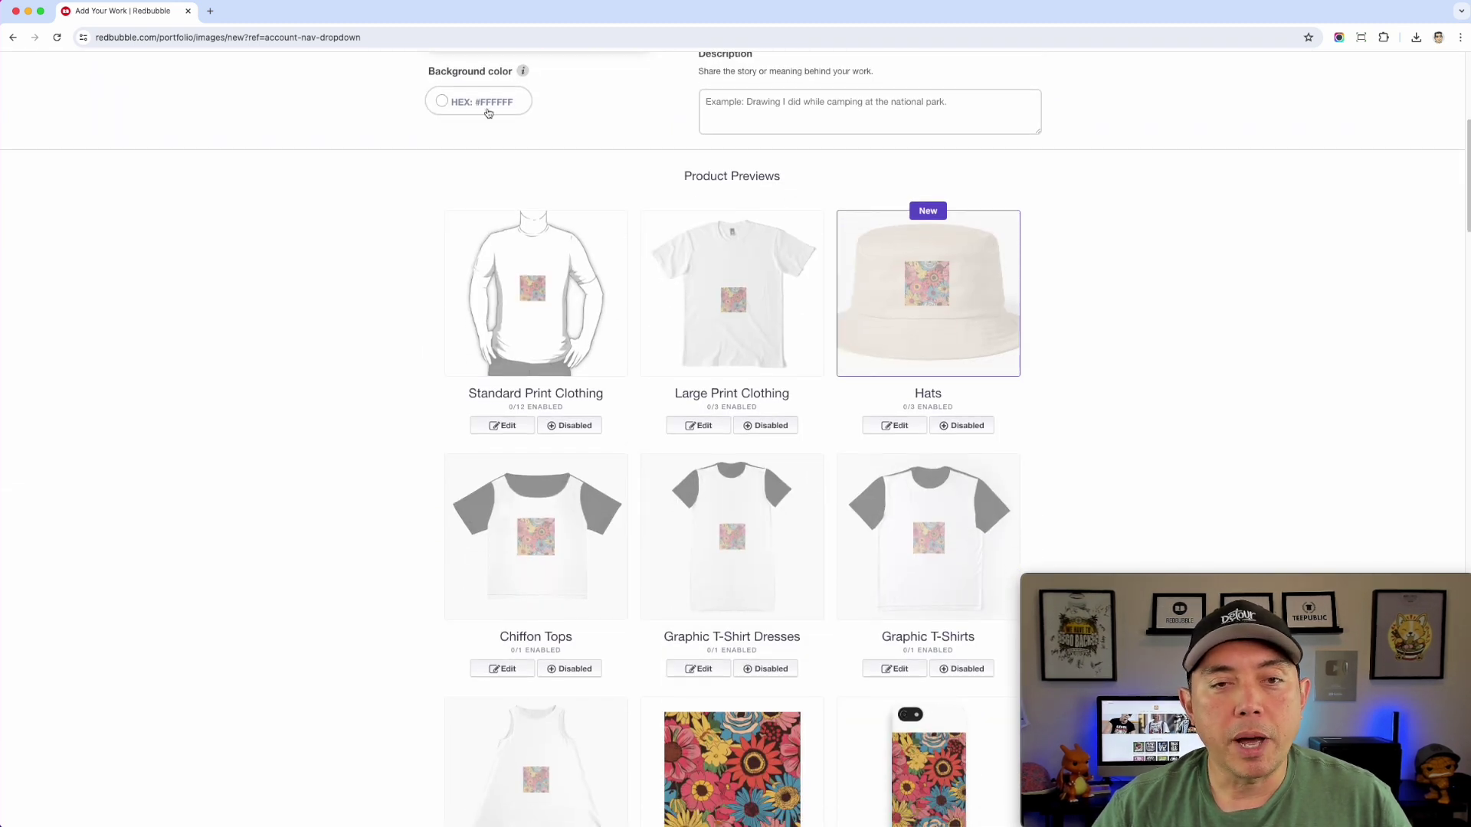
scroll(806, 329, down, 3)
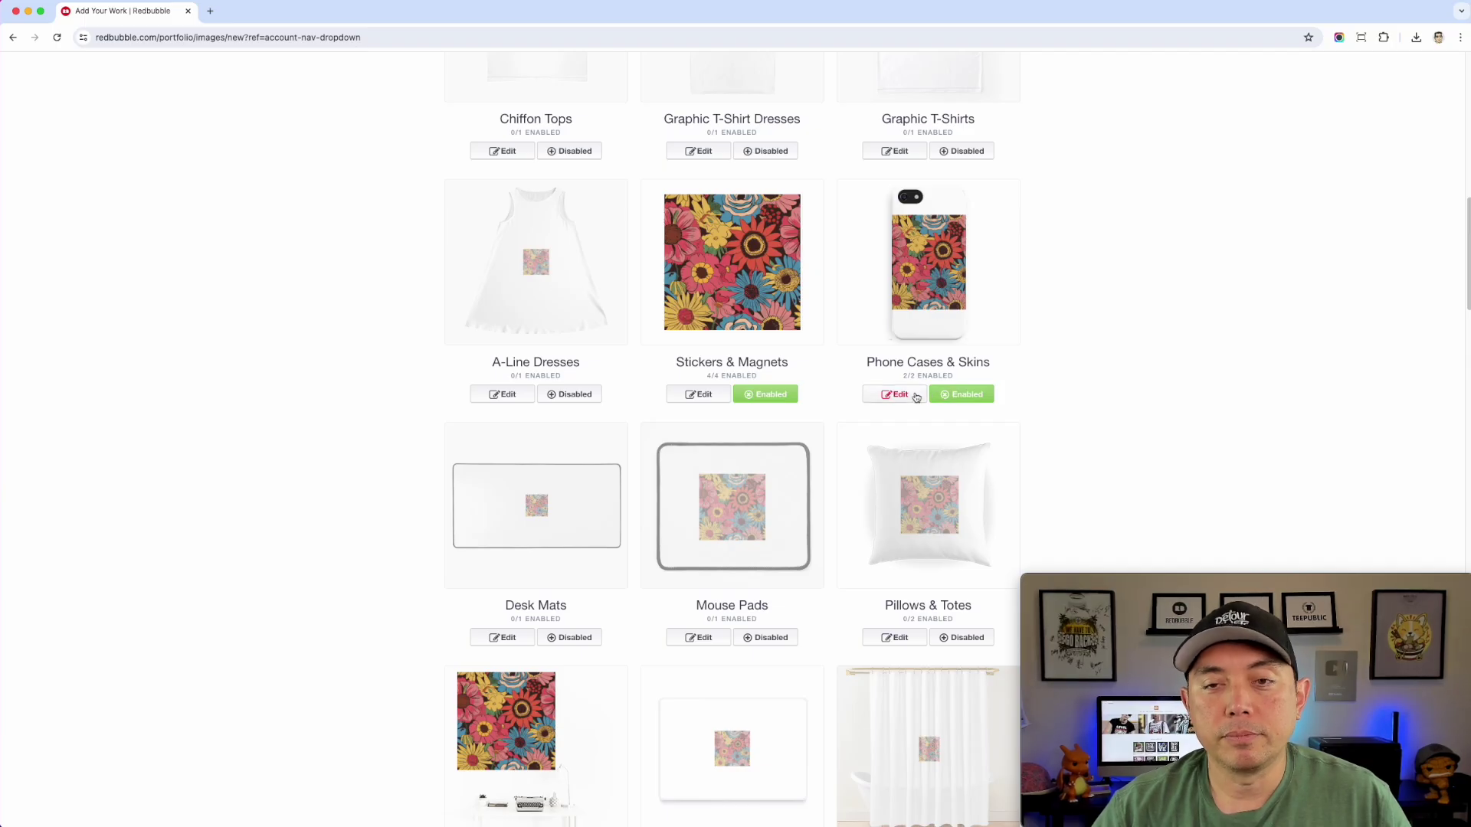
click(883, 684)
scroll(1058, 365, down, 4)
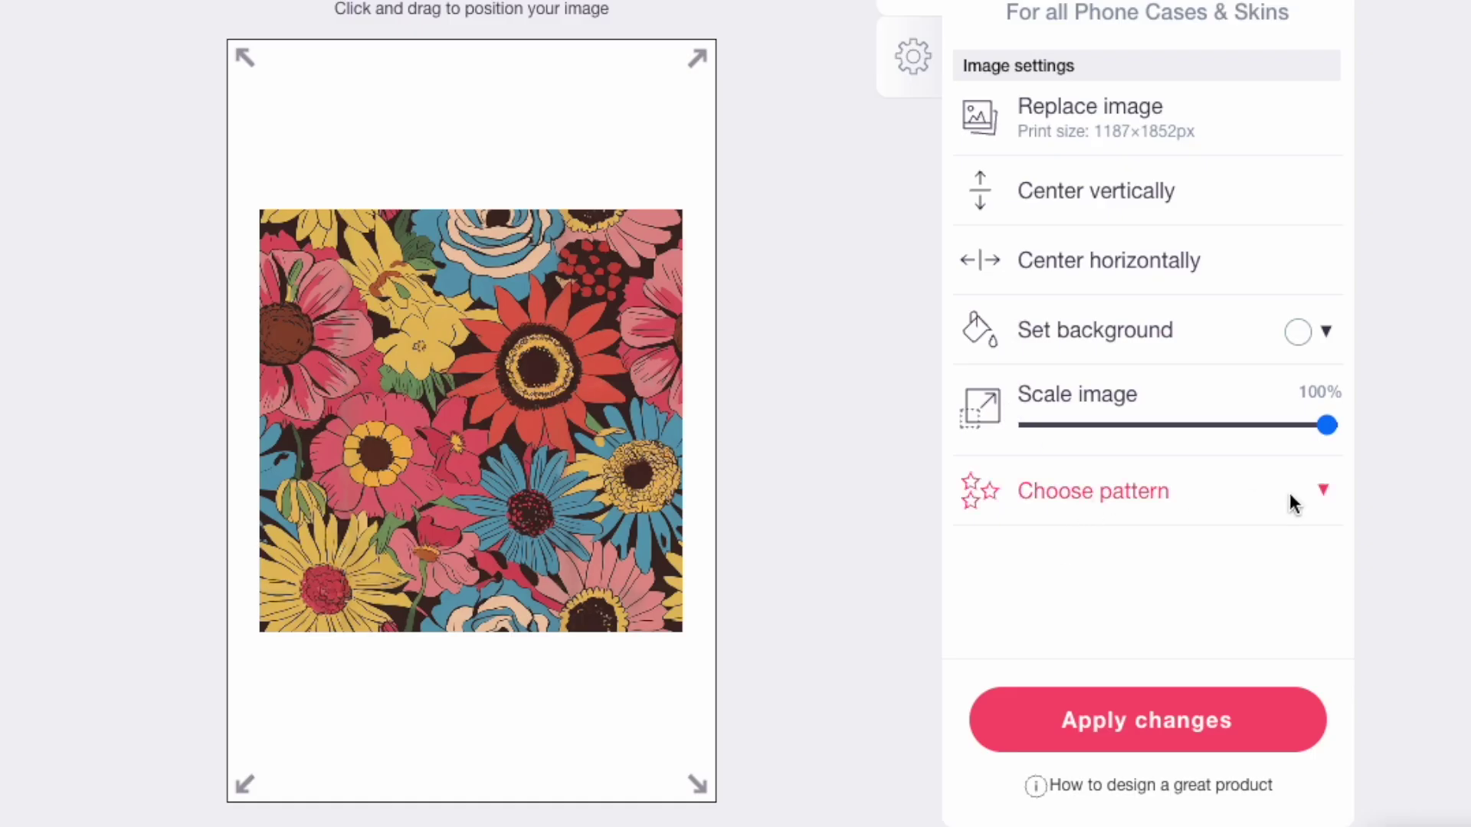
click(1327, 492)
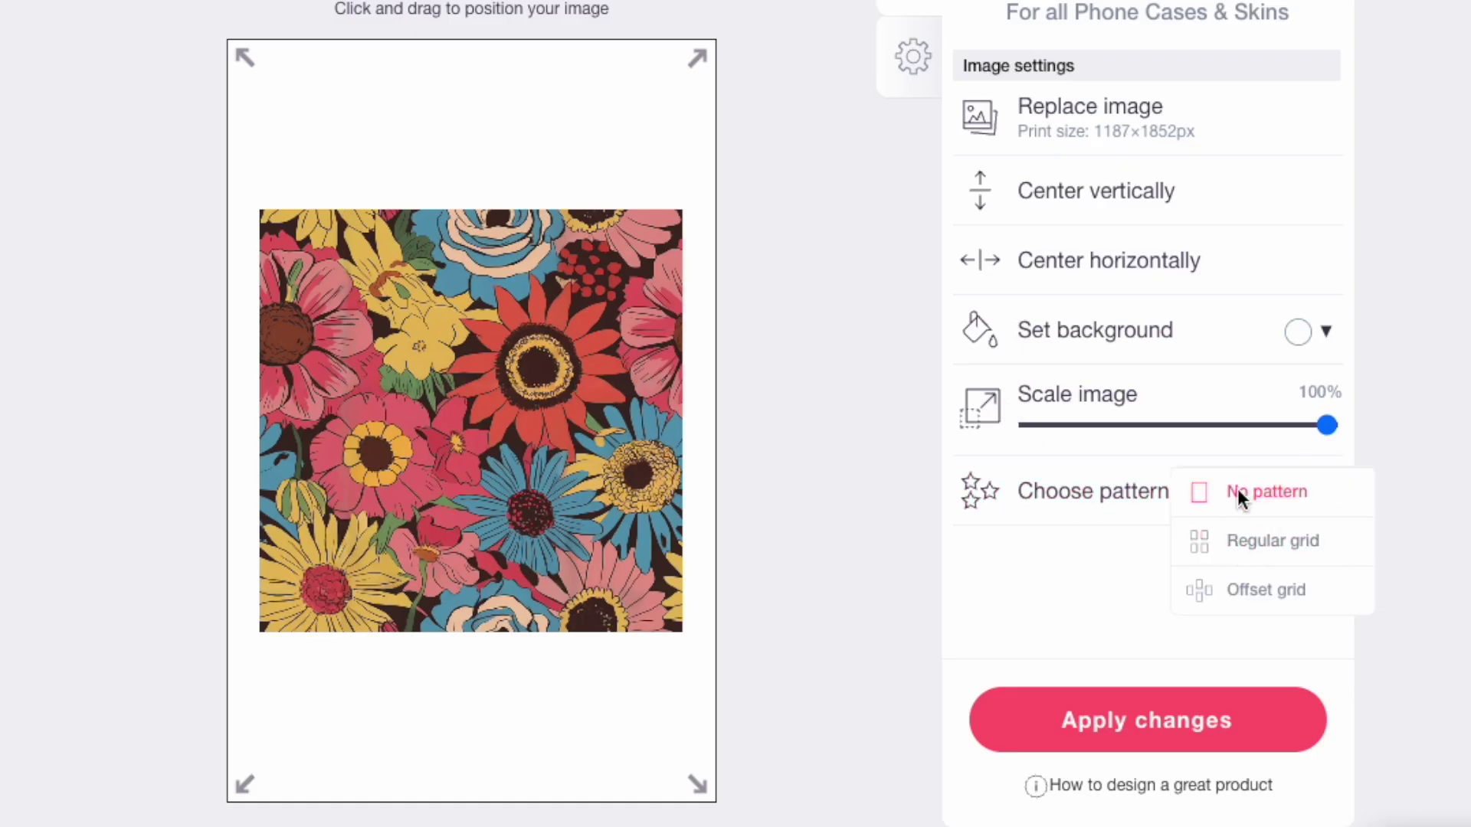
click(1250, 541)
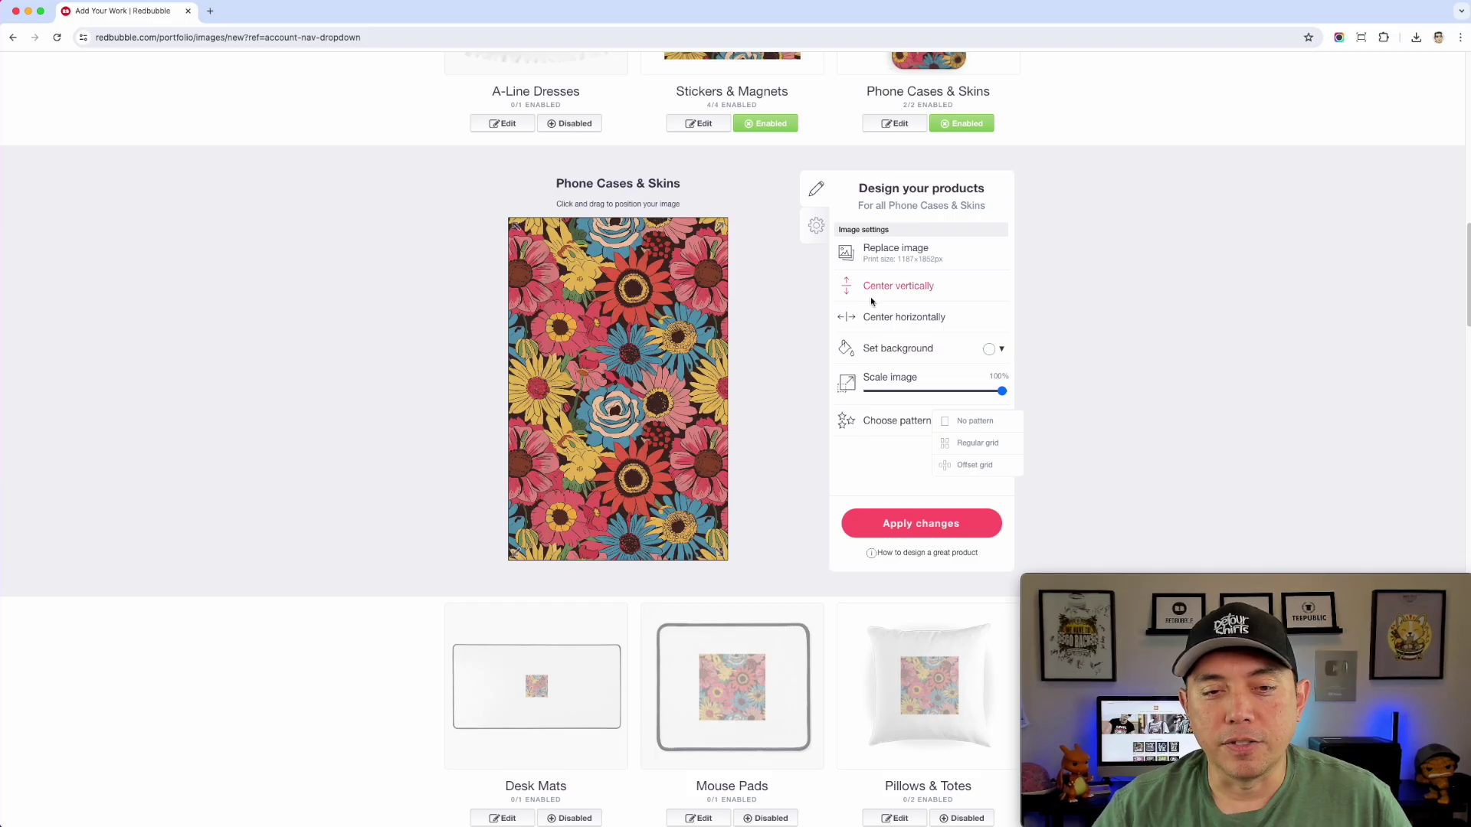
Step: Try scaling the phone case pattern down to about 53% to preview it, and return the scale to 100%
scroll(1091, 340, up, 4)
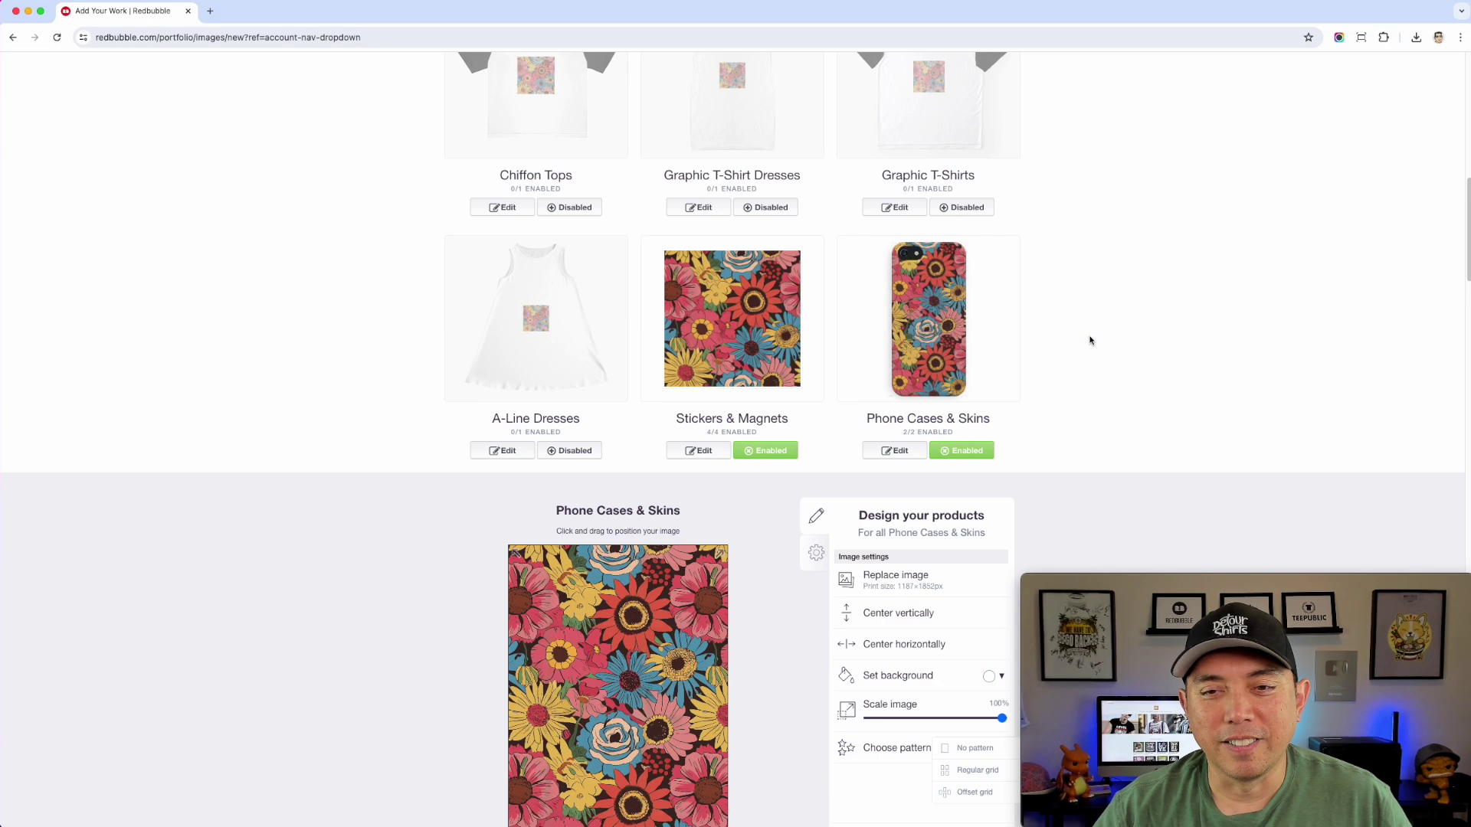
scroll(1091, 340, down, 3)
drag(1002, 448, 938, 449)
scroll(943, 446, up, 3)
scroll(943, 446, down, 1)
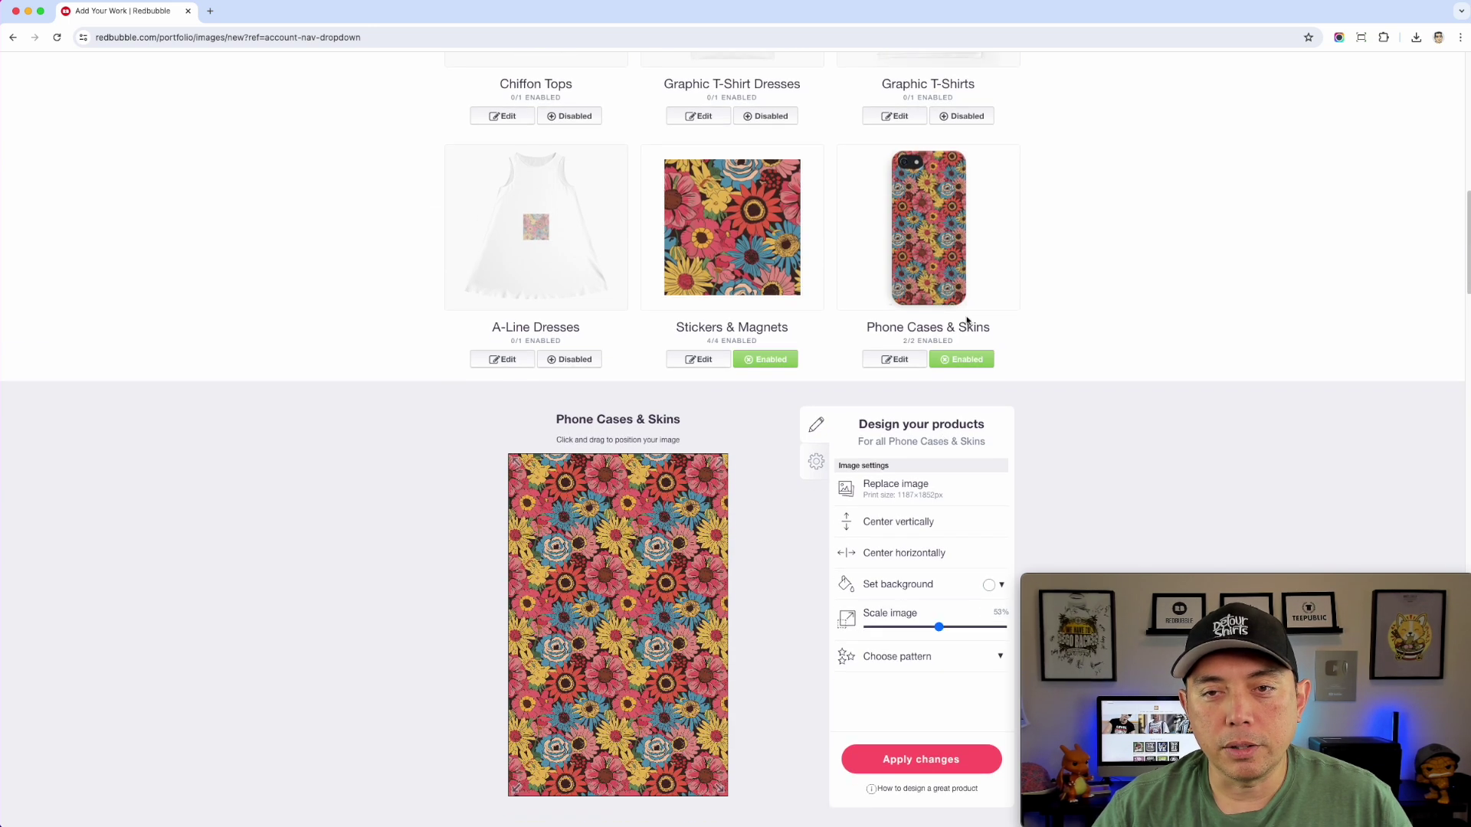
drag(941, 626, 1003, 625)
scroll(1058, 383, down, 7)
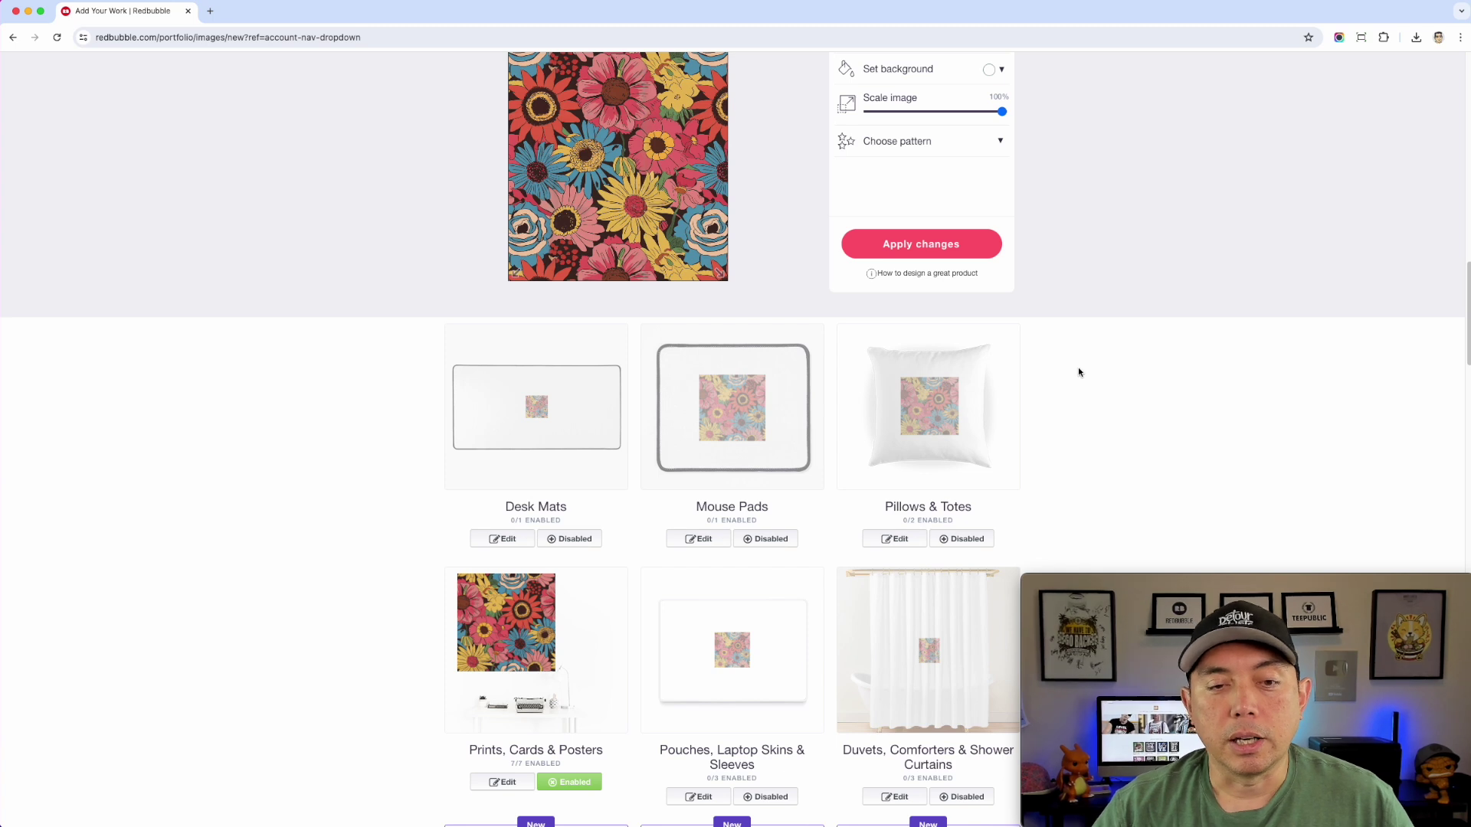
Step: Edit the Pillows & Totes design, repeat the floral image as a Regular grid pattern and enable the product
scroll(1079, 373, down, 2)
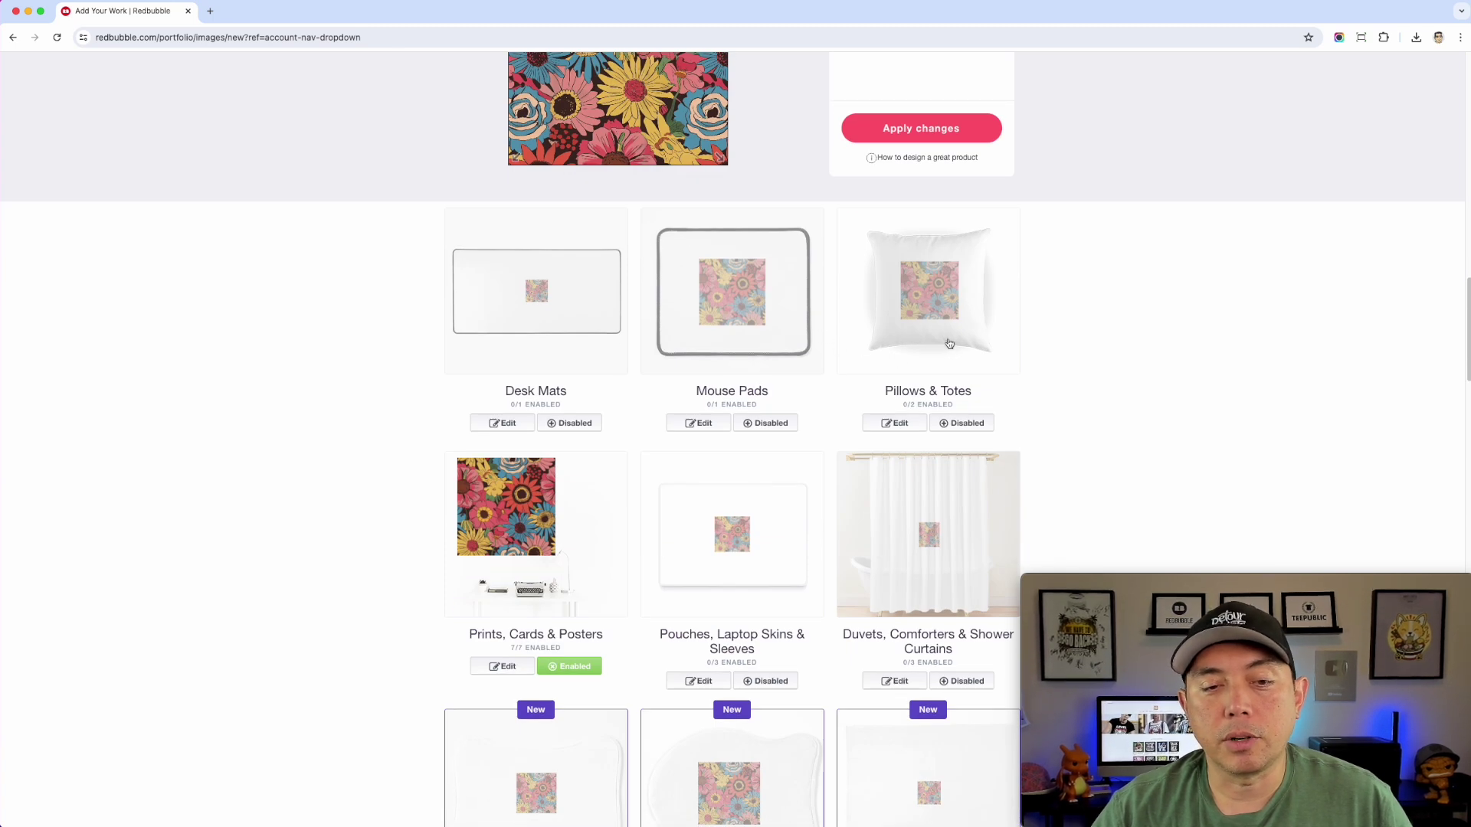
scroll(949, 344, down, 1)
click(894, 386)
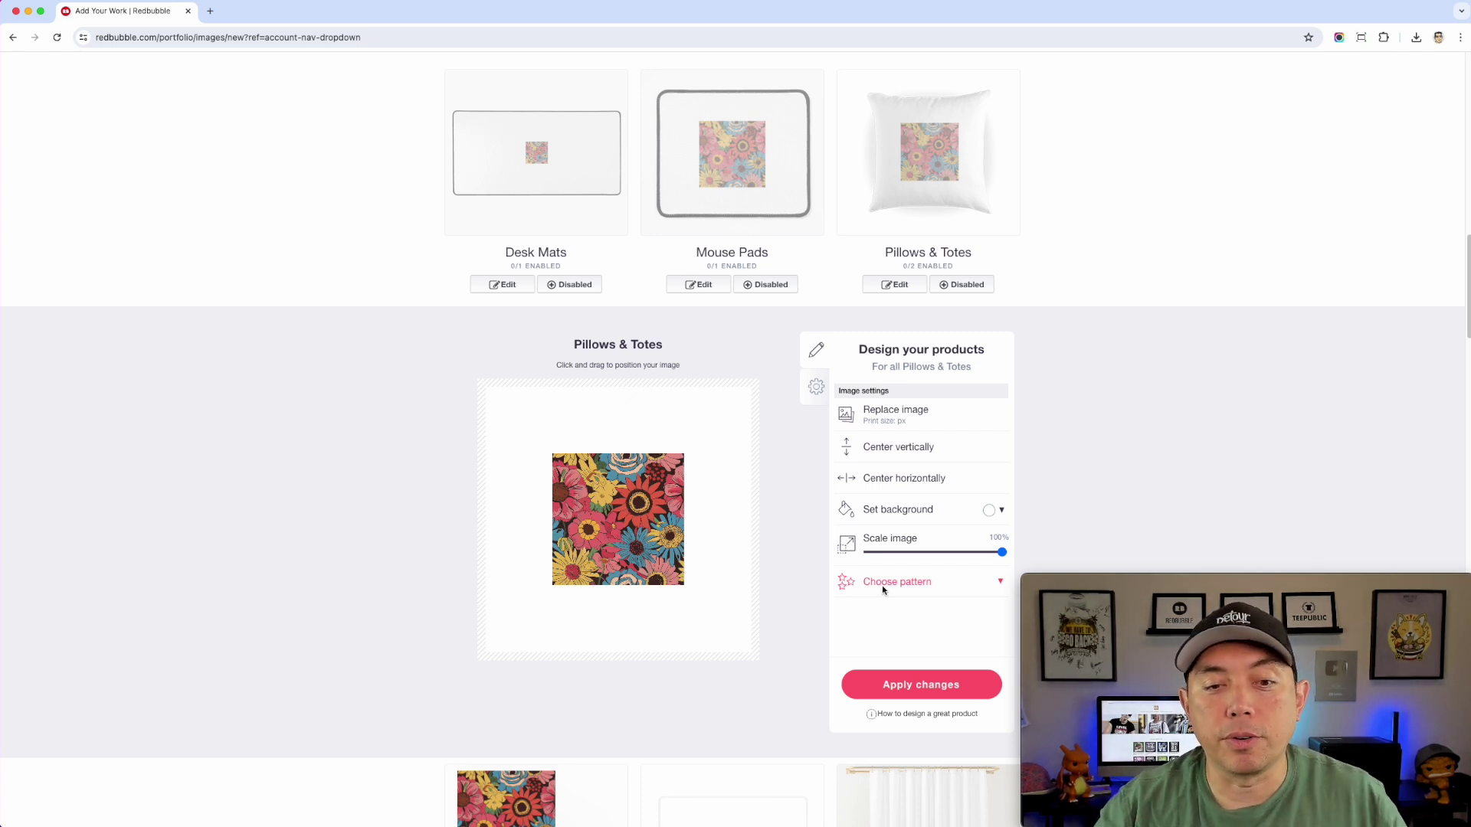
click(999, 582)
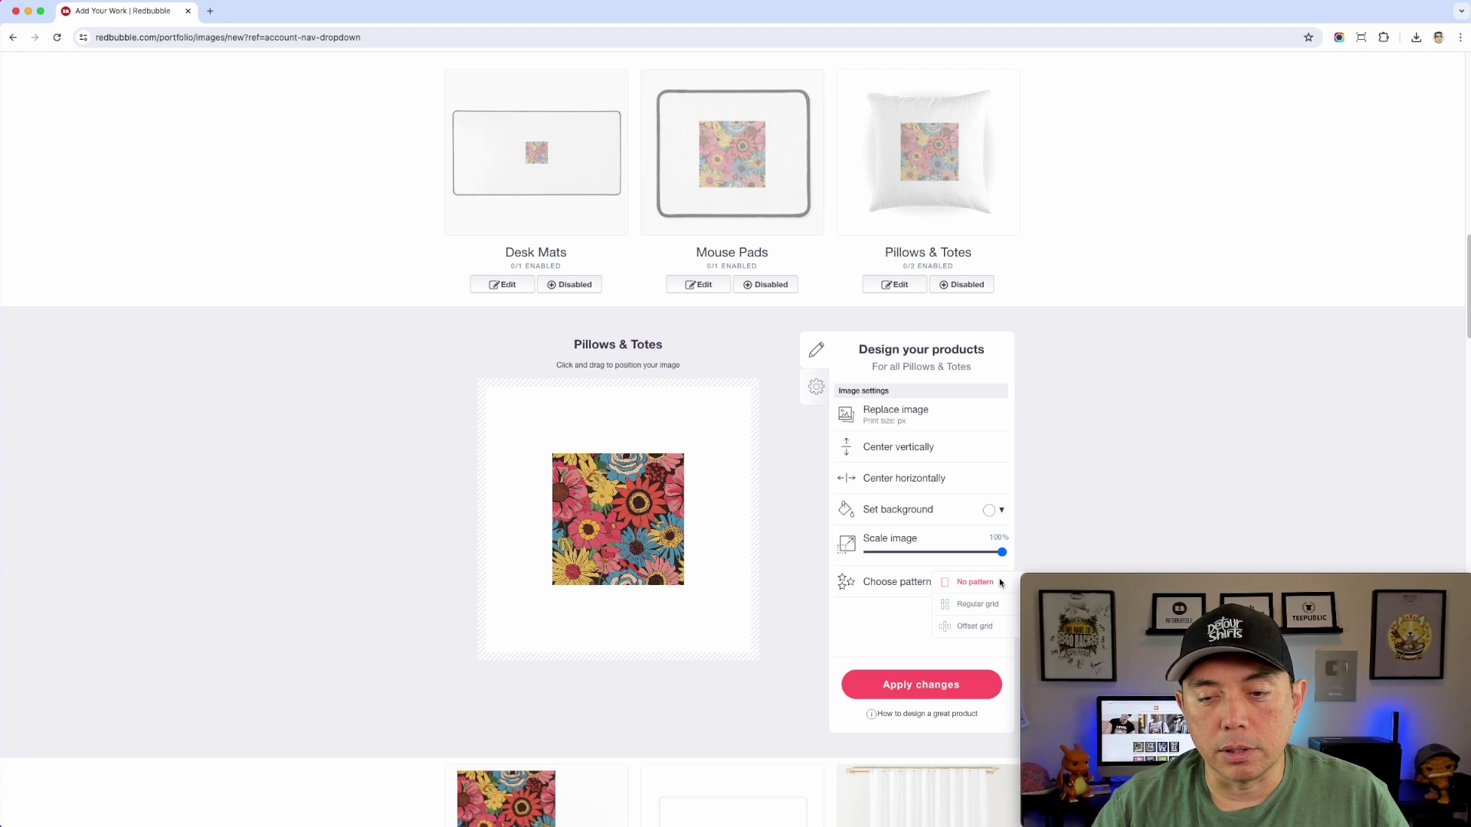
click(975, 606)
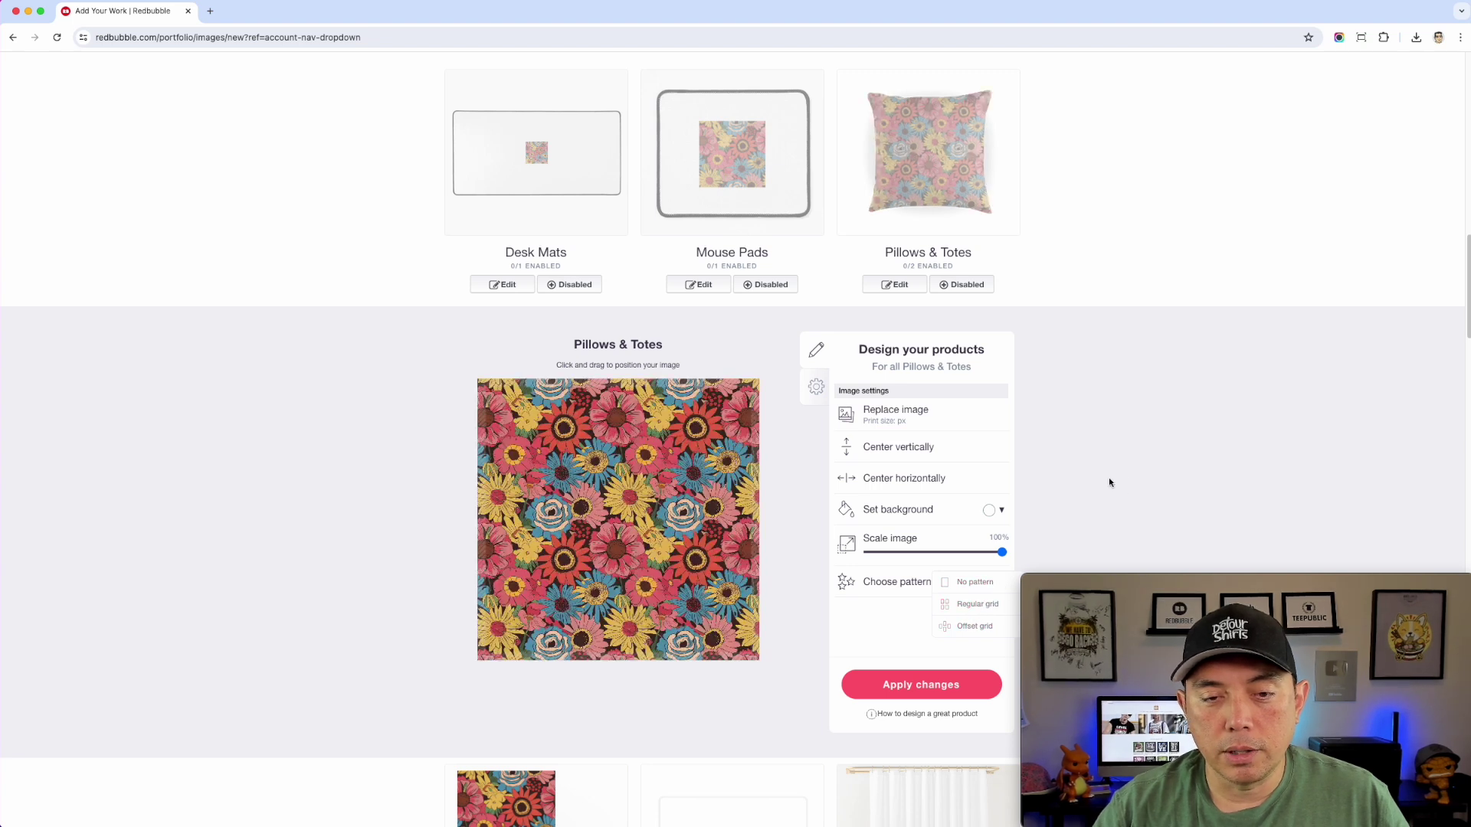
click(961, 285)
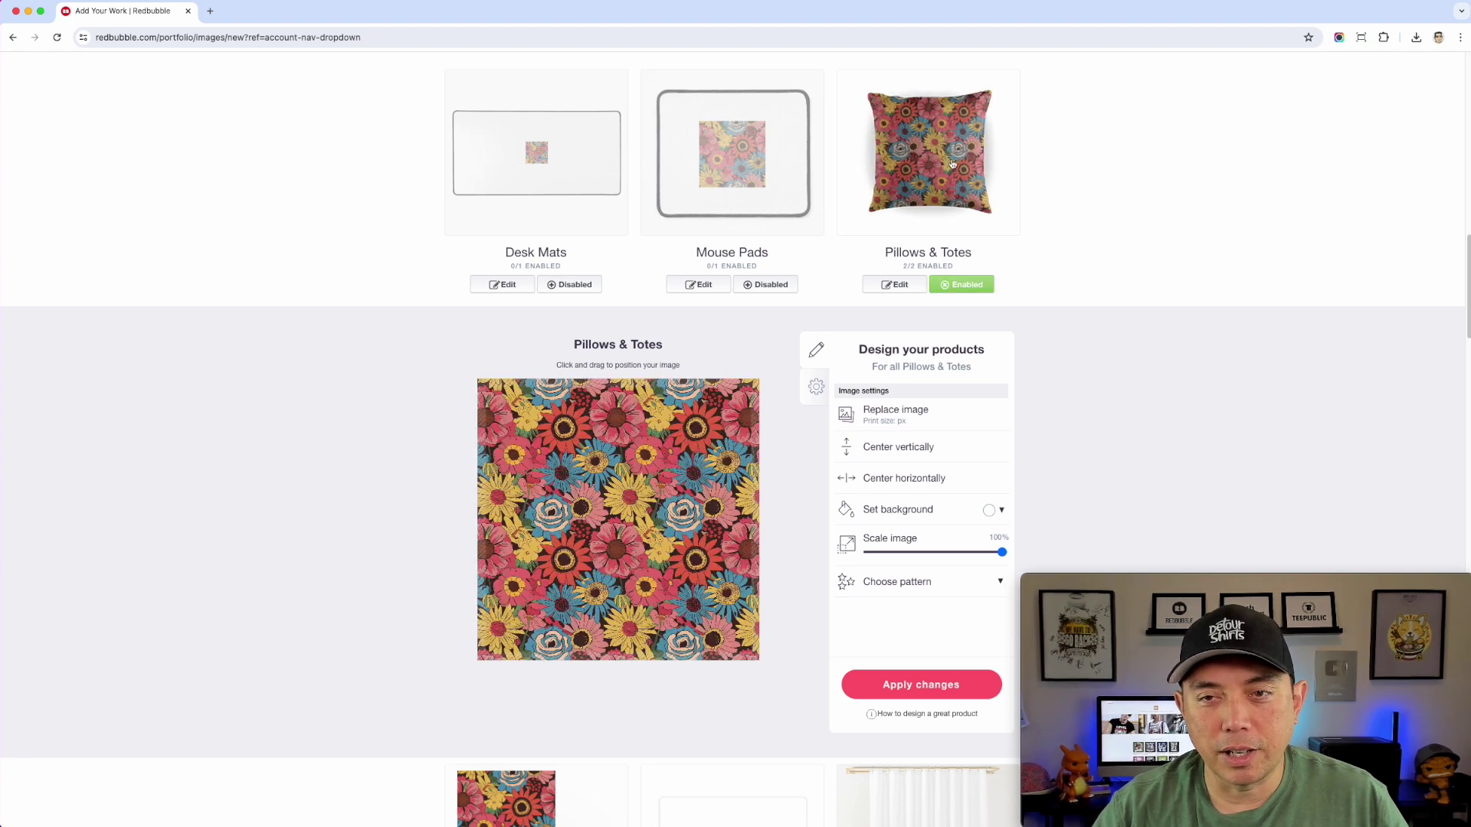
Step: Try the Offset grid pattern on Pillows & Totes and return to the Regular grid
scroll(901, 470, down, 1)
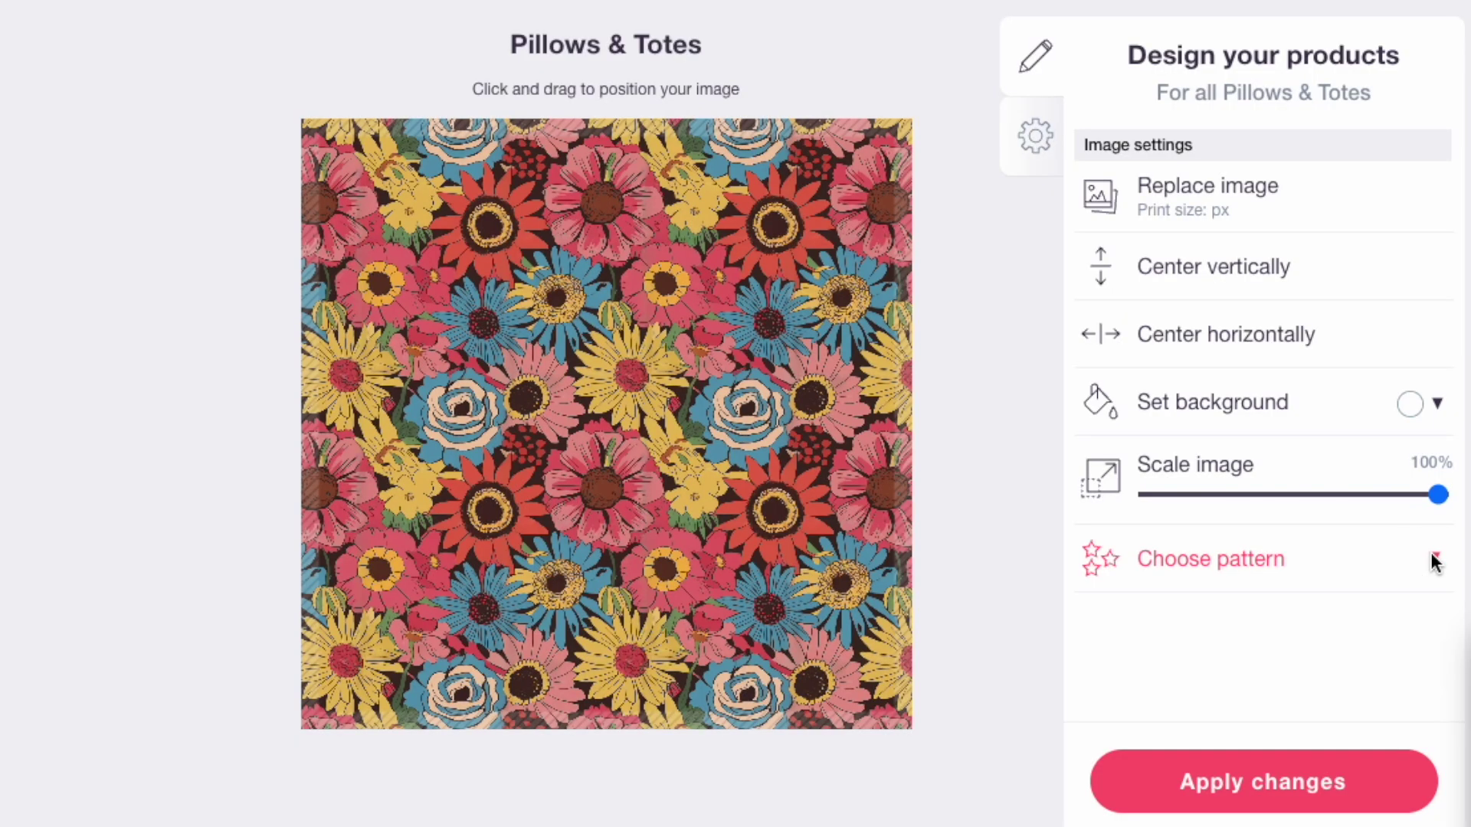
click(1435, 562)
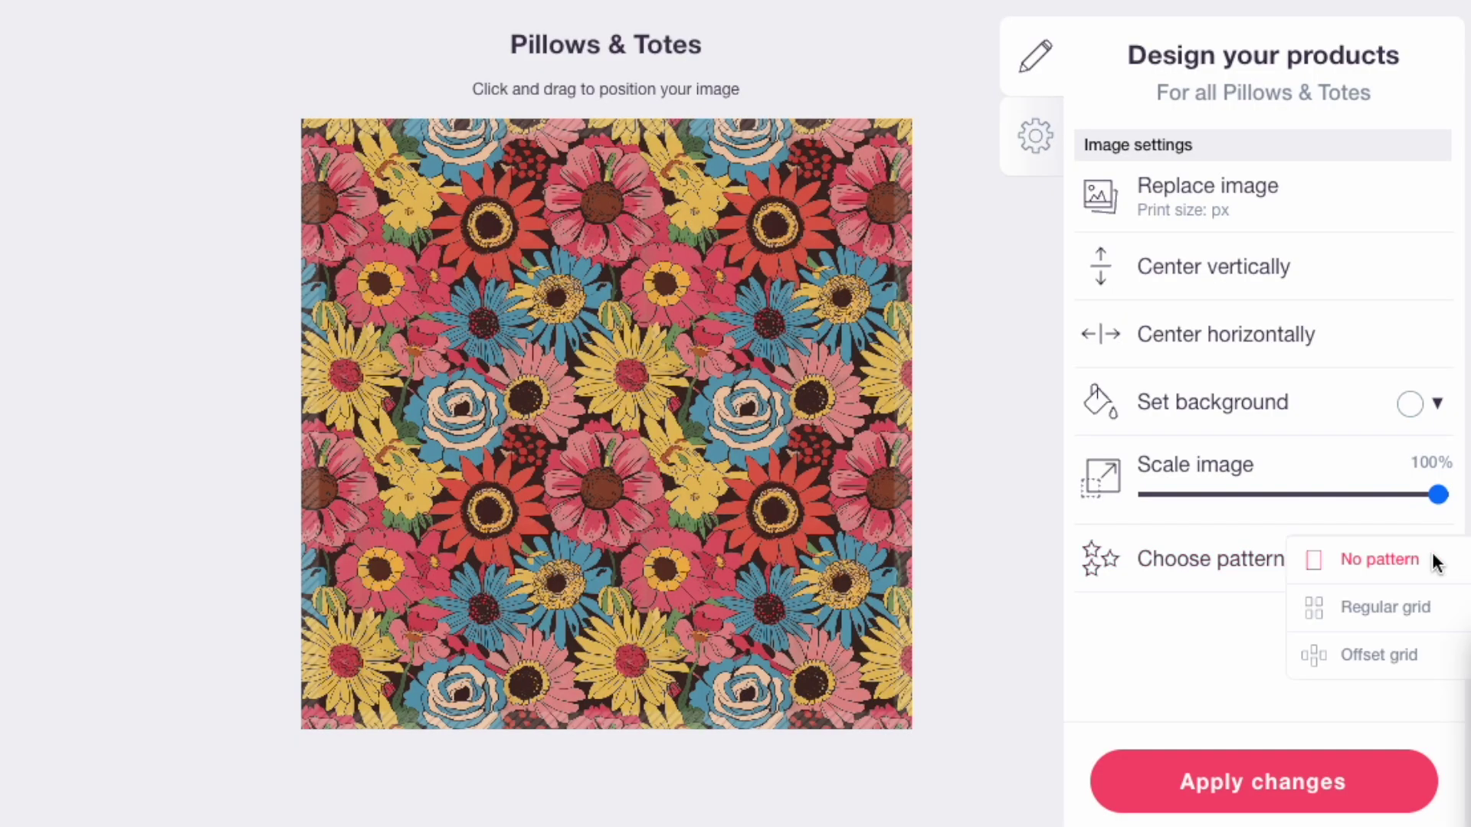
click(1388, 654)
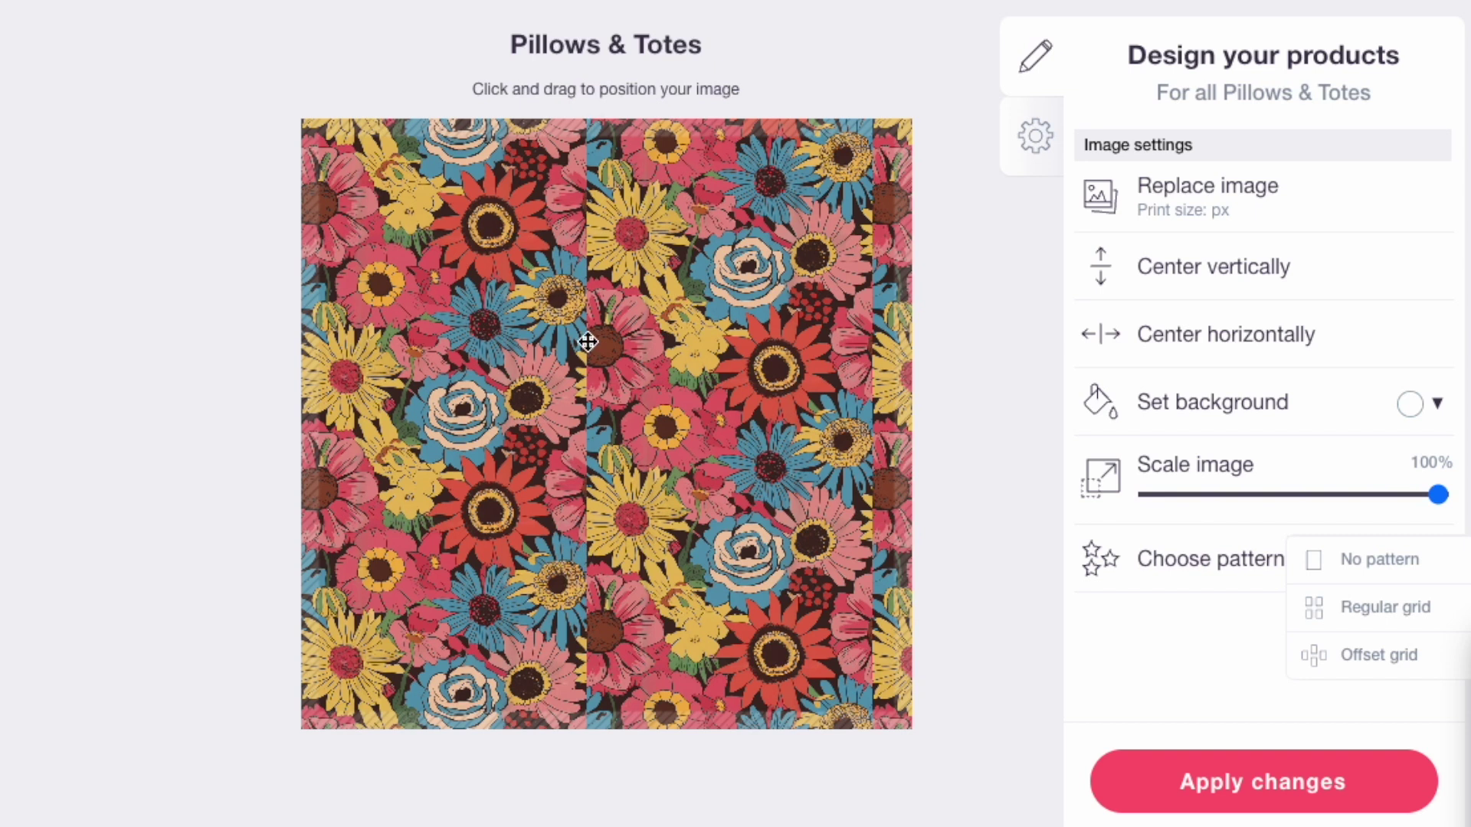
click(1387, 602)
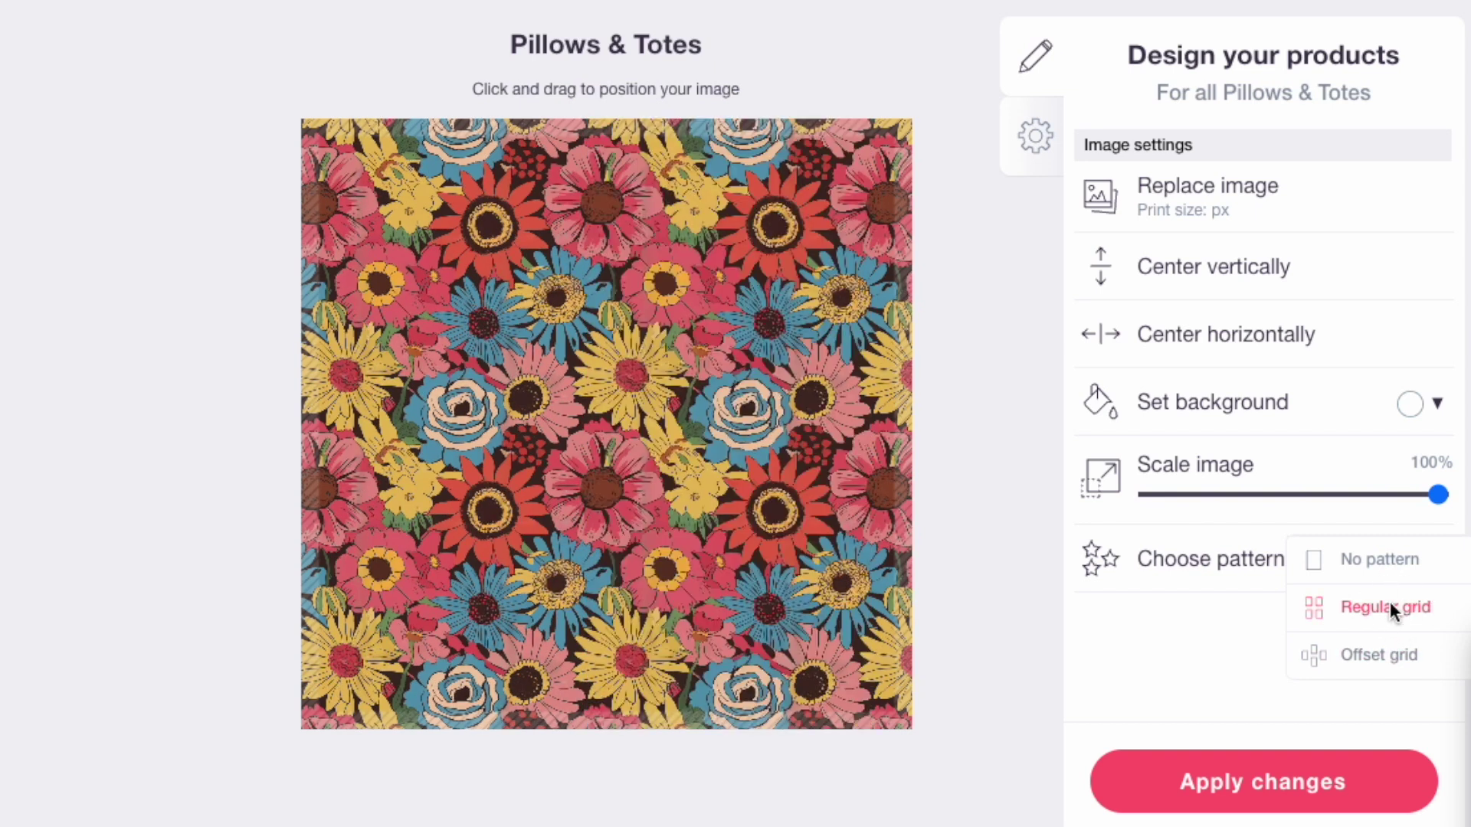
Step: Enable Duvets, Comforters & Shower Curtains and repeat the floral image as a Regular grid pattern at 100% scale
scroll(976, 366, down, 1)
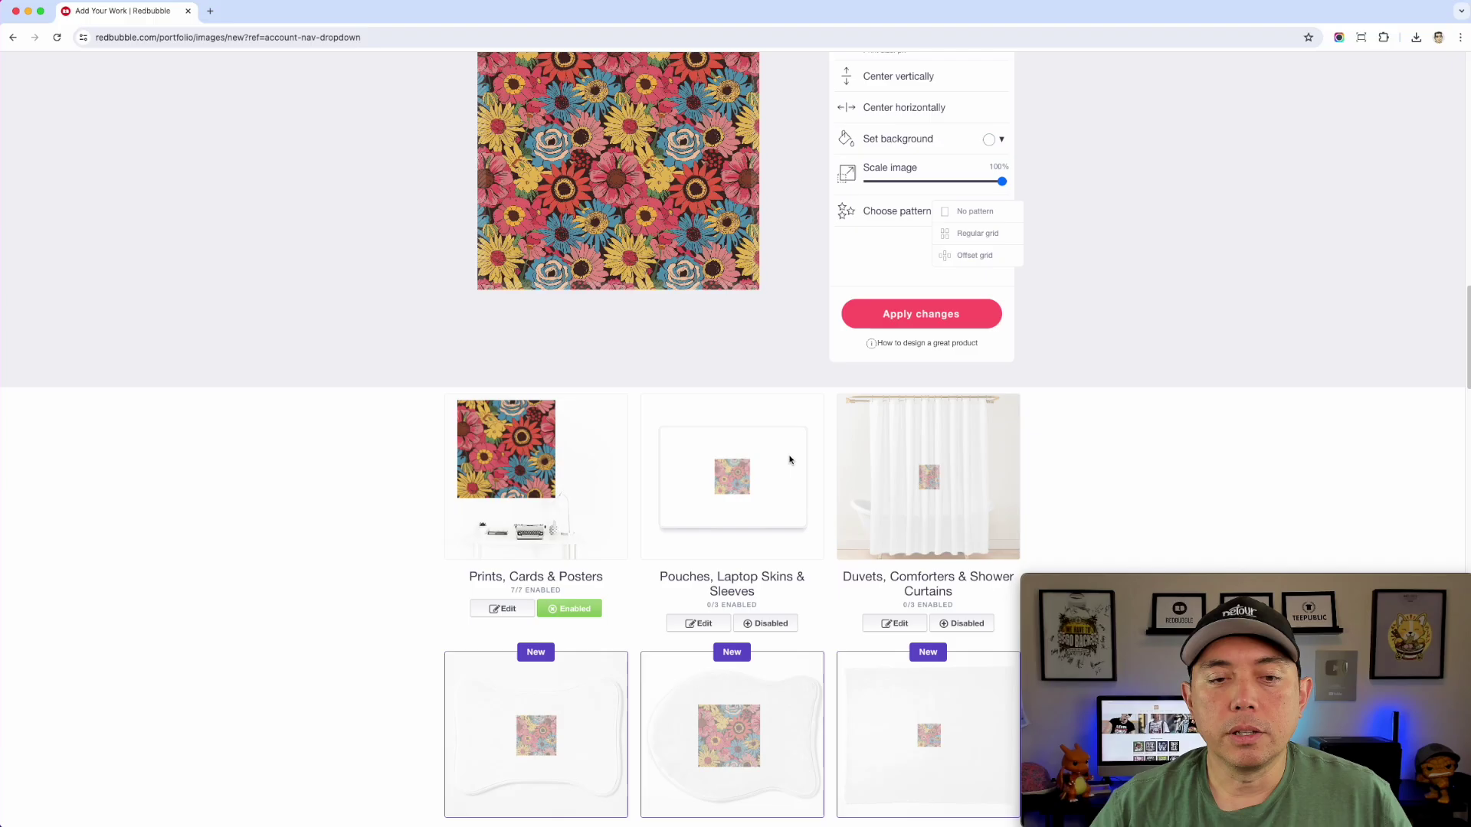
scroll(976, 366, down, 3)
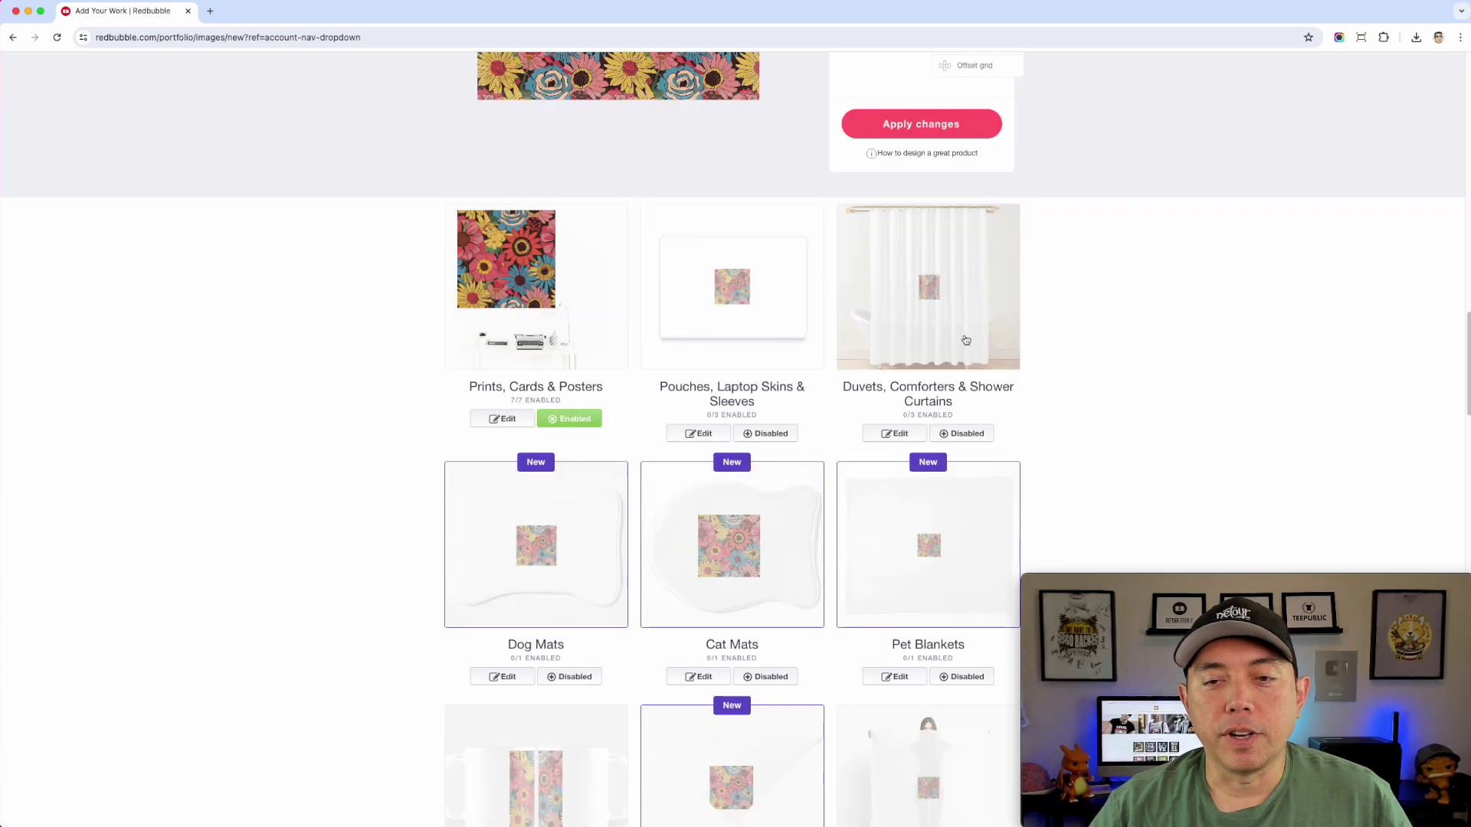
click(967, 433)
scroll(979, 360, down, 1)
scroll(966, 306, down, 2)
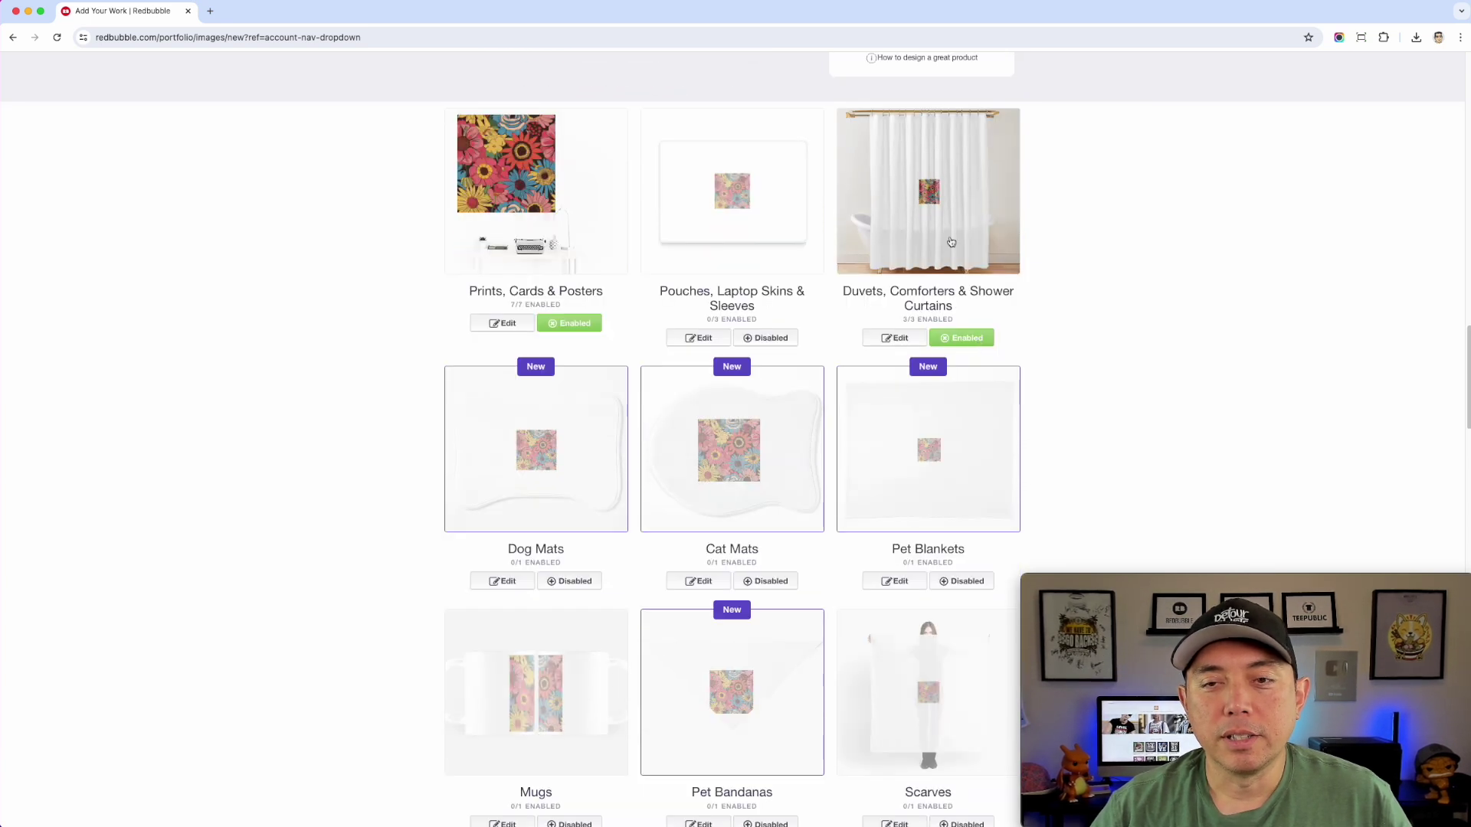
click(933, 222)
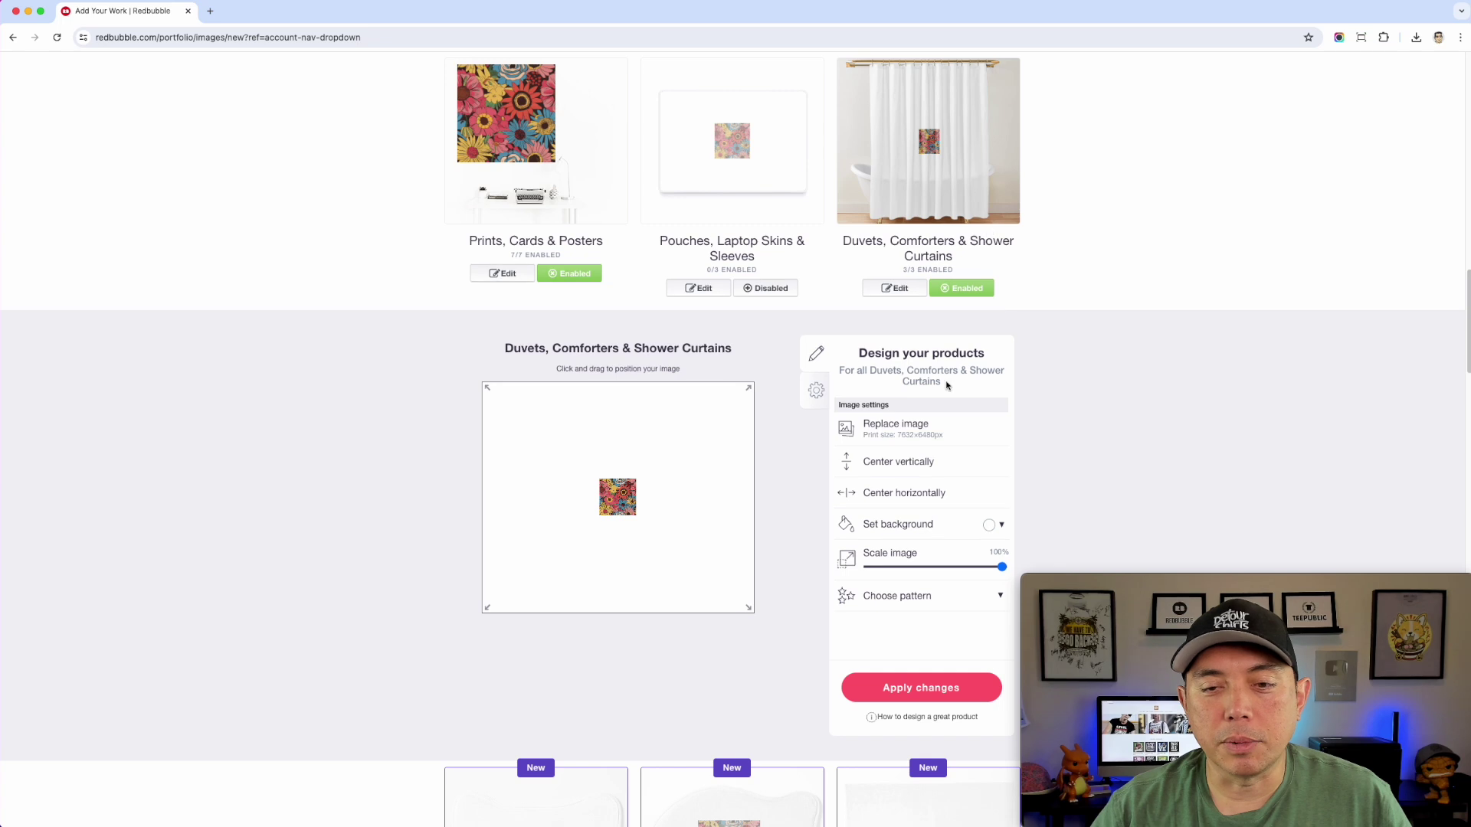
click(998, 596)
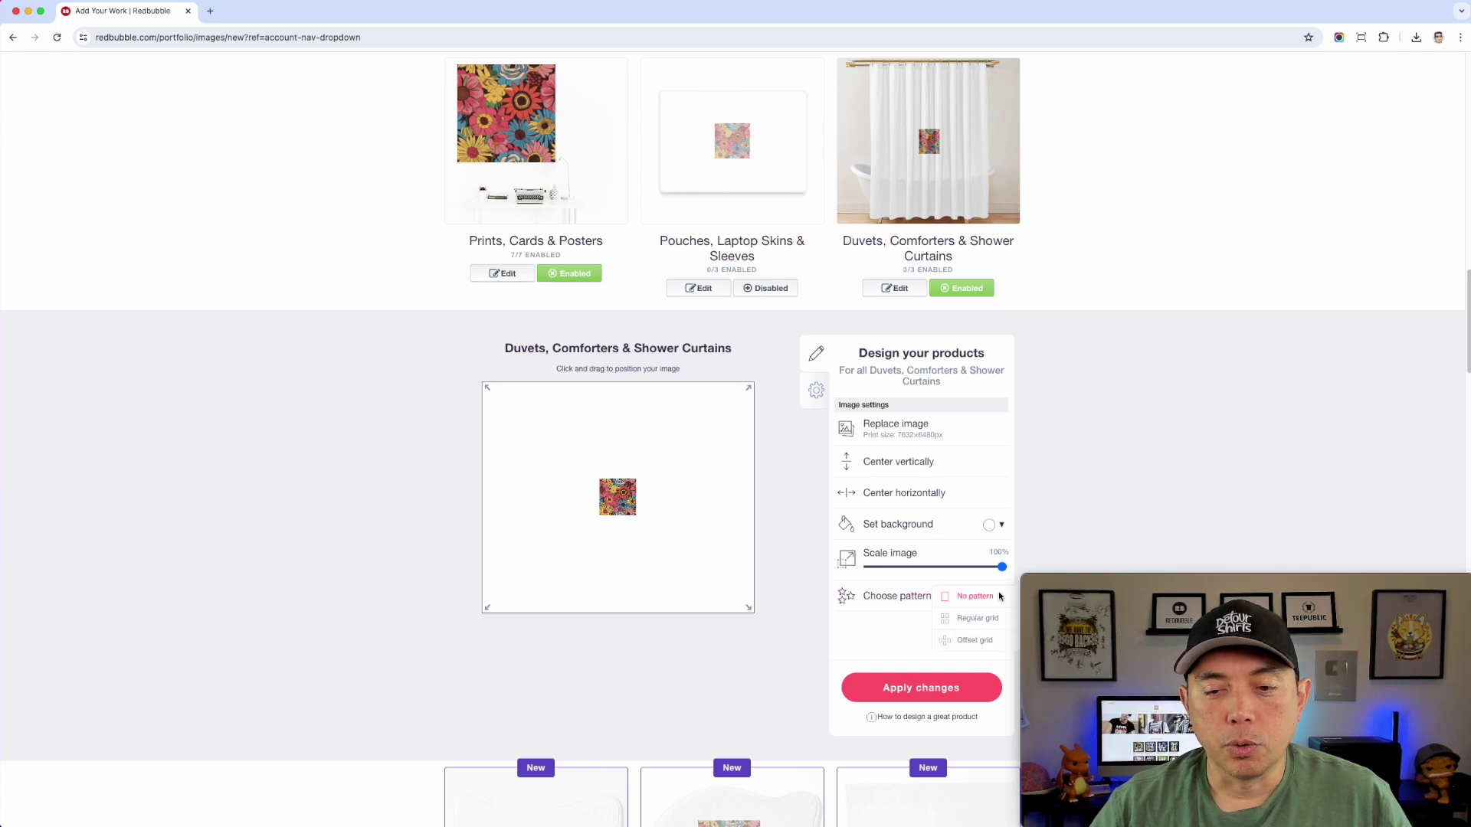
click(978, 618)
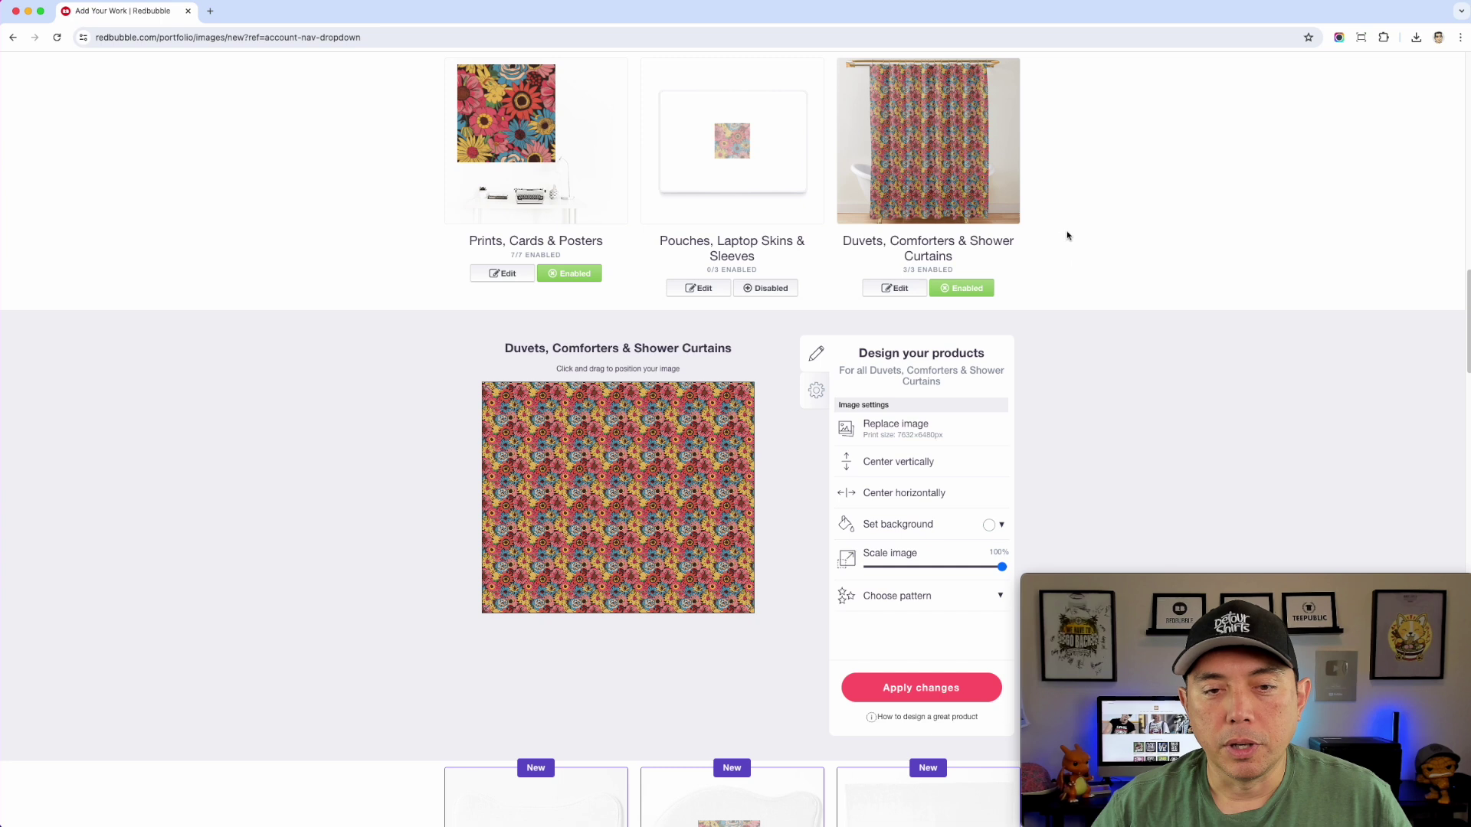
drag(1000, 568, 1102, 557)
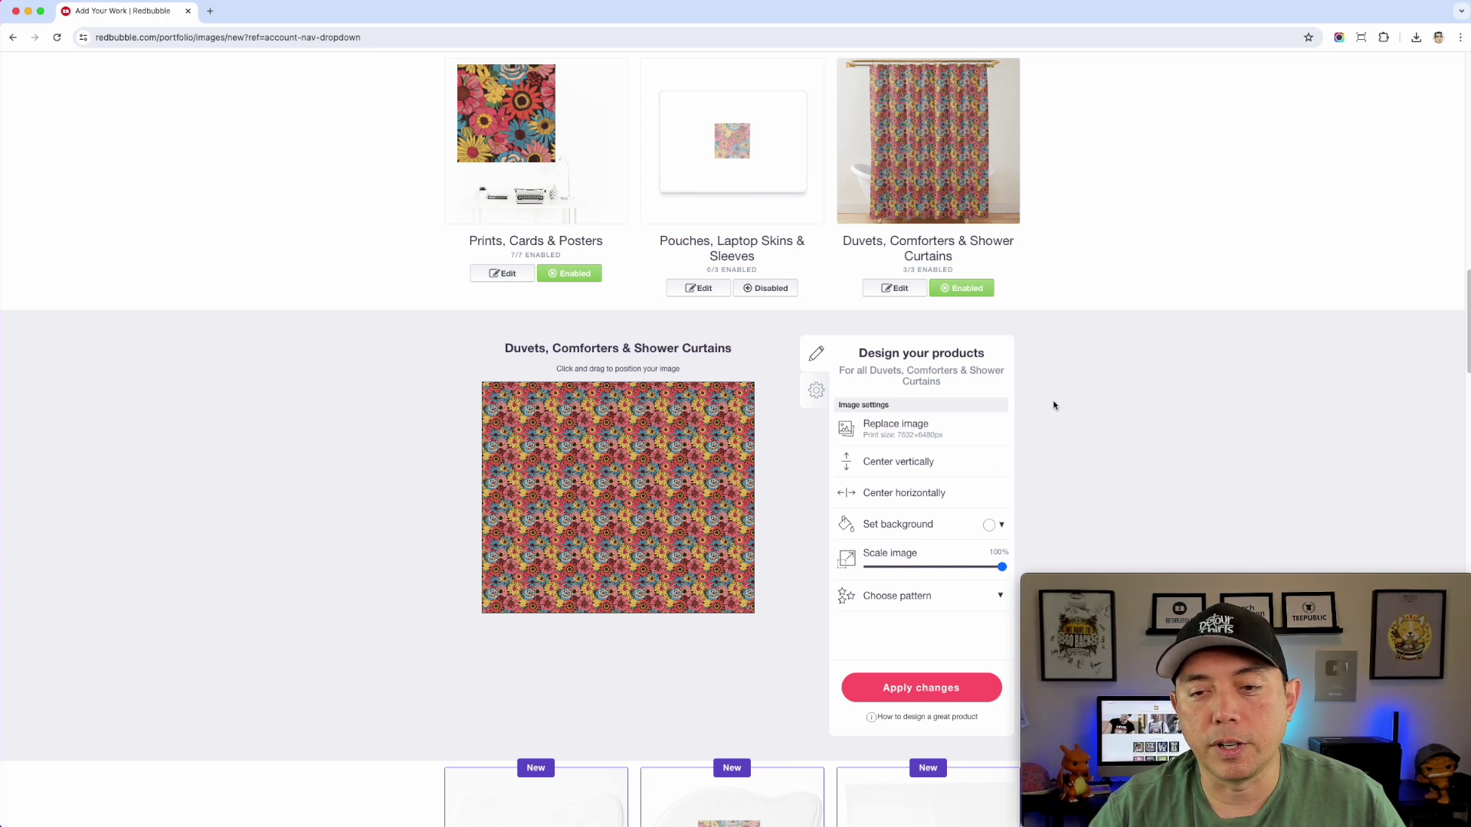
Step: Enable Cotton Tote Bags and repeat the floral image on them as a Regular grid pattern
scroll(974, 522, down, 7)
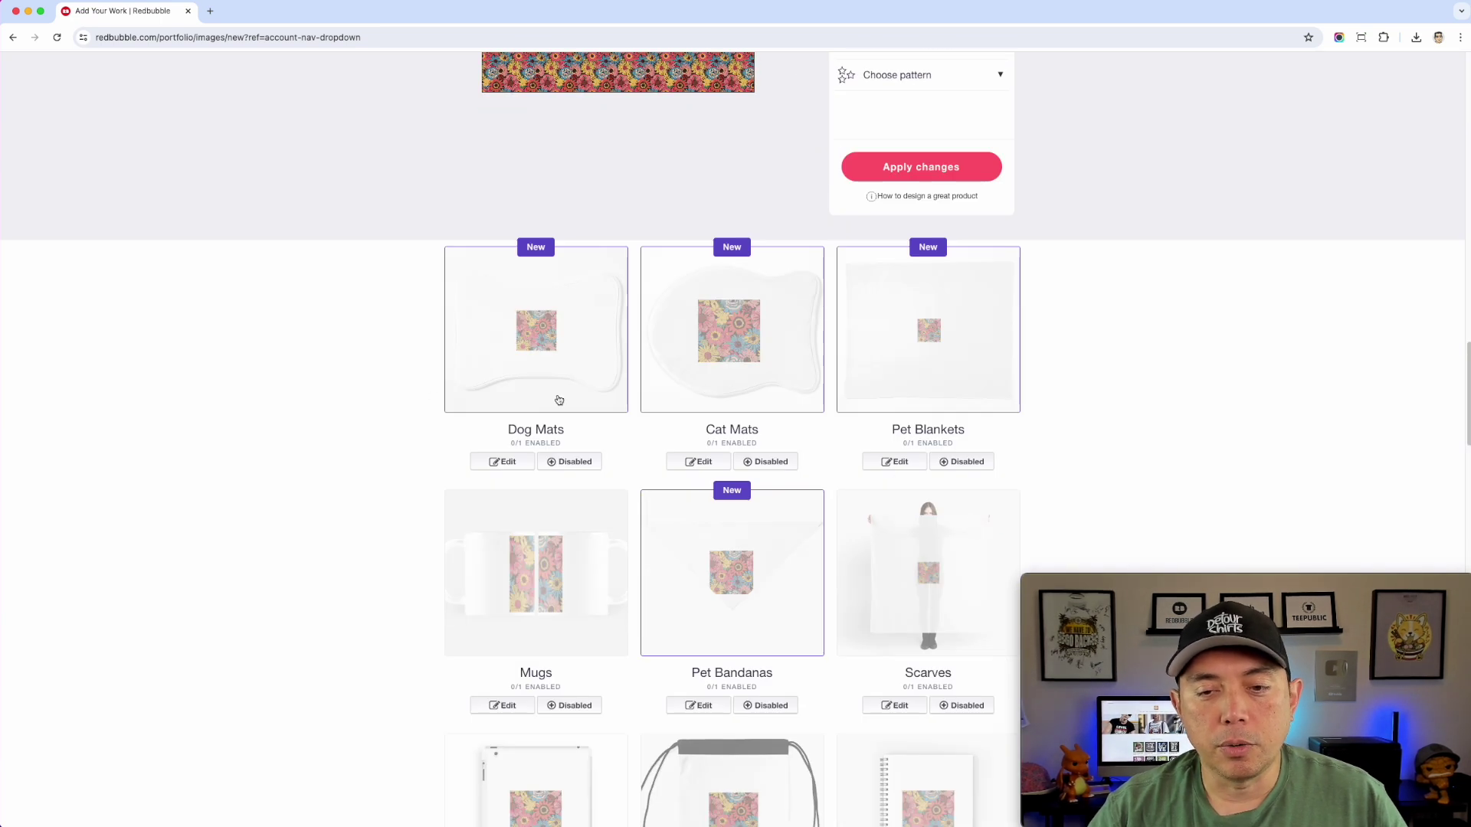
scroll(559, 399, down, 6)
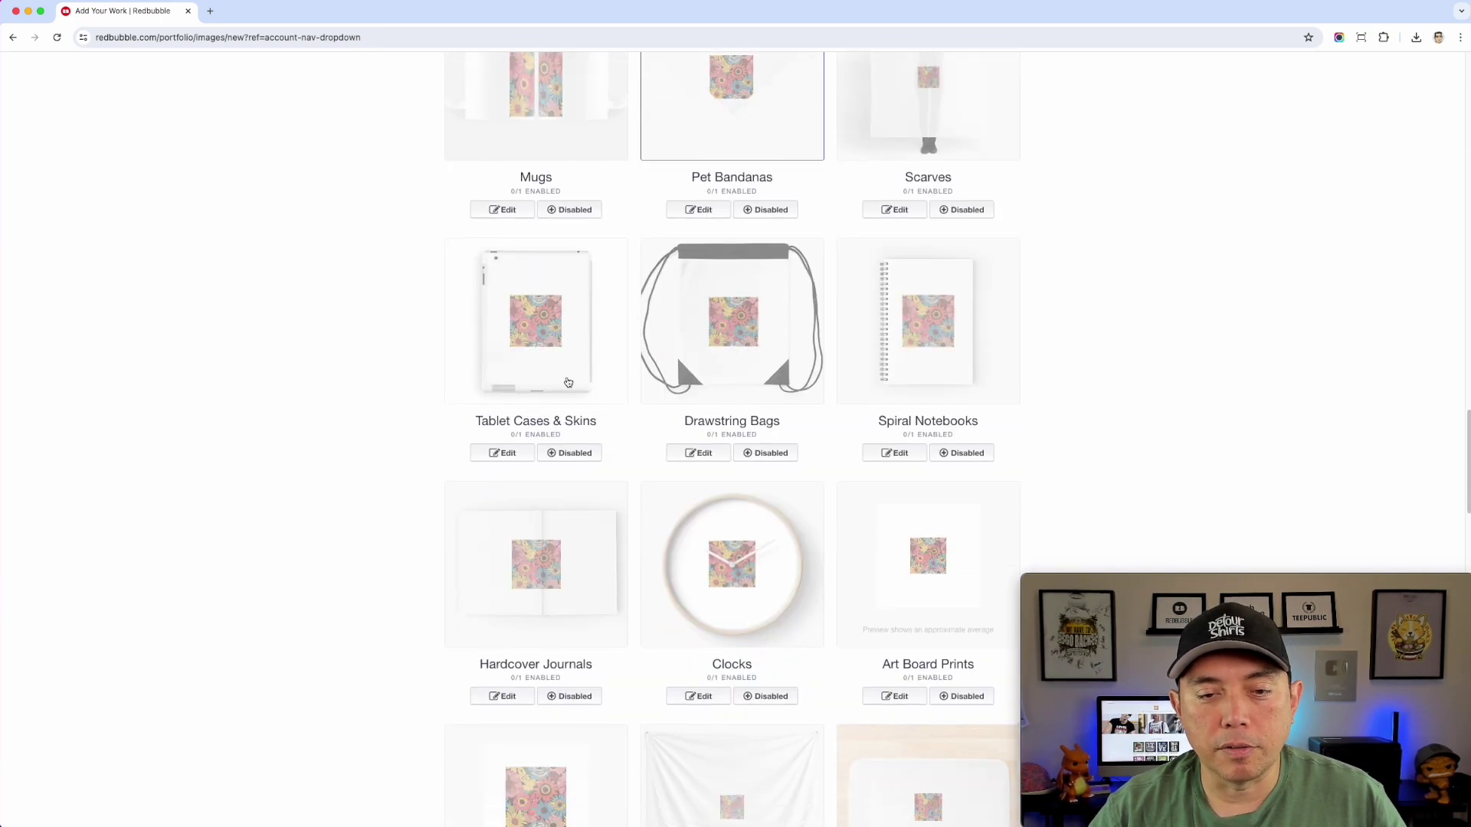
scroll(569, 382, down, 5)
scroll(856, 328, down, 2)
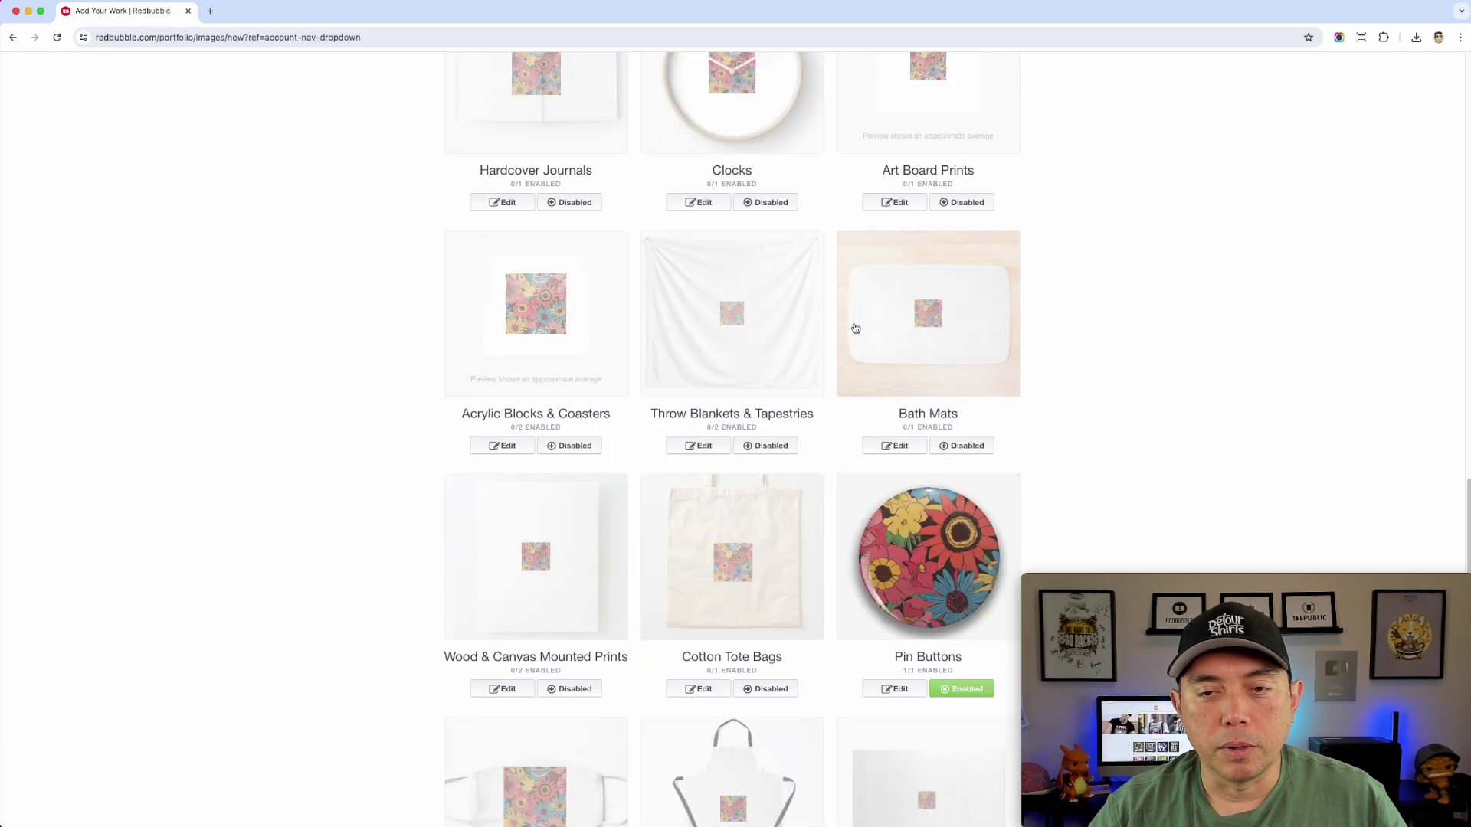
scroll(856, 328, down, 4)
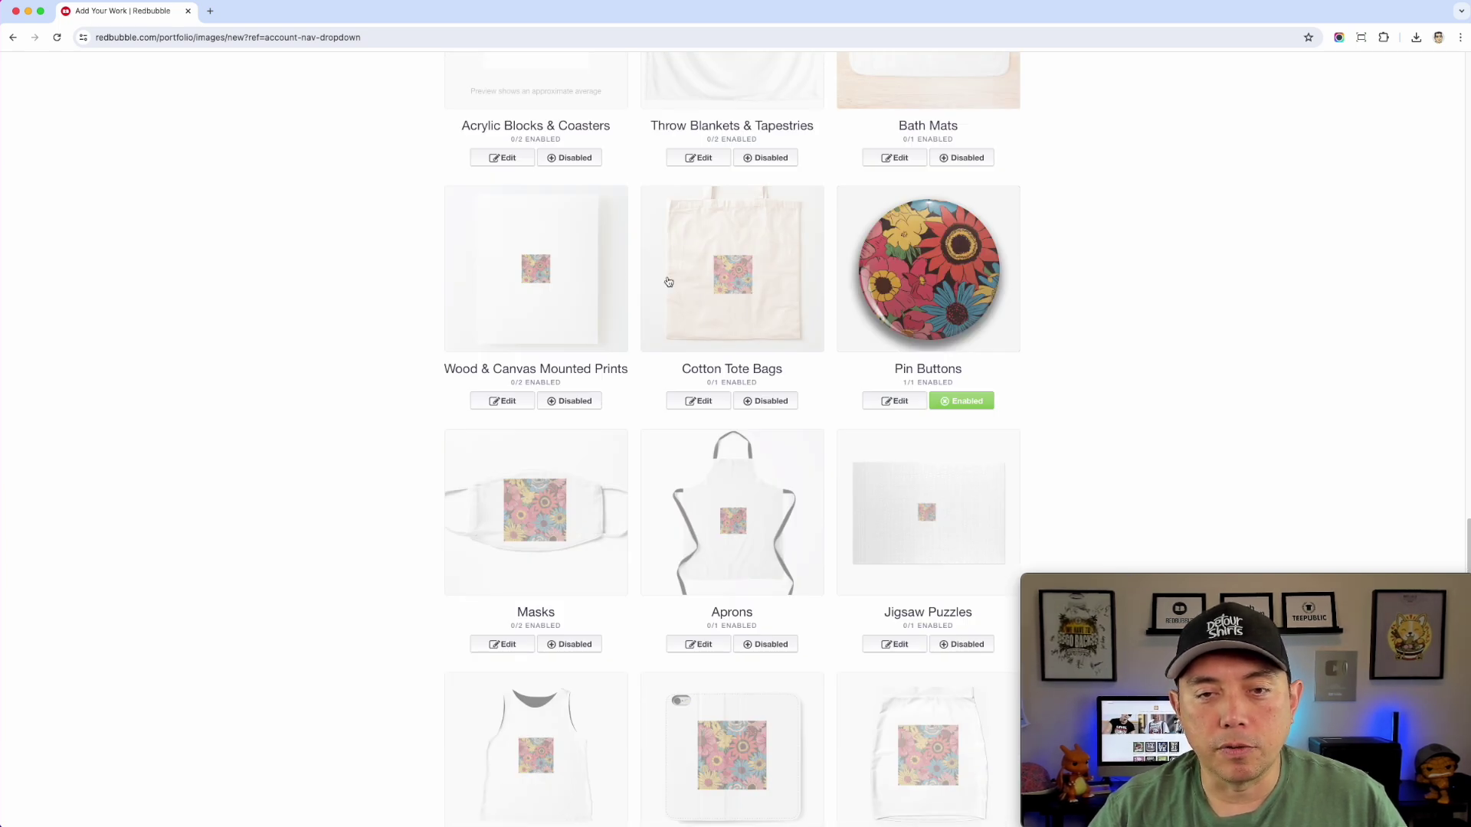
click(767, 399)
click(727, 397)
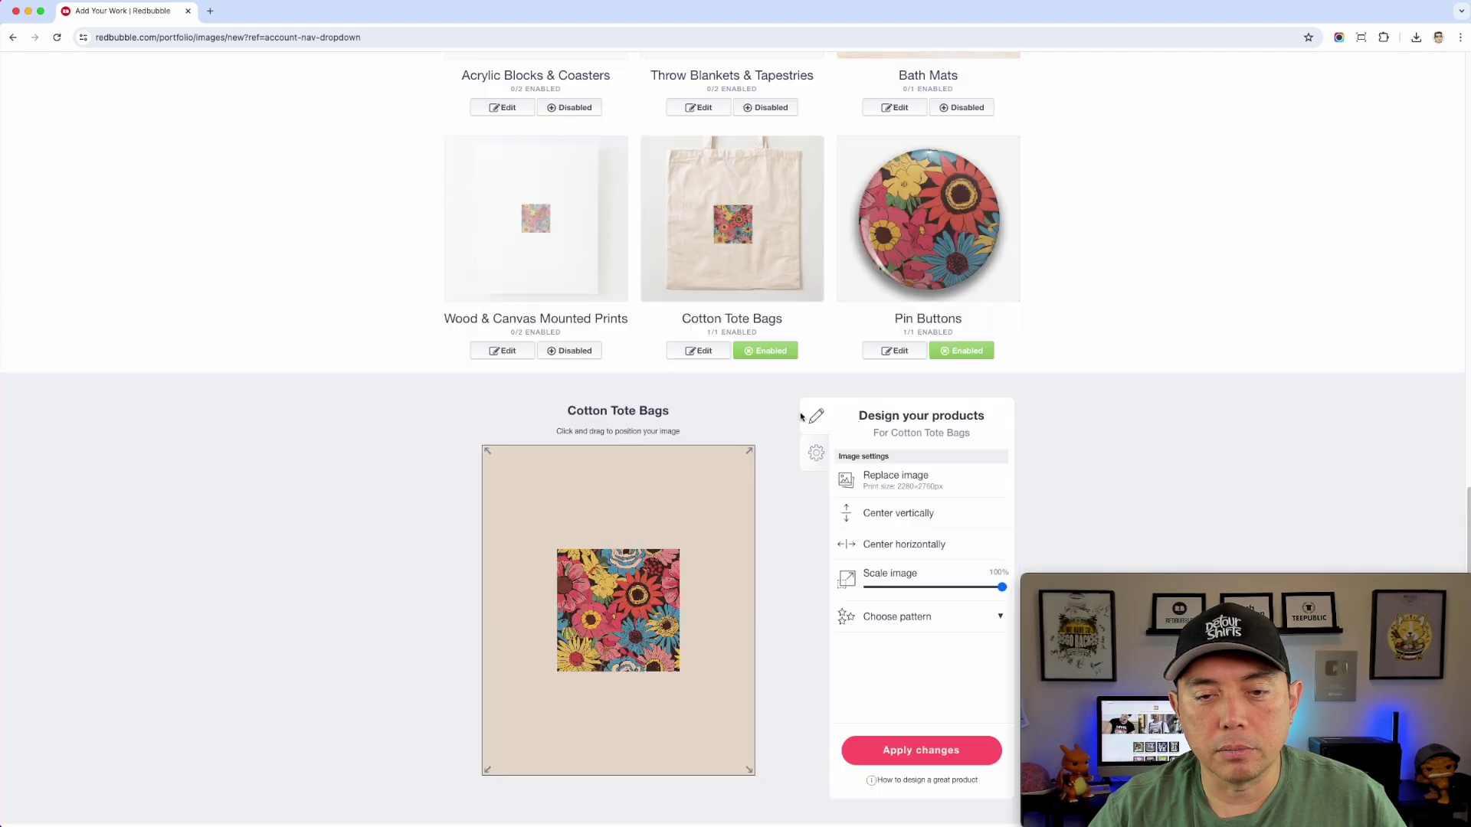
scroll(865, 448, down, 8)
scroll(953, 337, up, 6)
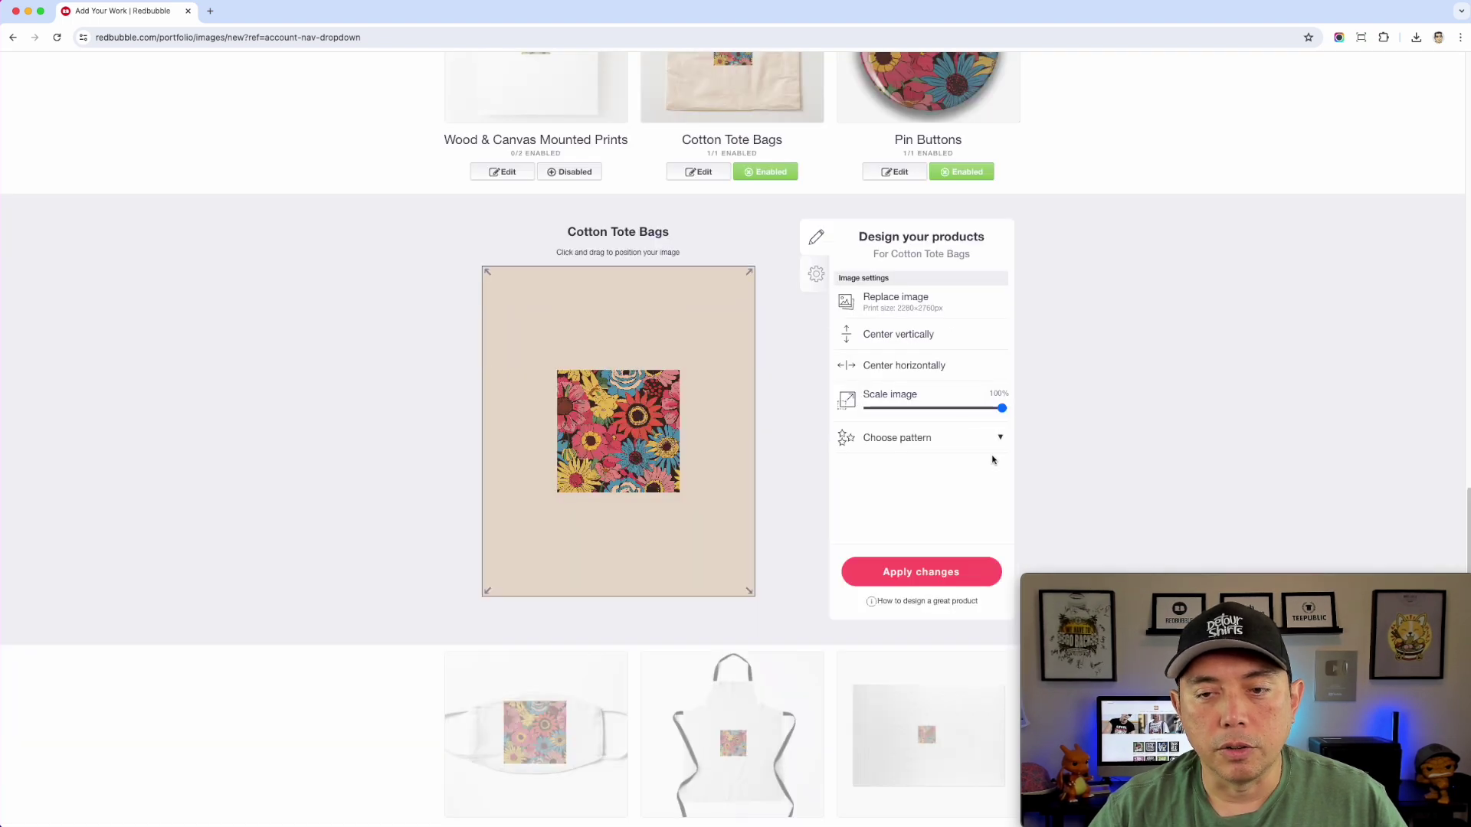
click(1000, 438)
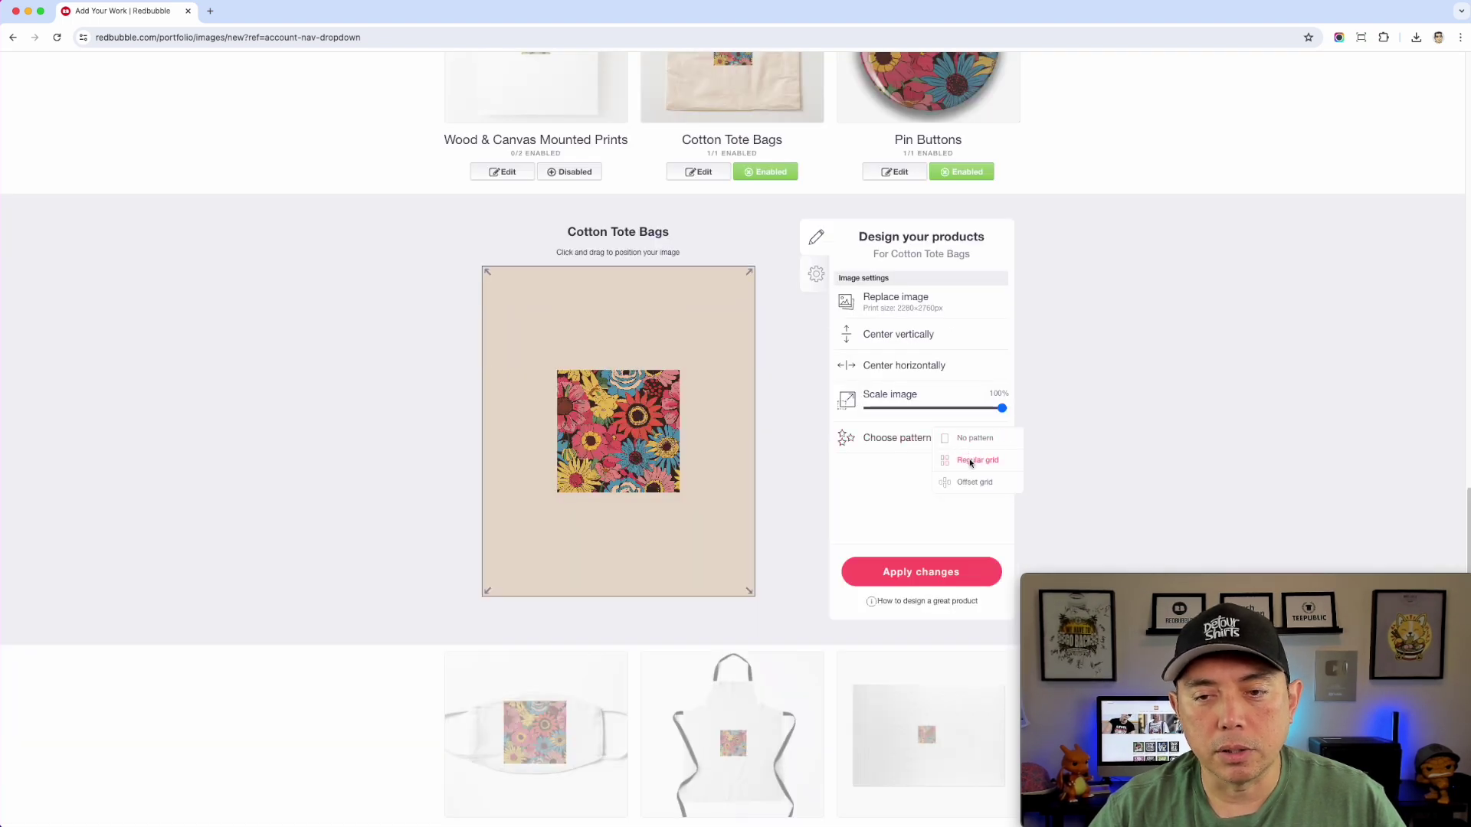
click(970, 461)
scroll(854, 418, up, 3)
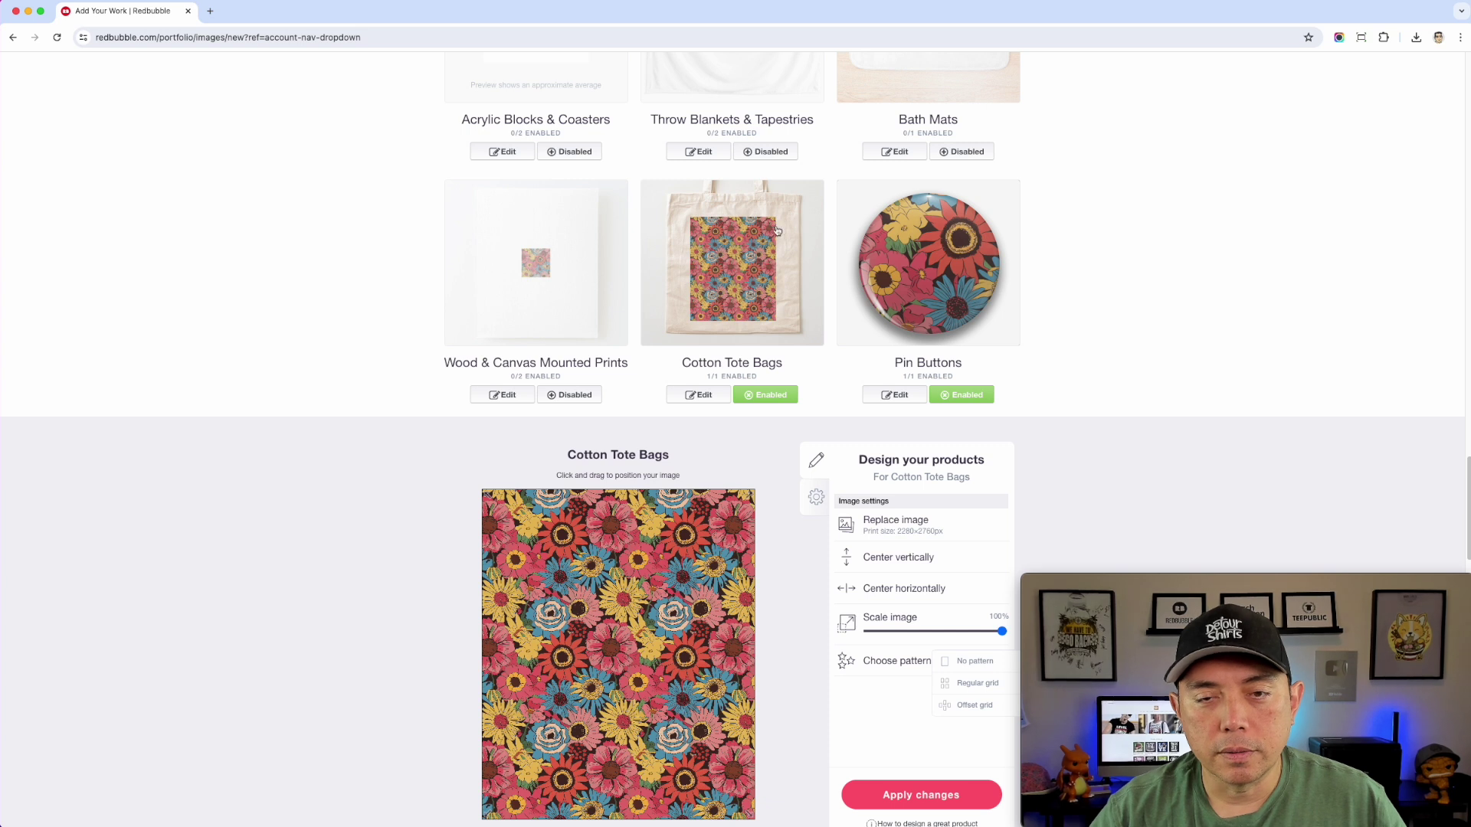
Step: Edit the Aprons design and repeat the floral image as a Regular grid pattern
scroll(747, 301, down, 9)
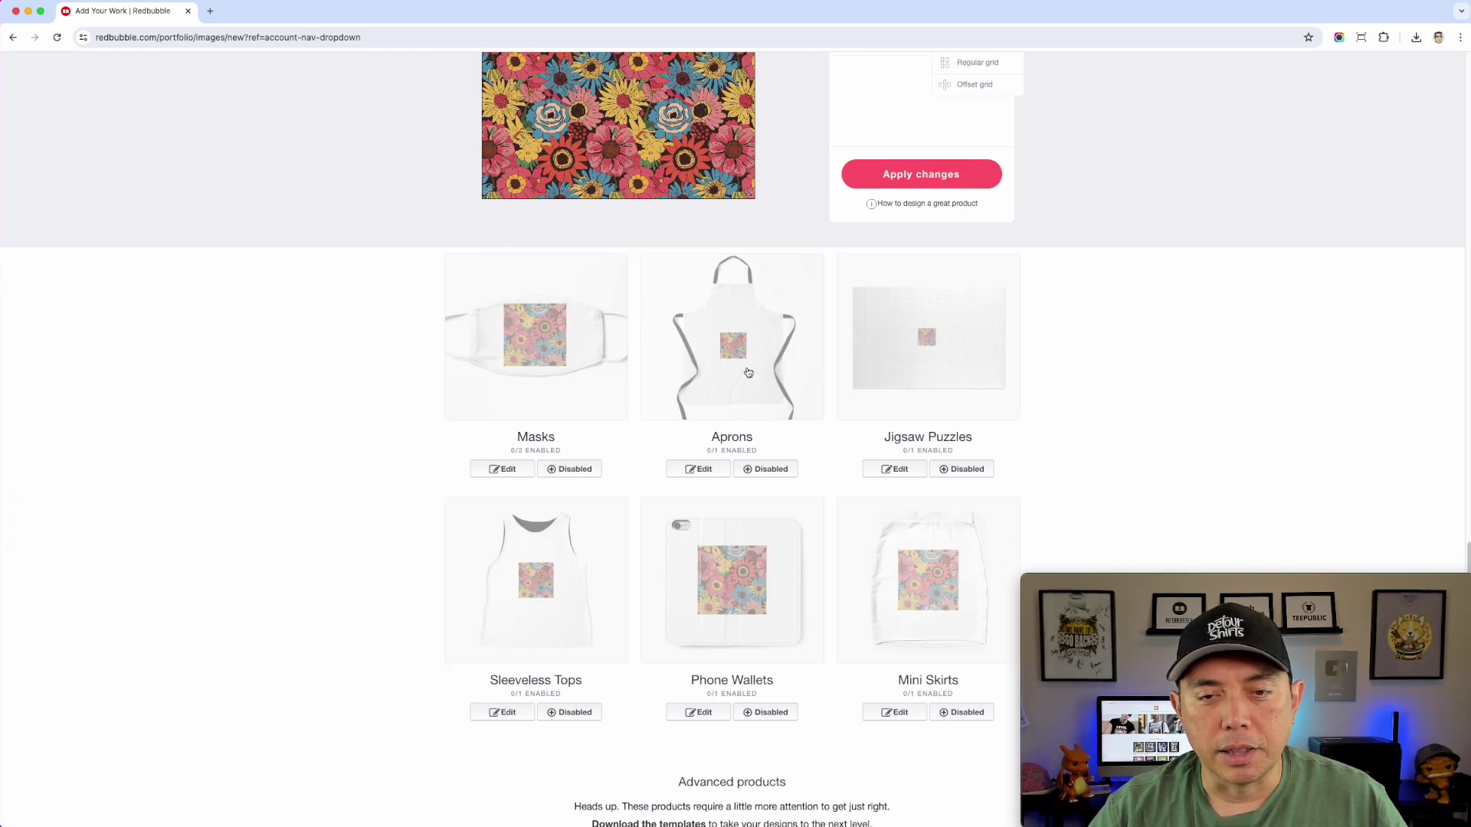
click(738, 398)
scroll(811, 338, down, 5)
scroll(807, 280, up, 2)
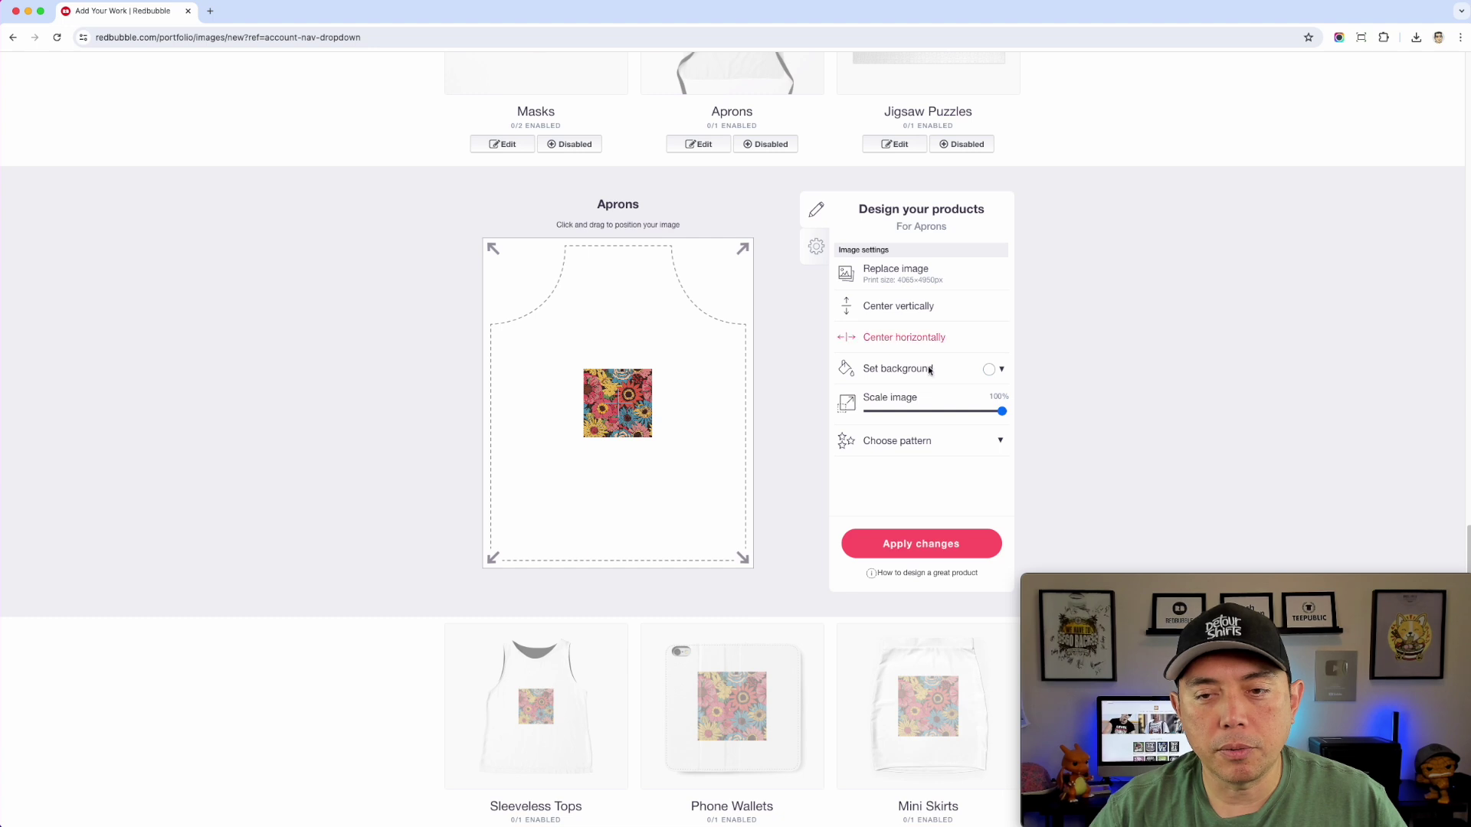
click(989, 443)
click(979, 463)
scroll(926, 440, up, 5)
Step: Enable Duffle Bags under the advanced products and repeat the floral image as a Regular grid pattern
scroll(894, 420, down, 7)
scroll(894, 421, down, 9)
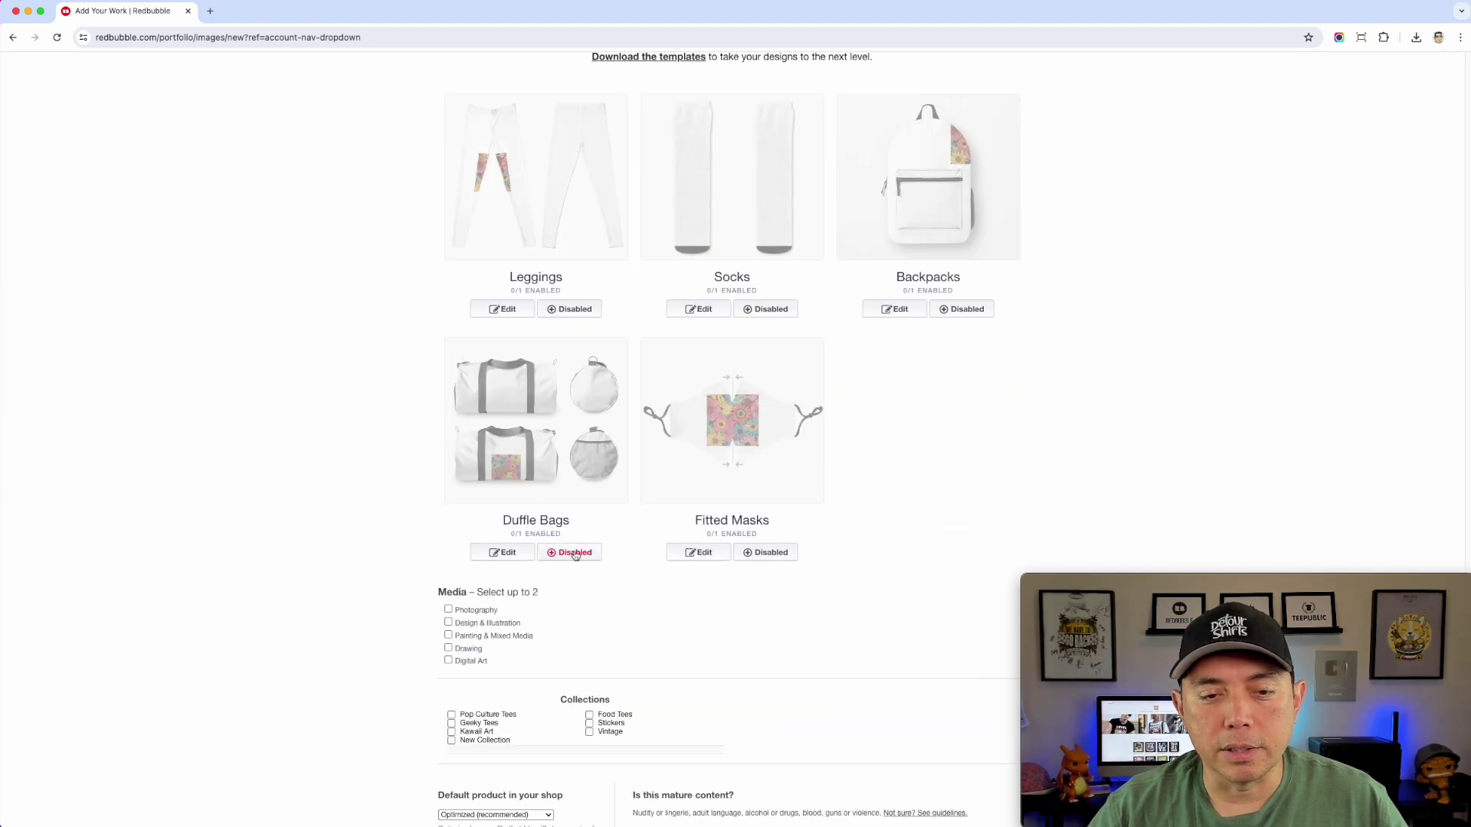
click(575, 553)
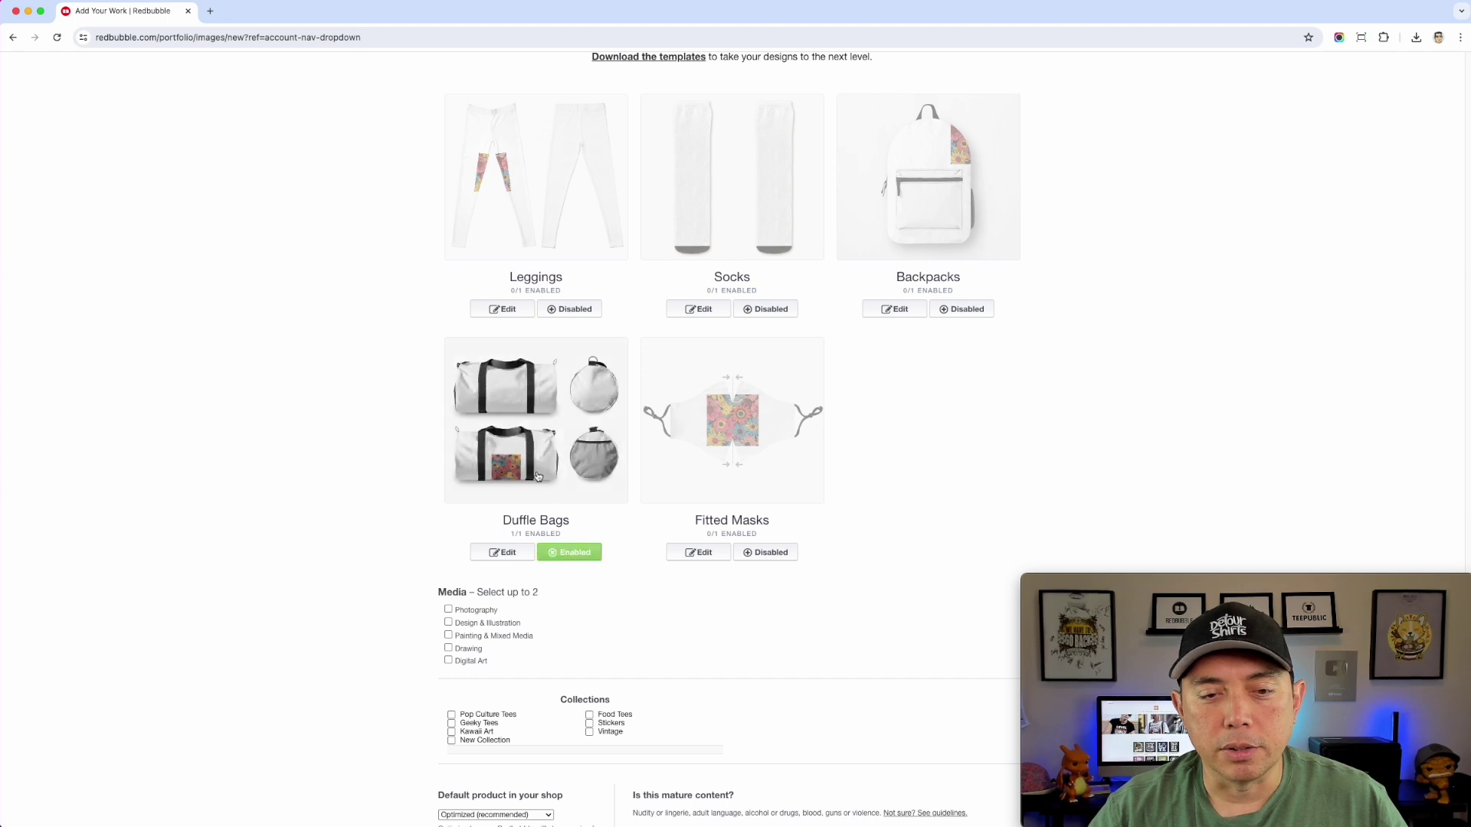
click(505, 553)
scroll(877, 555, down, 6)
click(995, 351)
click(980, 372)
scroll(944, 383, up, 5)
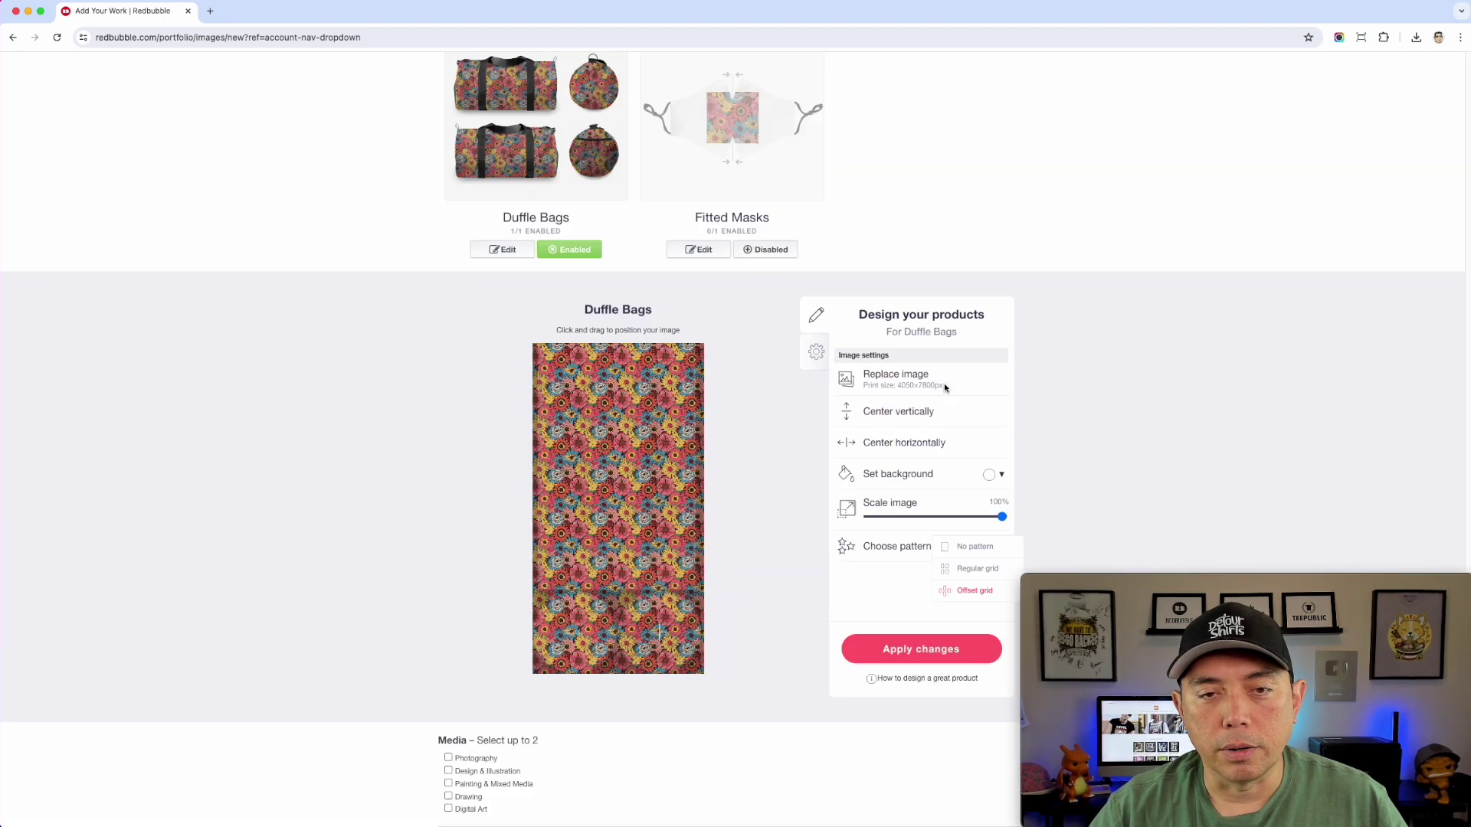
Step: Edit the Backpacks design, repeat the floral image as a Regular grid pattern and enable the product
scroll(689, 276, up, 2)
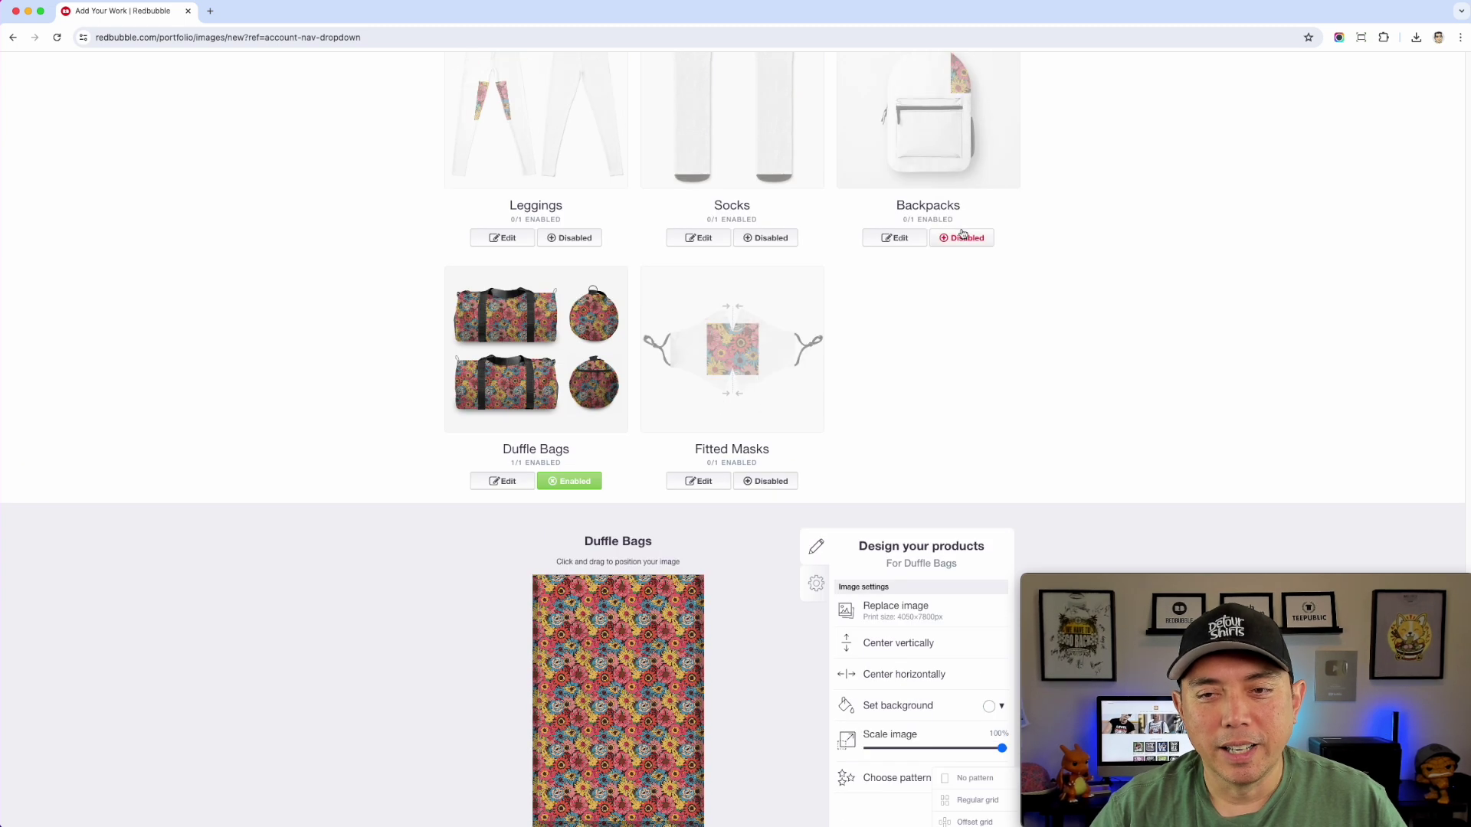
click(890, 238)
click(1001, 536)
click(980, 560)
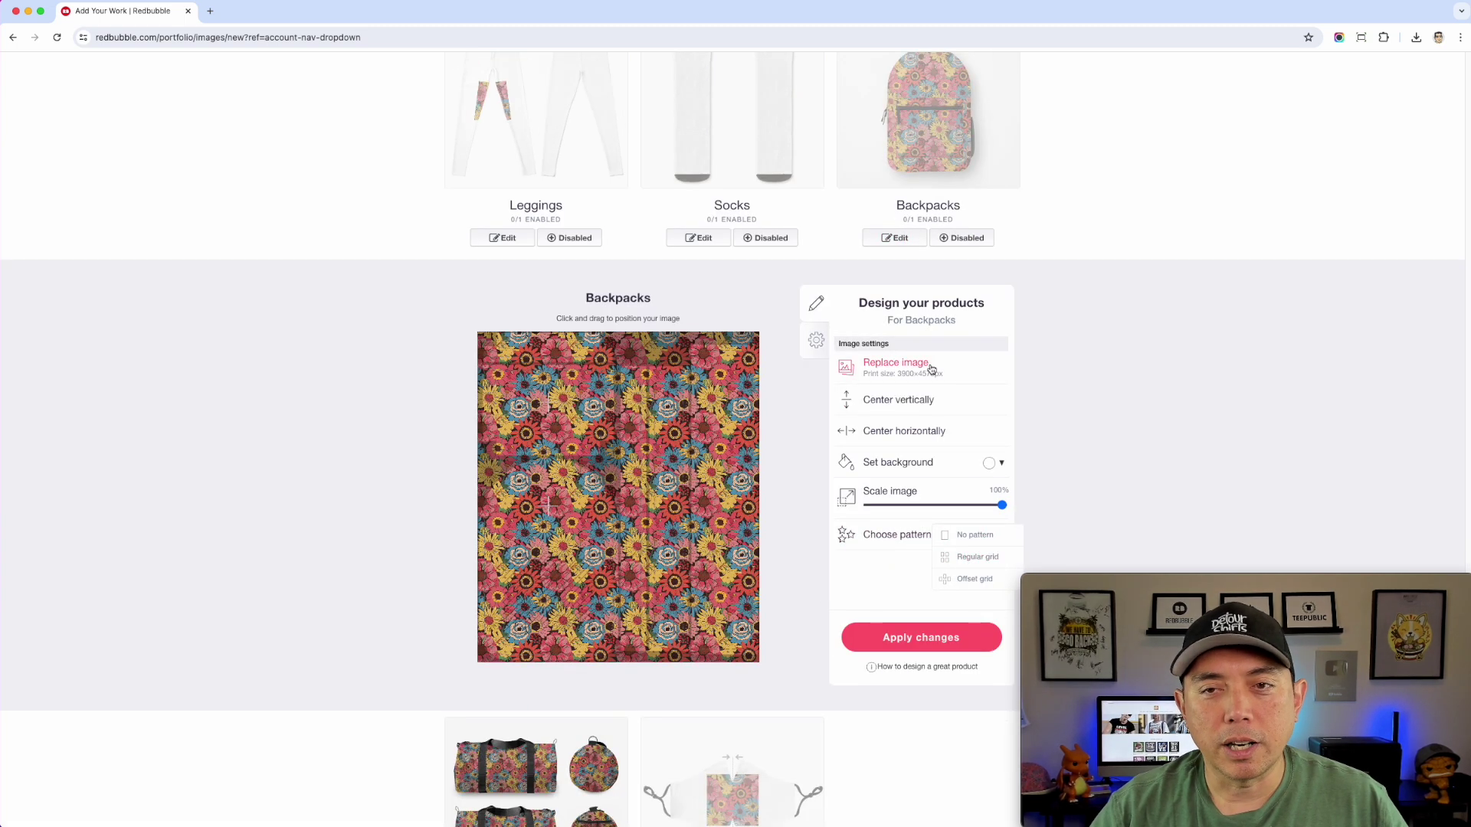
scroll(931, 370, up, 3)
click(964, 403)
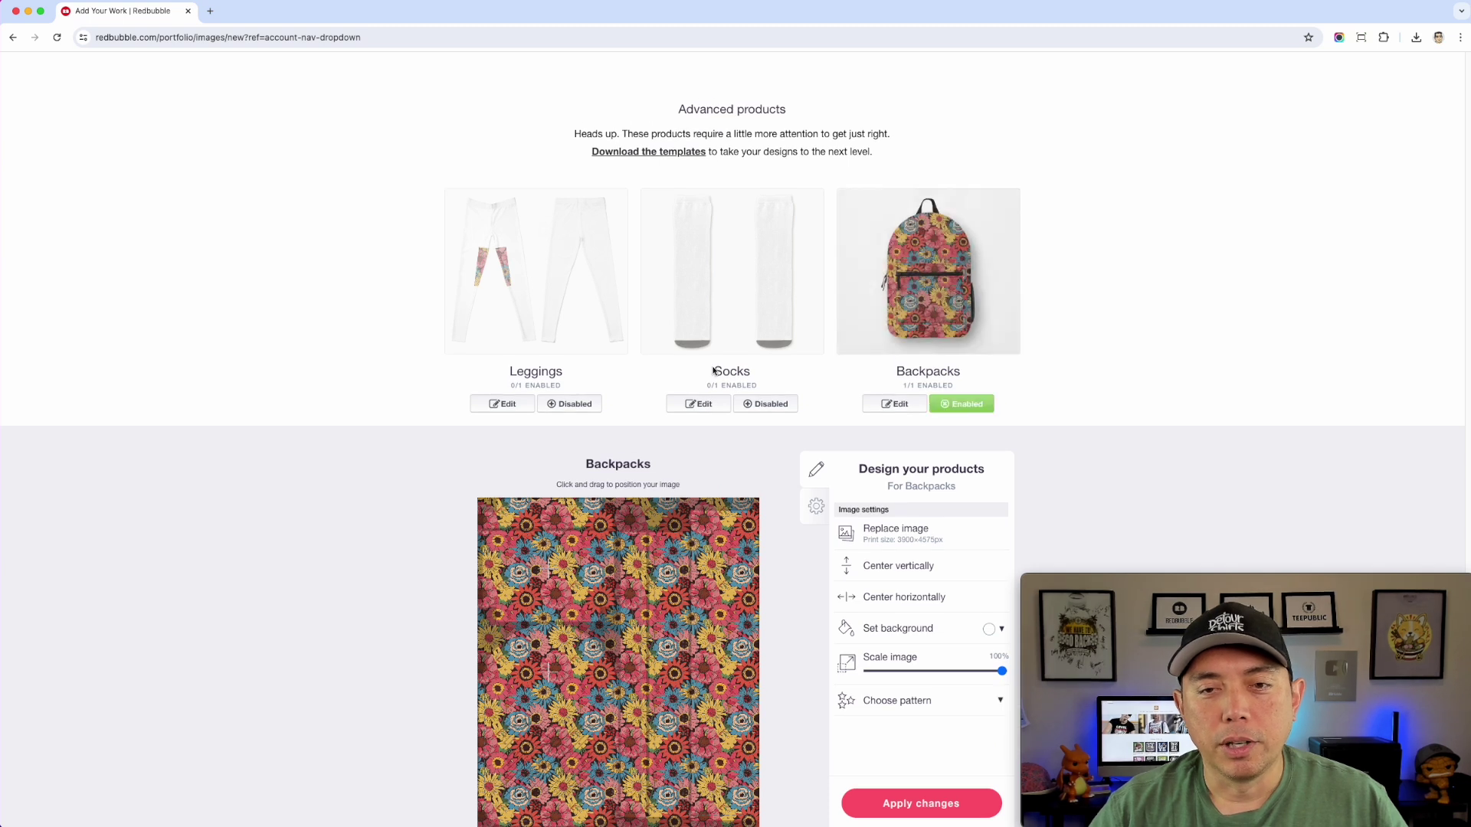
scroll(779, 427, down, 2)
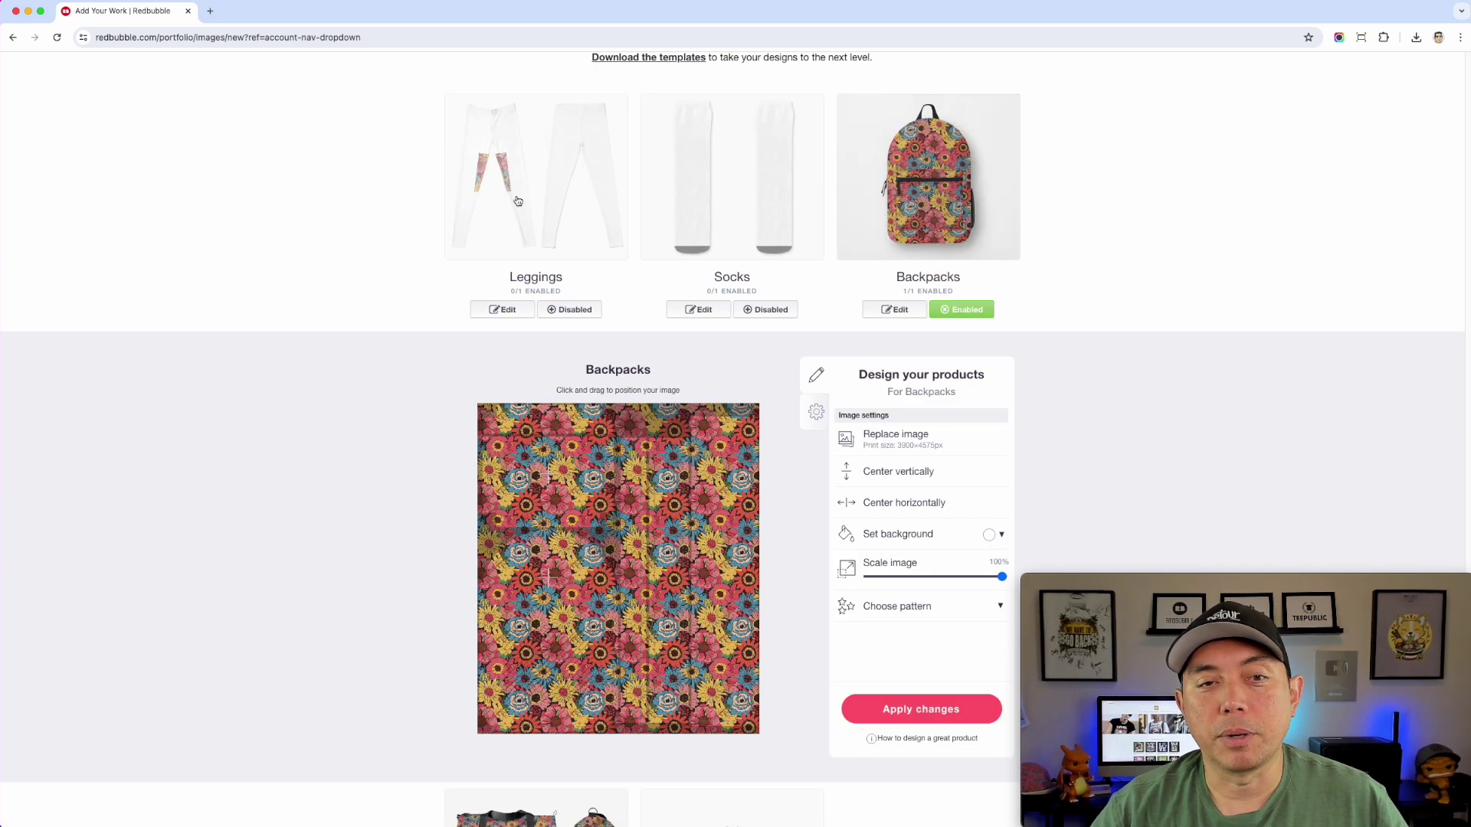
scroll(529, 225, up, 1)
scroll(806, 348, up, 10)
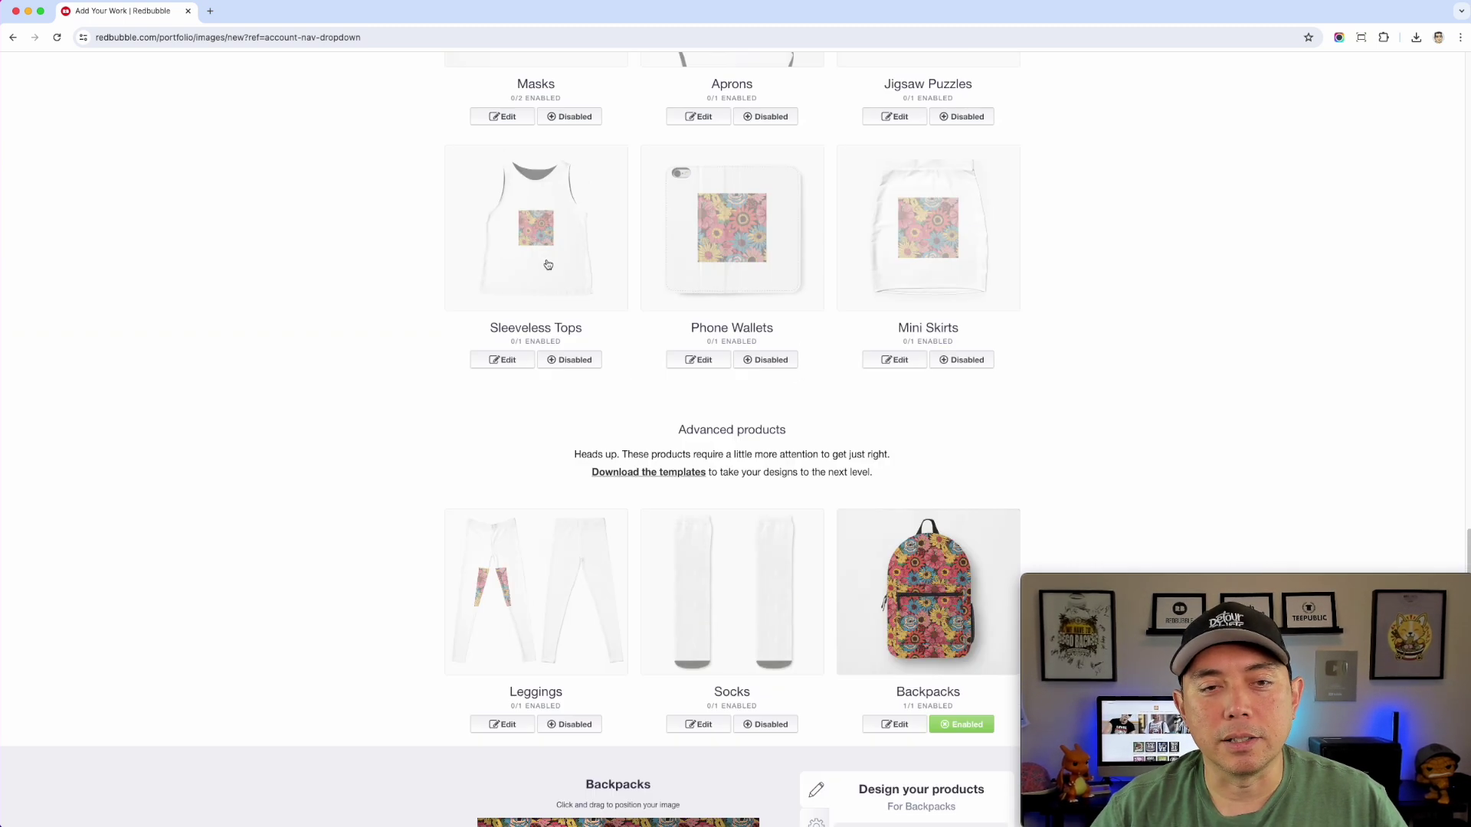
scroll(710, 391, up, 20)
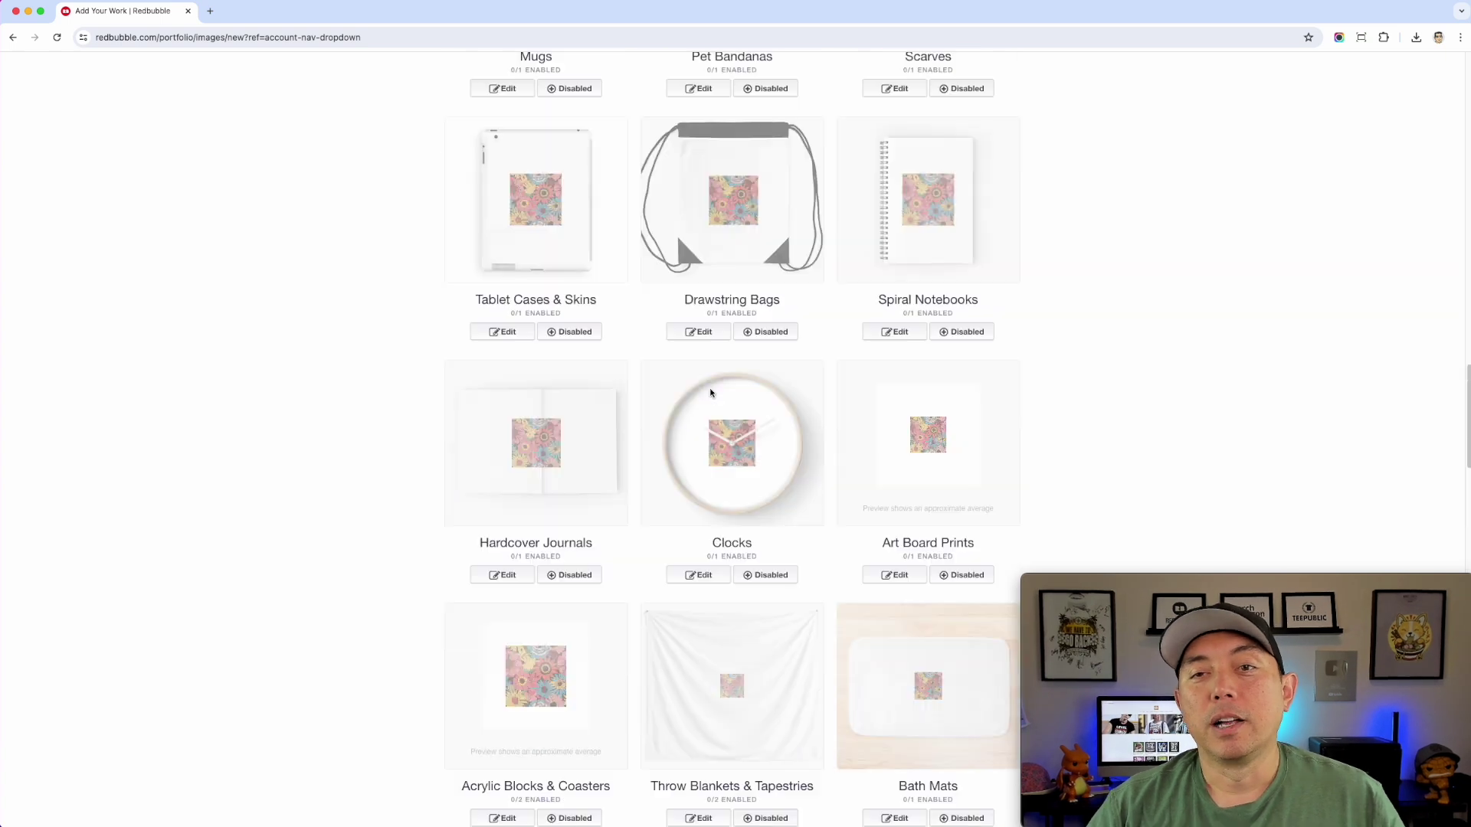
Step: Replace the artwork with the 1x1 repetitive wavy-lines pattern PNG from the Downloads folder
scroll(710, 393, up, 20)
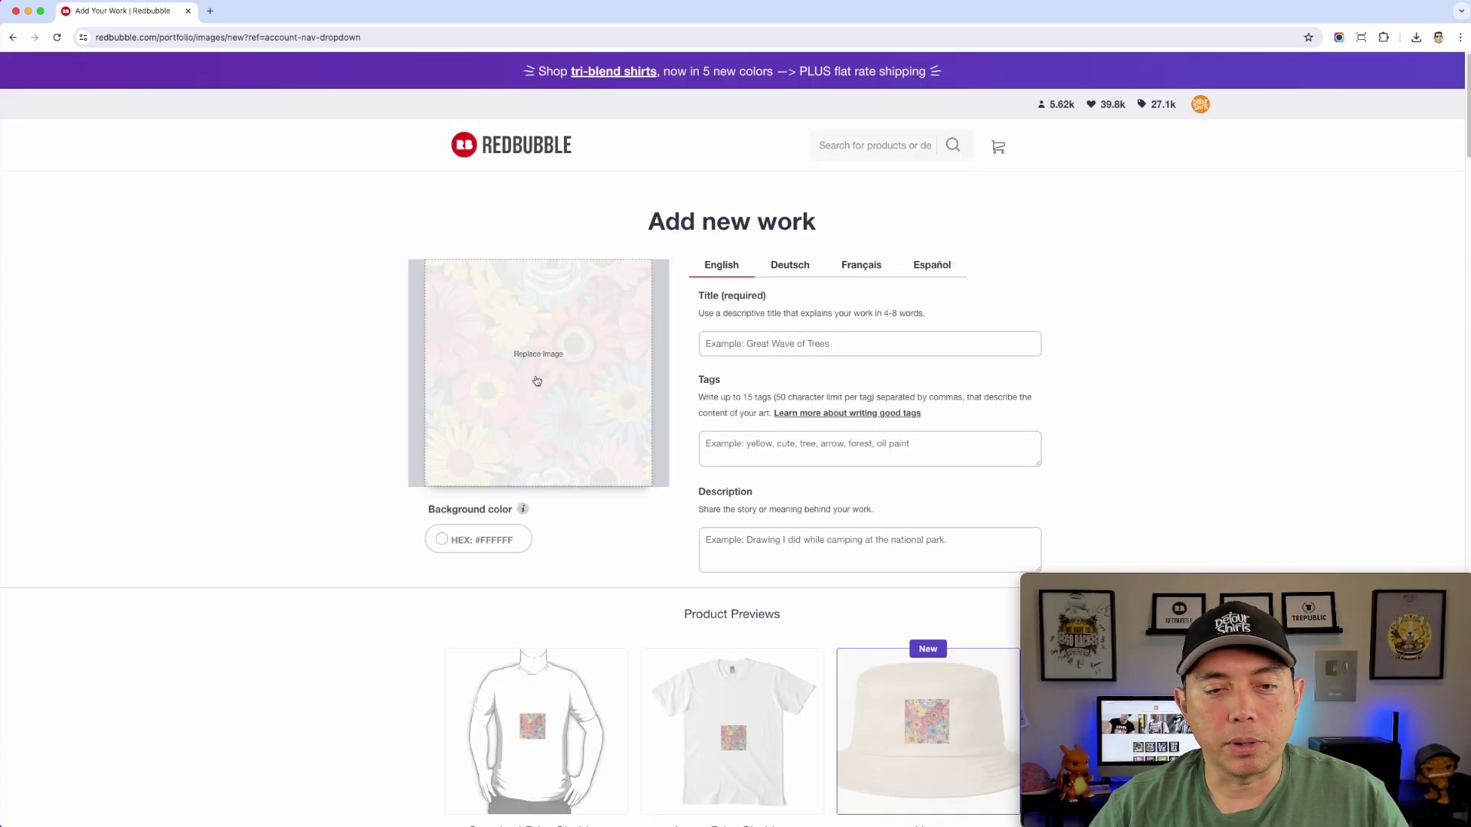
click(538, 378)
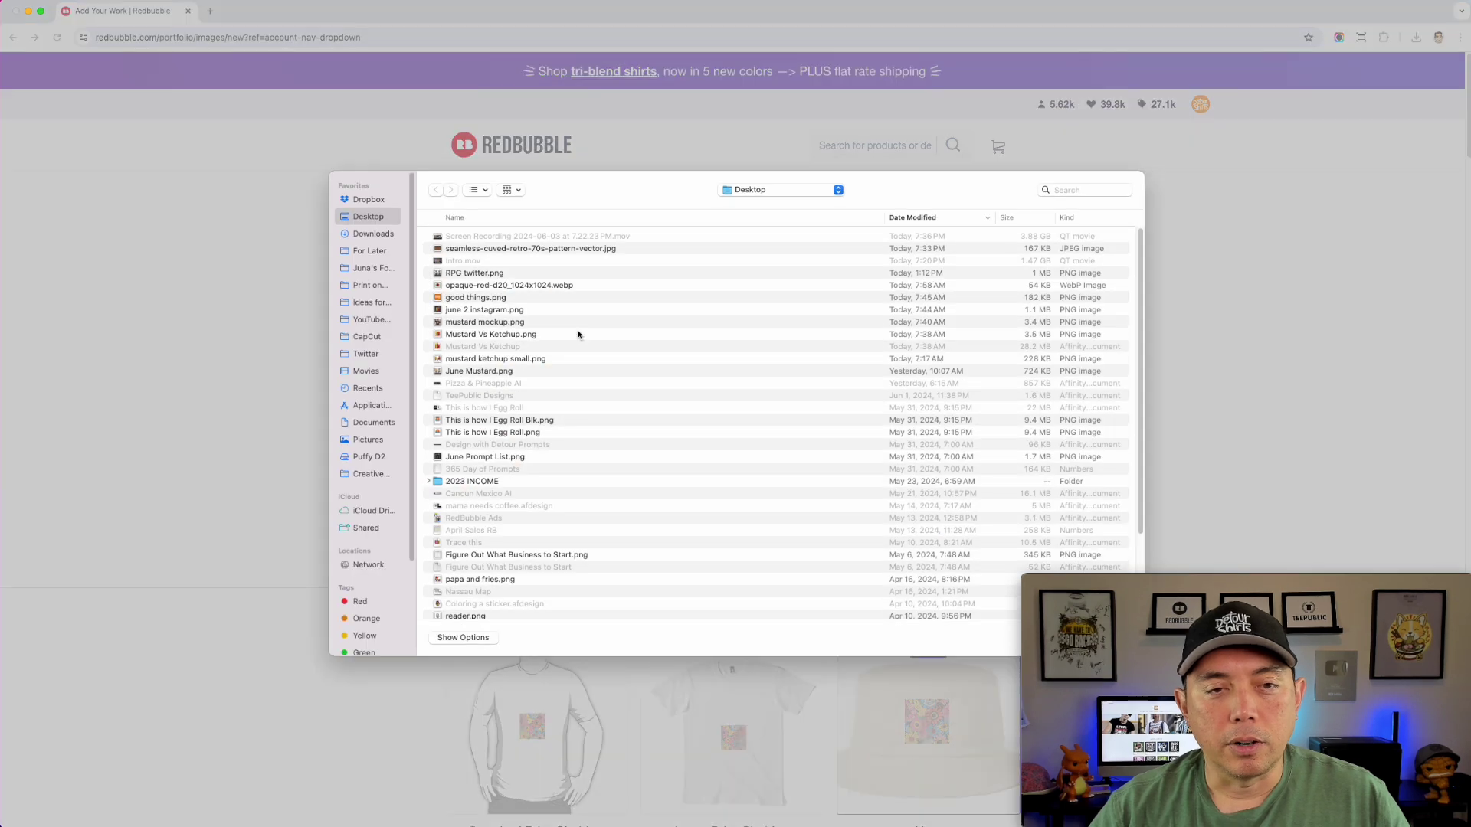
click(374, 234)
click(367, 216)
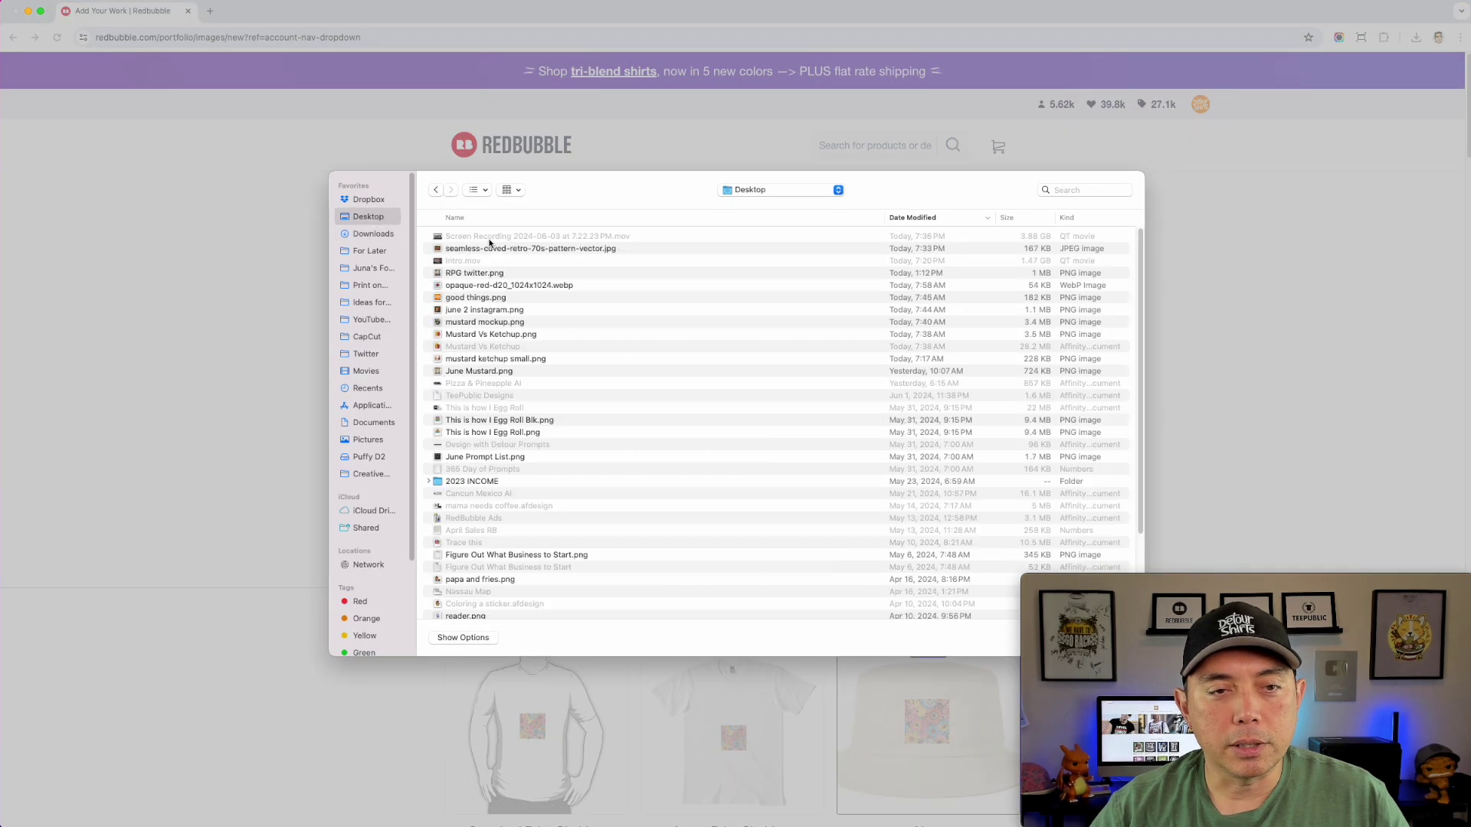
click(375, 235)
double_click(488, 251)
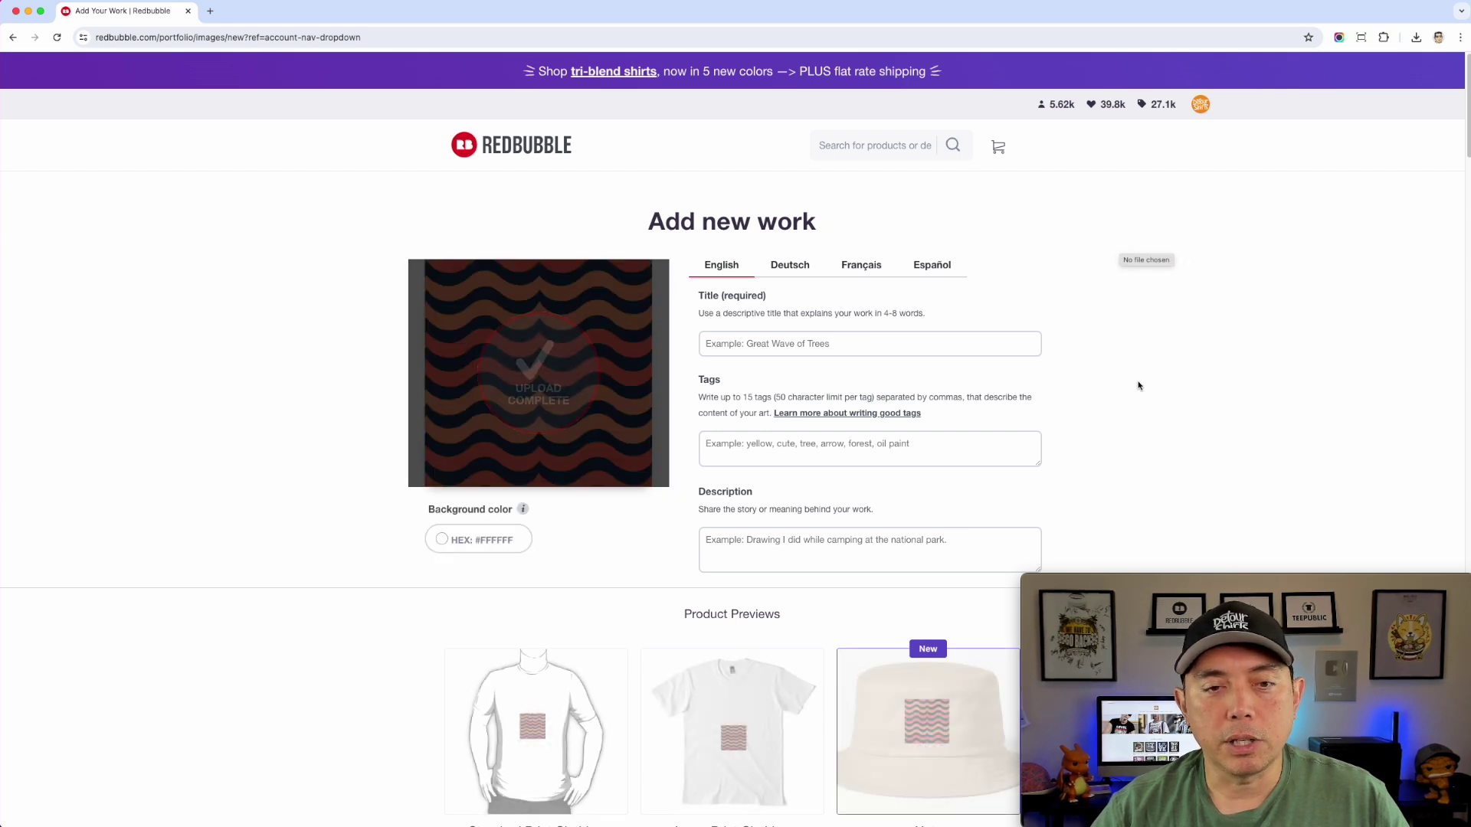
Step: Edit the Phone Cases & Skins design and repeat the wavy-lines image as a Regular grid pattern
scroll(1139, 386, down, 1)
scroll(1138, 385, down, 5)
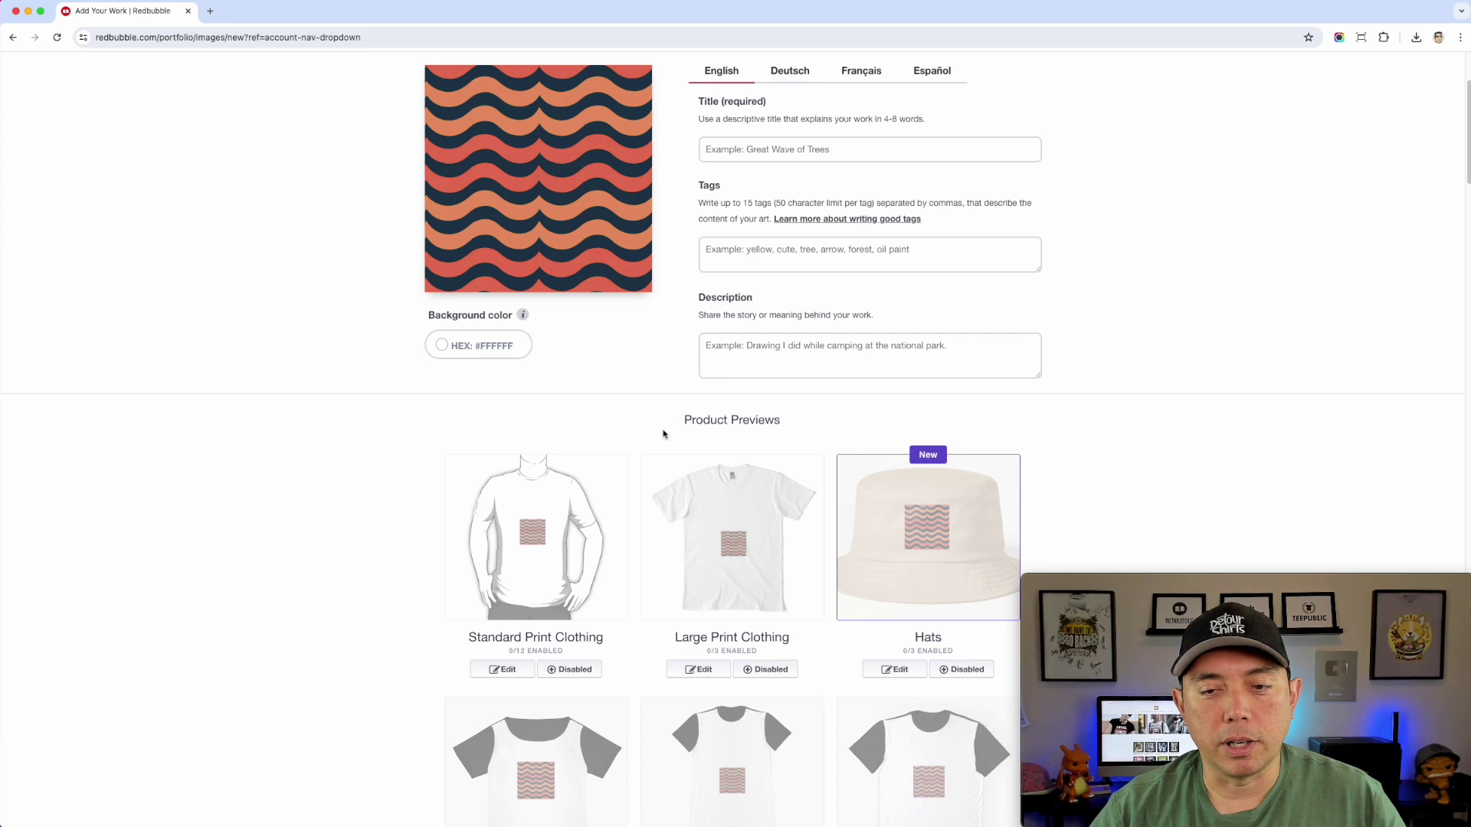
scroll(664, 434, down, 10)
click(930, 344)
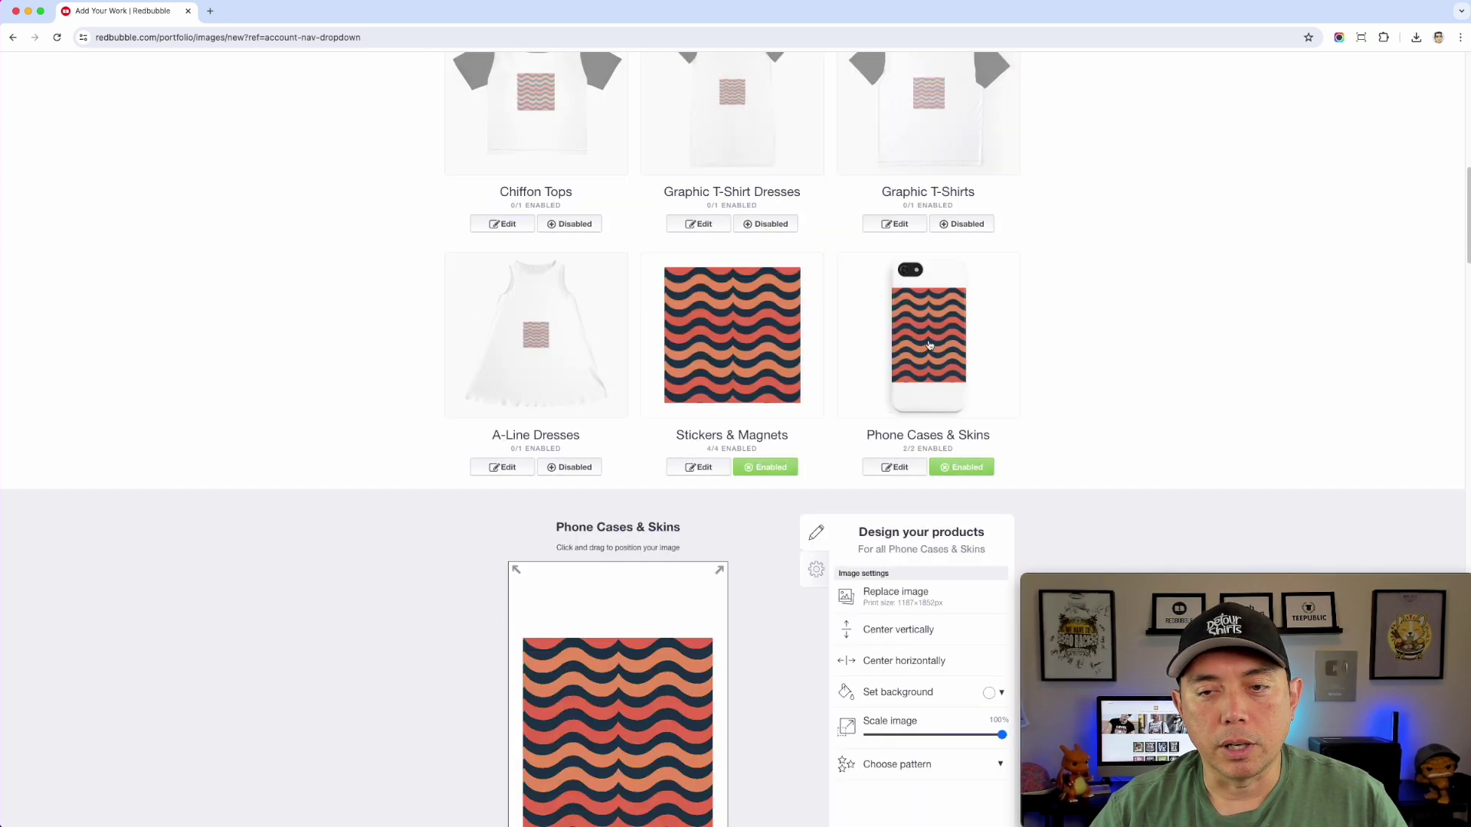
click(997, 628)
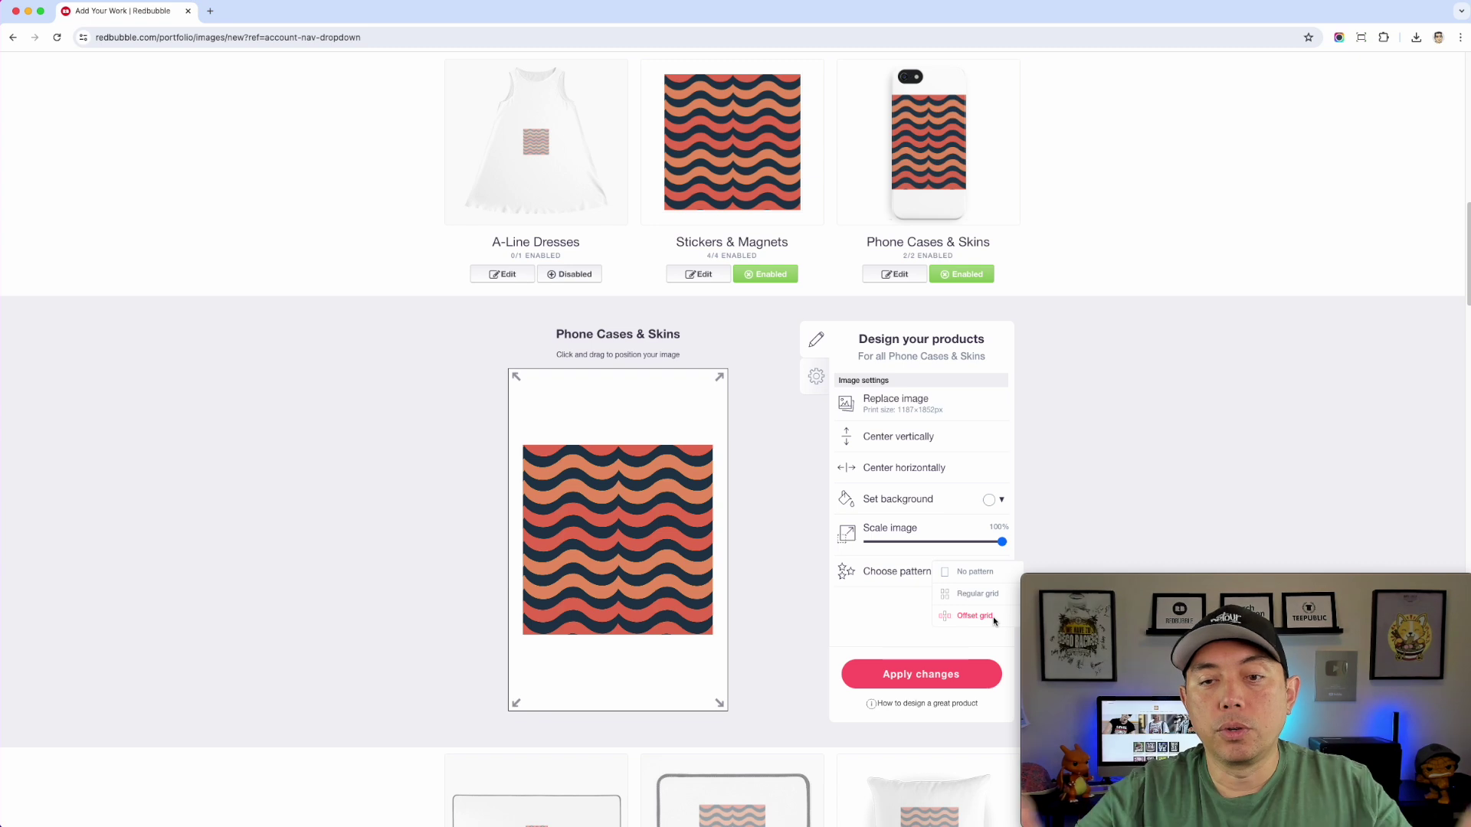
click(983, 593)
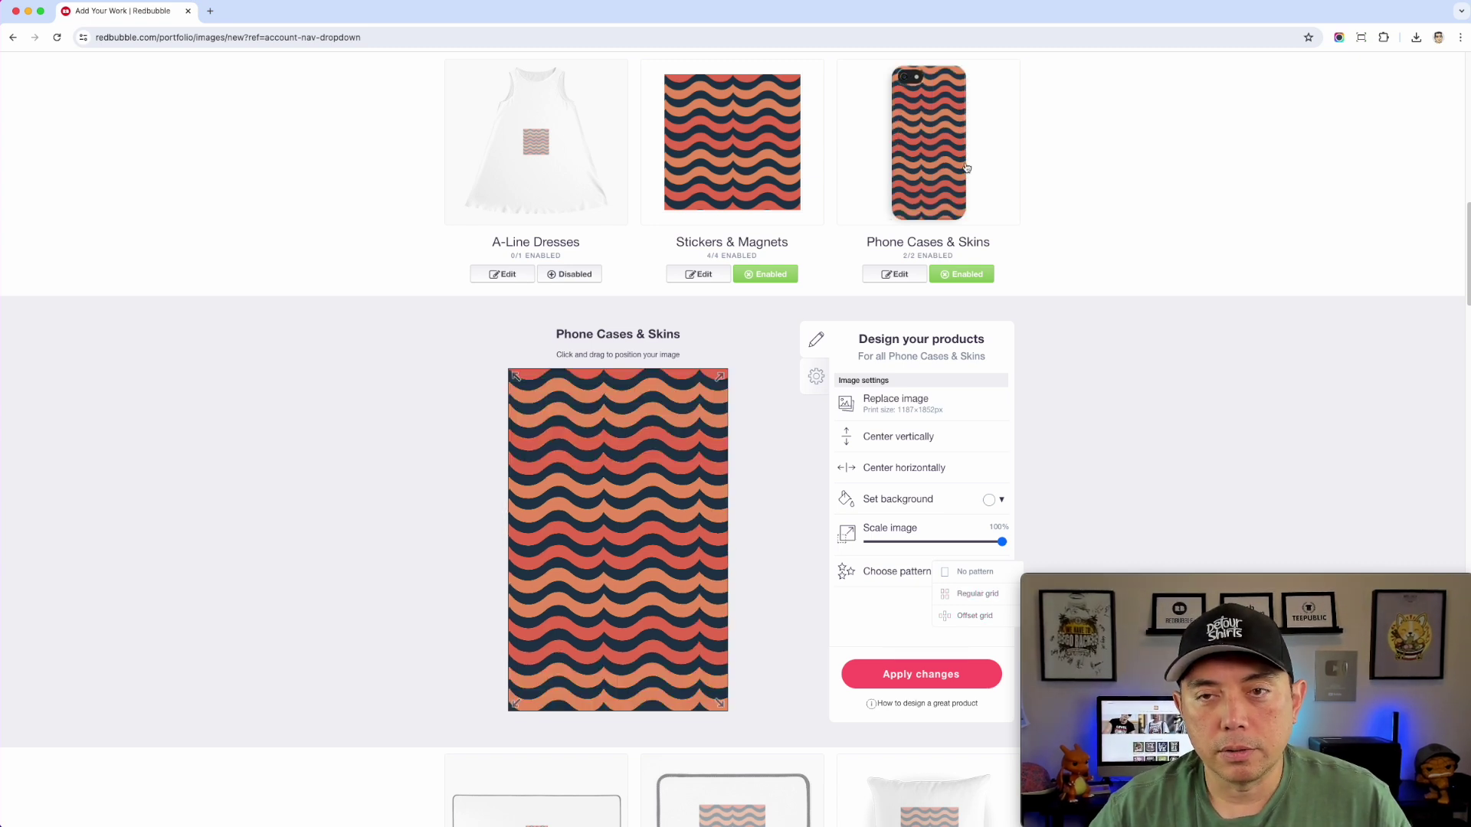
drag(1002, 542, 960, 541)
Step: Enable Pillows & Totes and repeat the wavy-lines image on them as a Regular grid pattern
scroll(797, 544, down, 4)
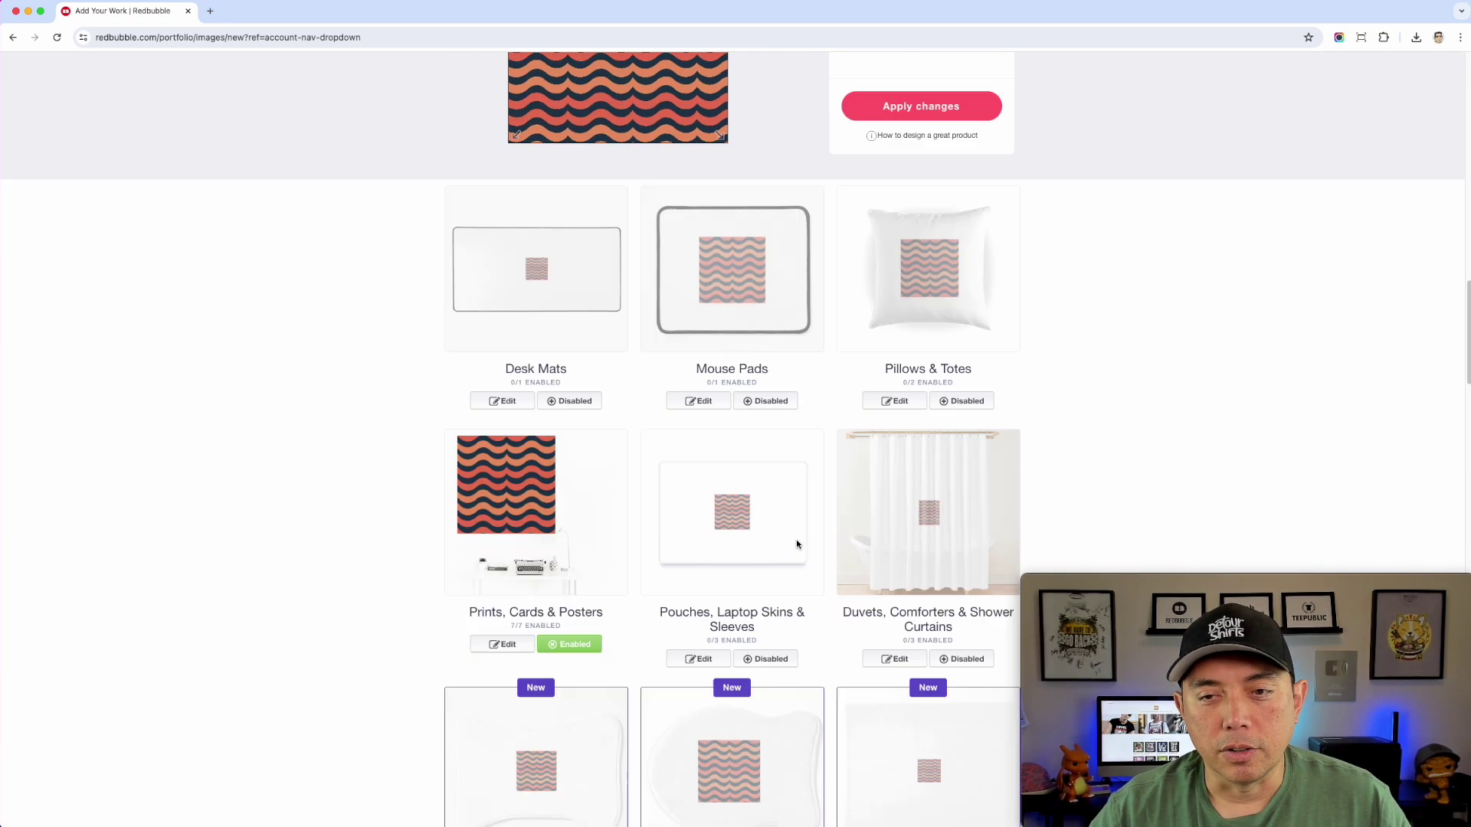
click(962, 402)
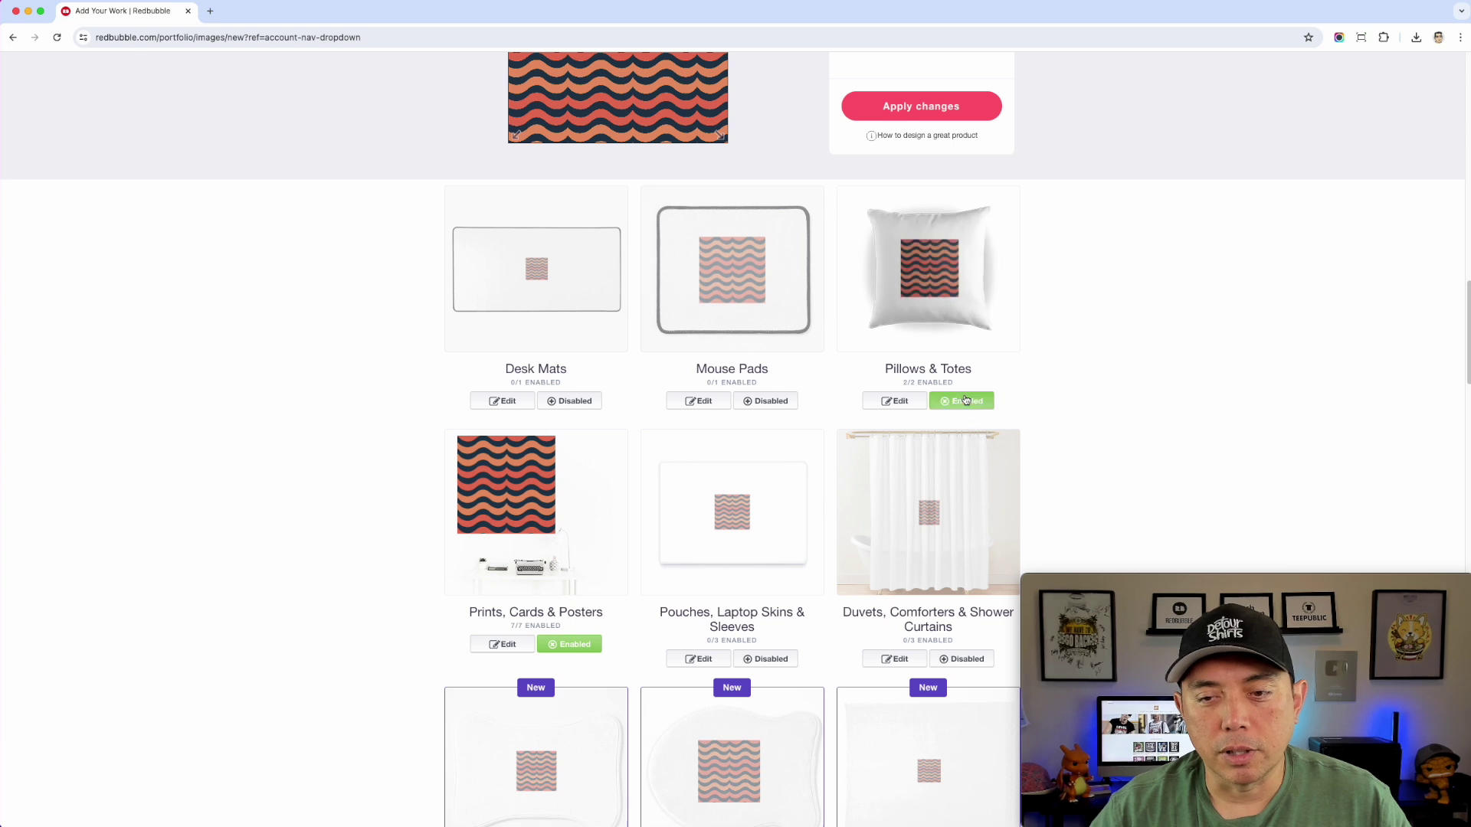
click(897, 402)
scroll(919, 418, down, 5)
scroll(947, 448, up, 1)
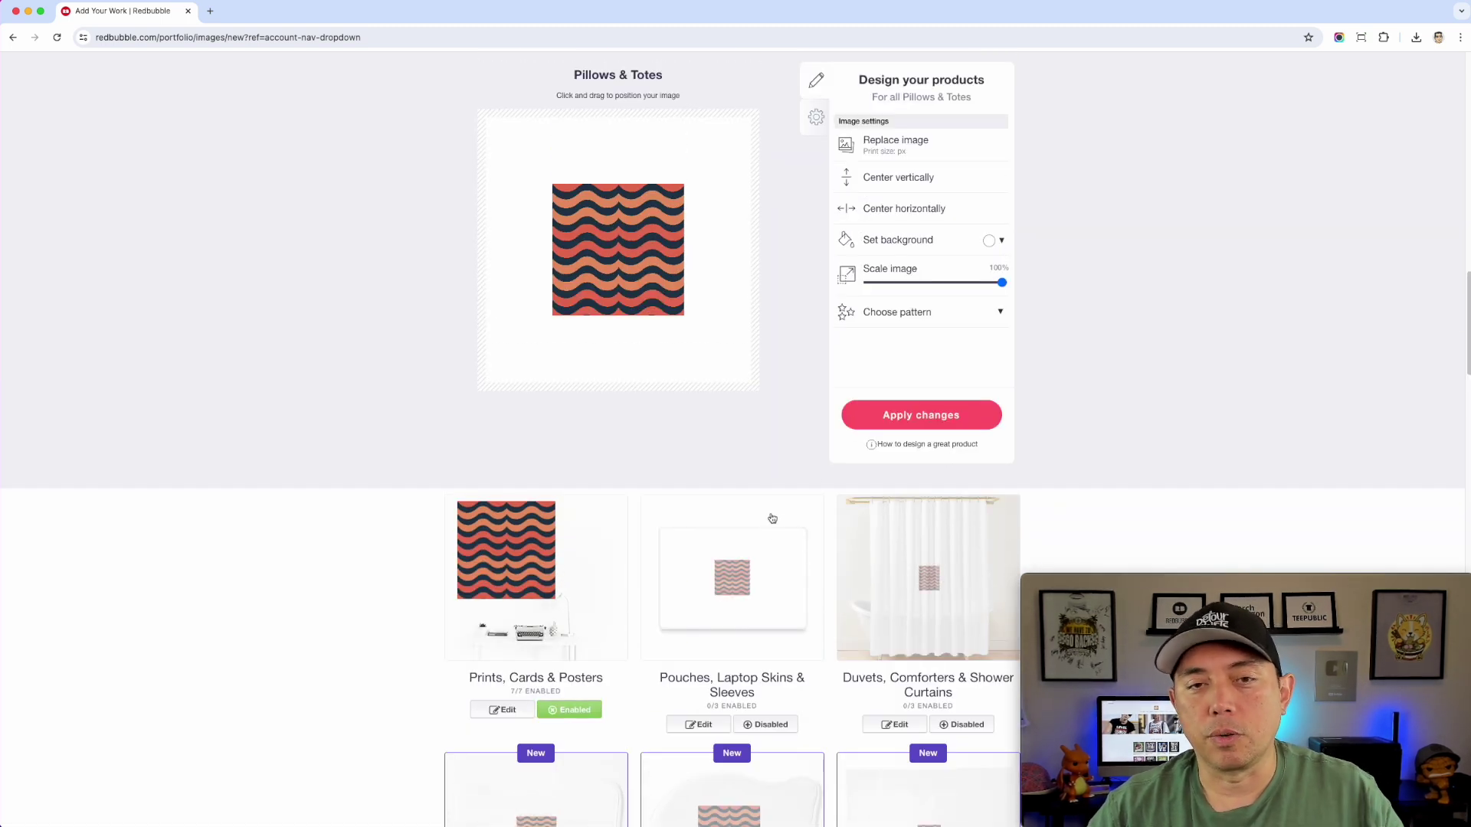
click(1002, 312)
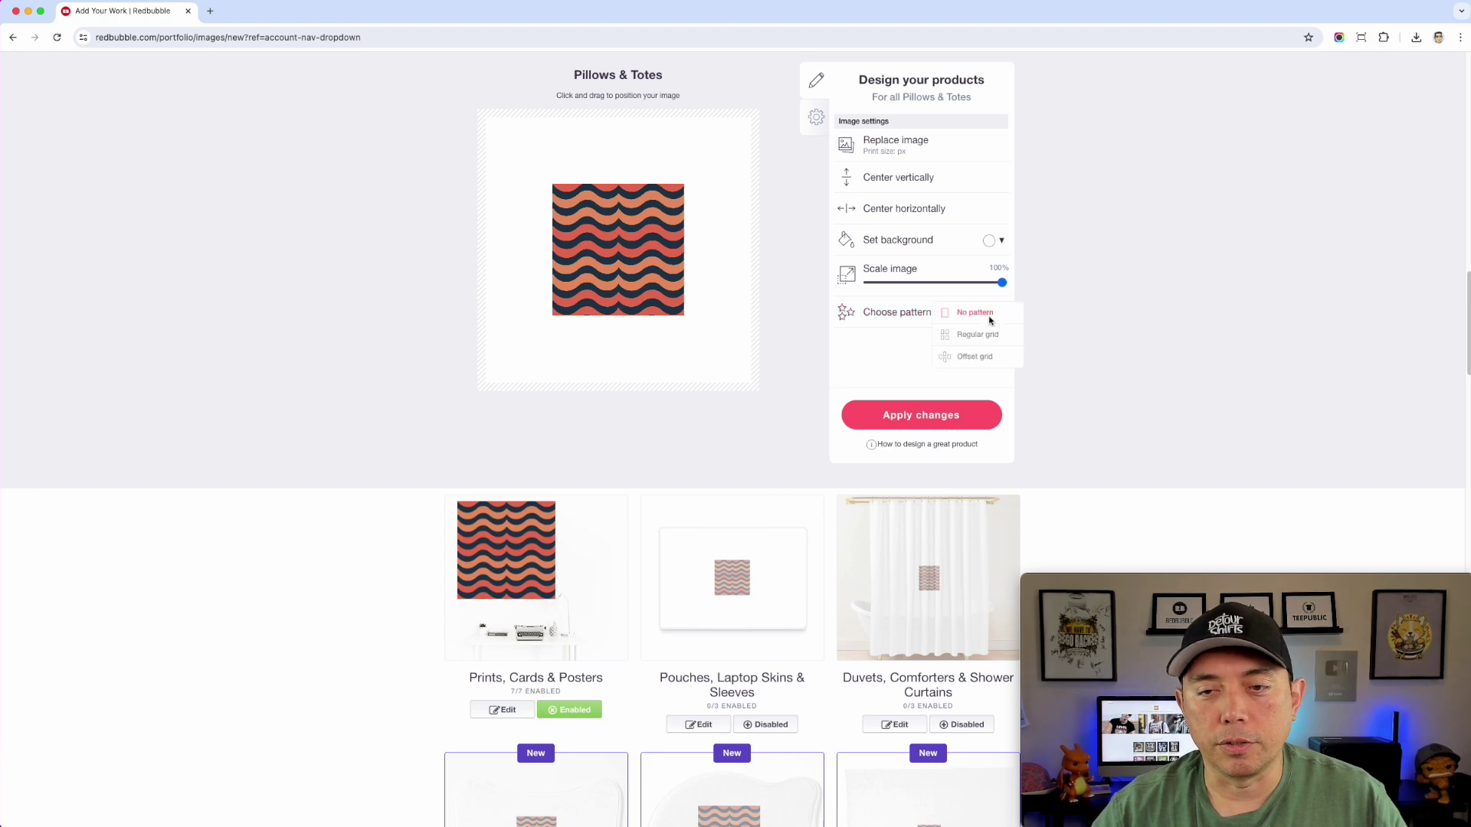
click(975, 336)
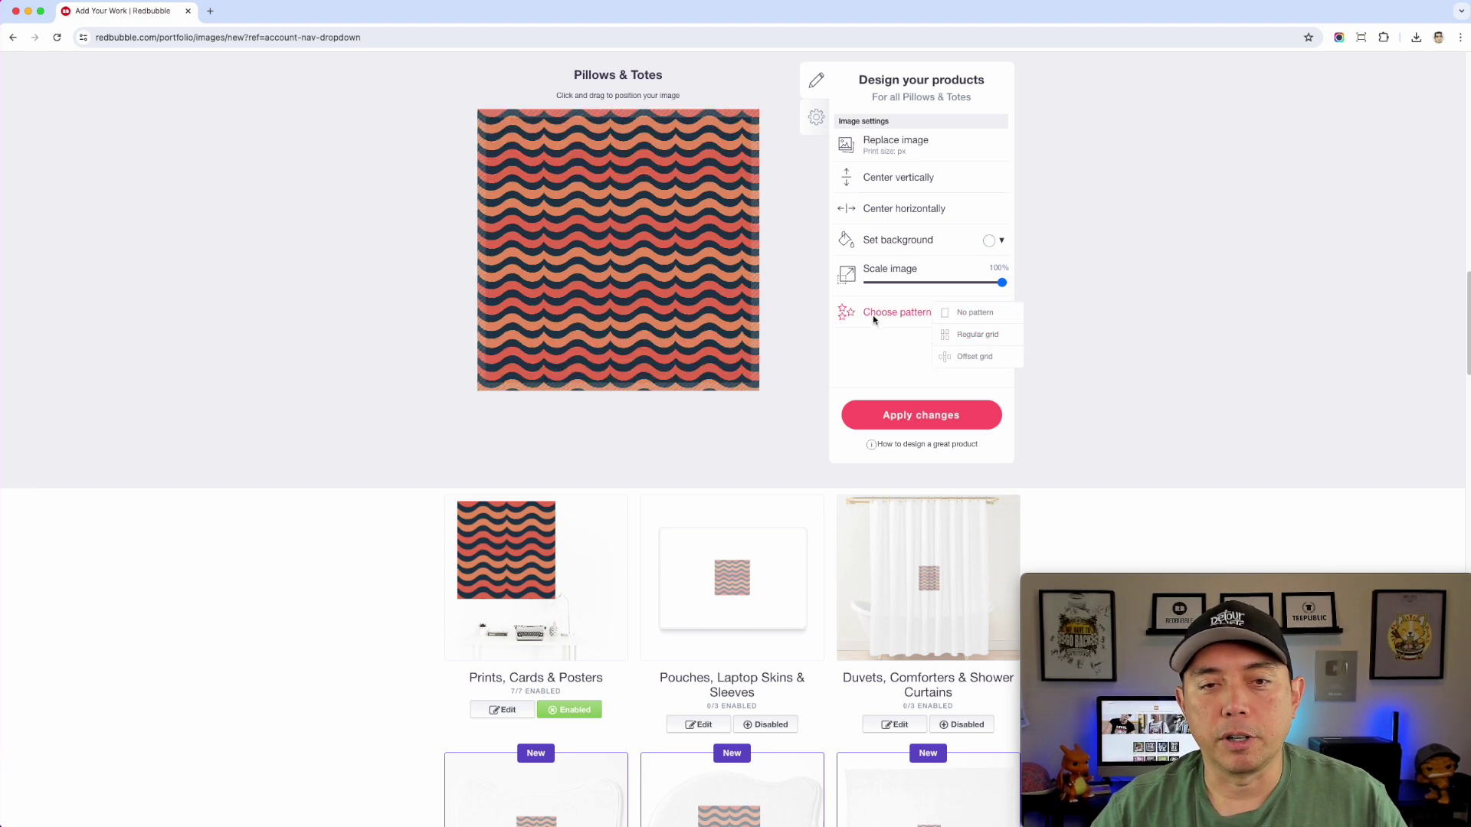
Step: Enable Duvets, Comforters & Shower Curtains and repeat the wavy-lines image on them as a Regular grid pattern
scroll(934, 653, down, 2)
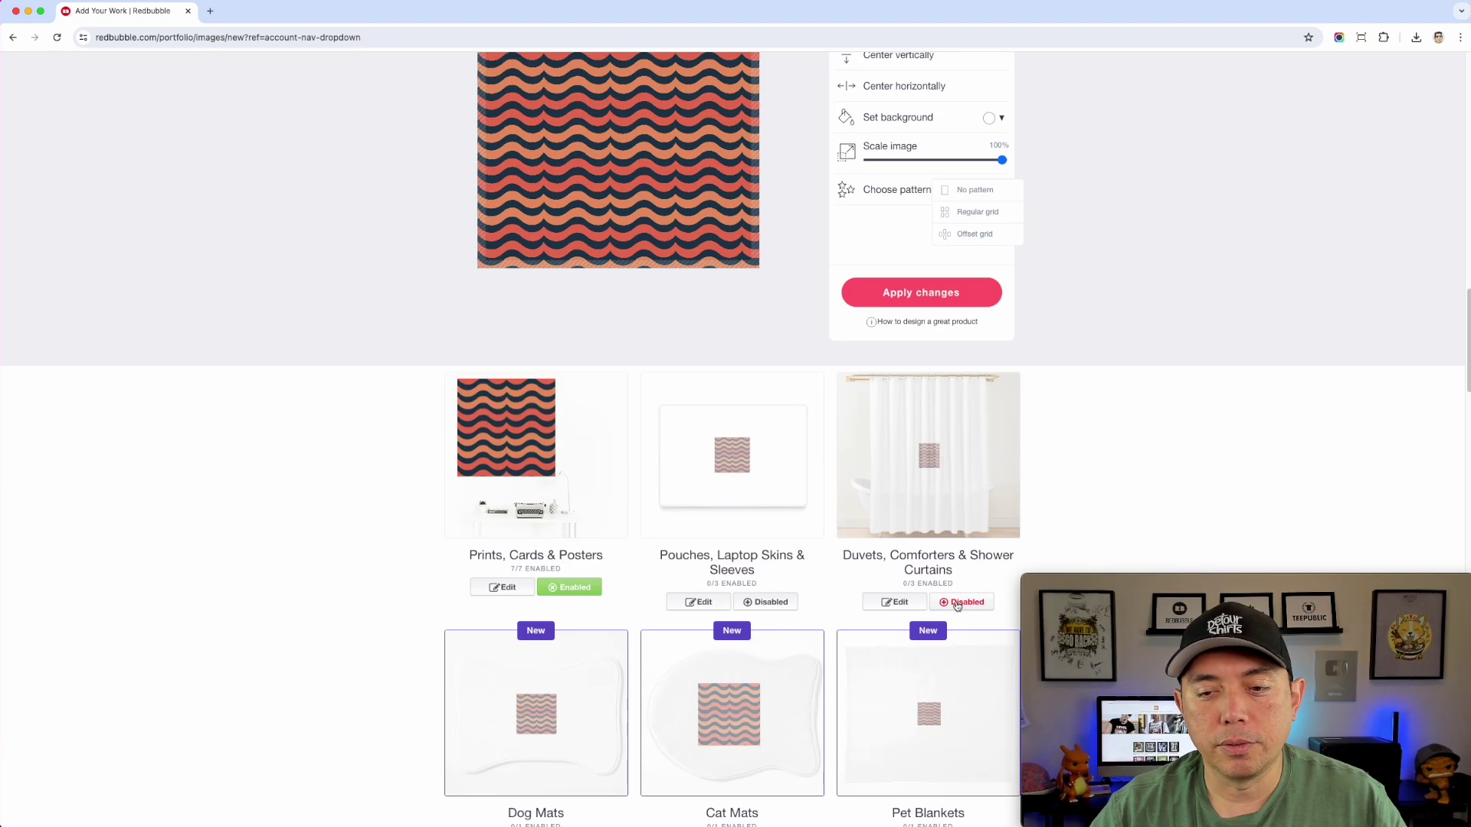
click(957, 604)
scroll(934, 566, down, 1)
click(891, 517)
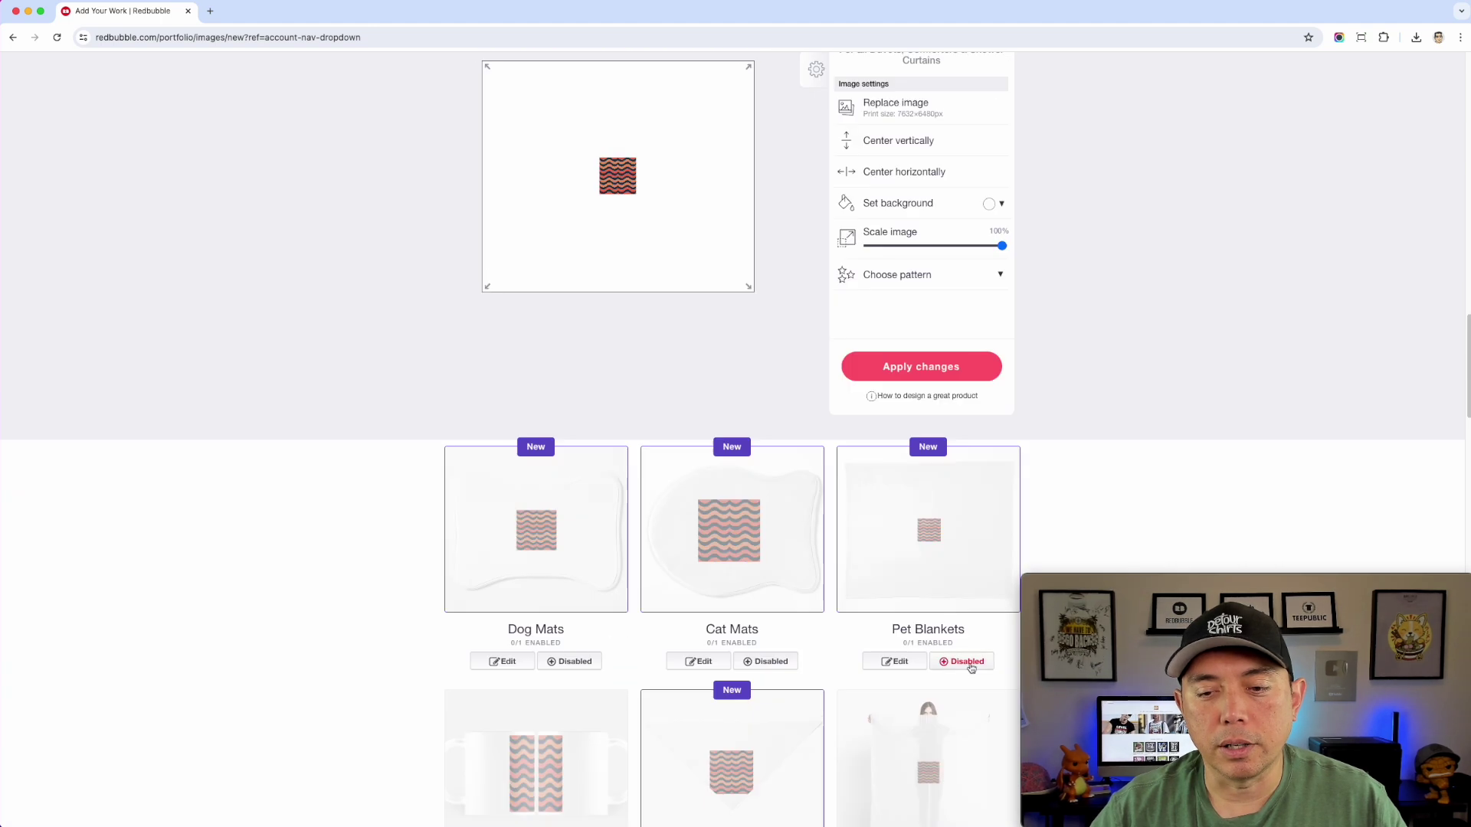
scroll(965, 536, up, 3)
click(999, 435)
click(978, 462)
Step: Replace the artwork with the 1x1 geometric pattern PNG from the Downloads folder
scroll(981, 475, up, 4)
scroll(993, 345, up, 15)
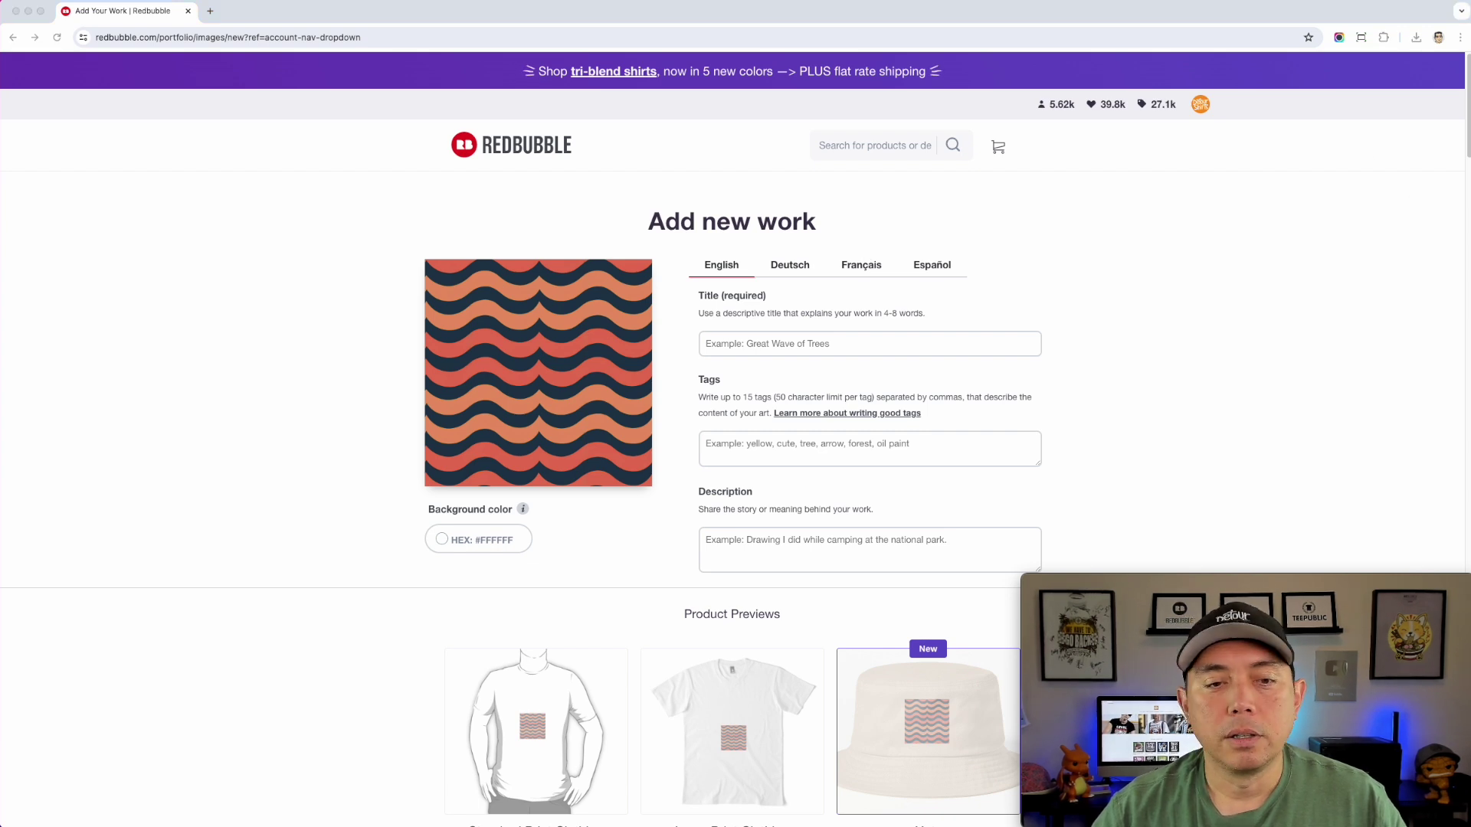
click(542, 357)
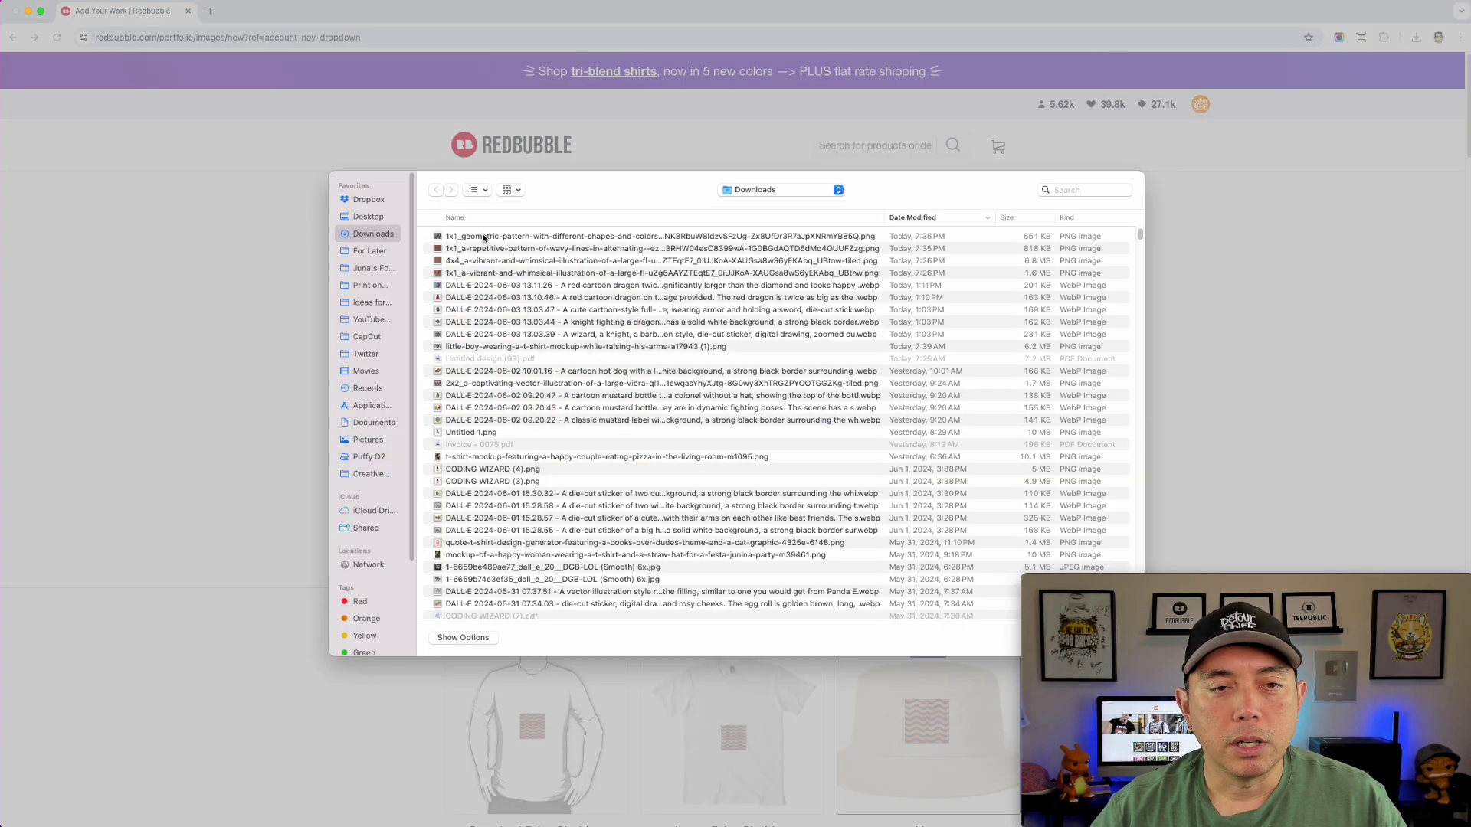
double_click(484, 238)
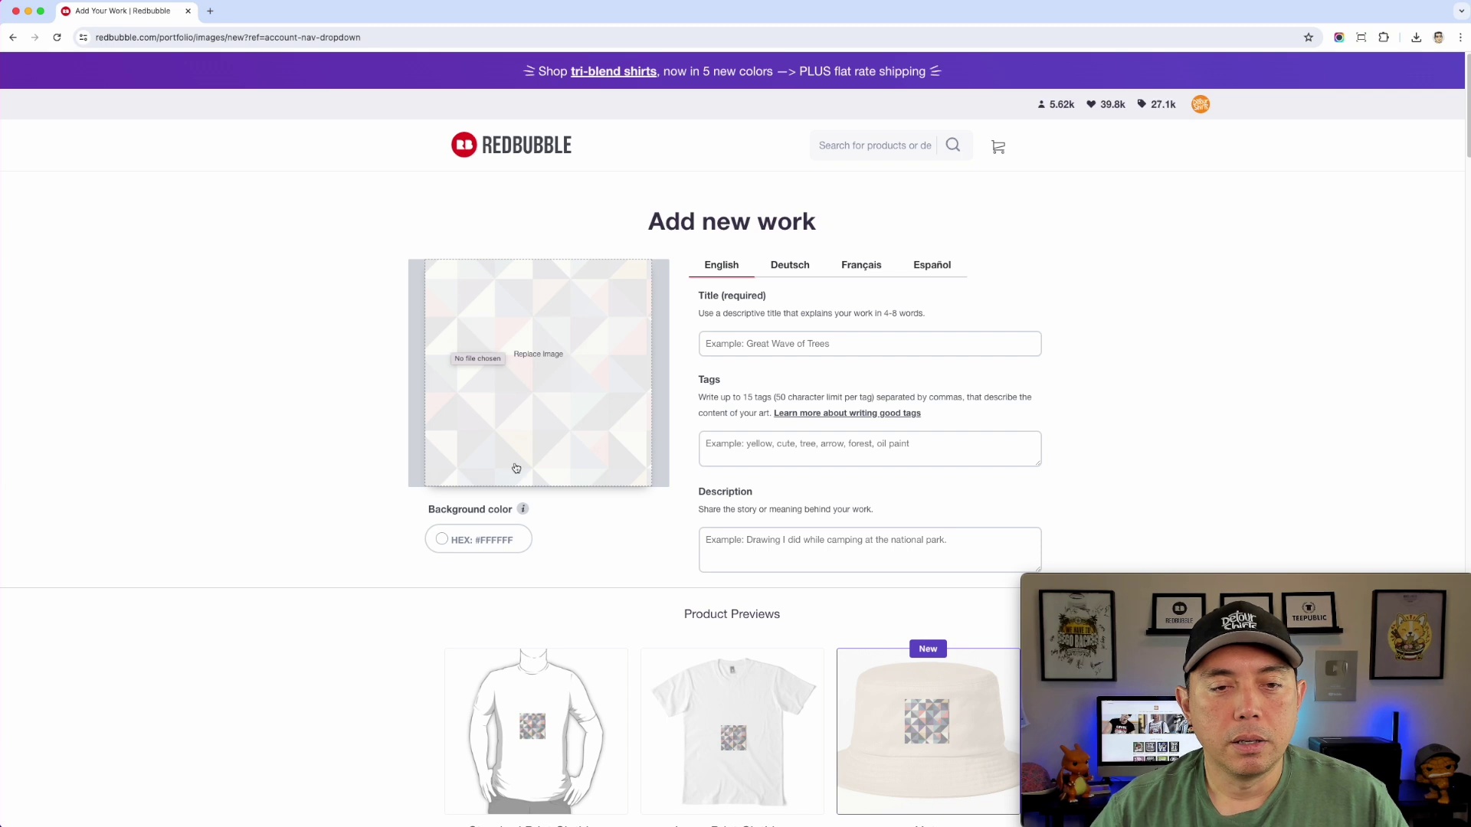
Step: Enable Pillows & Totes and repeat the geometric image on them as a Regular grid pattern
scroll(562, 399, down, 3)
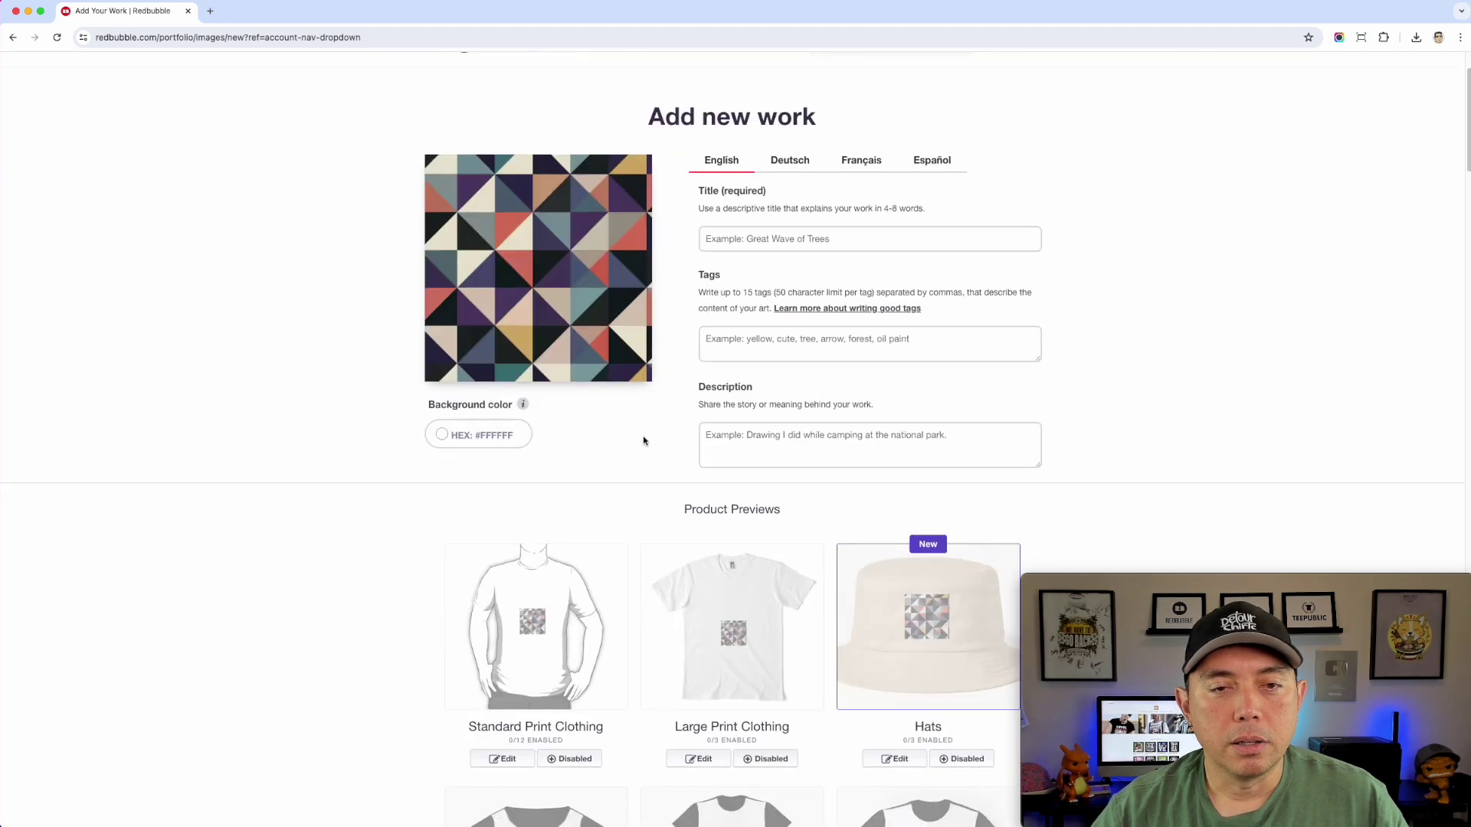
scroll(610, 469, down, 10)
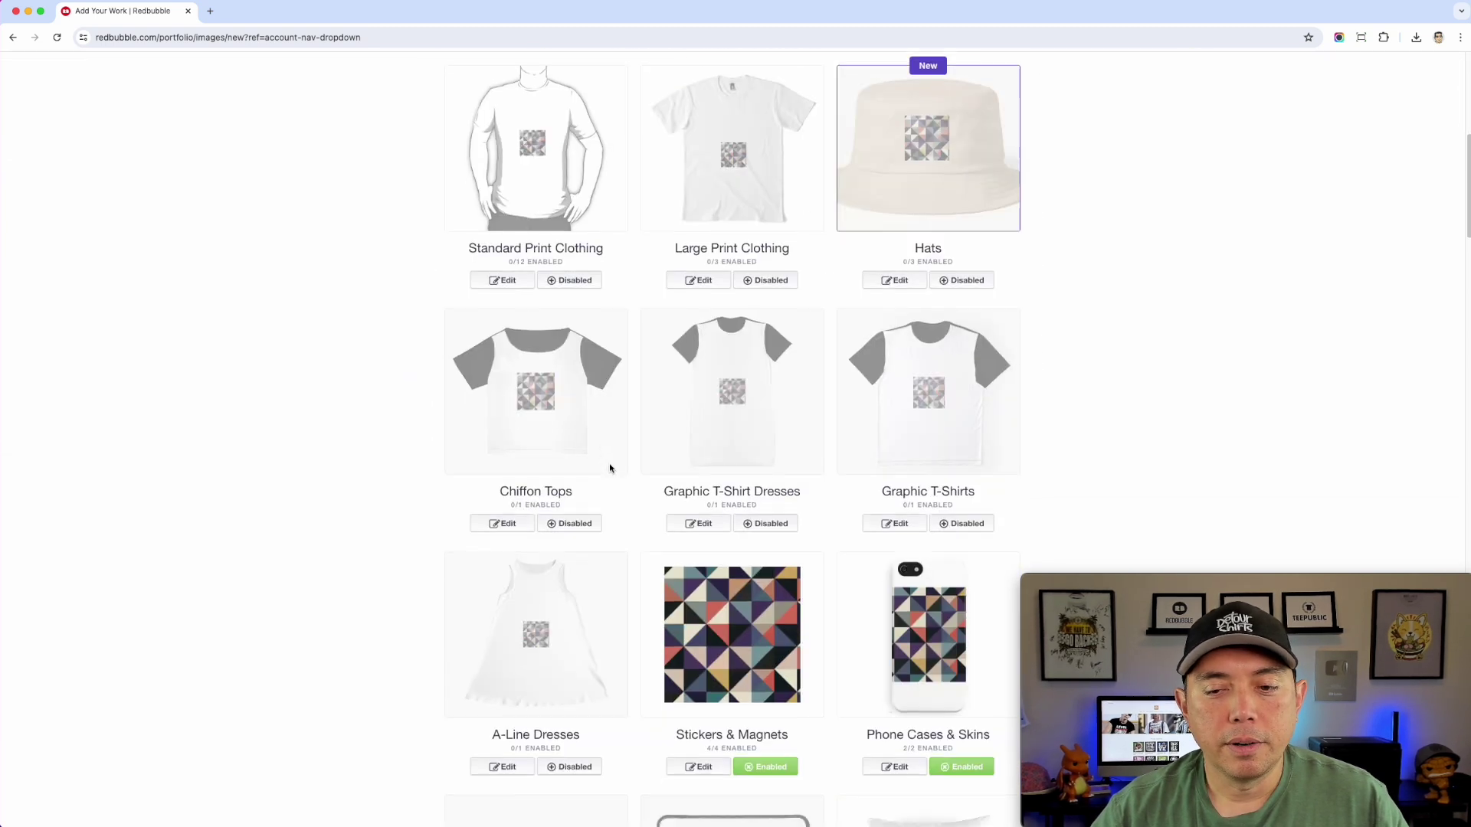
scroll(957, 546, down, 7)
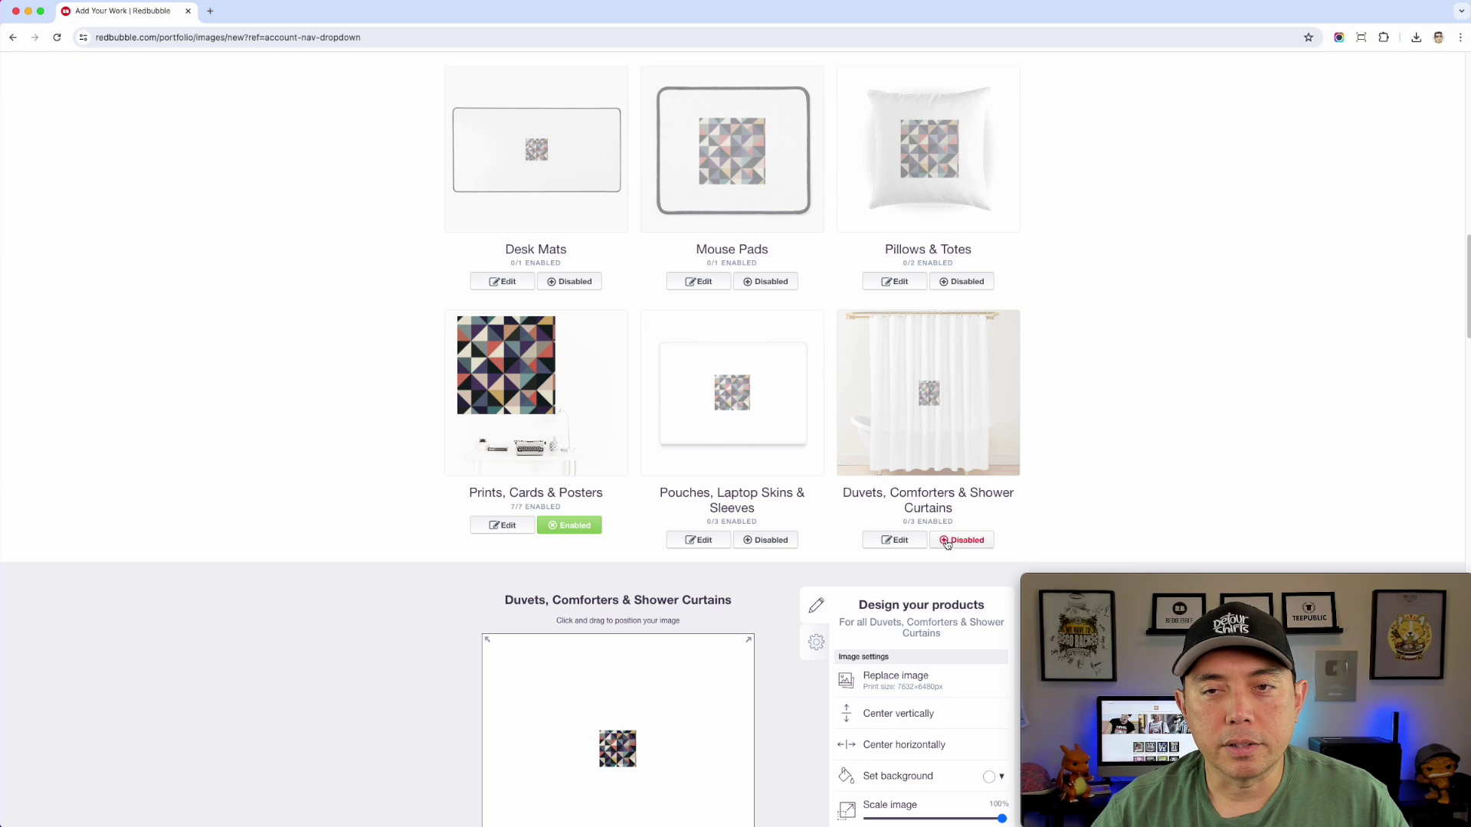
scroll(927, 345, up, 1)
click(962, 334)
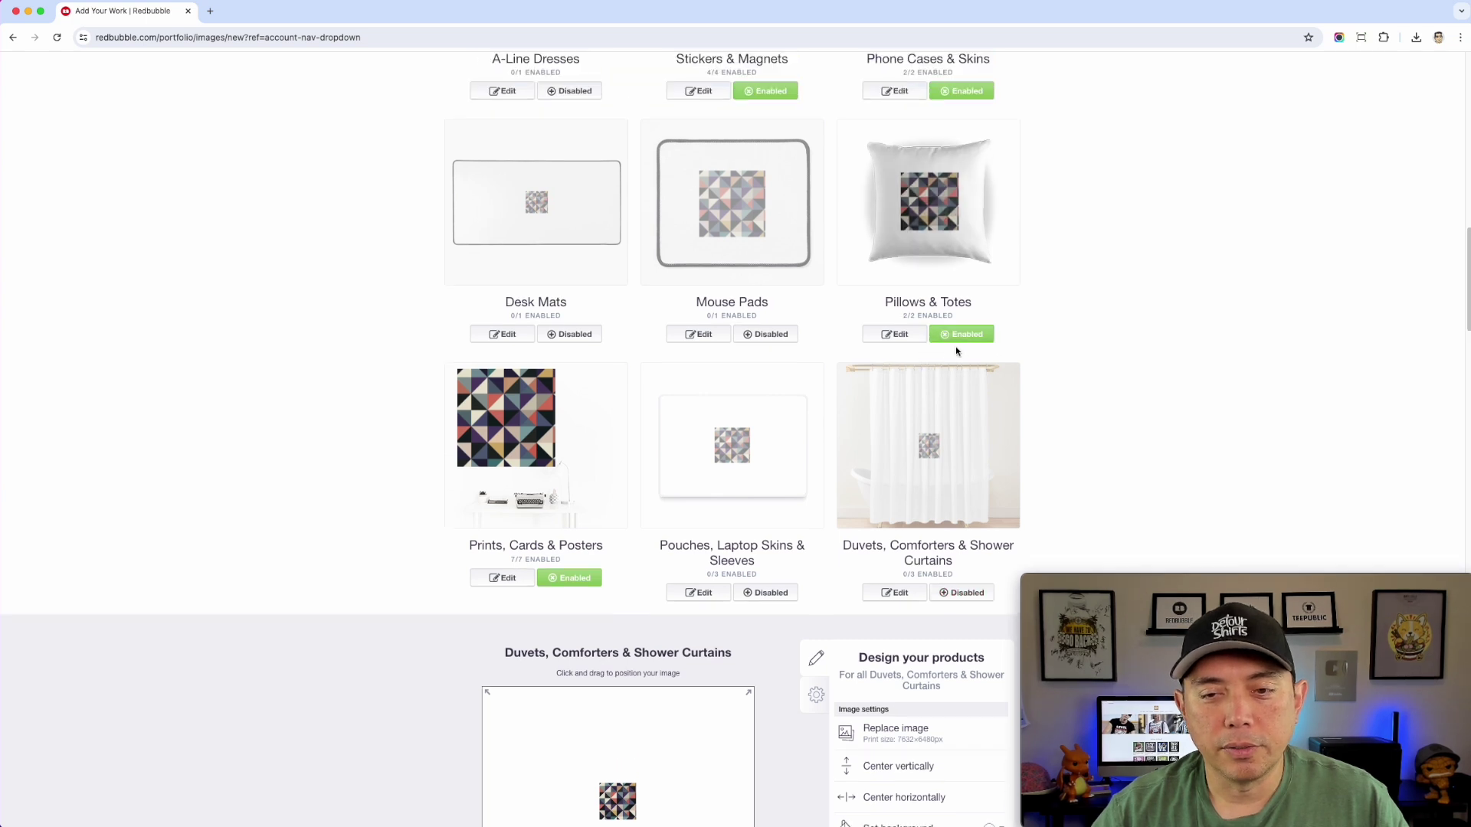
click(901, 335)
click(943, 632)
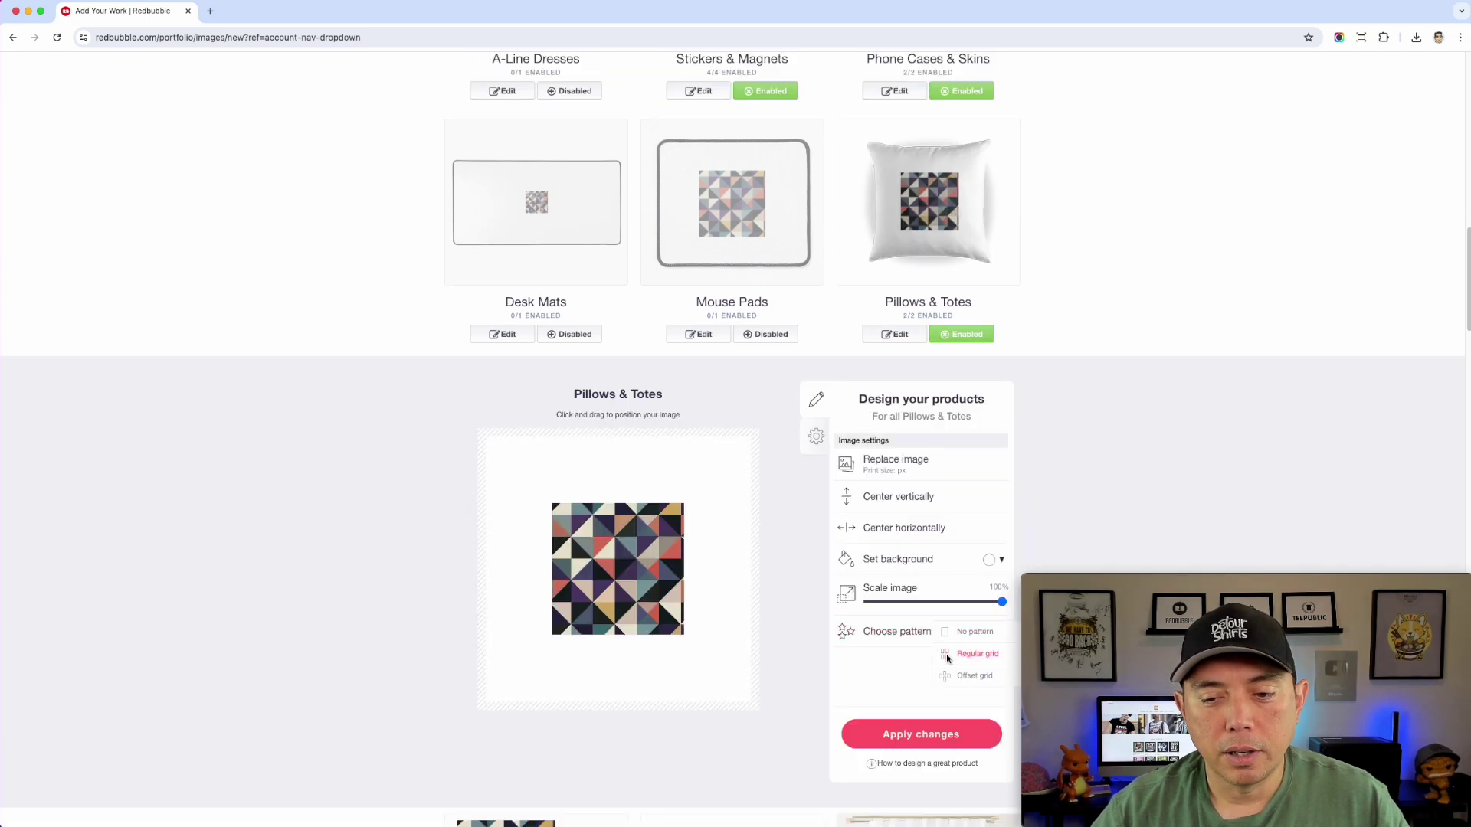
click(947, 654)
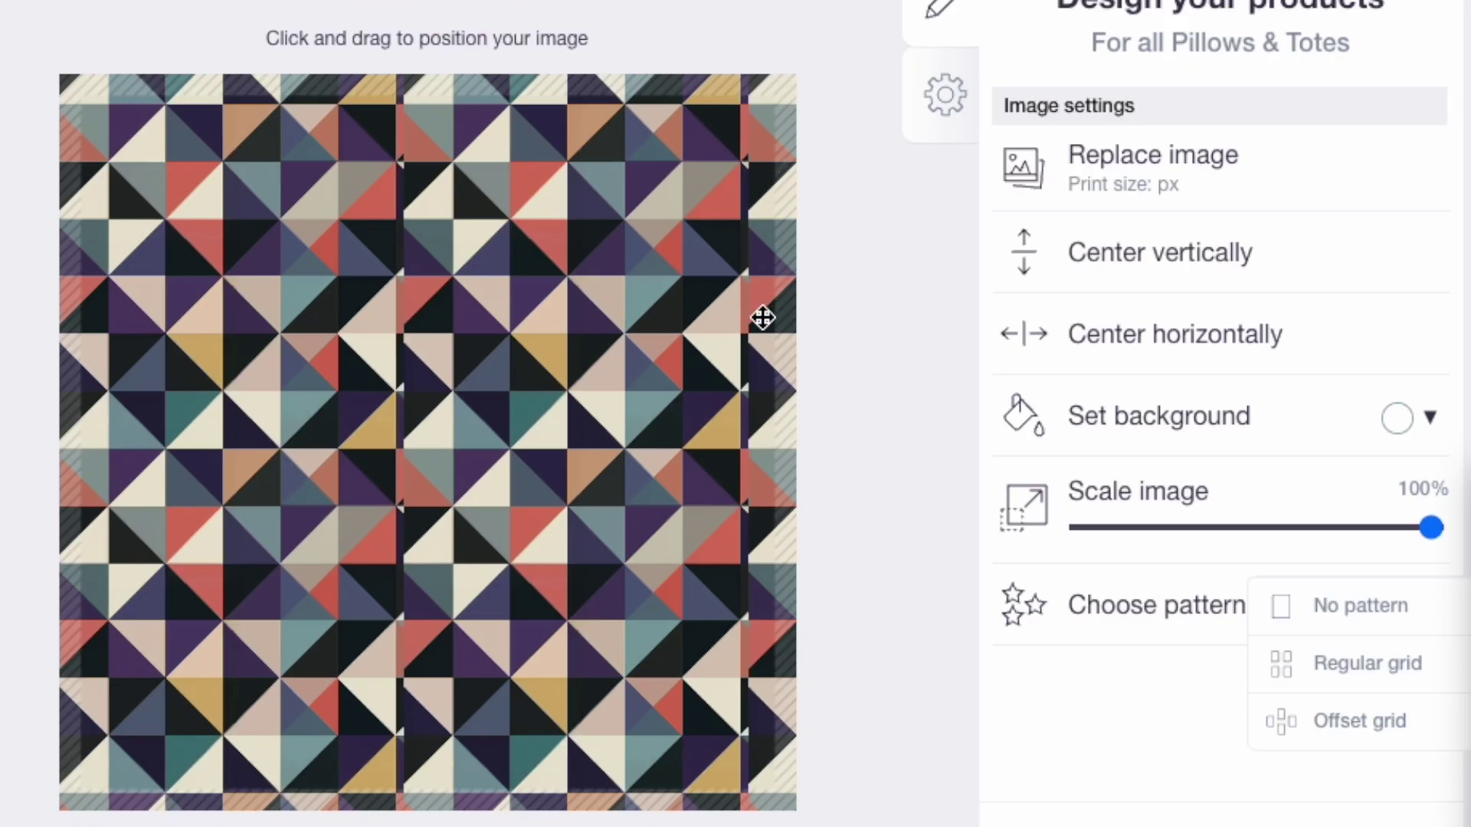
Step: Examine the Pillows & Totes preview up close for seams between the repeated geometric tiles
scroll(498, 476, down, 1)
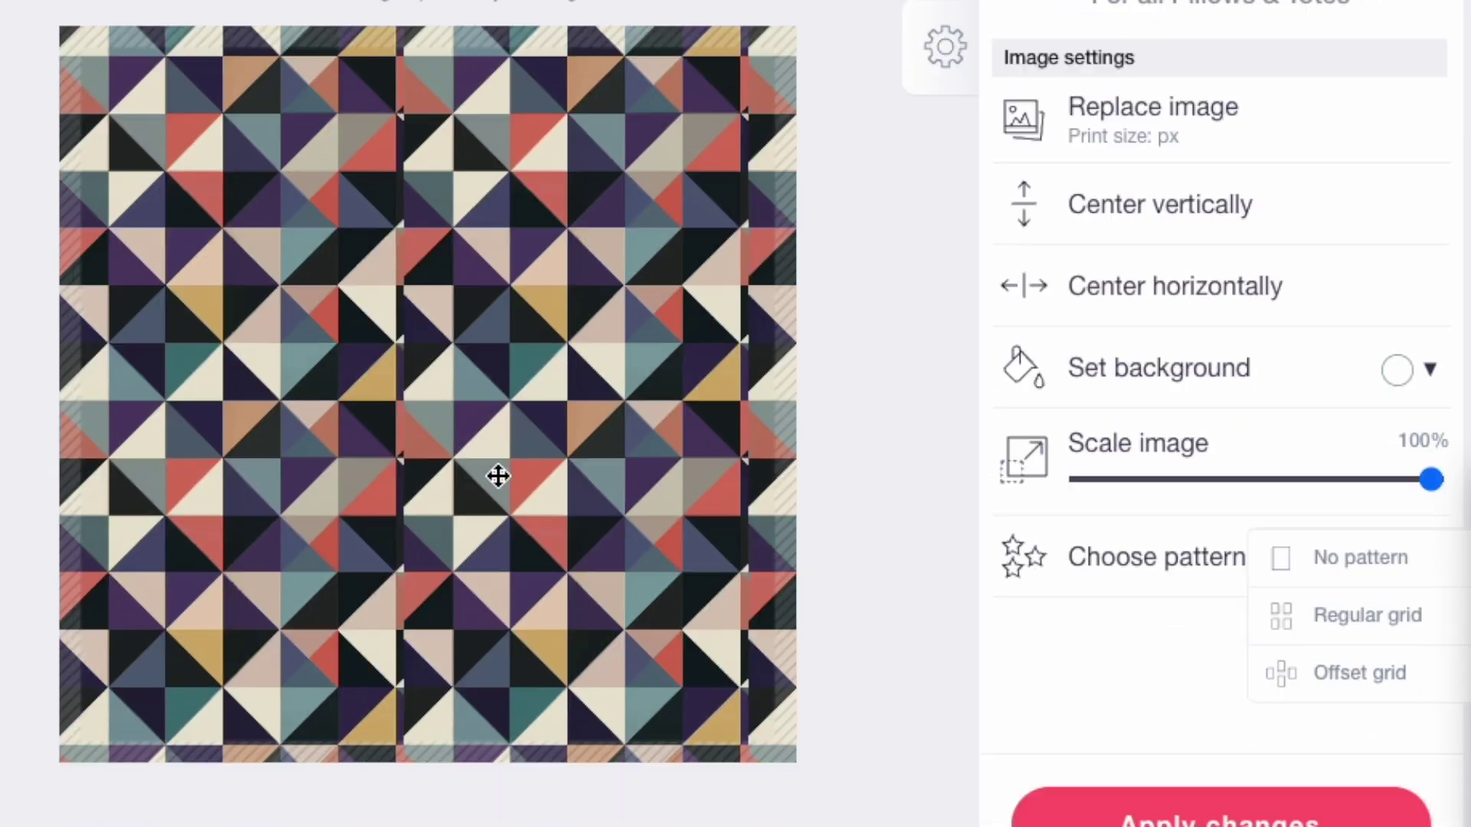
scroll(499, 476, down, 7)
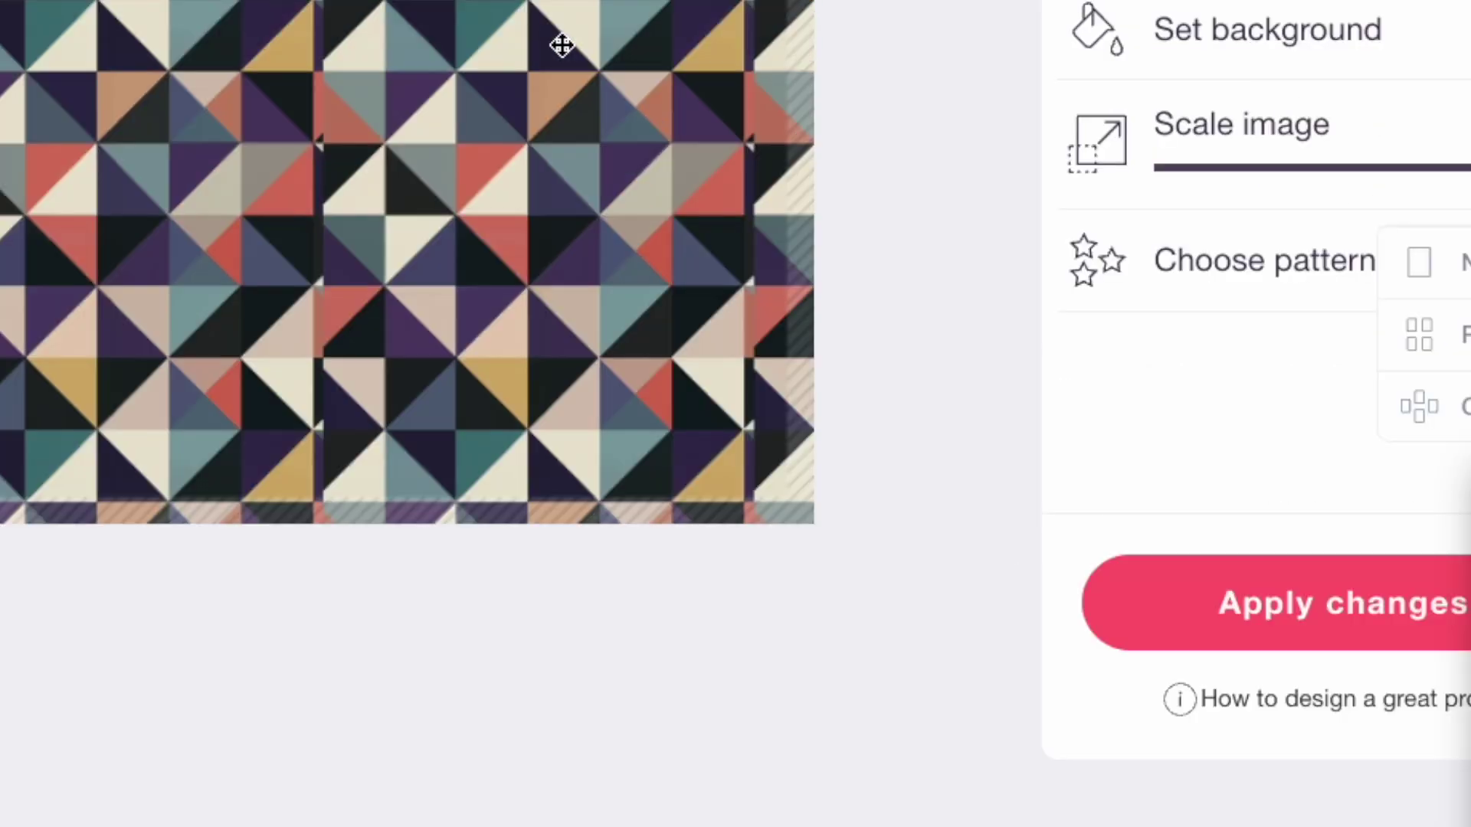
scroll(557, 27, down, 3)
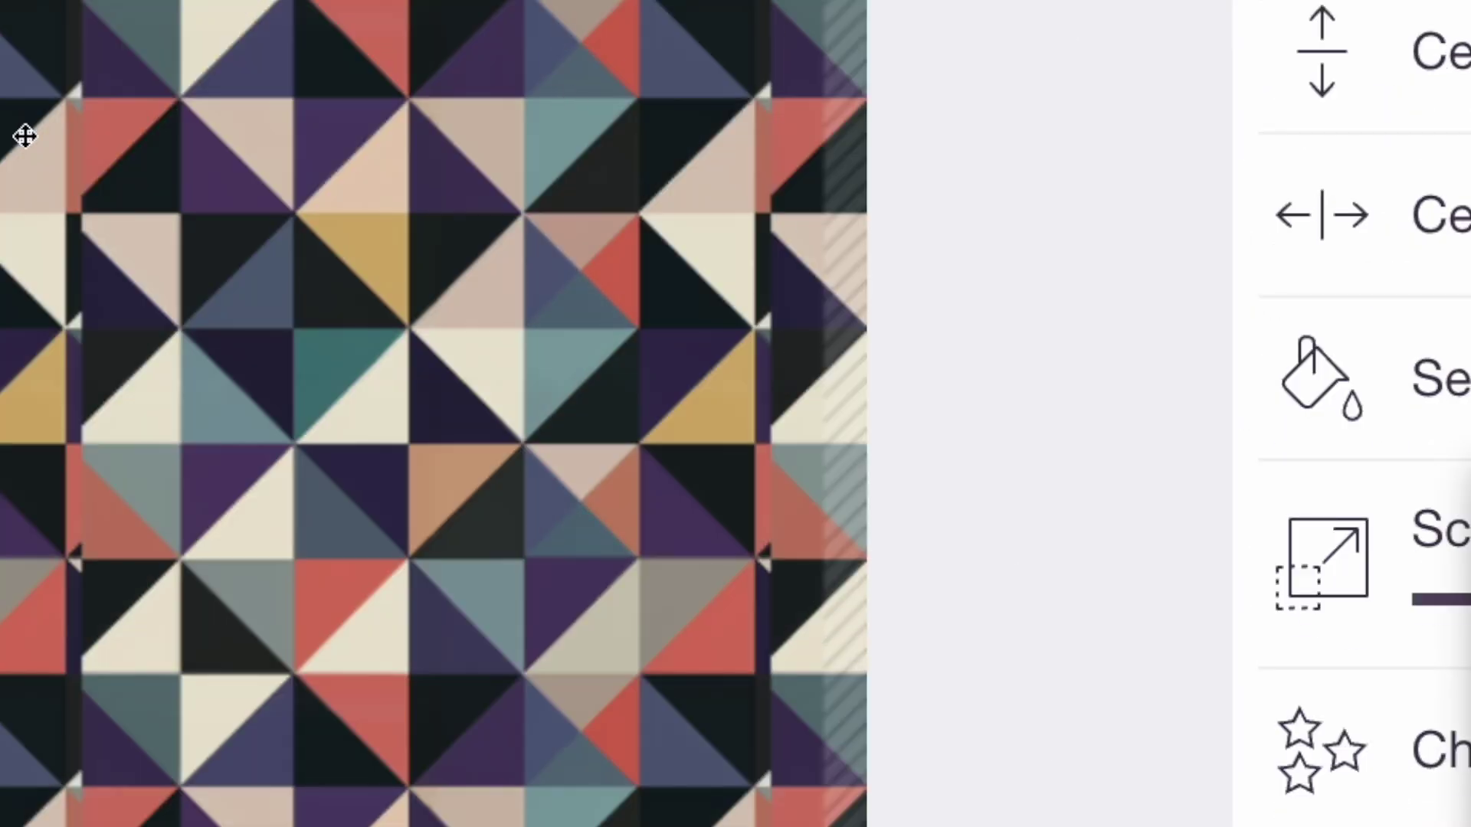
scroll(410, 317, down, 3)
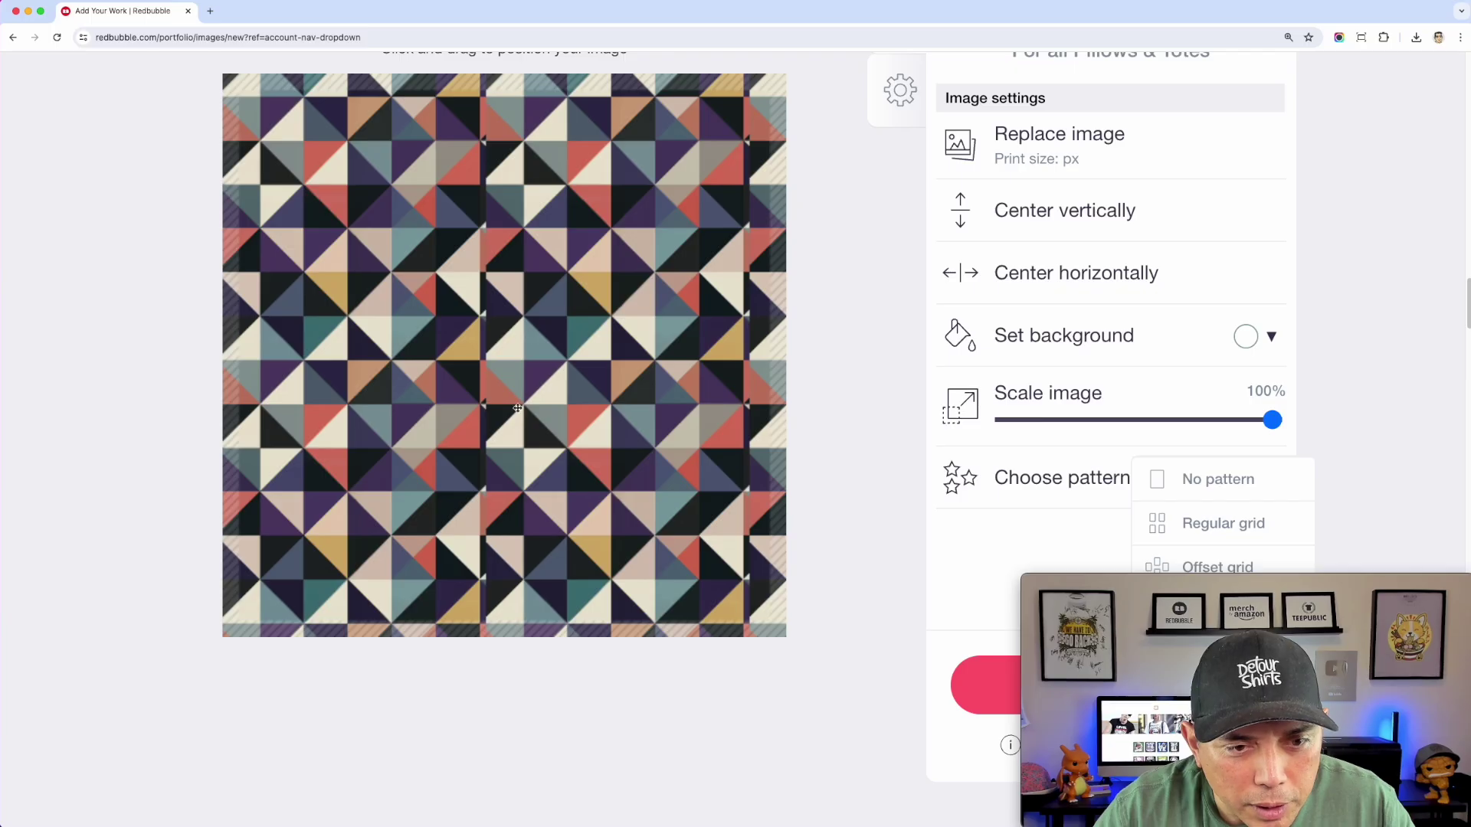
scroll(711, 375, up, 2)
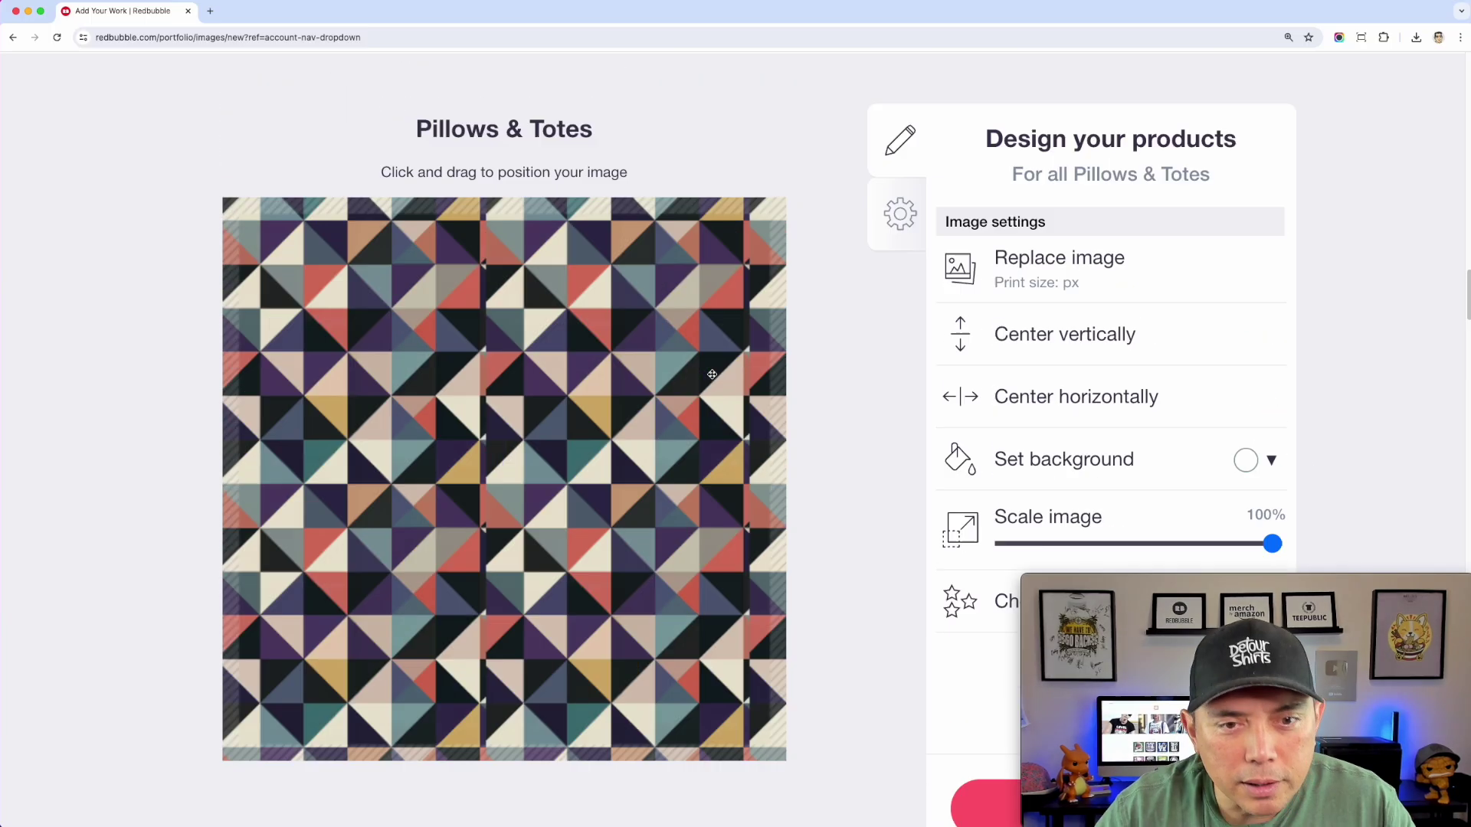
scroll(712, 375, up, 4)
scroll(711, 374, down, 4)
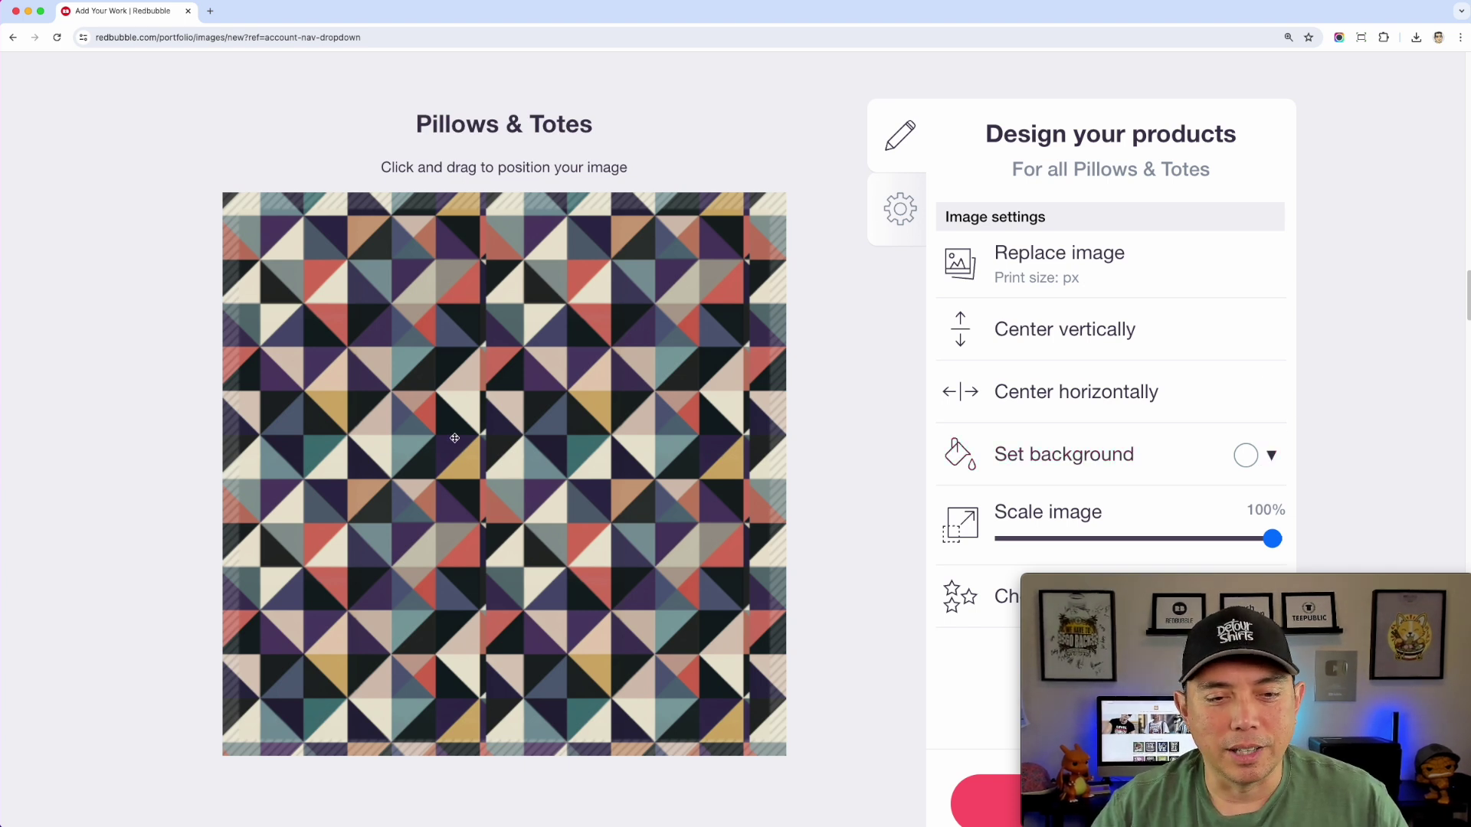
Step: Switch the Pillows & Totes pattern to Offset grid and check how the geometric tiles join
scroll(1117, 524, down, 3)
click(1241, 430)
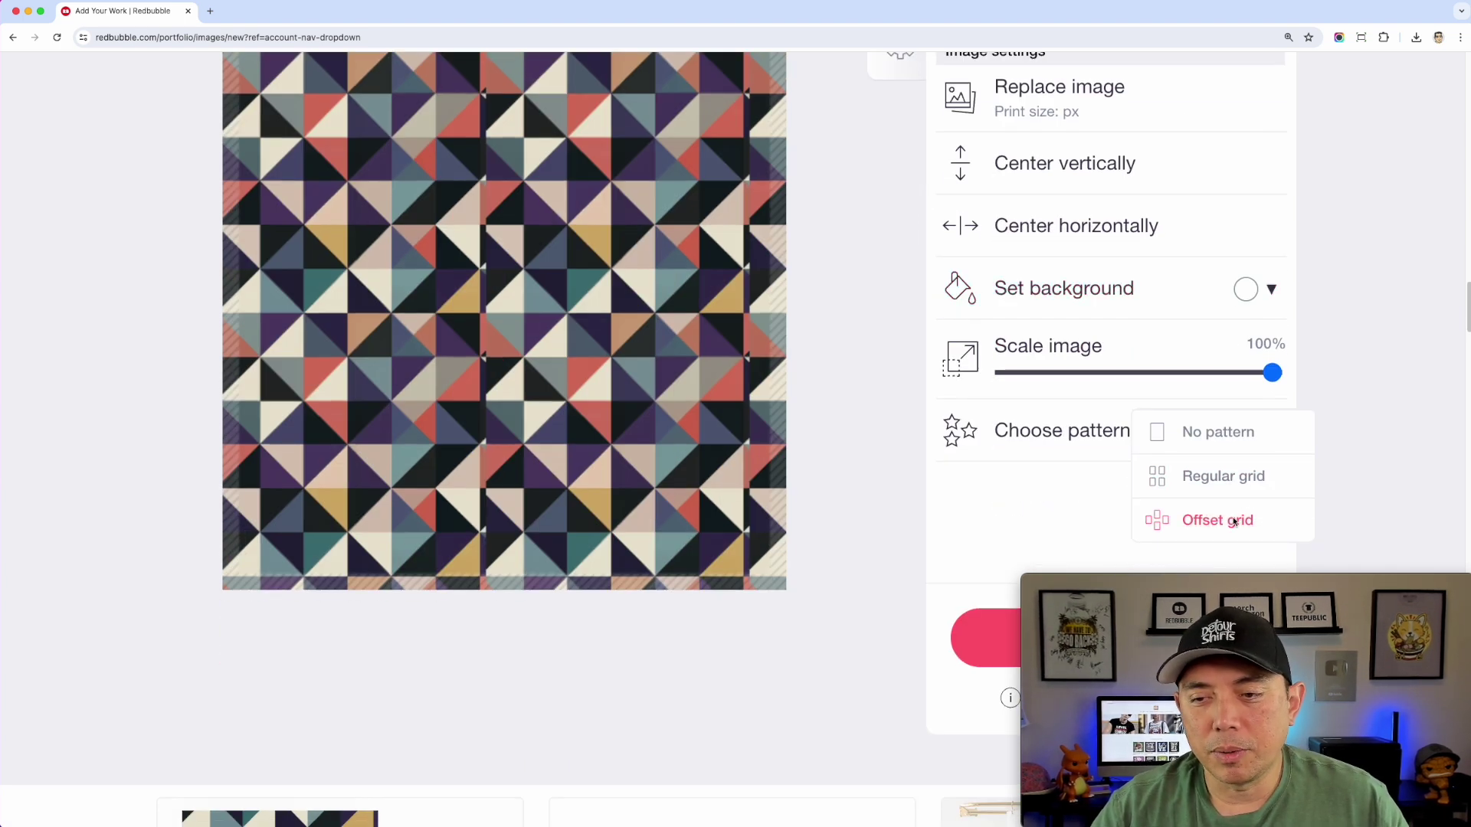
scroll(648, 369, up, 3)
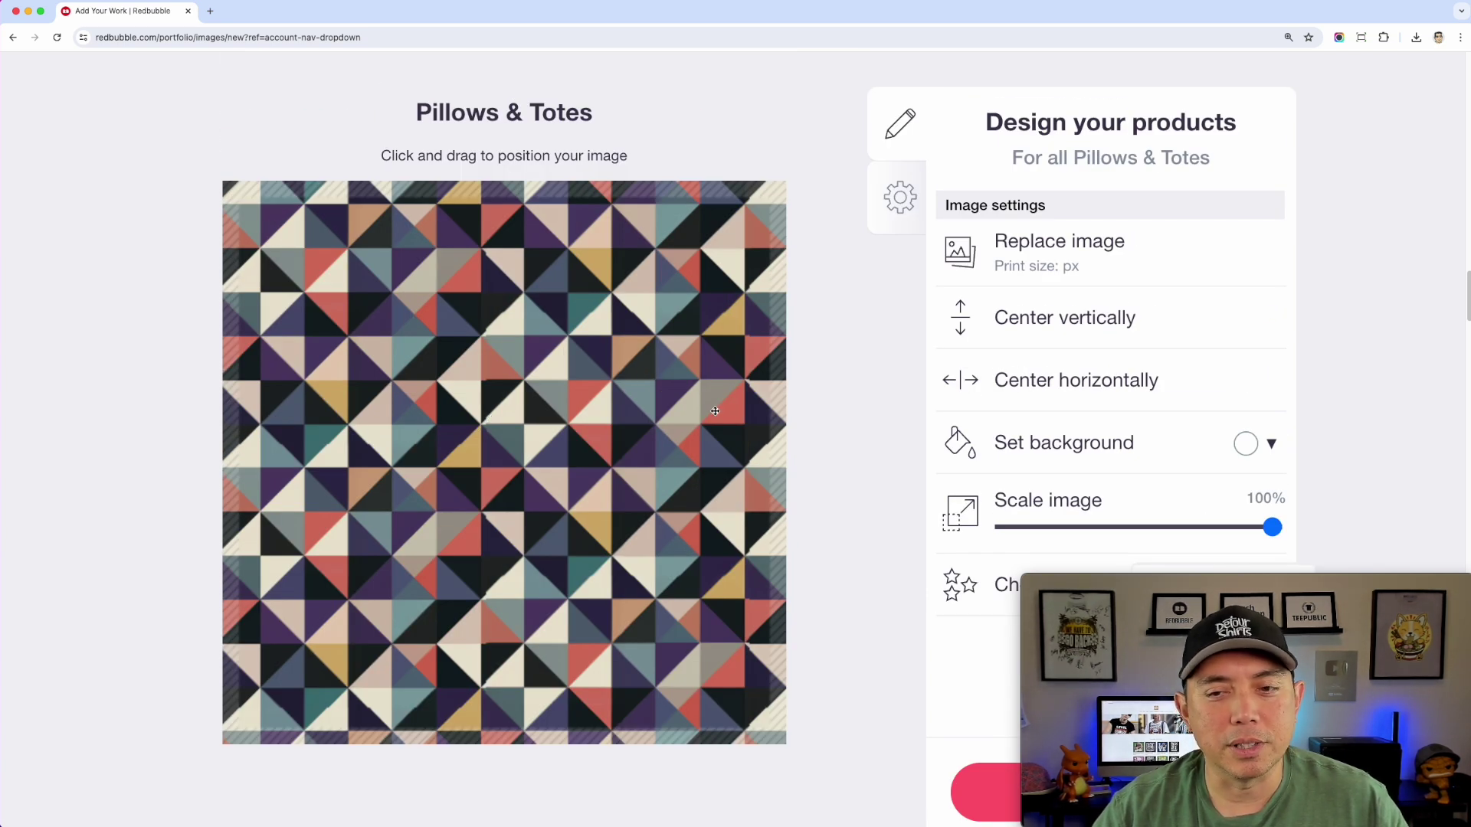
scroll(690, 418, down, 3)
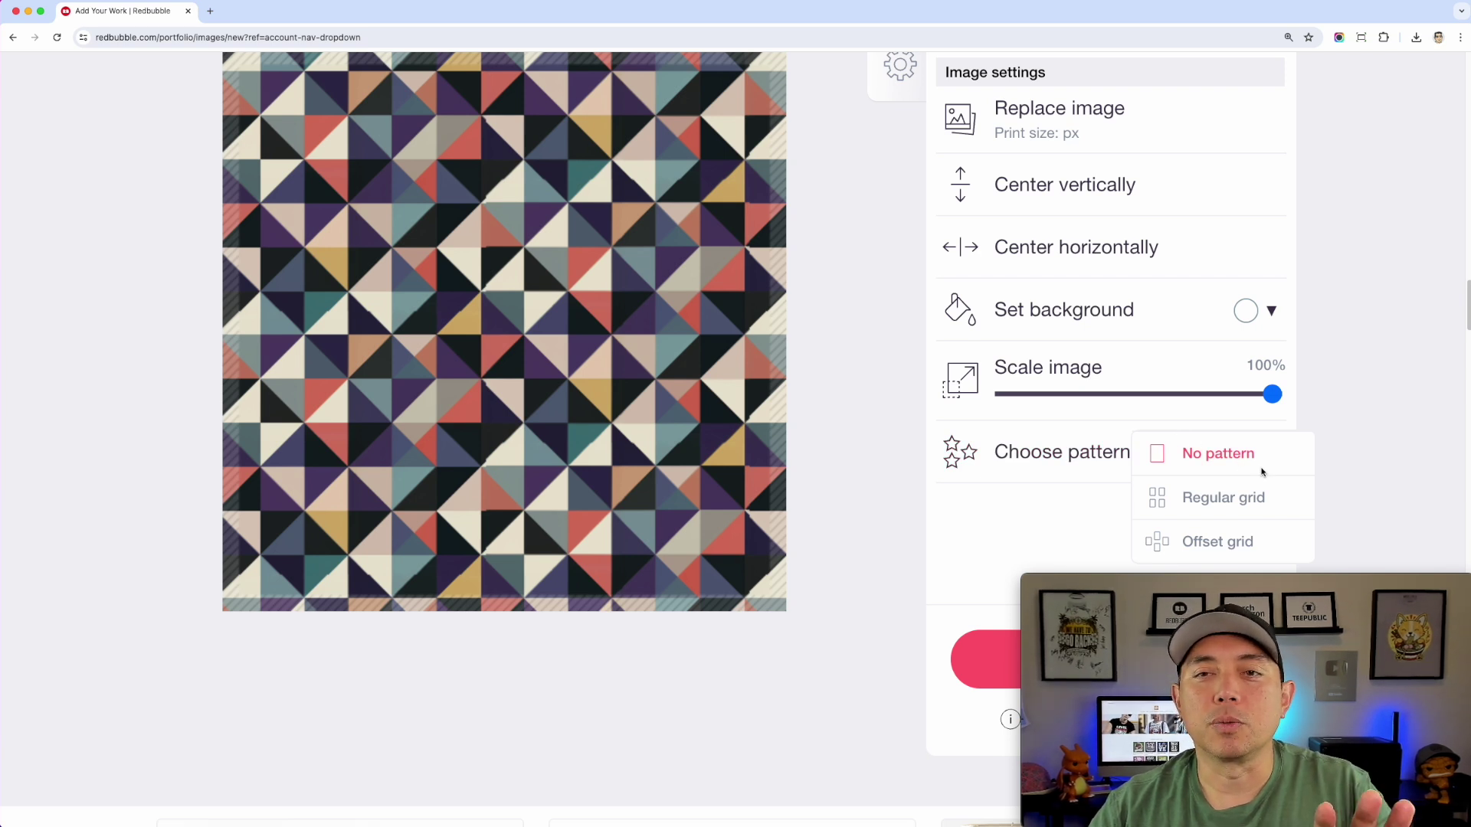
Step: Open the Ideogram site in a new browser tab
click(210, 12)
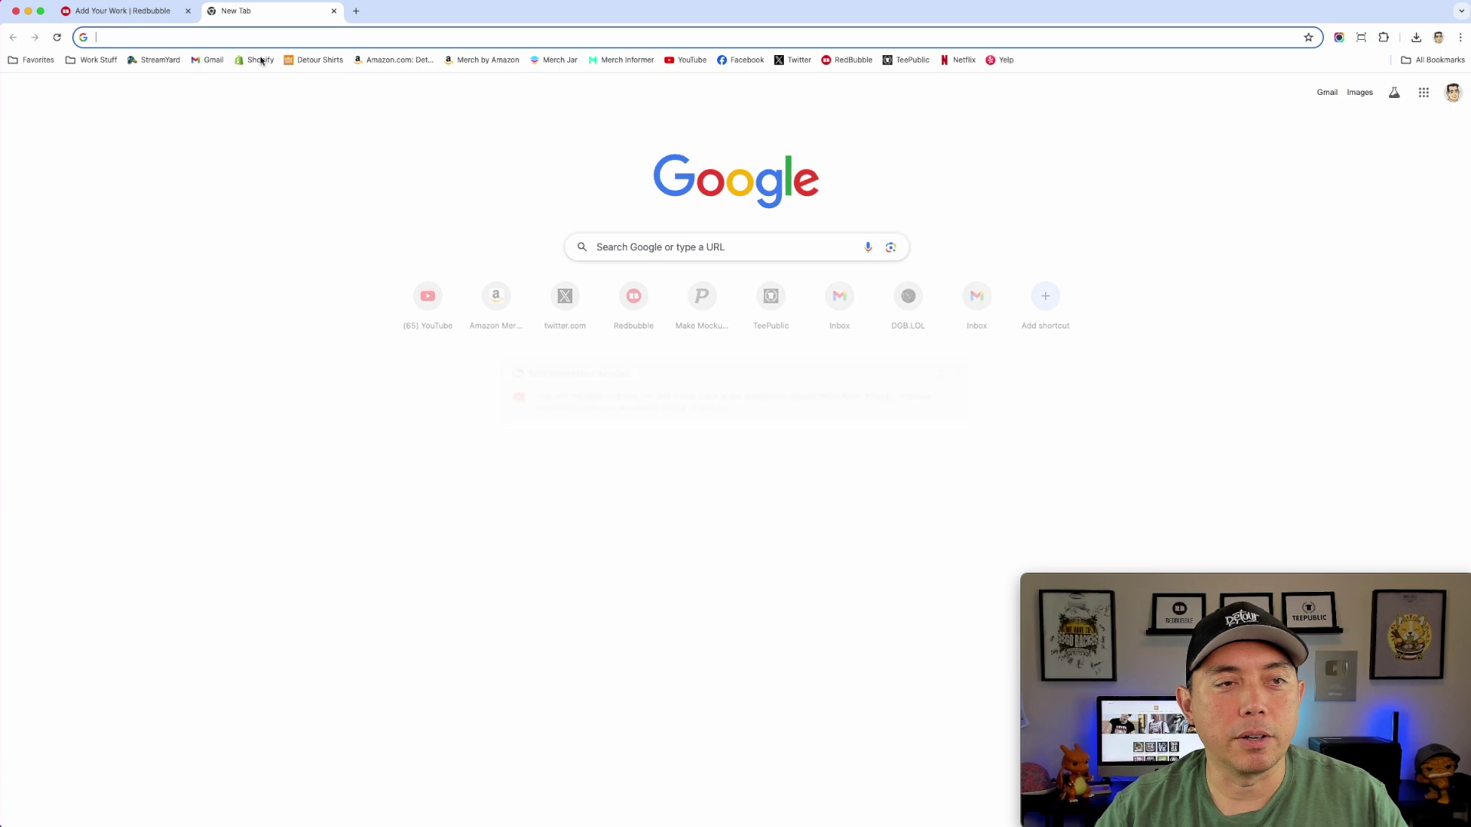
click(194, 36)
text(ido)
key(BackSpace)
text(eo)
key(Return)
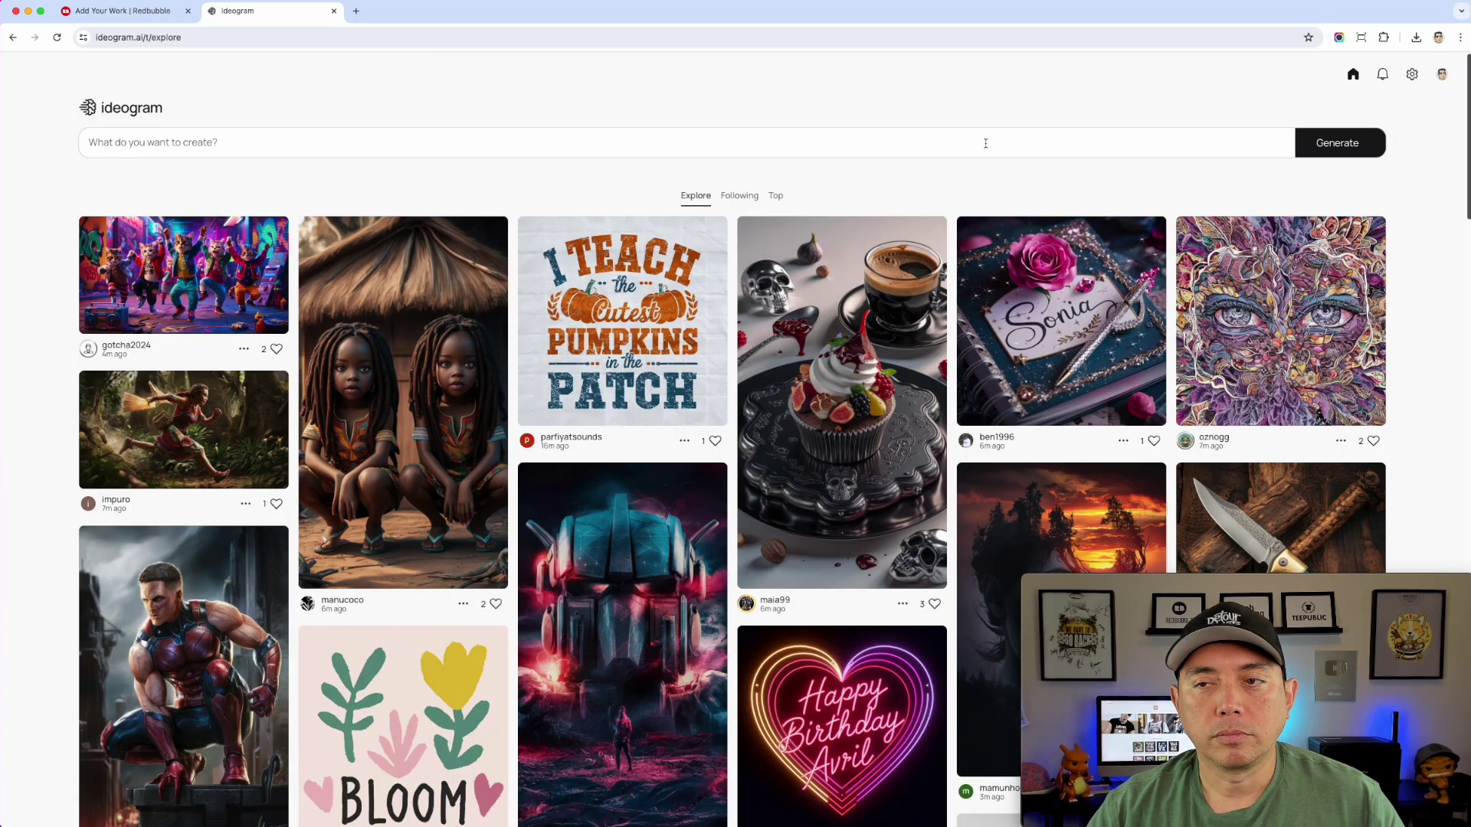
Step: Expand the prompt's advanced generation settings and open the list of Tile layouts
click(1273, 147)
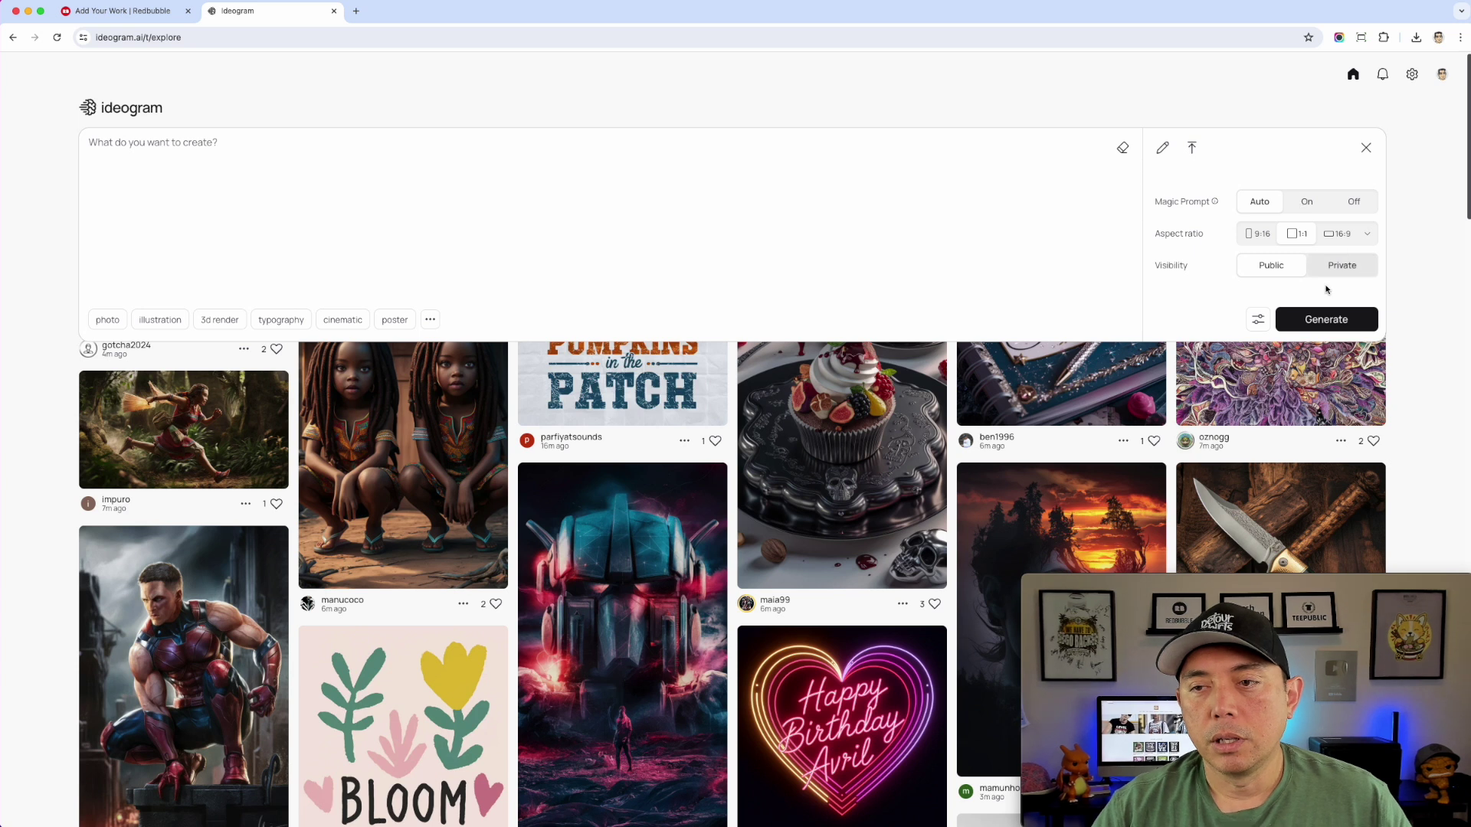
click(1258, 319)
click(1370, 332)
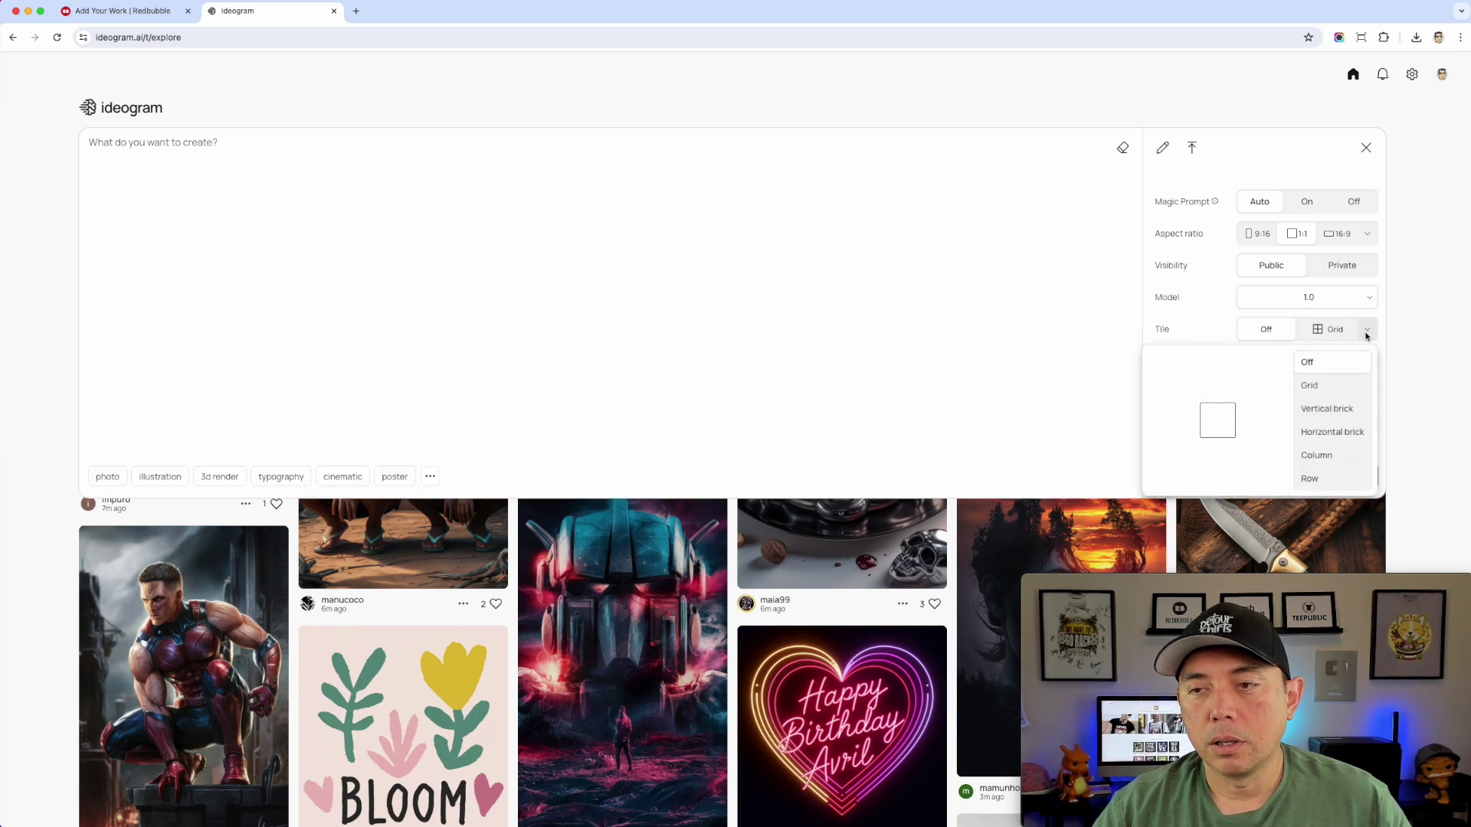